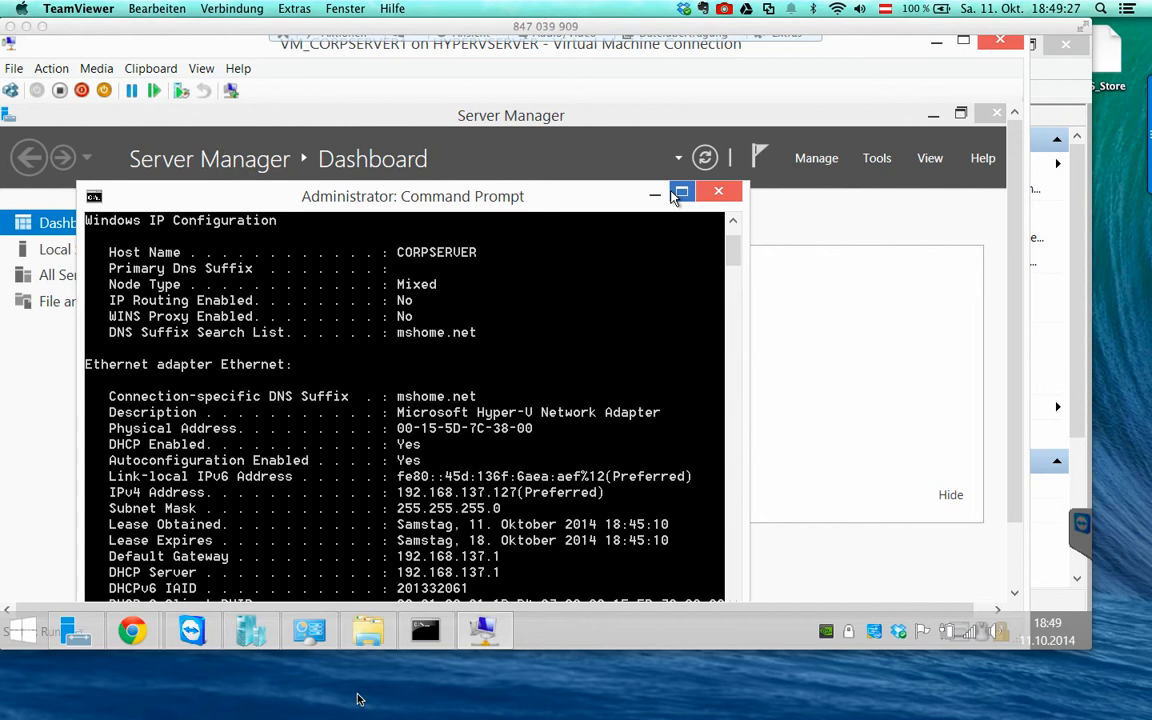
- Start adding roles and features to HYPERVSERVER, using a role-based or feature-based installation, and proceed to the server roles selection
left_click(73, 632)
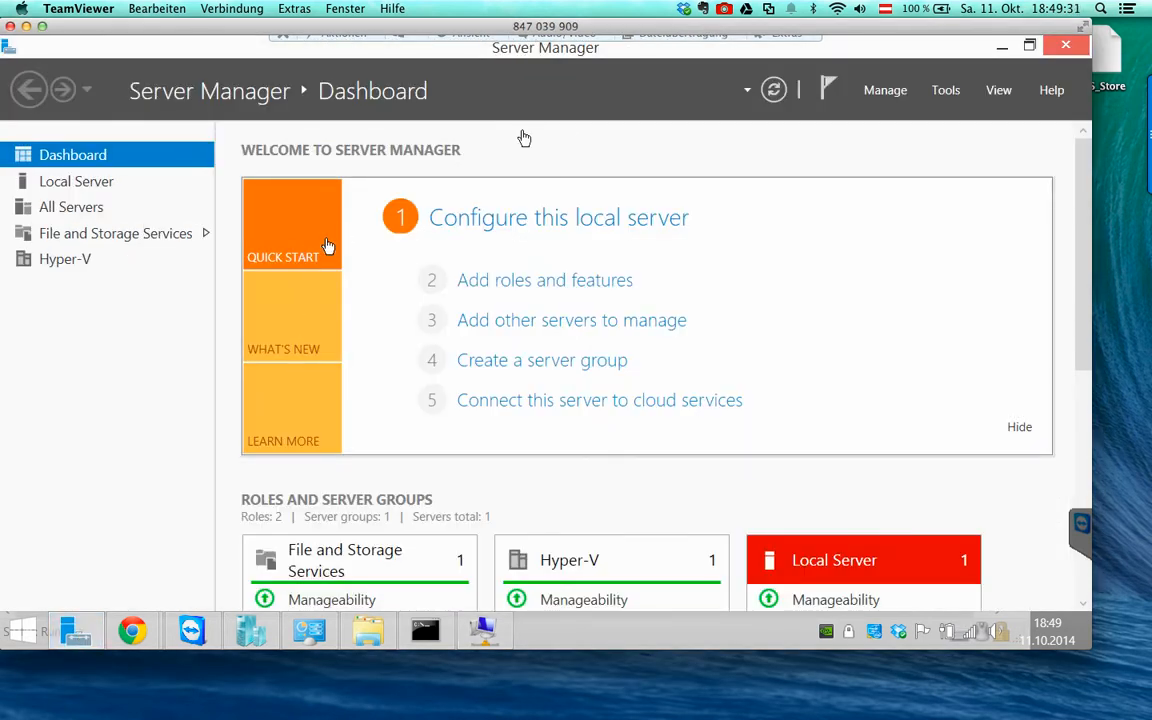
left_click(885, 90)
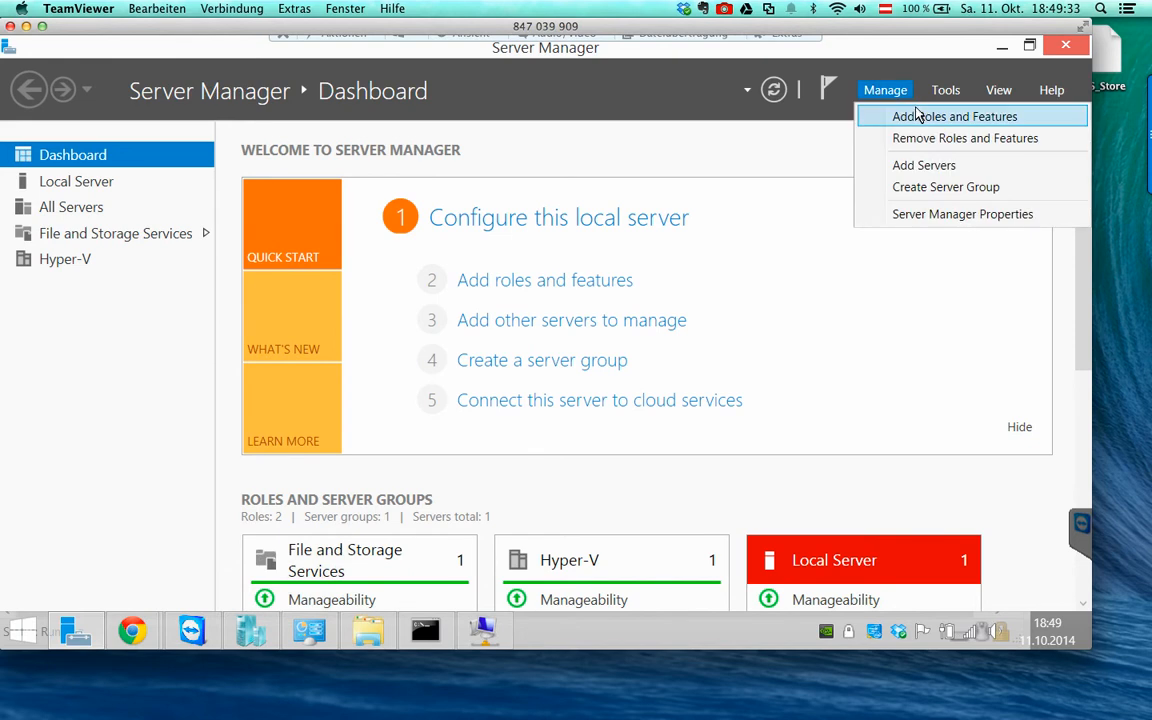
left_click(917, 118)
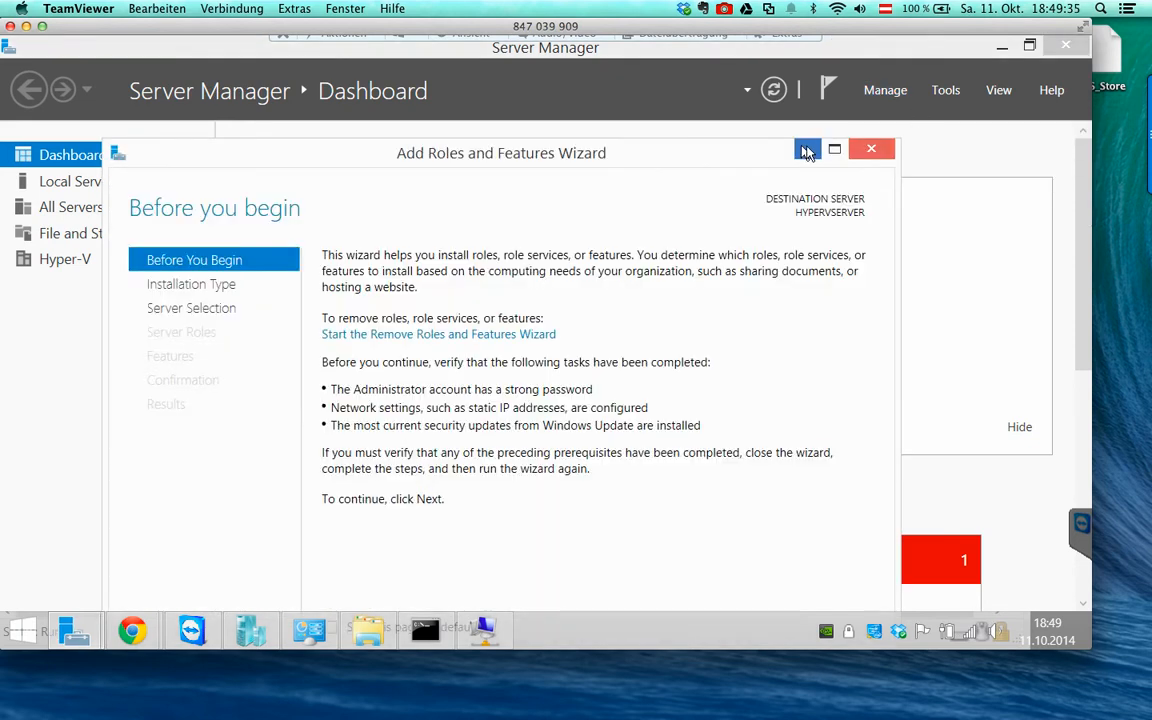
left_click(828, 148)
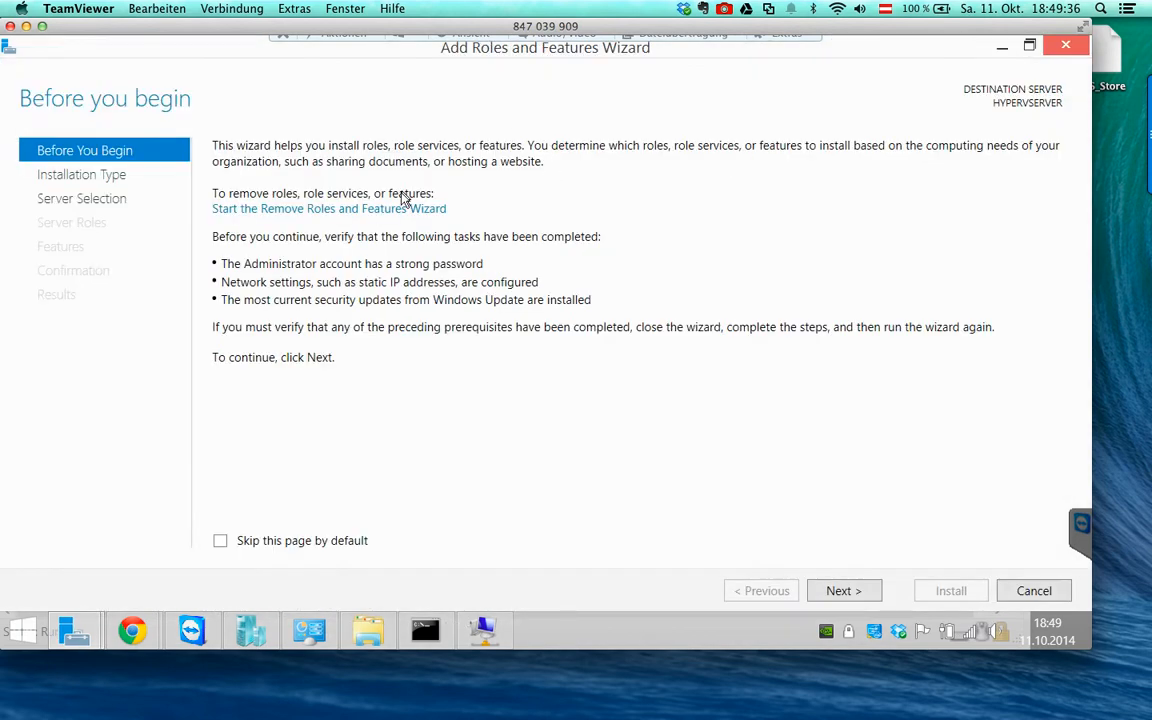
left_click(838, 591)
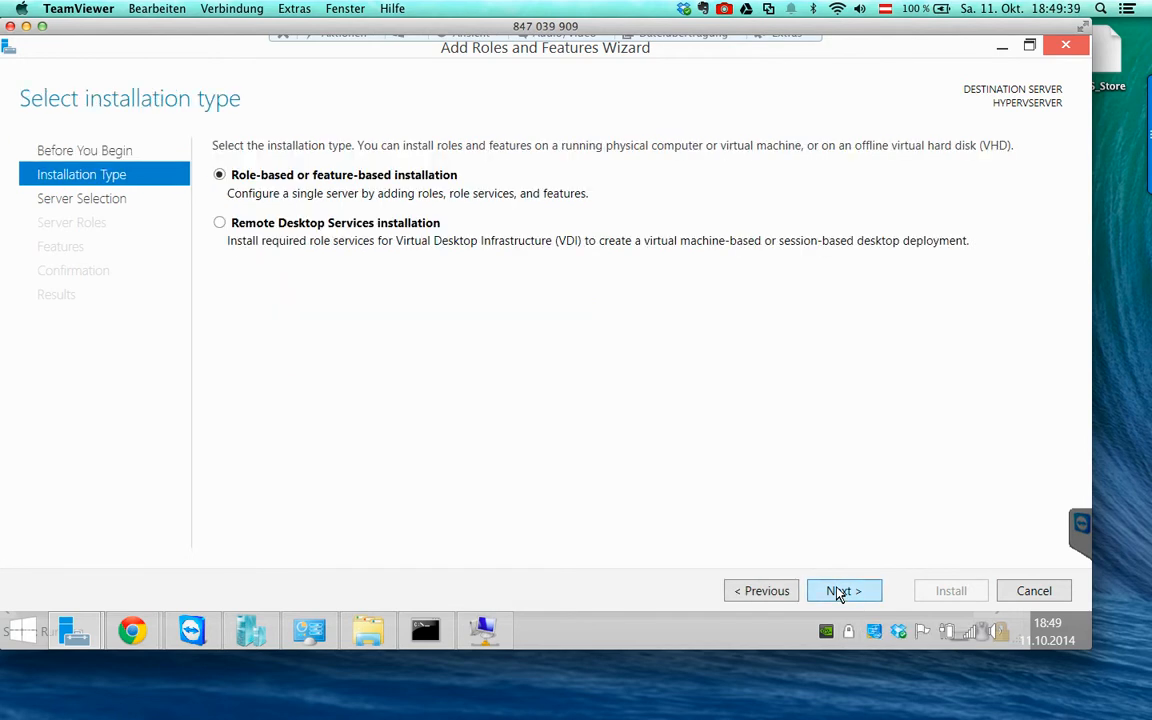
left_click(838, 591)
left_click(838, 591)
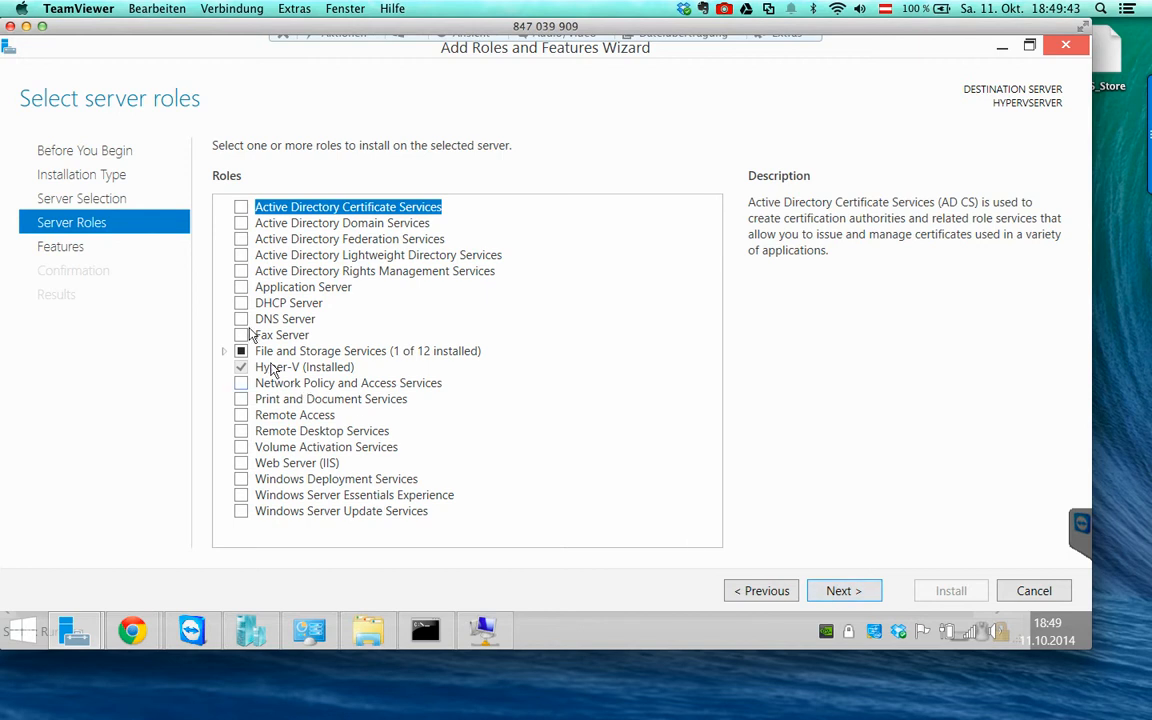
- Select the DHCP Server and DNS Server roles for HYPERVSERVER, including their required management tools
left_click(242, 304)
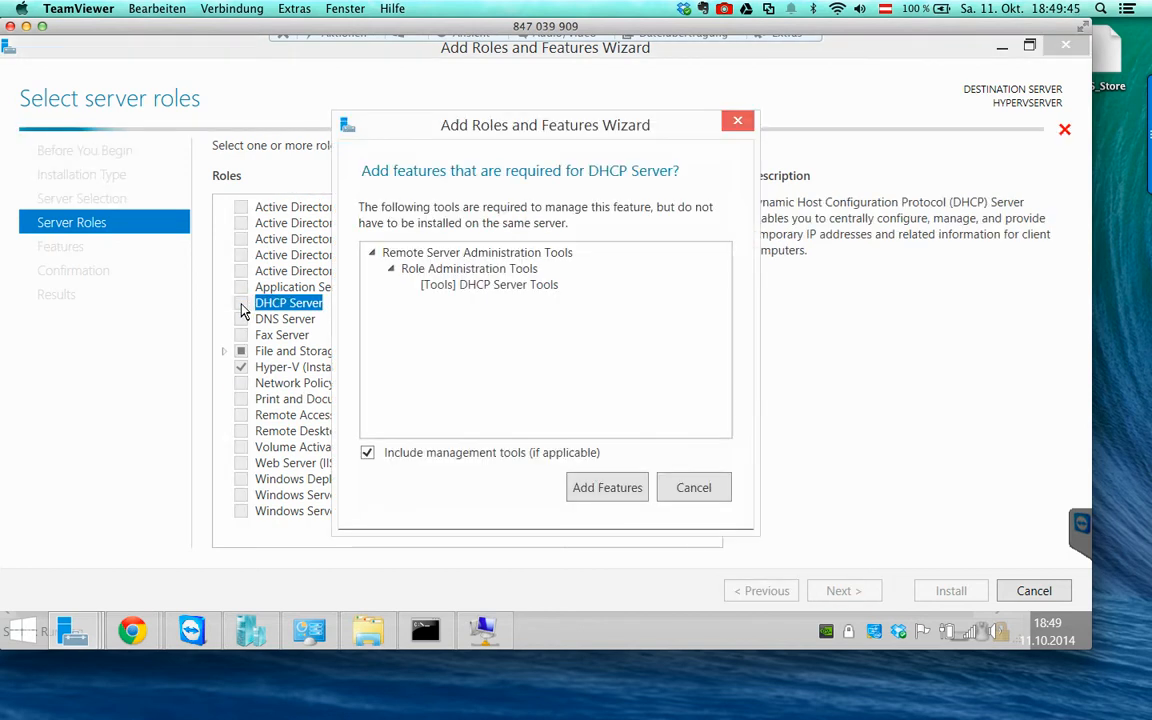
left_click(591, 495)
left_click(240, 321)
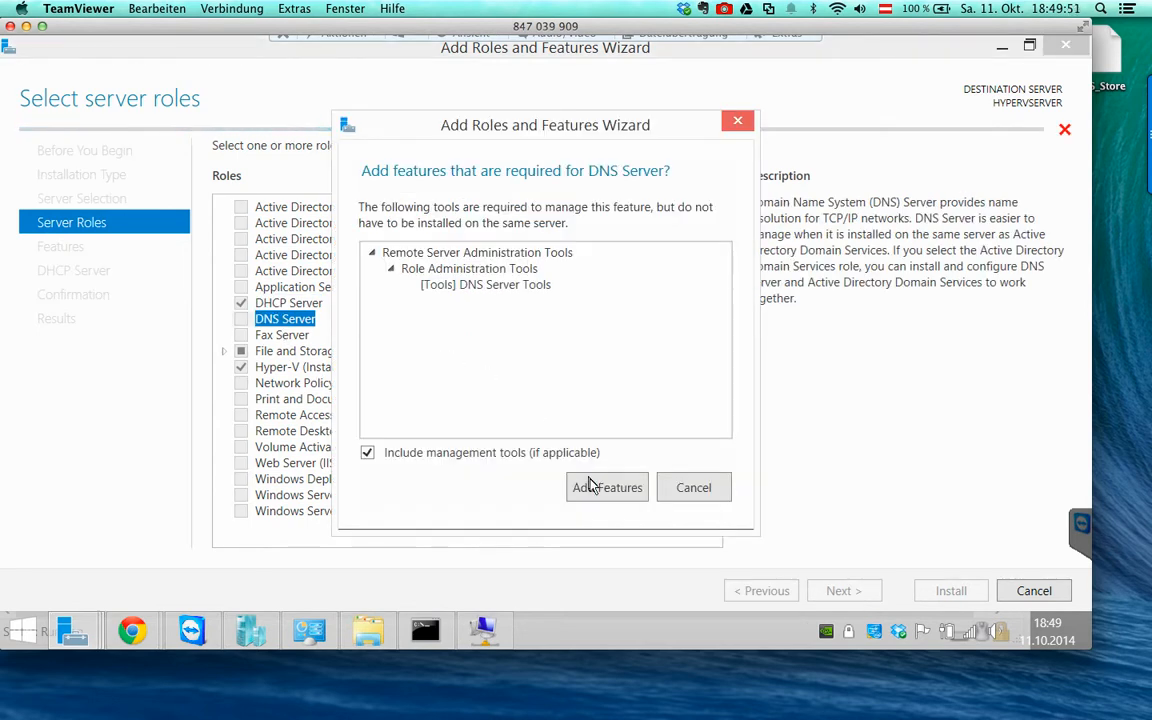
left_click(600, 491)
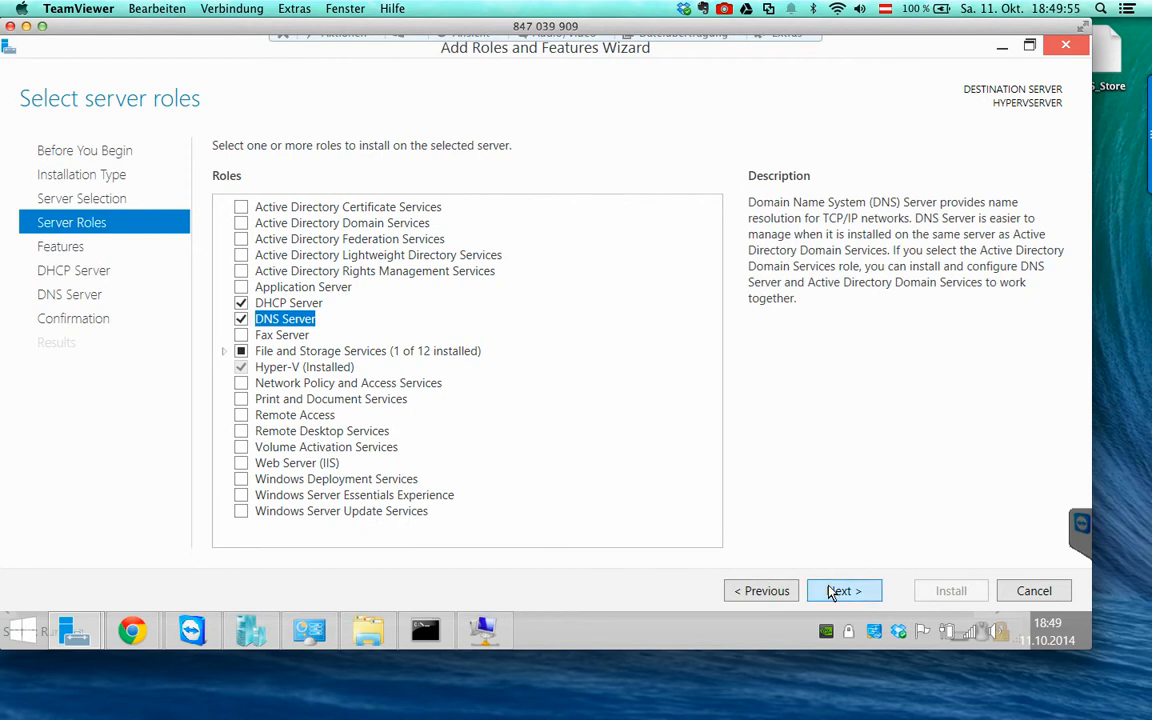
- Install the selected roles without additional features, allowing automatic restarts if required, and close the wizard once installation finishes
left_click(843, 591)
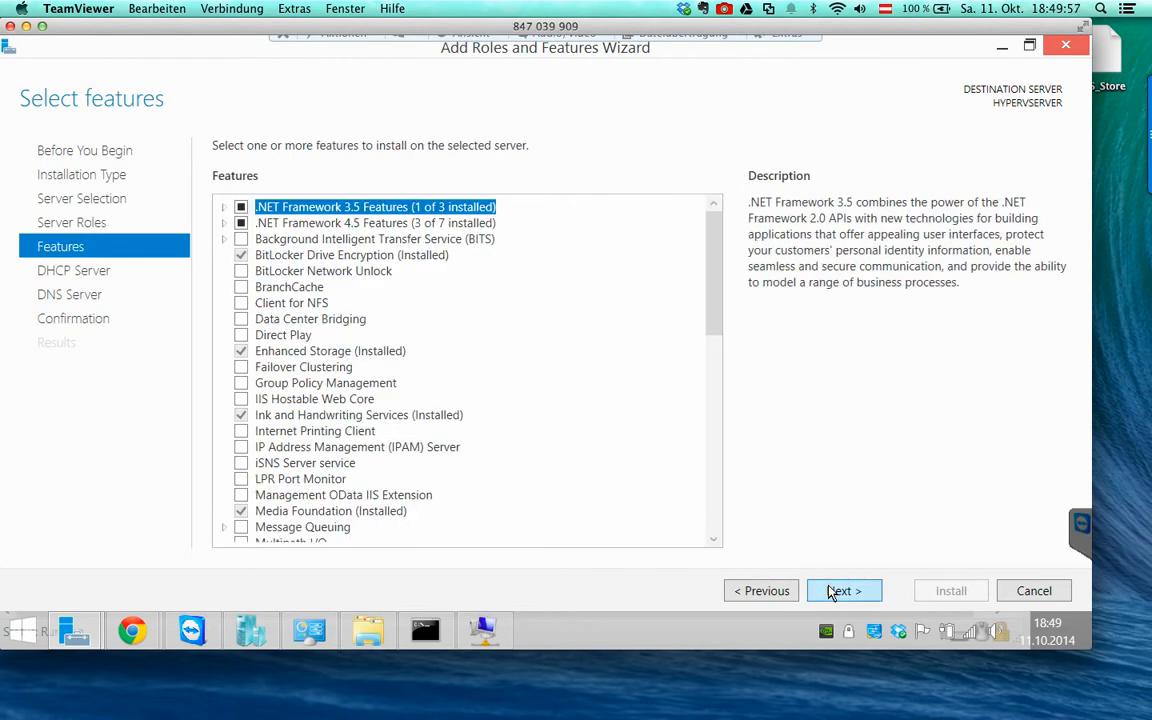
left_click(830, 592)
left_click(830, 592)
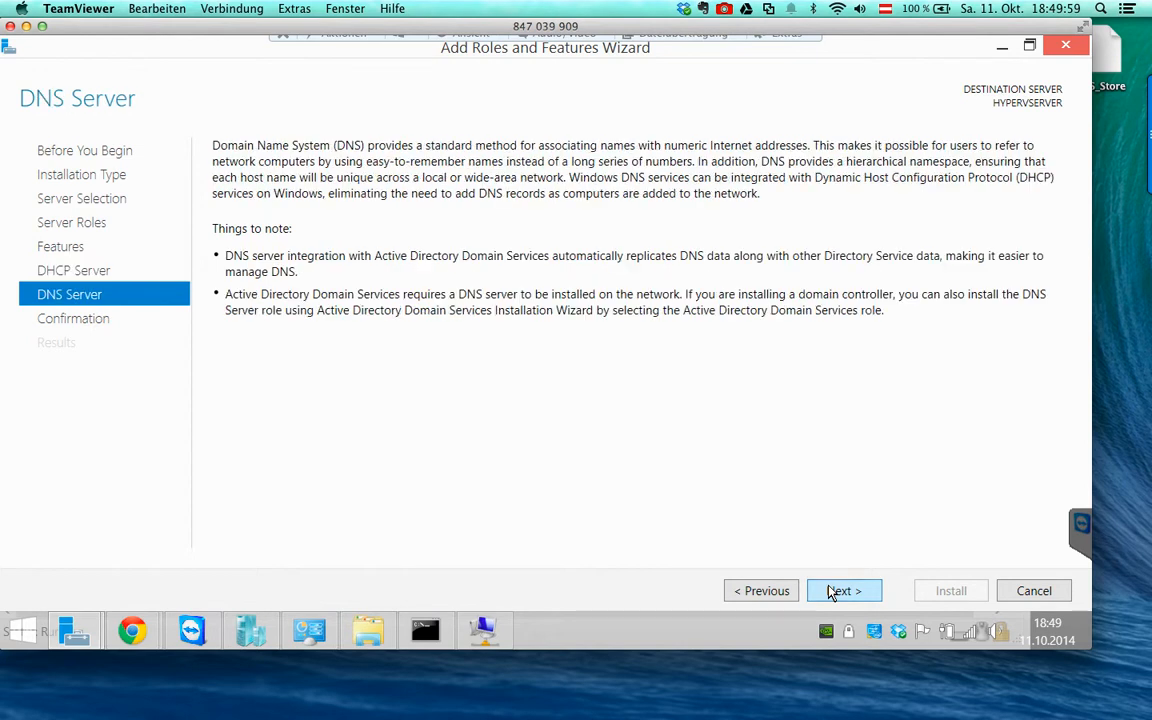
left_click(830, 592)
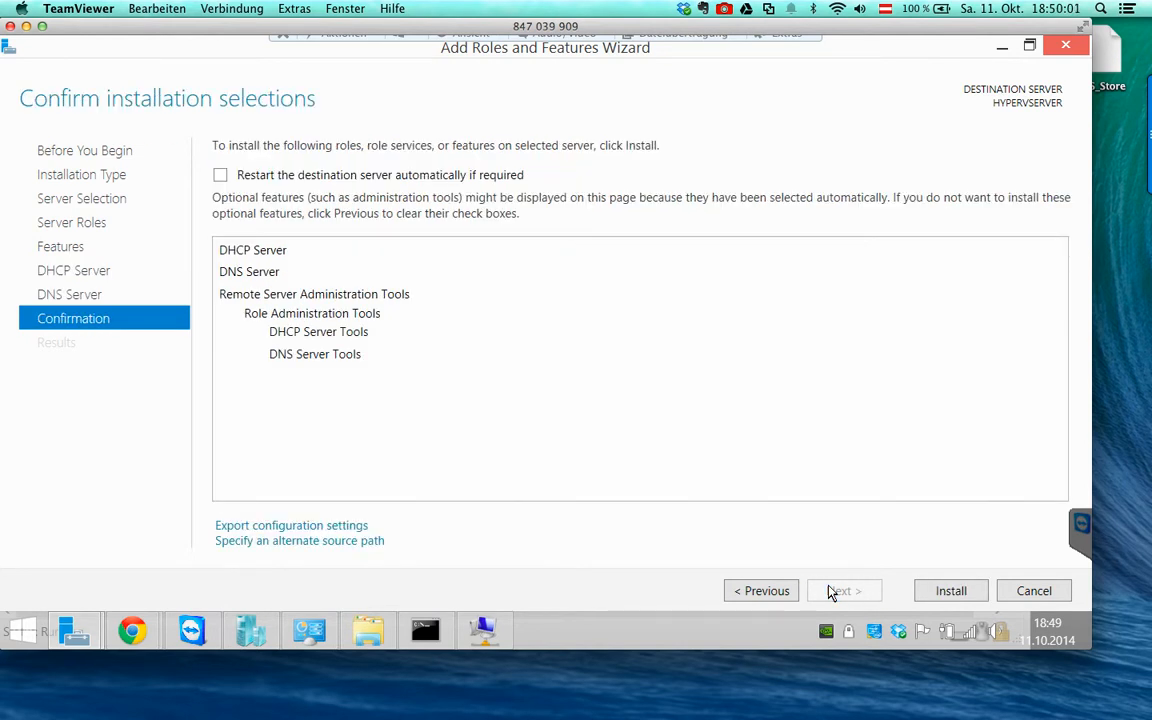
left_click(490, 185)
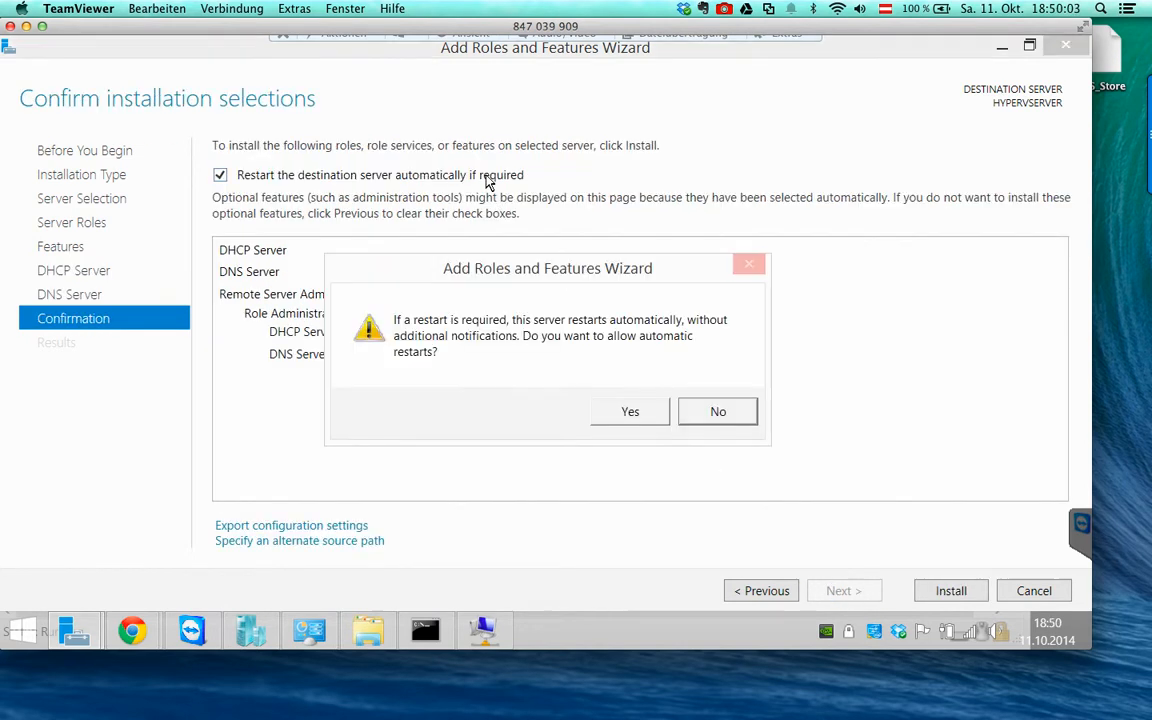
left_click(644, 424)
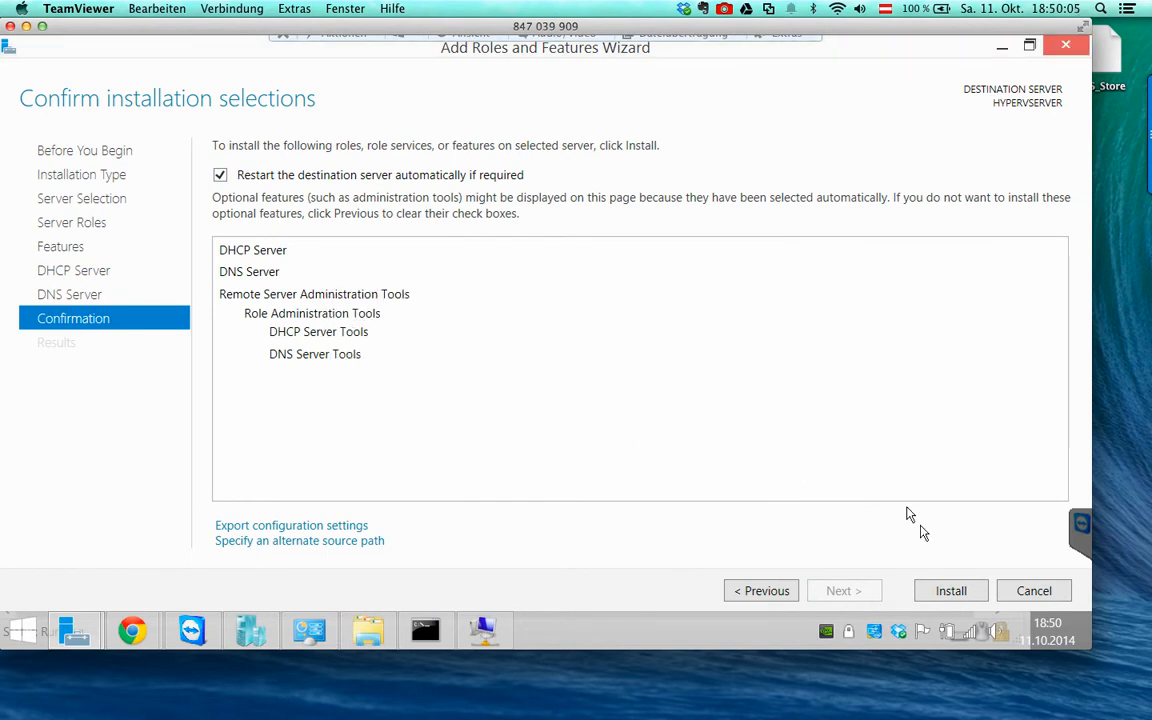
left_click(951, 590)
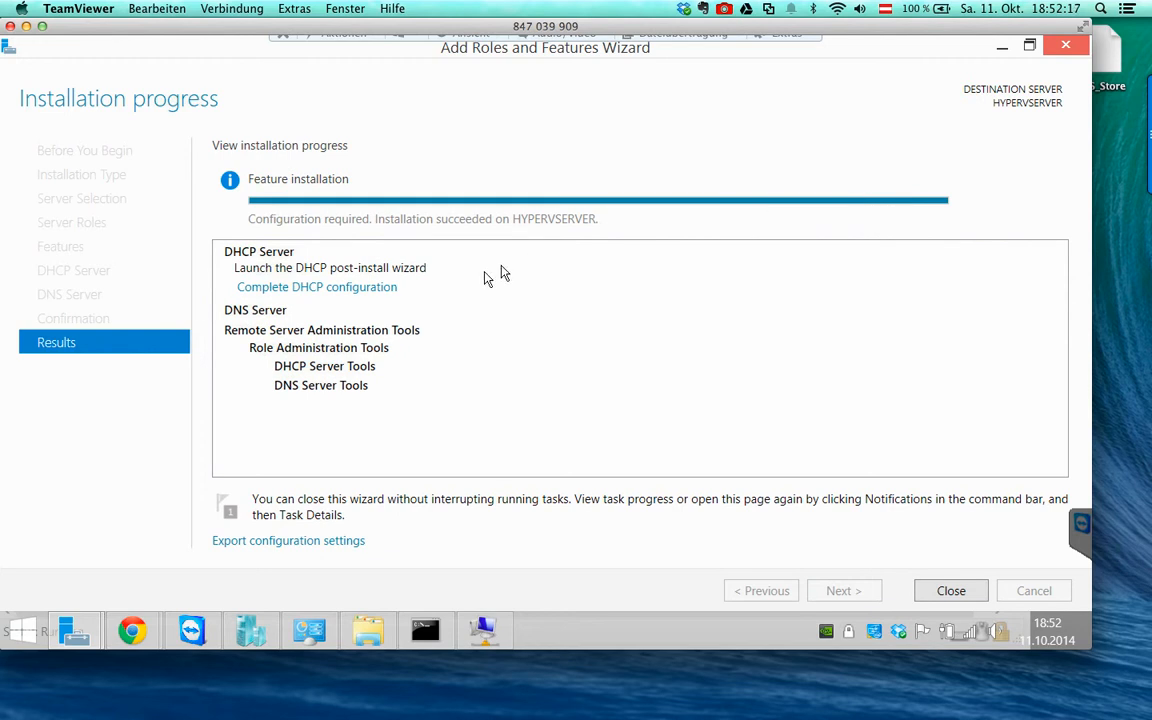
left_click(948, 591)
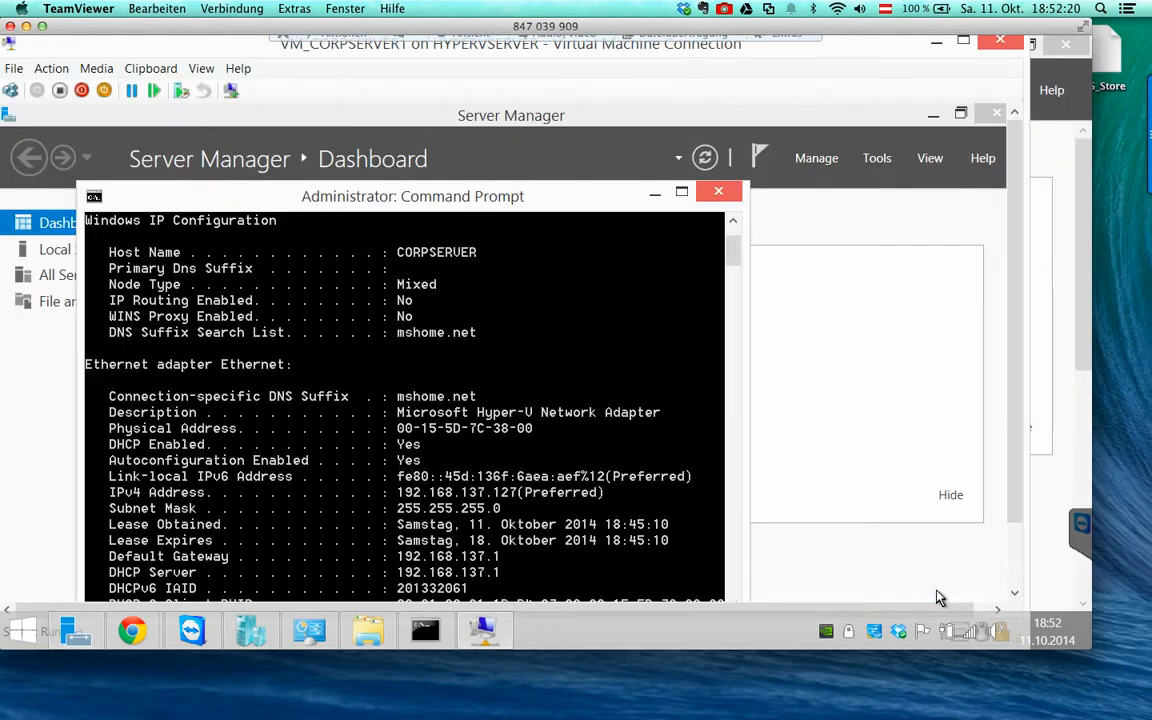
- Minimize the command prompt inside VM_CORPSERVER1 and show the virtual machine in full screen mode
left_click(662, 194)
left_click(201, 68)
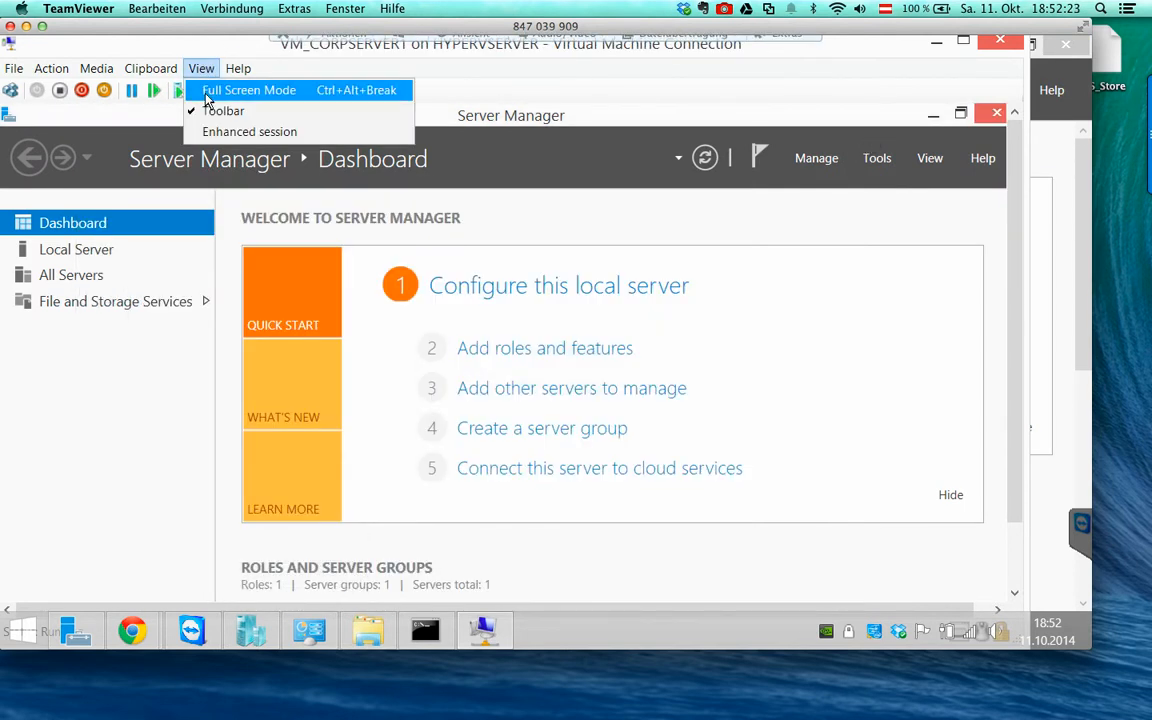
left_click(240, 90)
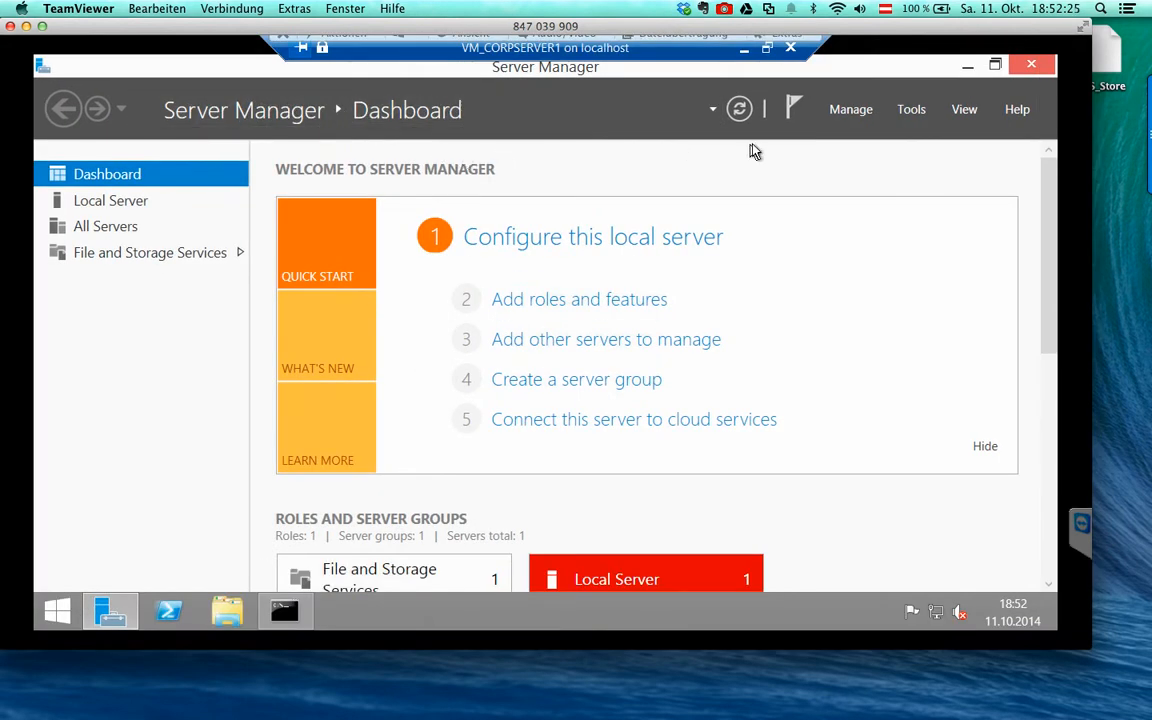
- Examine the administration tools offered by Server Manager in VM_CORPSERVER1
left_click(849, 110)
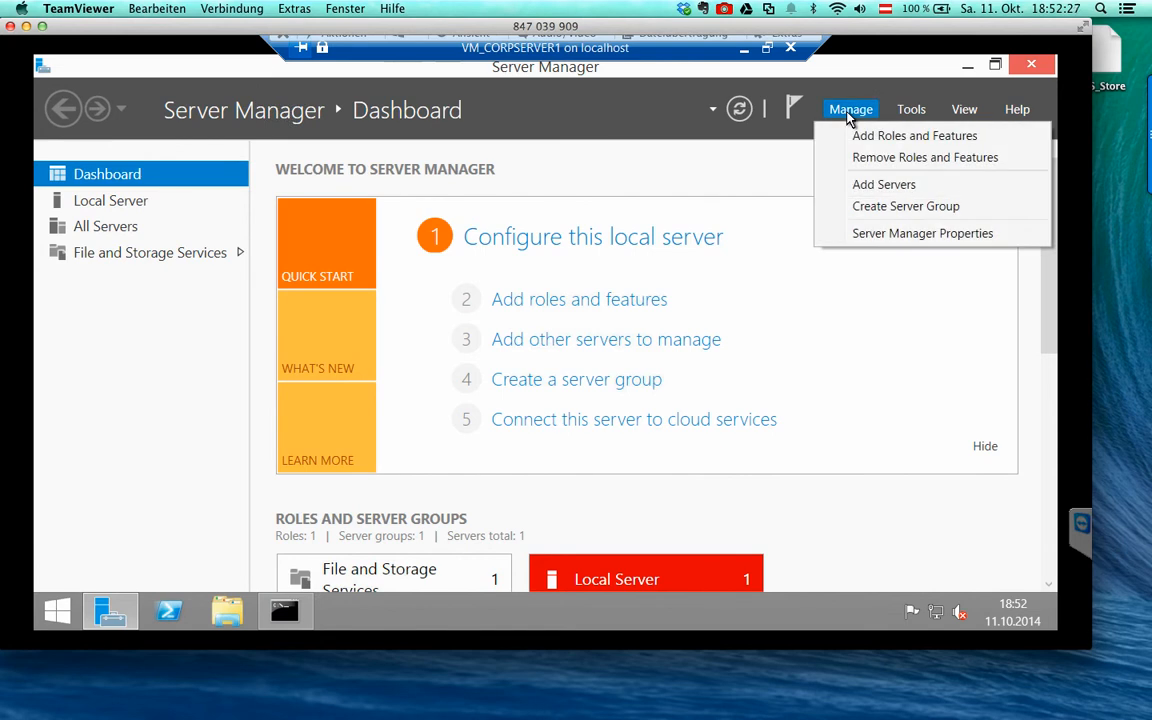
left_click(904, 111)
left_click(904, 111)
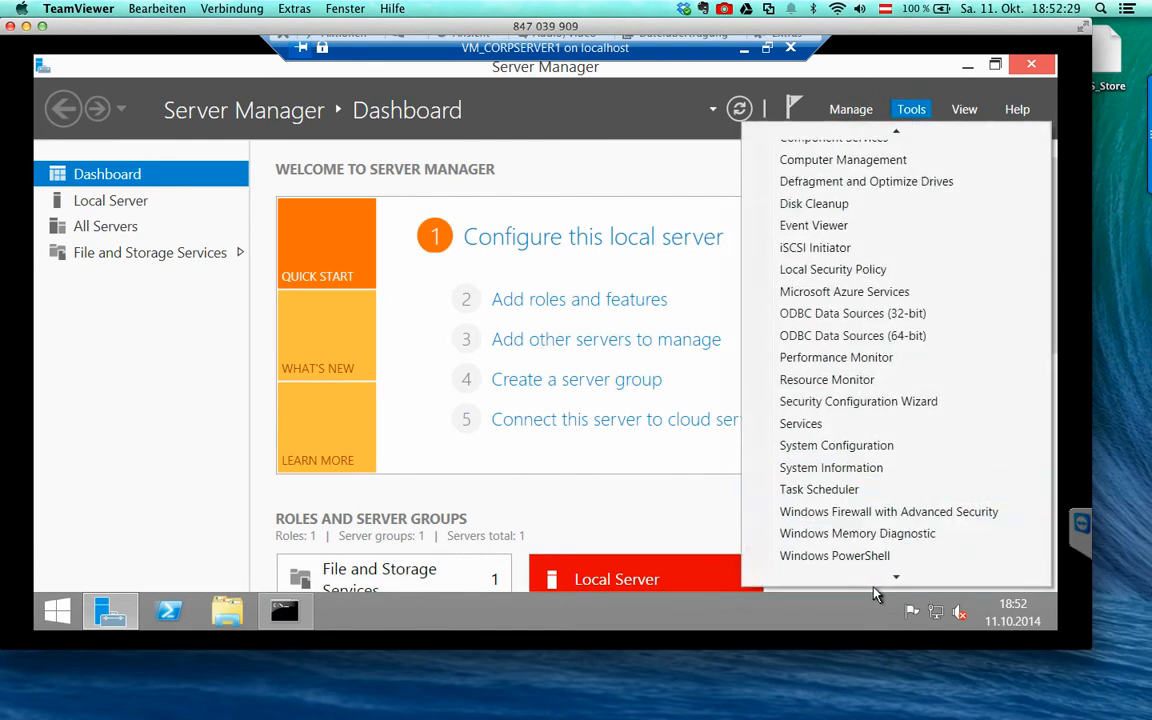
scroll(875, 590, "down", 3)
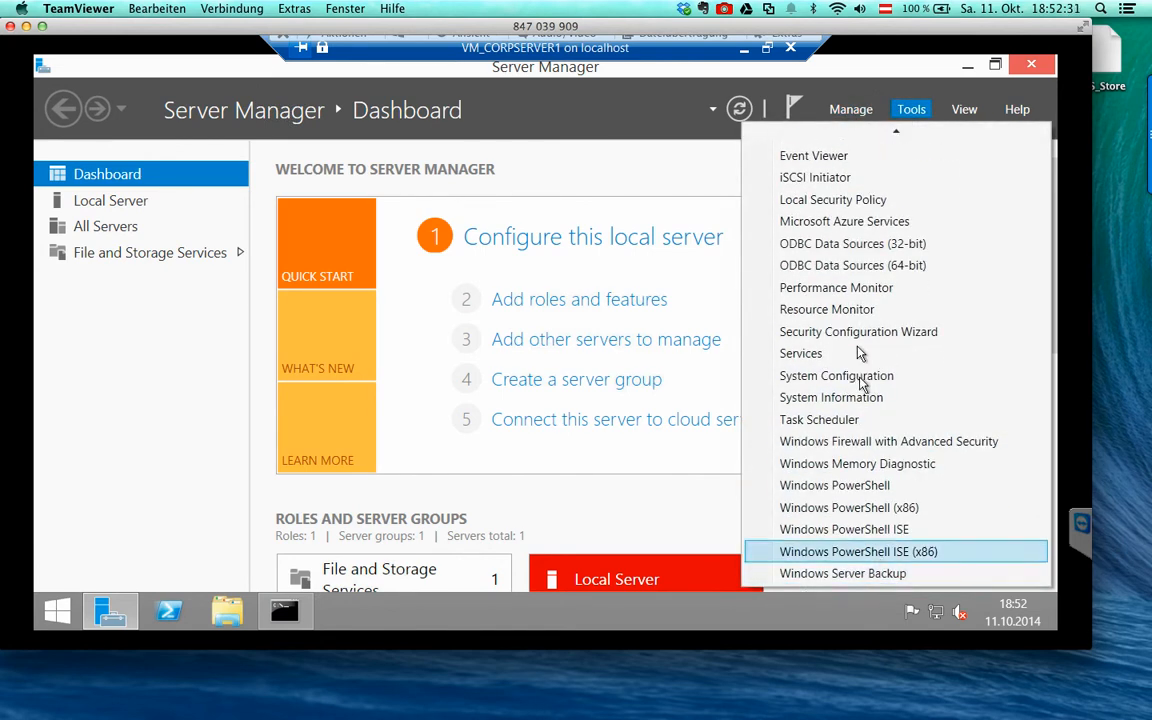
scroll(866, 155, "up", 4)
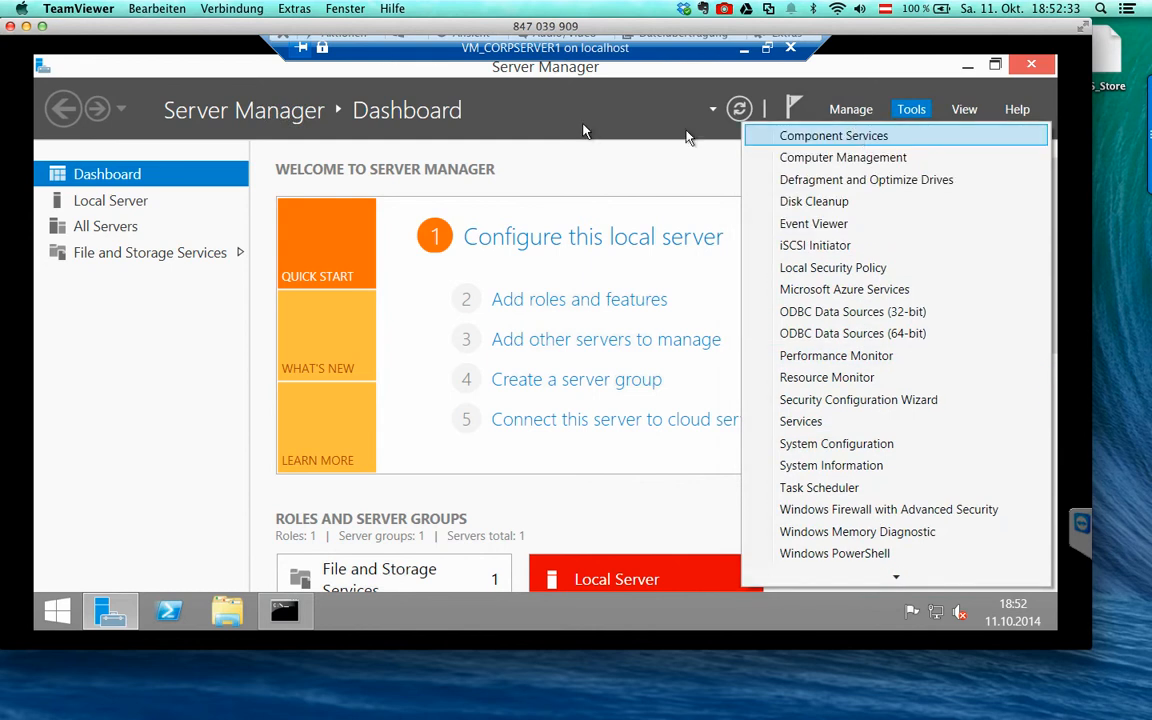
left_click(500, 110)
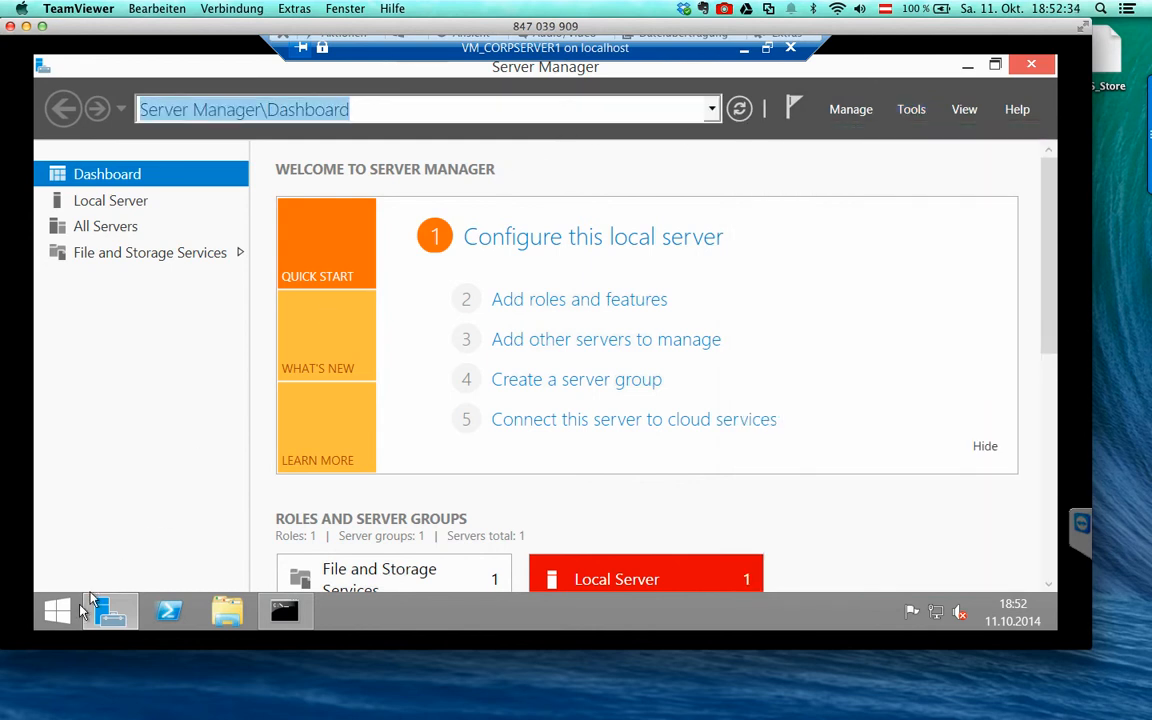
- Show the Local Server properties of CORPSERVER and check the available administration tools again
left_click(127, 200)
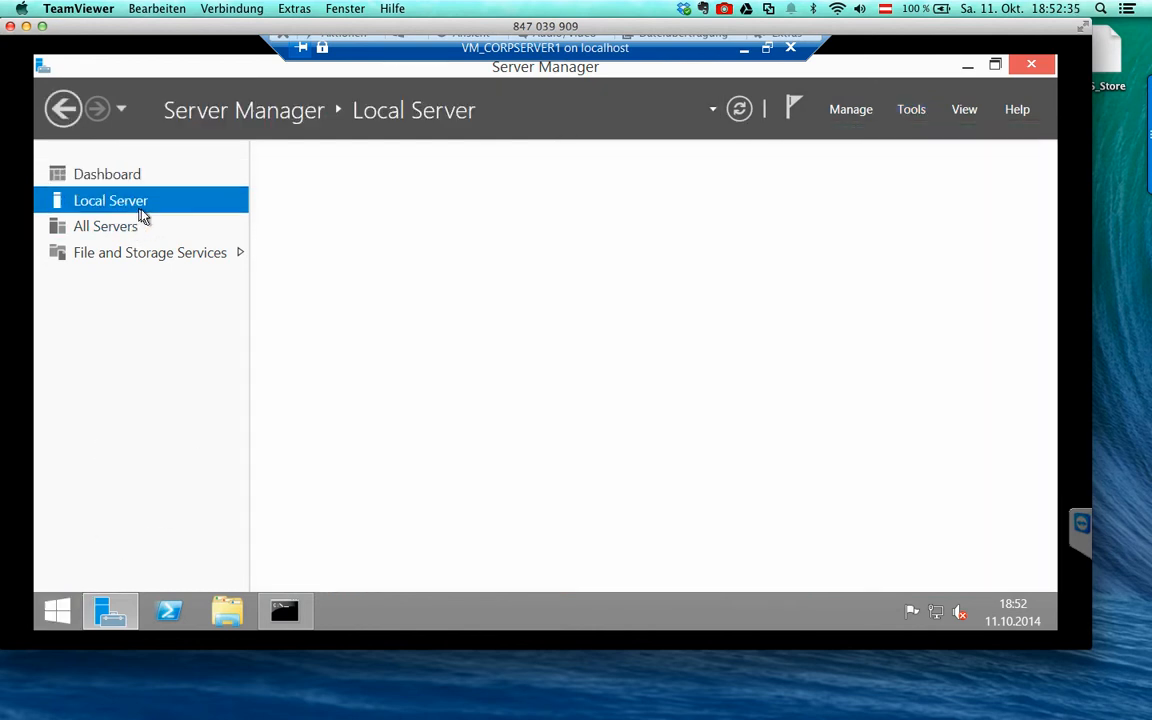
left_click(852, 111)
left_click(912, 111)
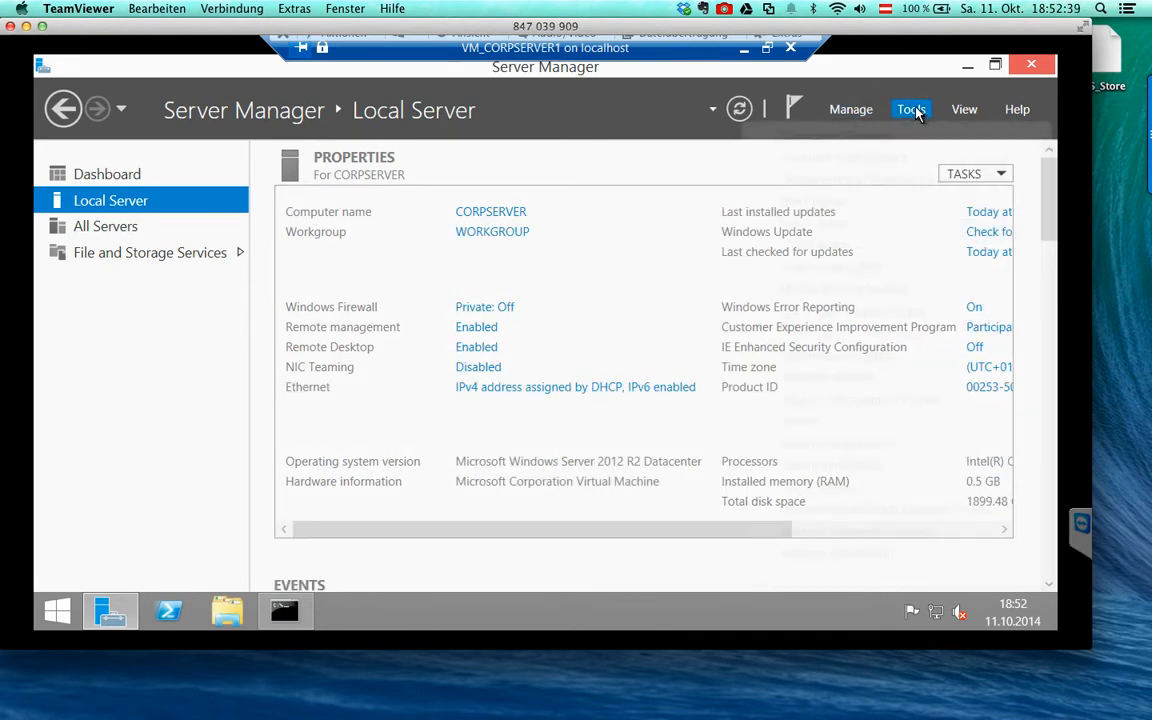
left_click(916, 111)
mouse_move(860, 579)
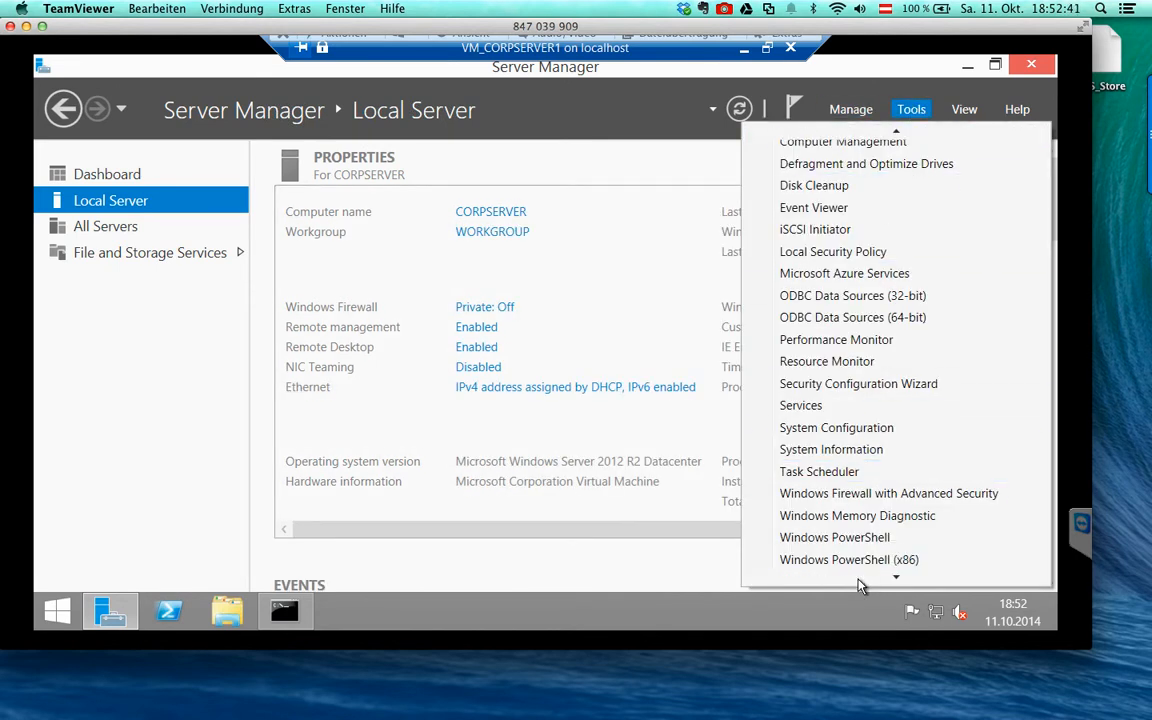
left_click(218, 447)
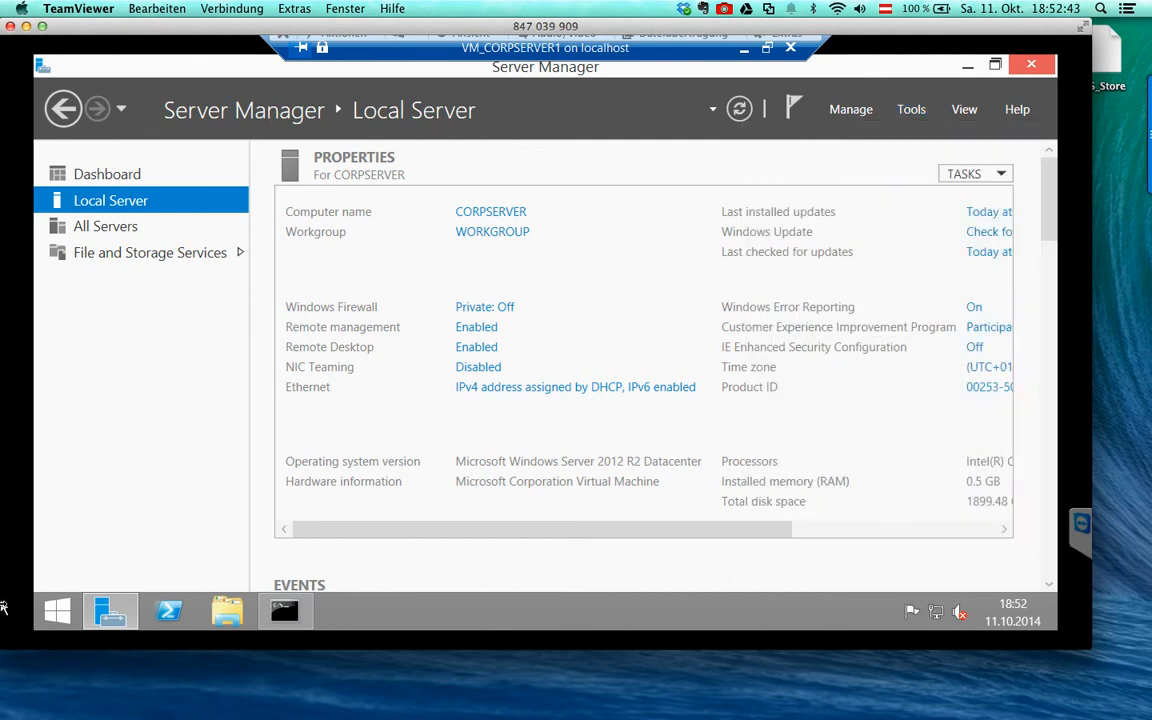
- Look through the installed apps on CORPSERVER and search for "dns"
left_click(56, 618)
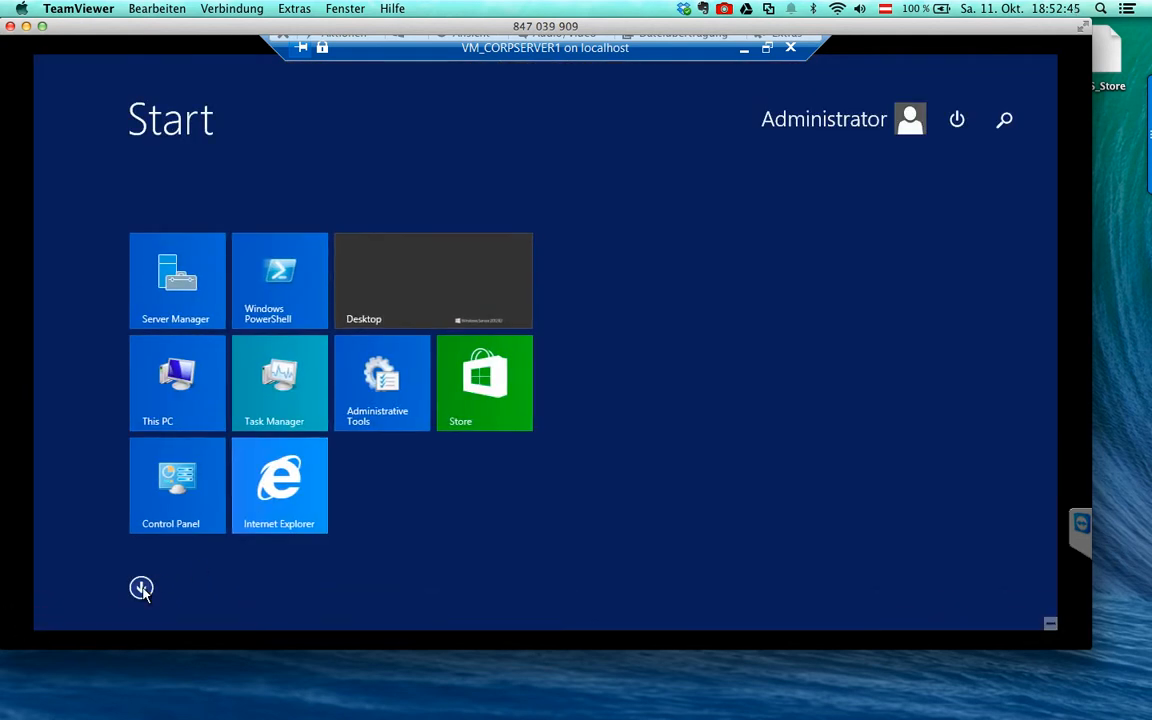
left_click(141, 588)
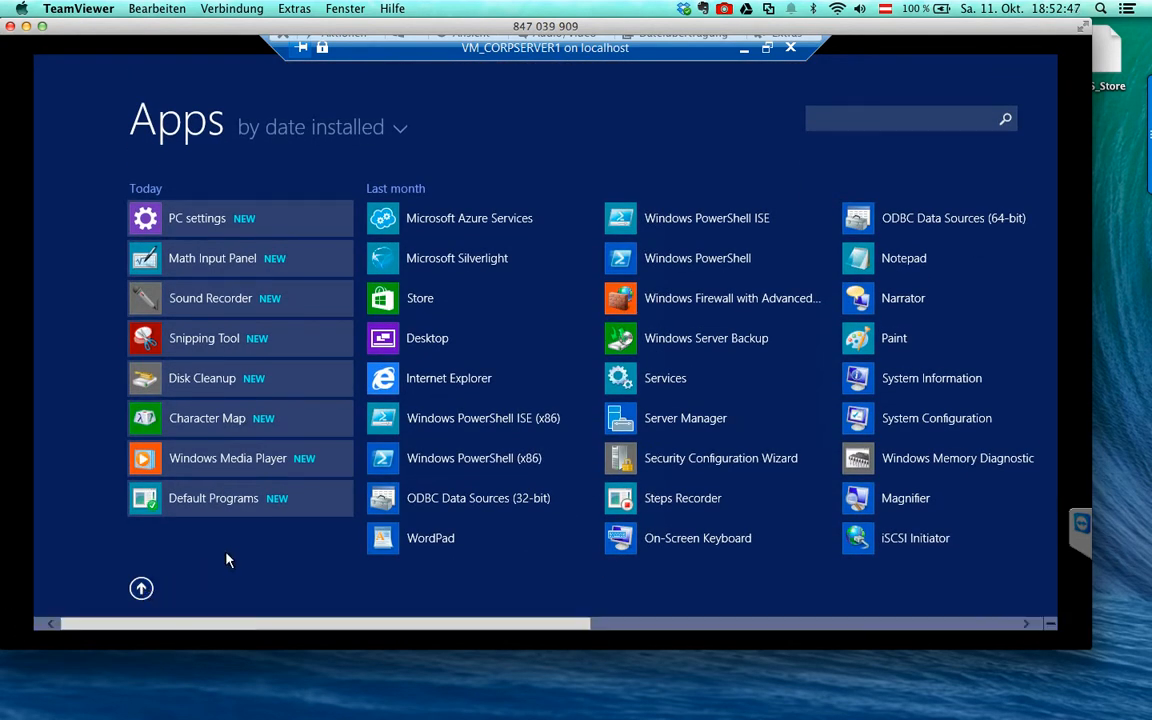
scroll(239, 558, "down", 3)
left_click(141, 589)
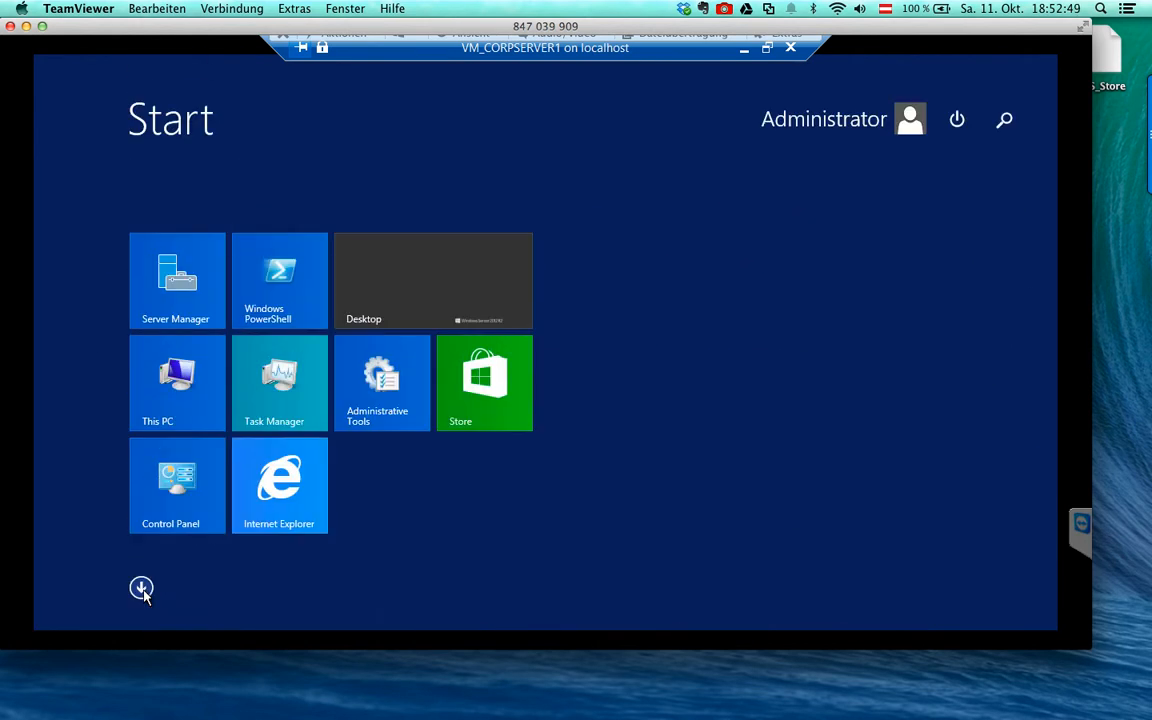
type("dns")
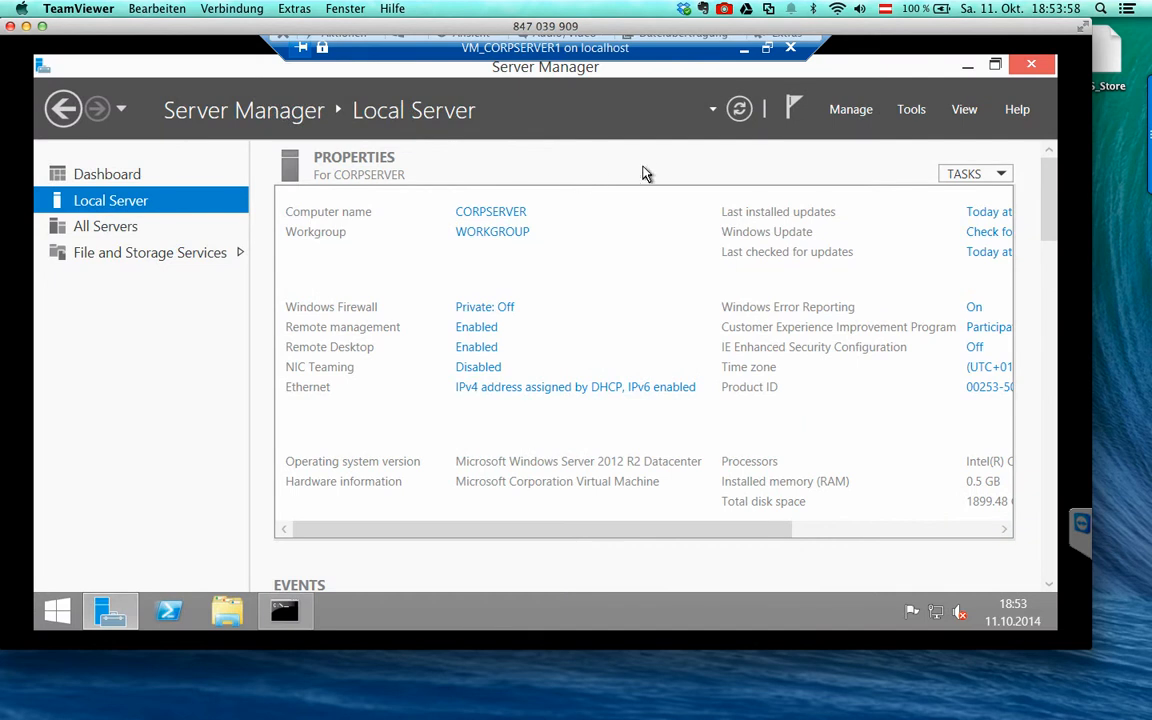
- Start adding roles and features on CORPSERVER, keep it as the destination server, and proceed to the server roles selection
left_click_drag(571, 528, 492, 523)
left_click(853, 112)
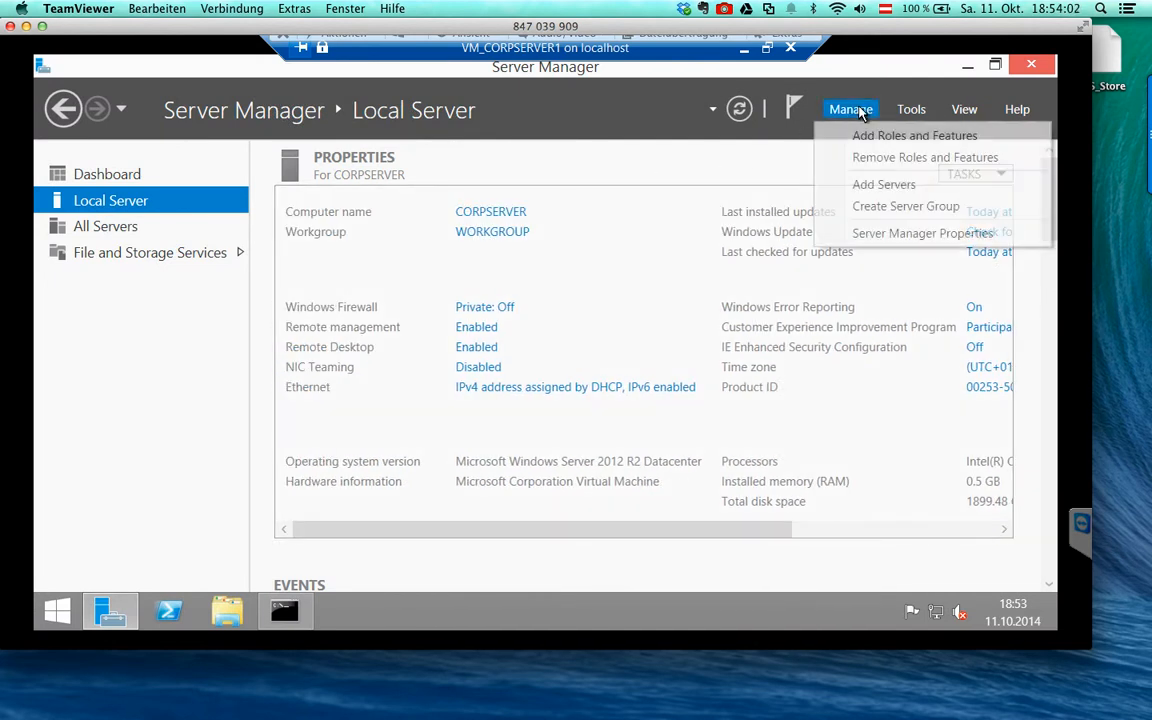
left_click(862, 138)
double_click(604, 178)
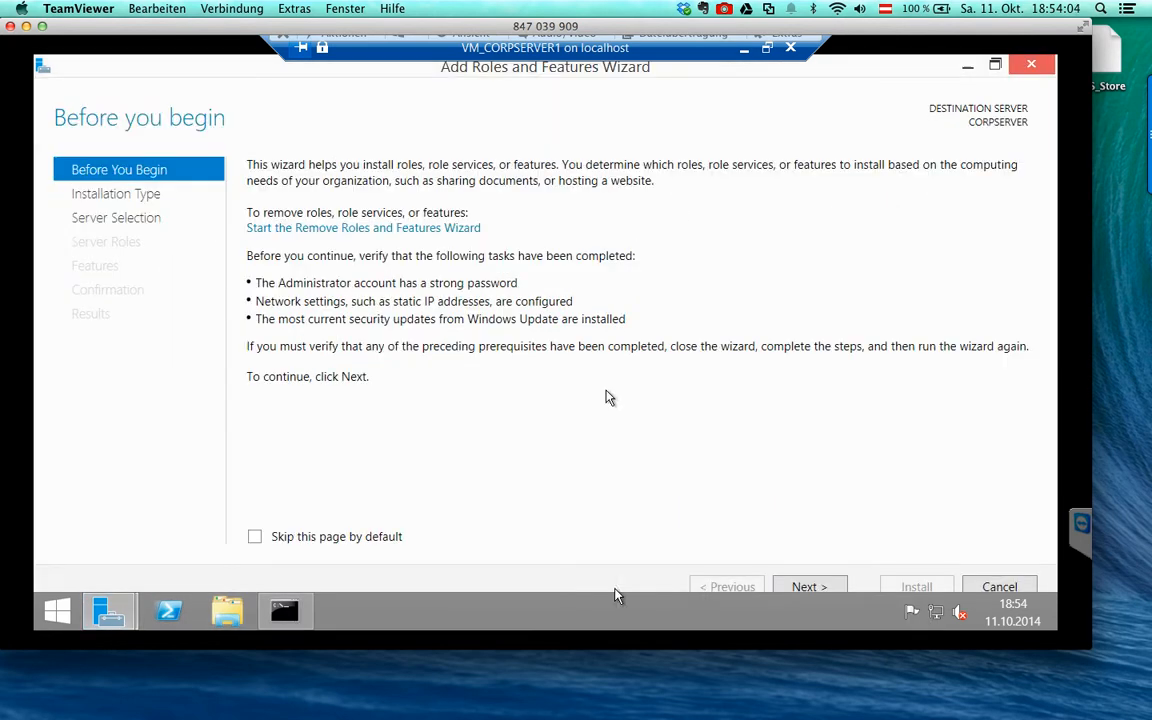
left_click(794, 588)
left_click(796, 588)
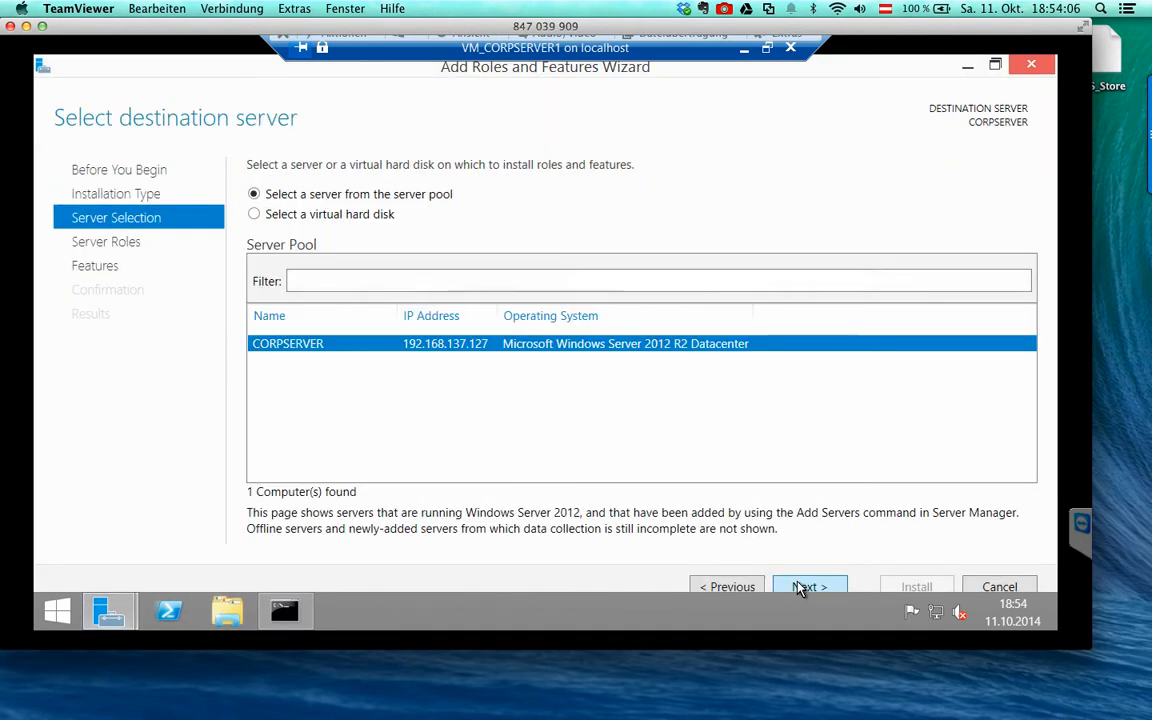
left_click(799, 588)
- Select the DHCP Server and DNS Server roles with their management tools, continuing past the static IP validation for each, and proceed to the features
left_click(272, 324)
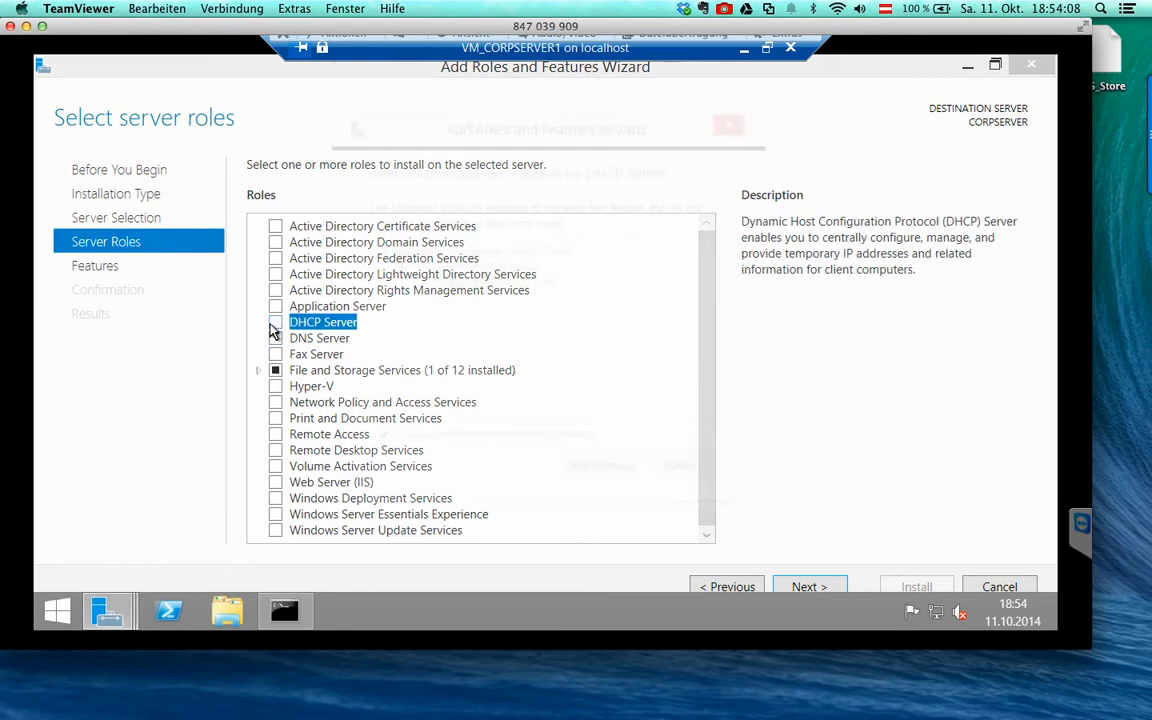
left_click(598, 490)
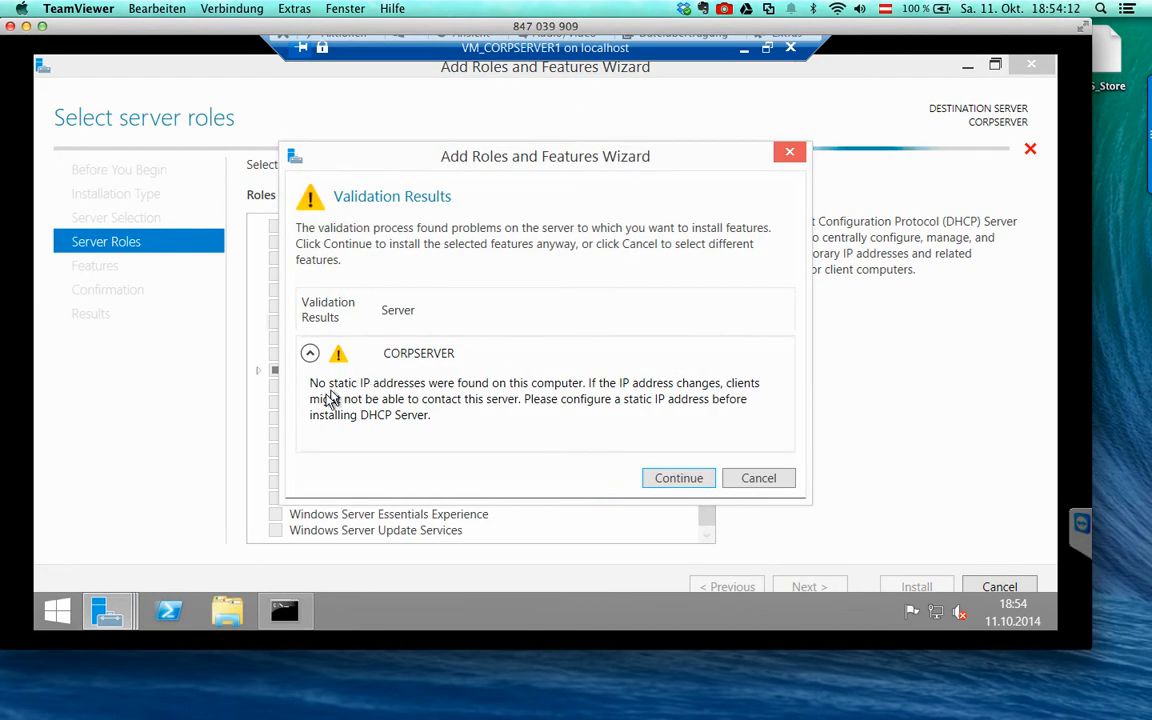
left_click(674, 478)
left_click(275, 339)
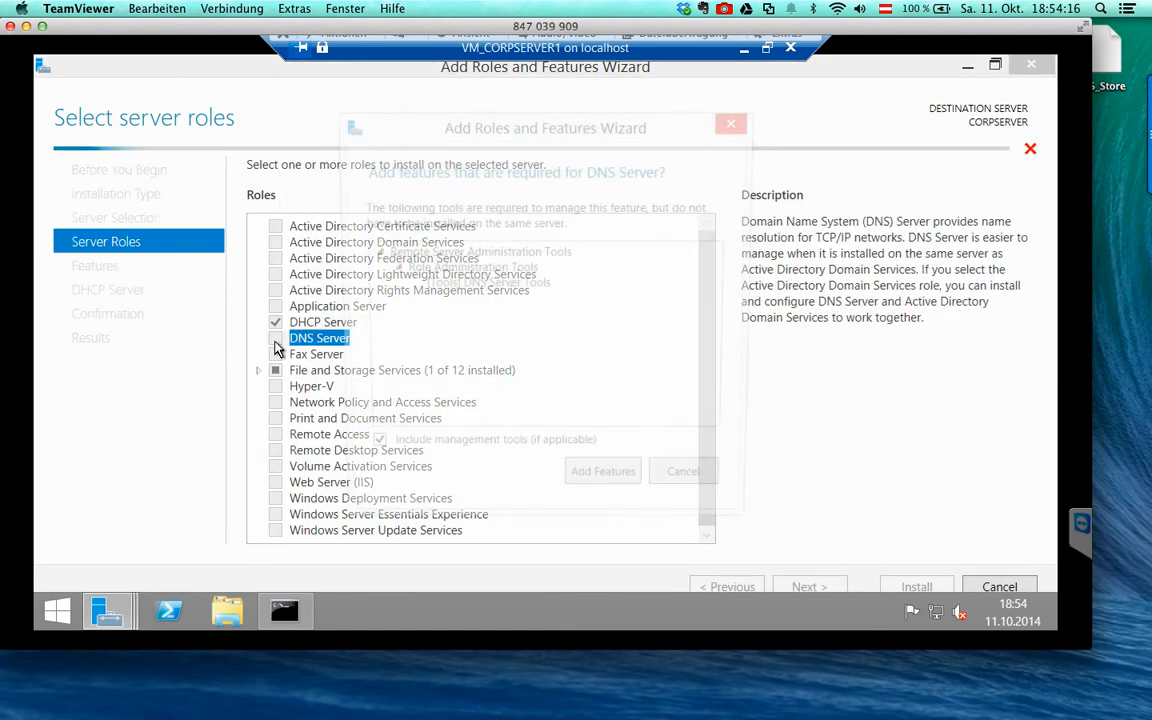
left_click(620, 489)
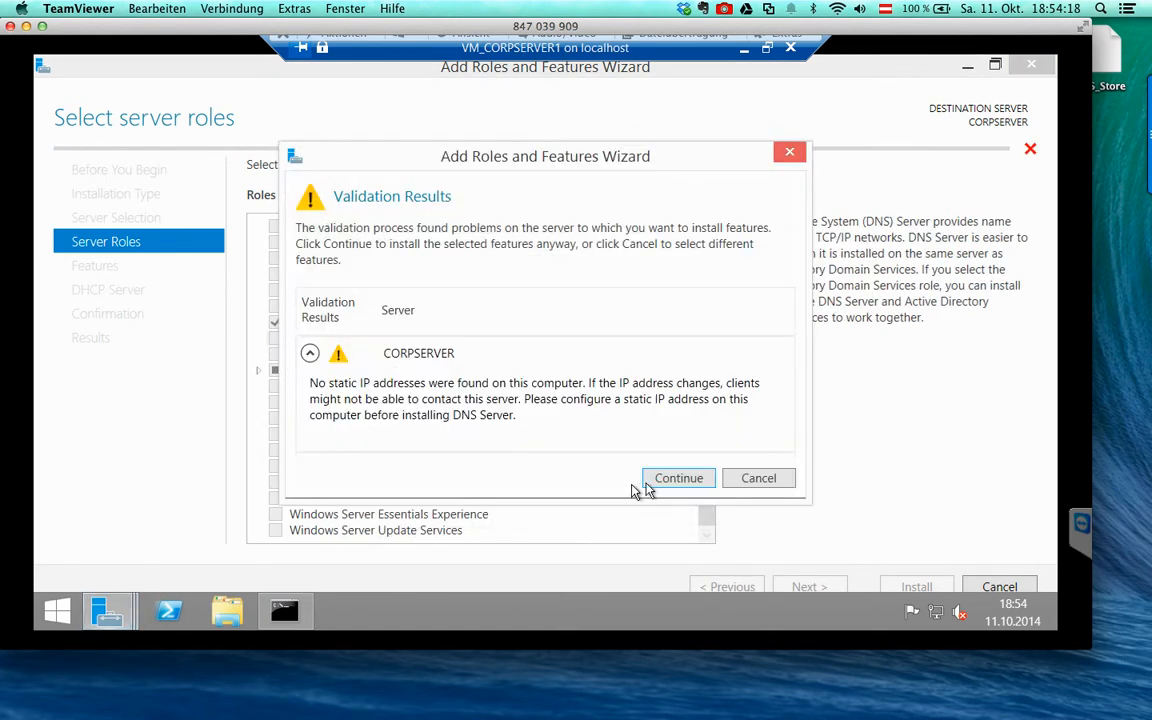
left_click(665, 478)
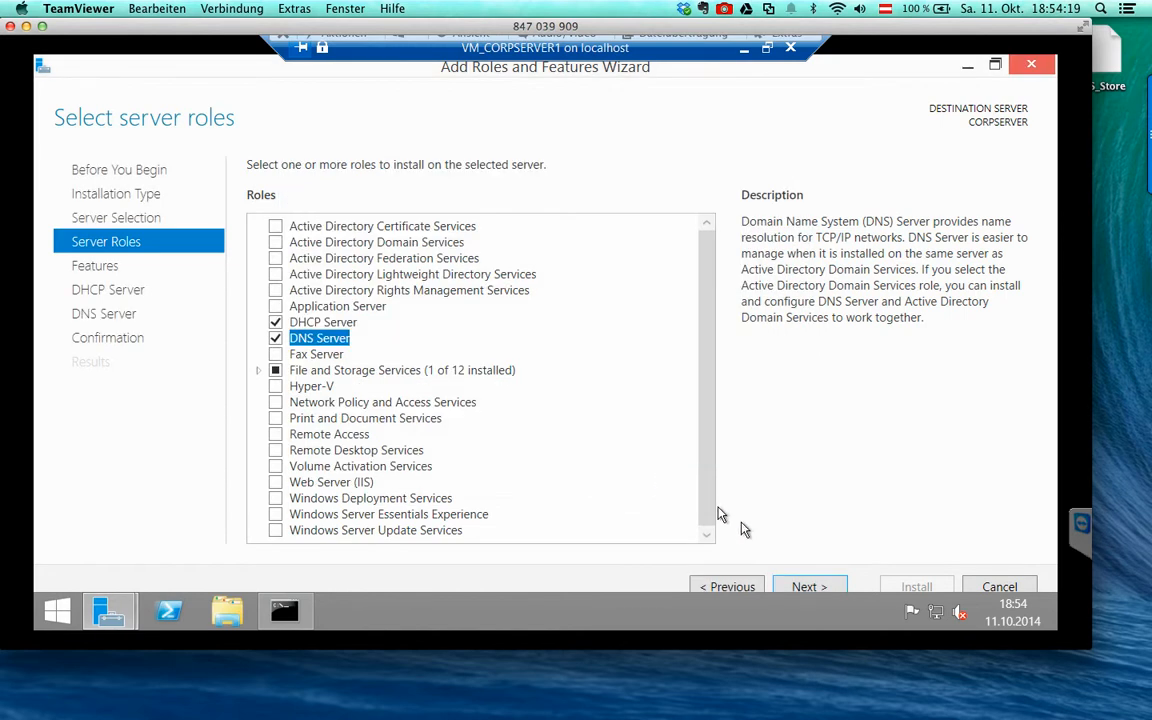
left_click(806, 588)
- Check the Role Administration Tools selected under Remote Server Administration Tools and proceed to the installation confirmation
left_click_drag(706, 301, 628, 427)
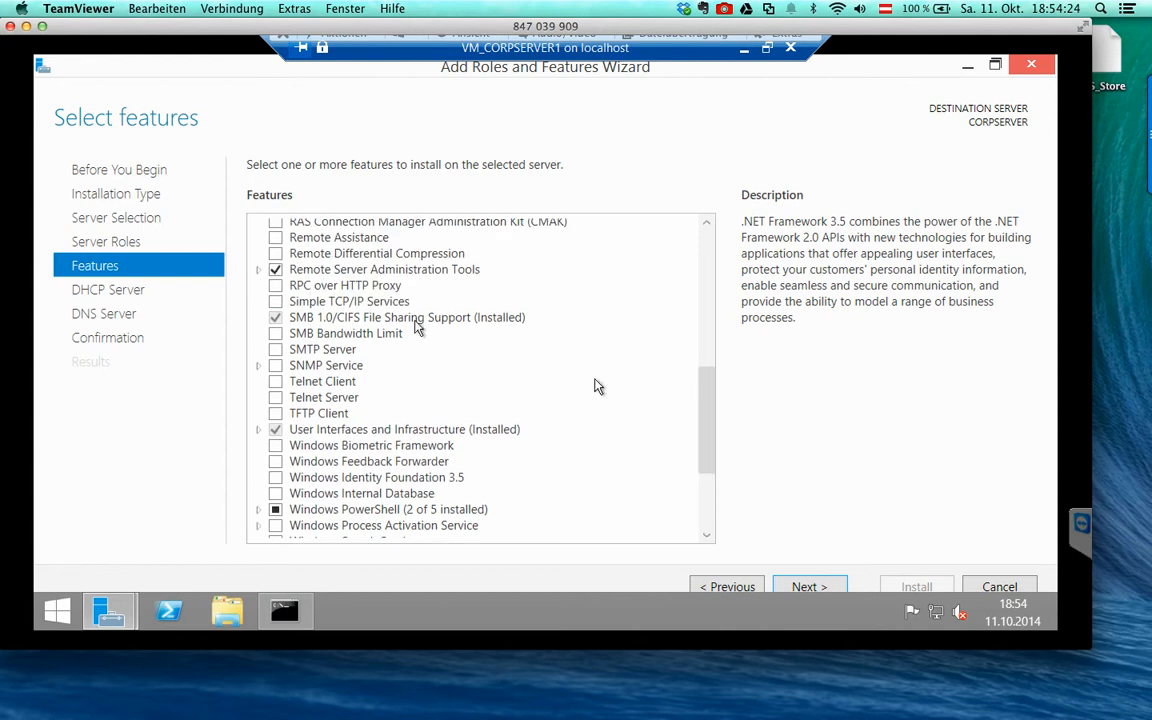
left_click(258, 269)
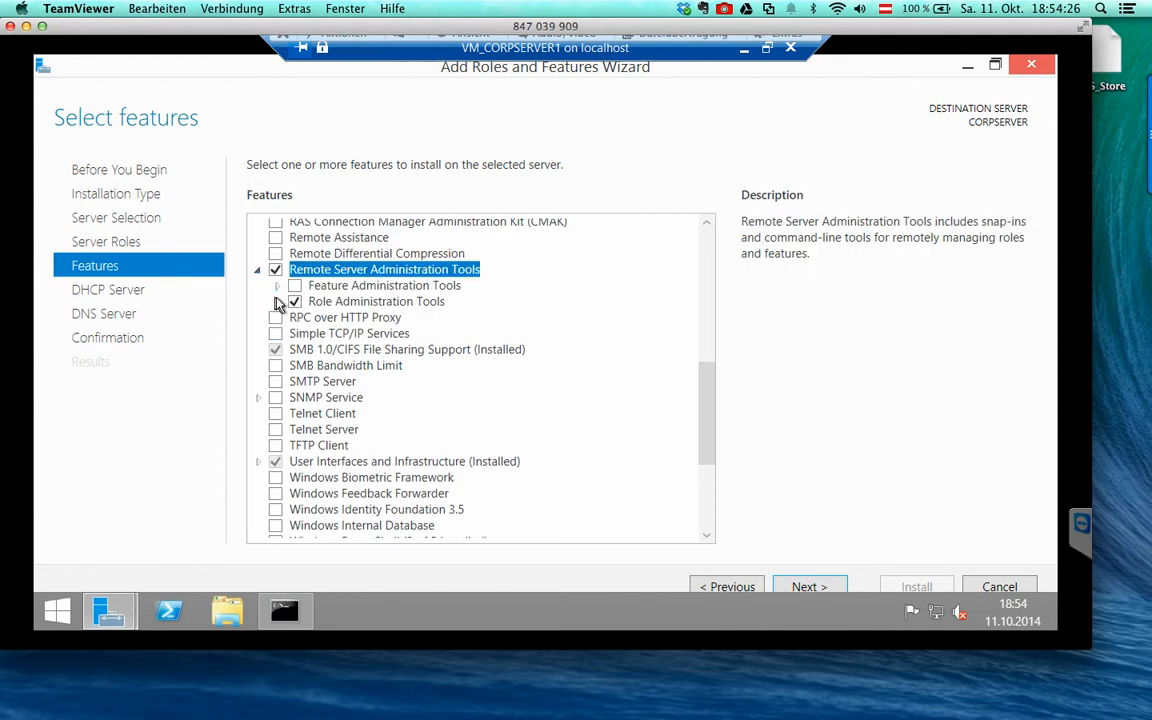
left_click(277, 302)
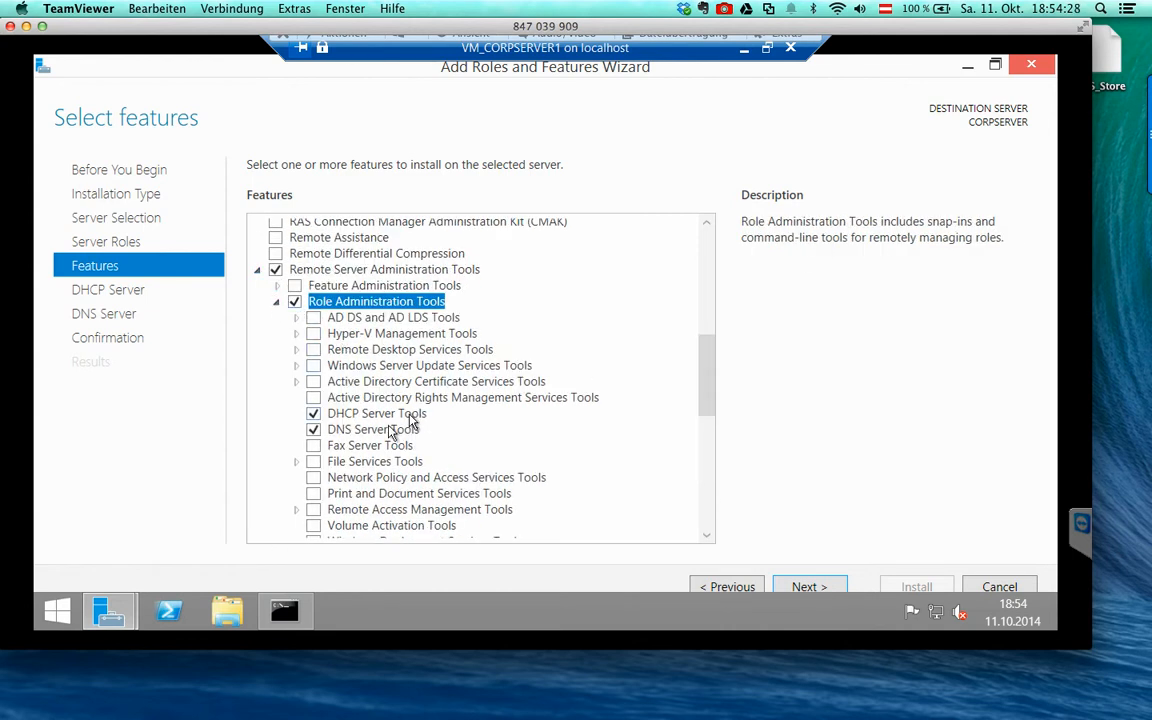
left_click_drag(707, 380, 689, 388)
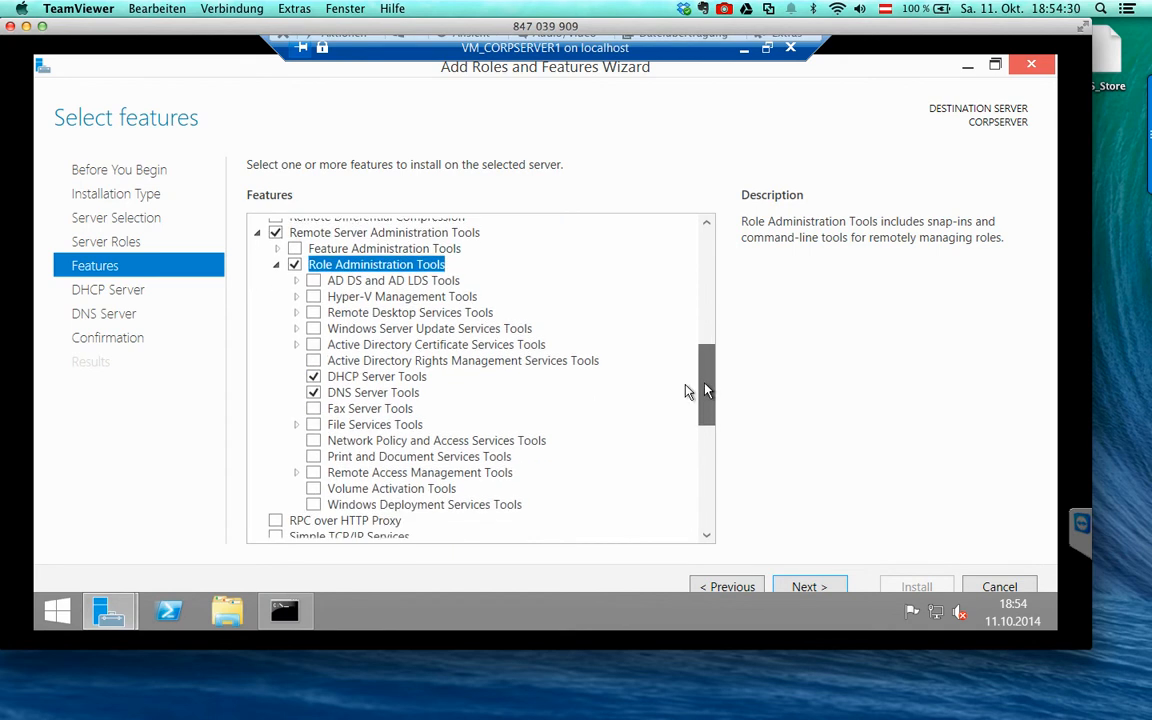
left_click(816, 588)
left_click(818, 590)
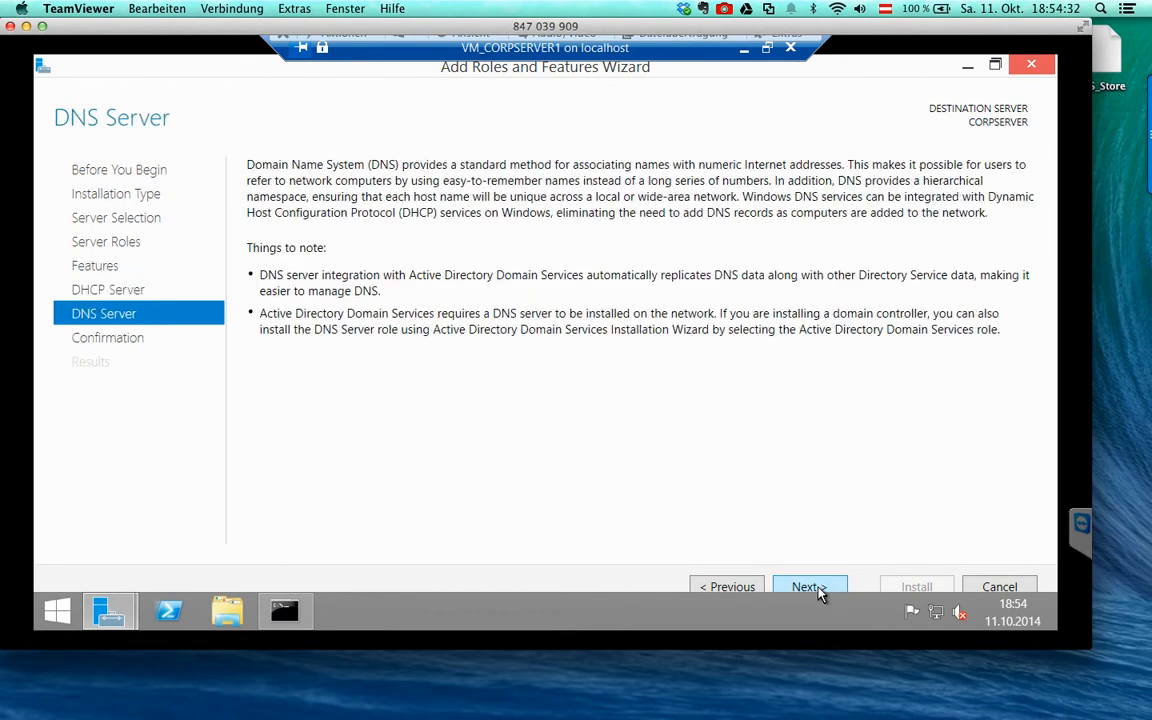
left_click(818, 590)
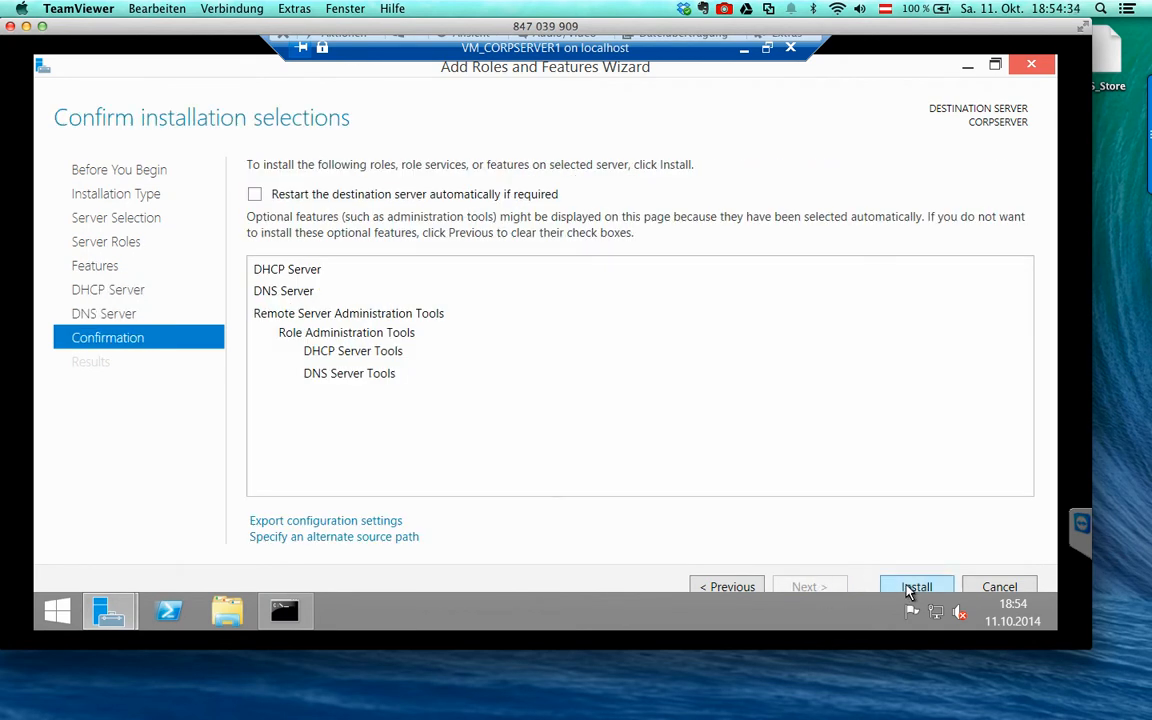
- Allow the destination server to restart automatically if required, install the selected roles, and close the wizard once installation ends
left_click(430, 194)
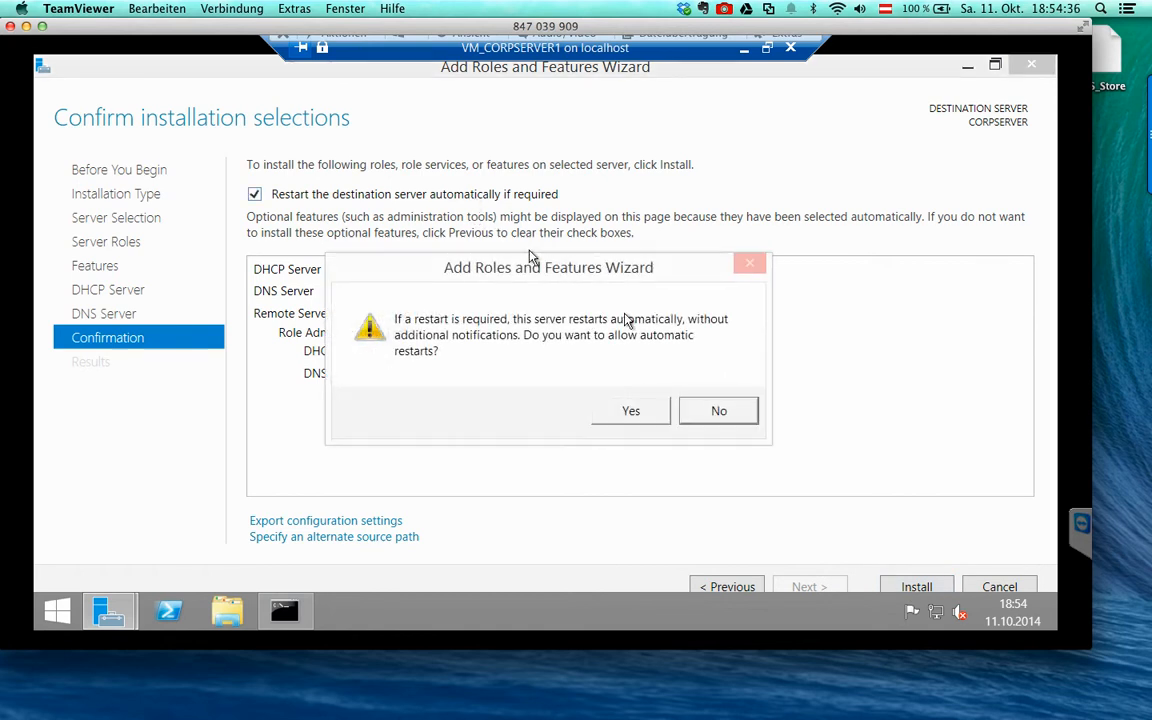
left_click(632, 410)
left_click(914, 586)
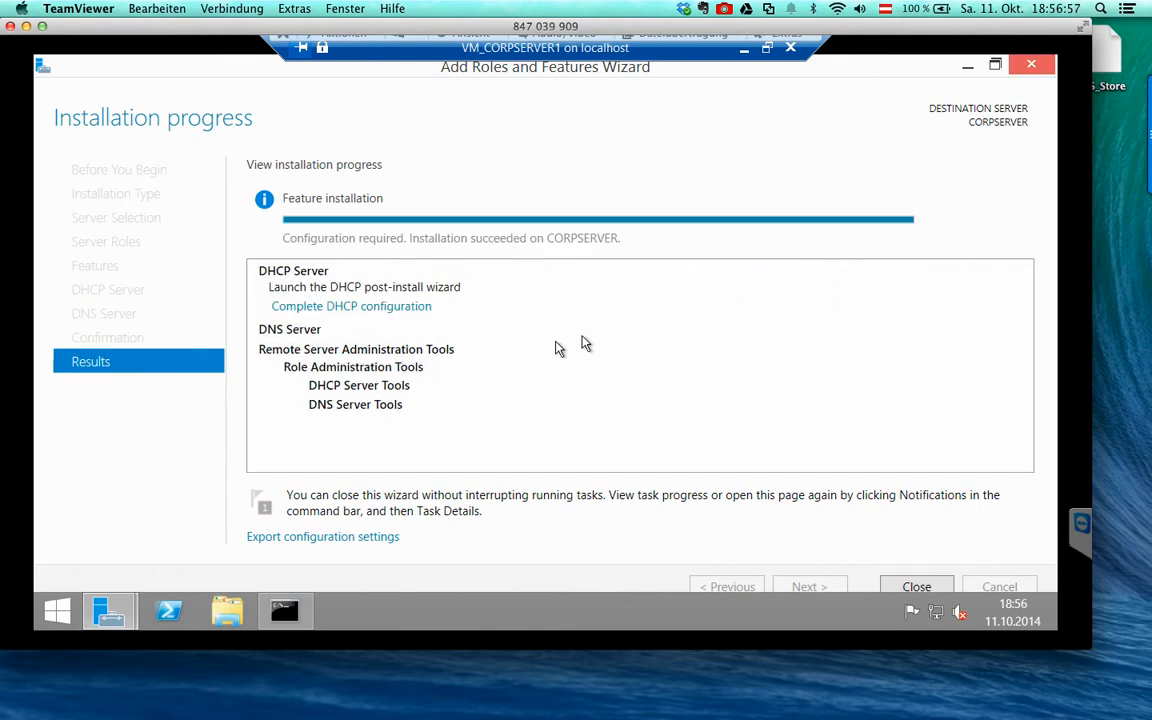
left_click(918, 588)
- Open the DNS management console on CORPSERVER from Server Manager and maximize its window
left_click(850, 109)
left_click(905, 110)
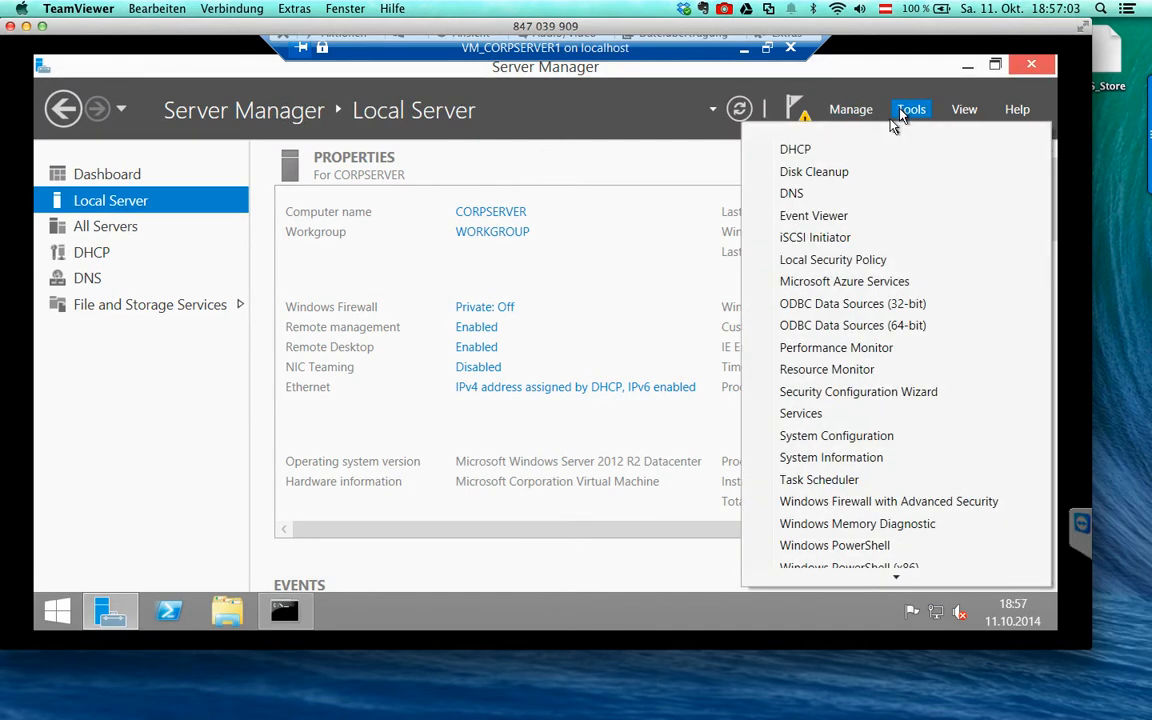
mouse_move(888, 134)
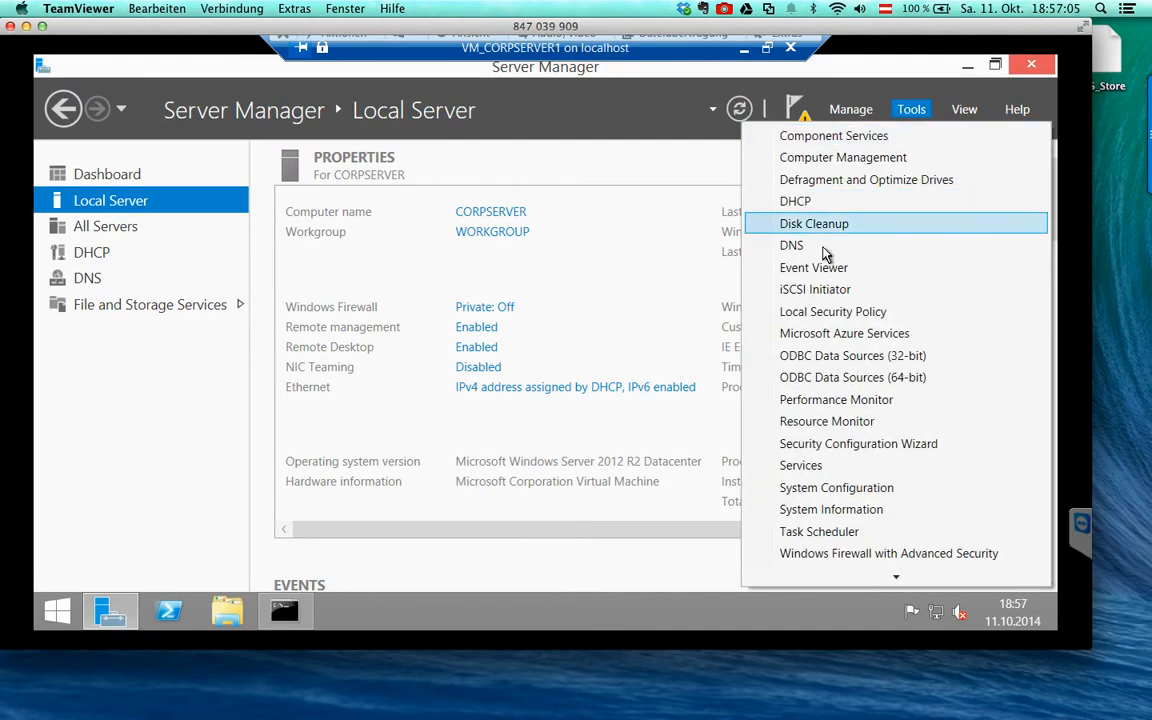
left_click(822, 249)
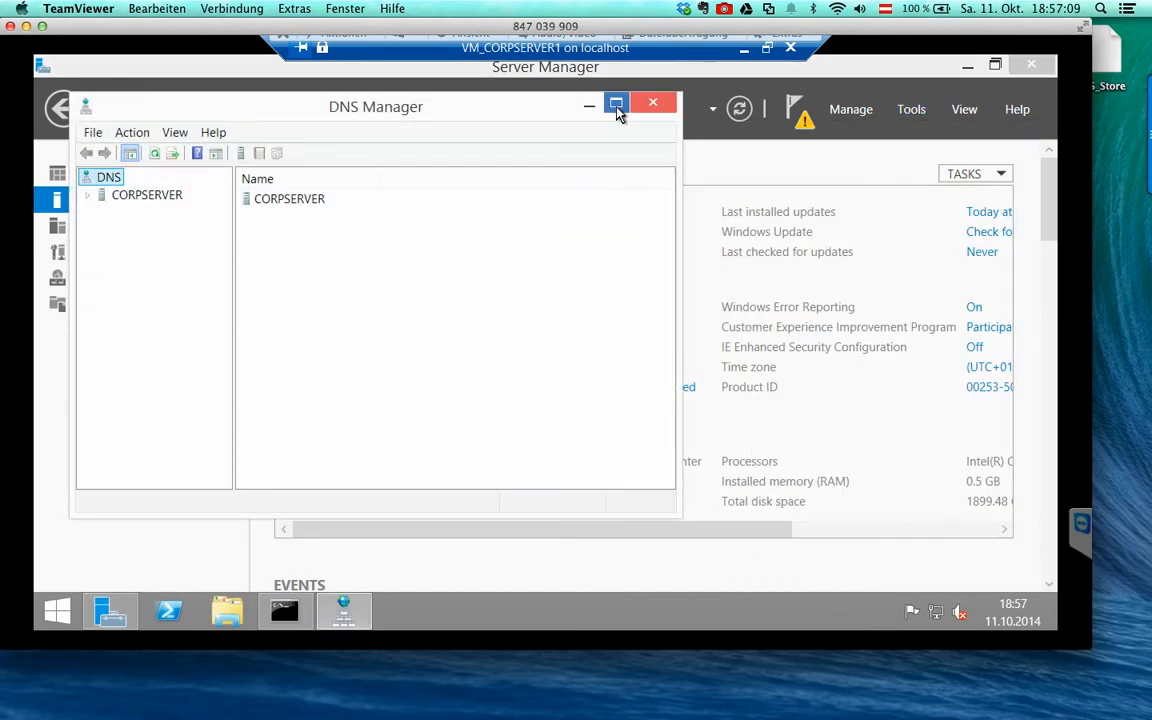
left_click(616, 103)
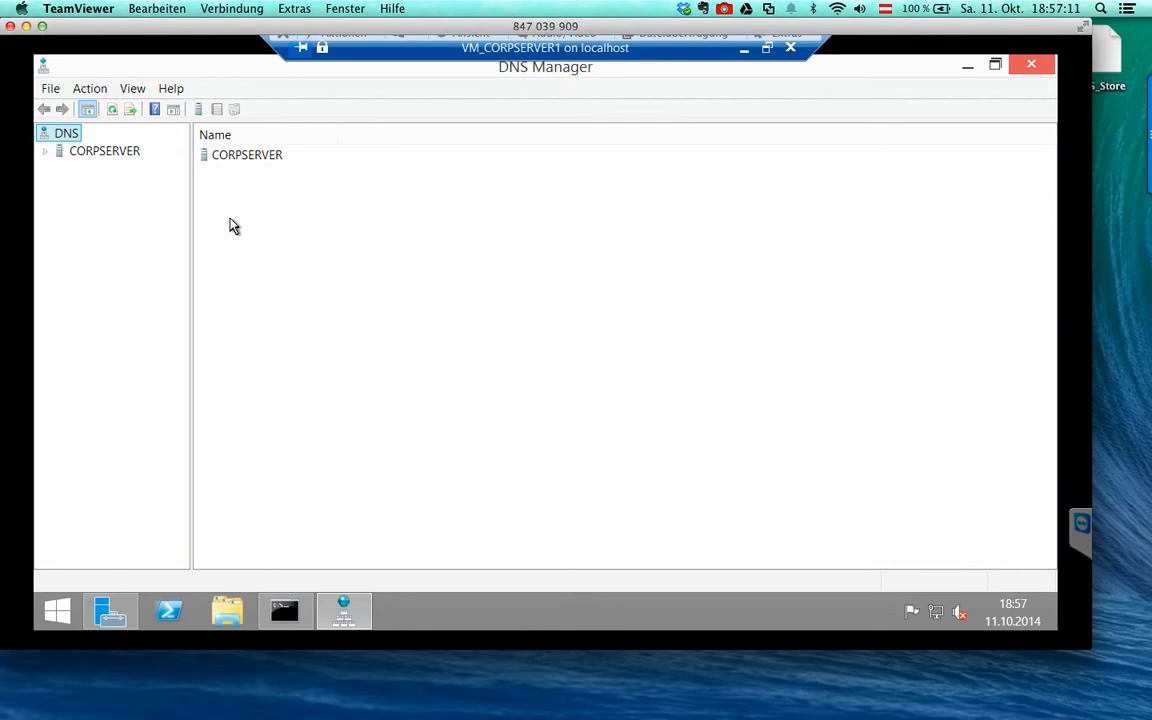
left_click(284, 608)
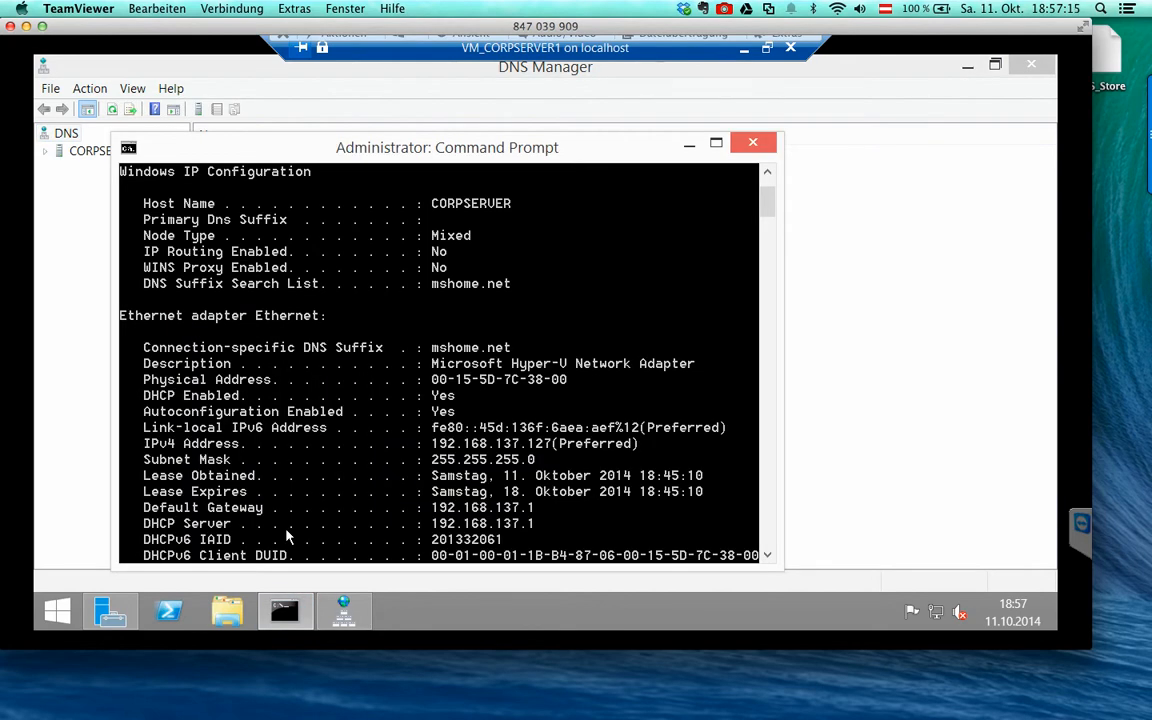
type("nslookup")
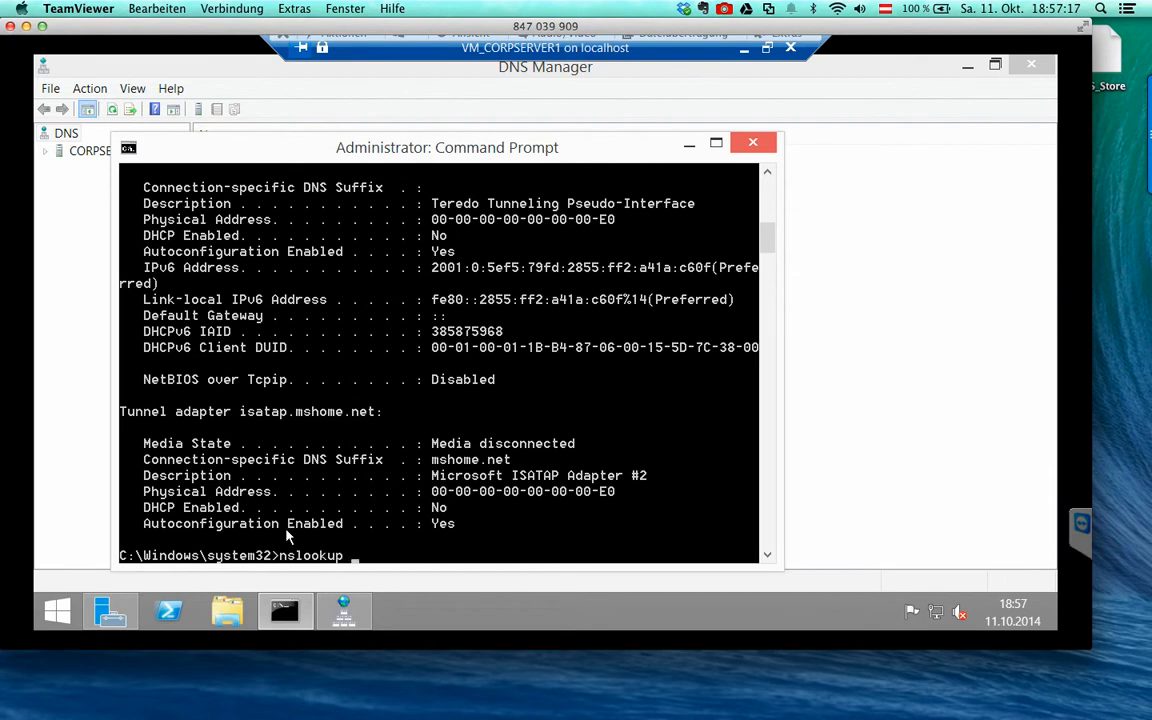
type(" www.google.com")
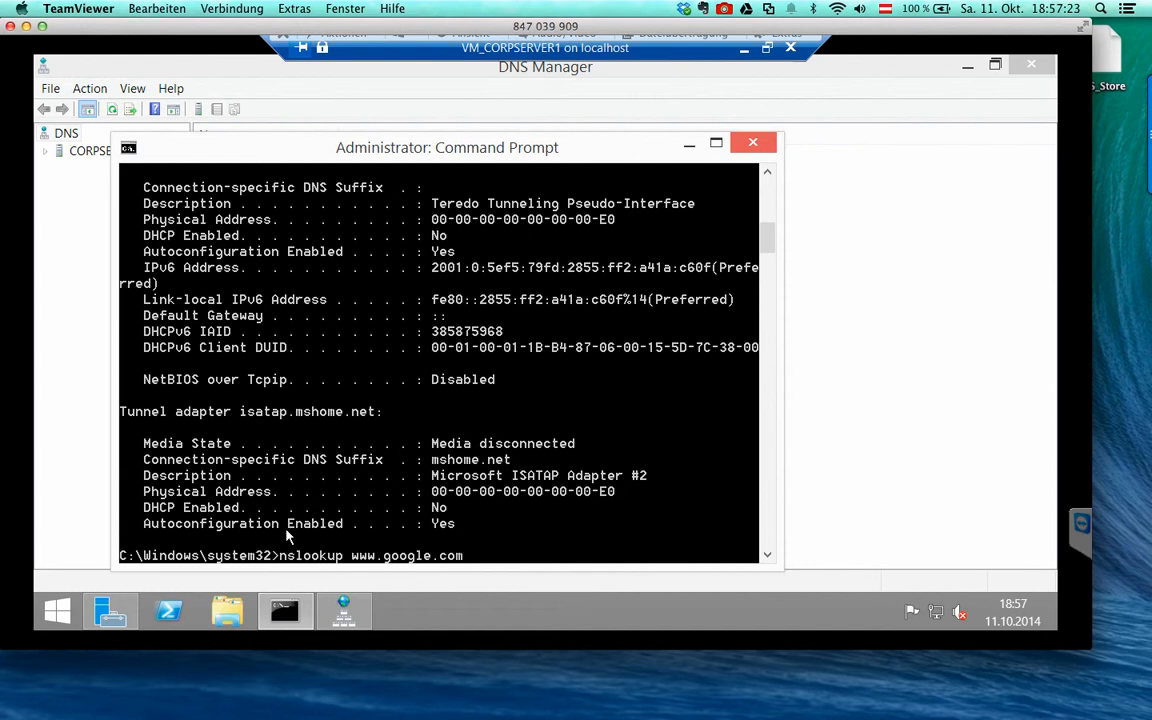
key("Return")
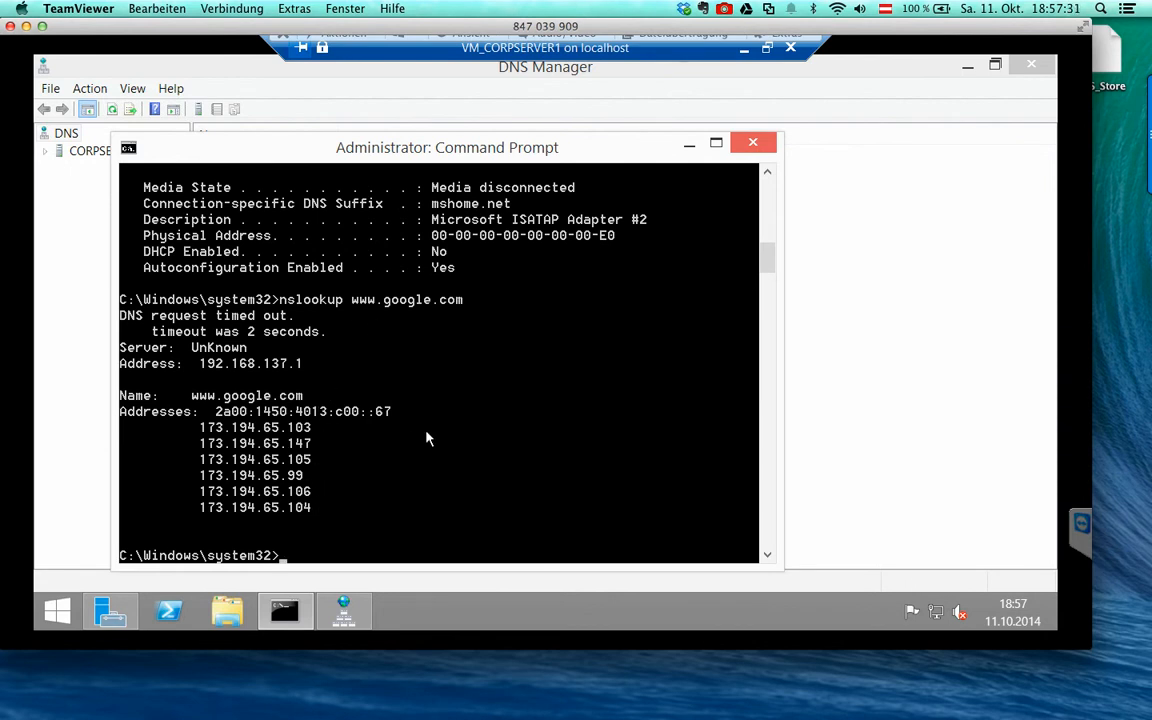
- Run a reverse nslookup for 173.194.65.103 and minimize the Command Prompt
key("Up")
key("BackSpace")
key("BackSpace")
key("BackSpace")
key("BackSpace")
key("BackSpace")
key("BackSpace")
key("BackSpace")
key("BackSpace")
key("BackSpace")
key("BackSpace")
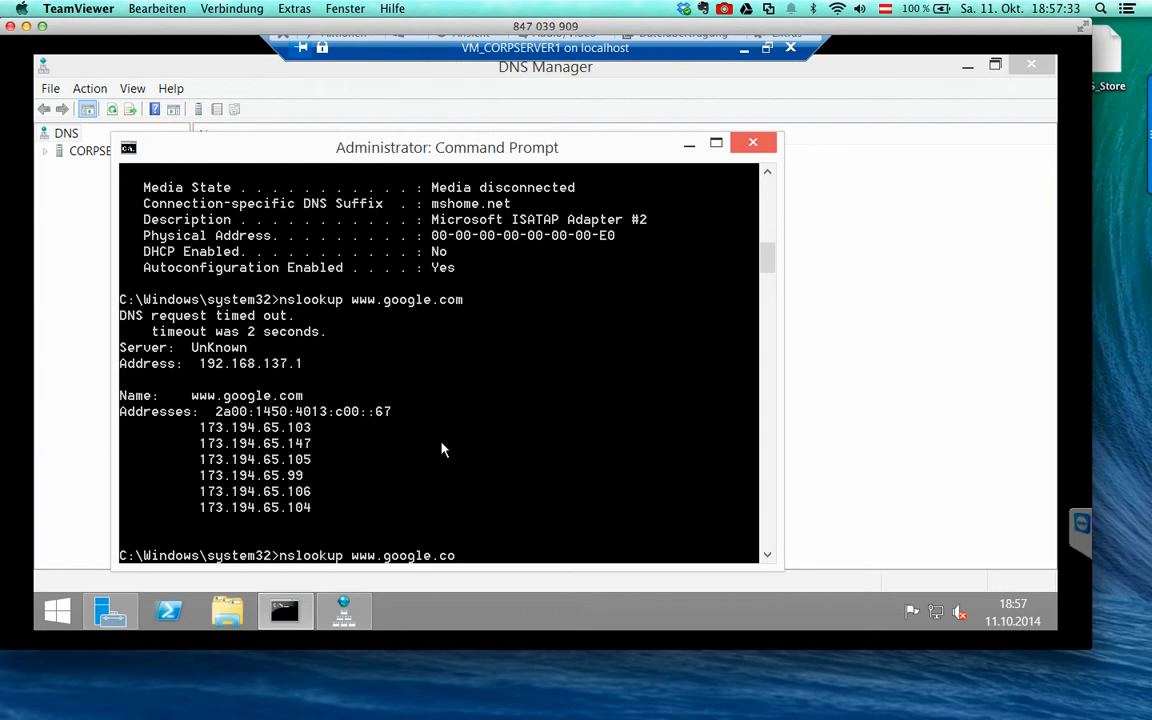
key("BackSpace")
key("BackSpace")
key("BackSpace")
key("BackSpace")
type("173.19")
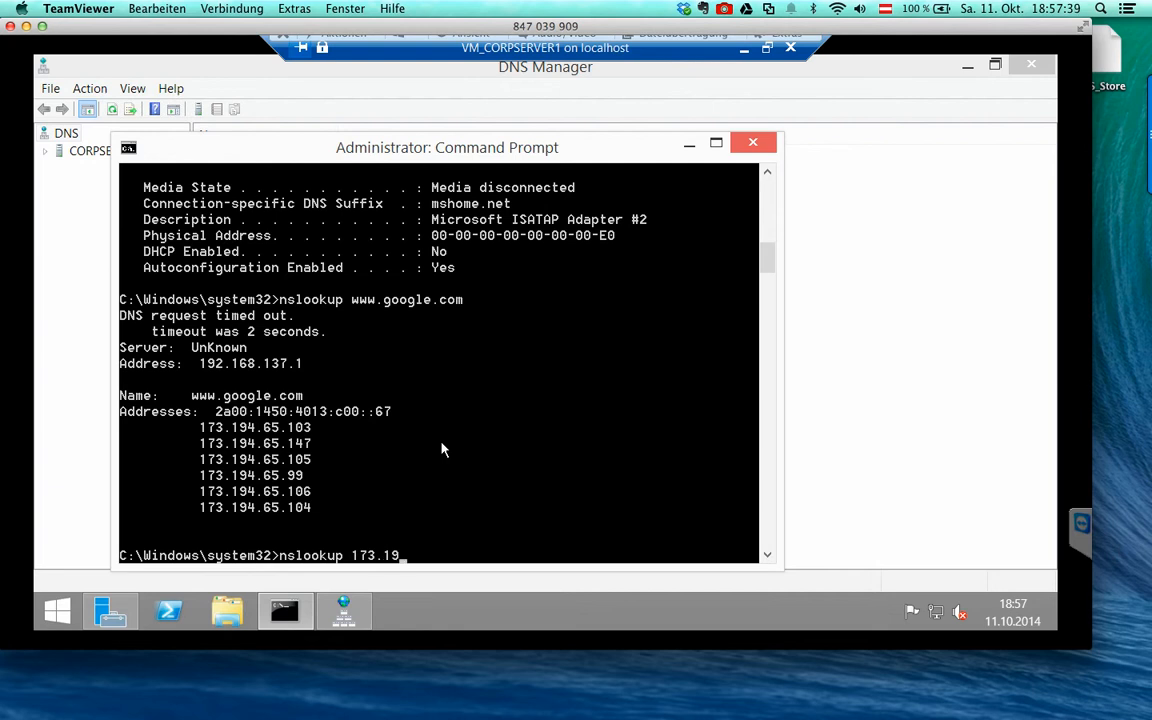
type("4.65.103")
key("Return")
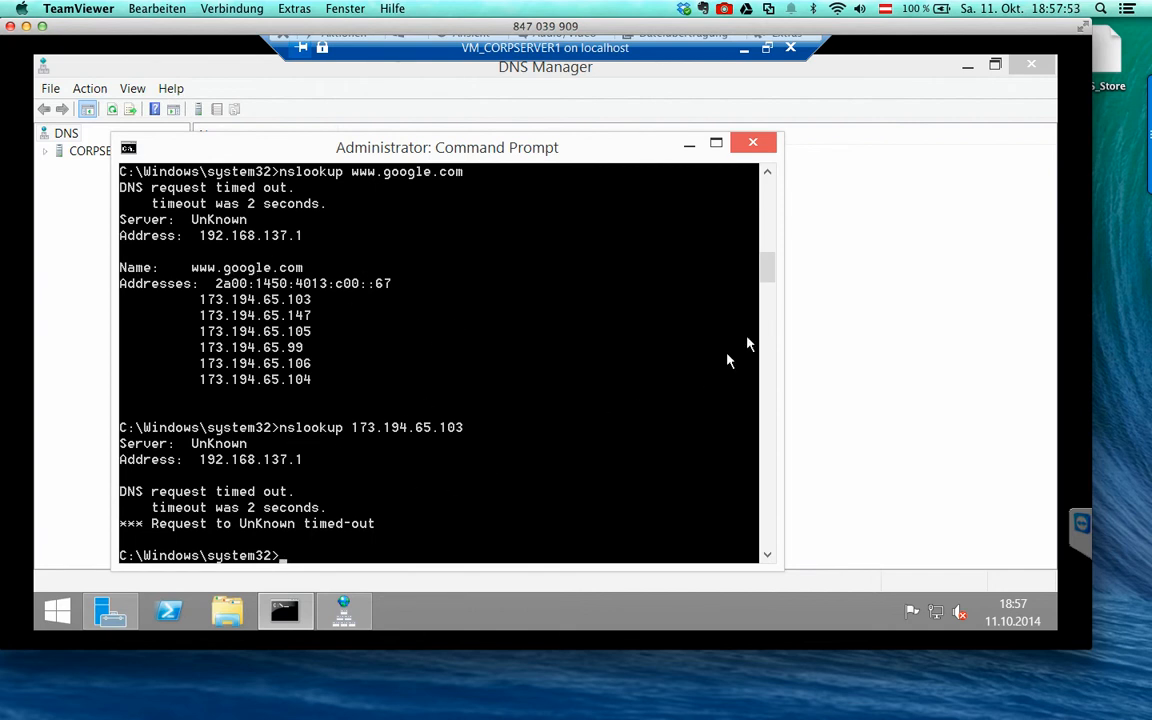
left_click(689, 144)
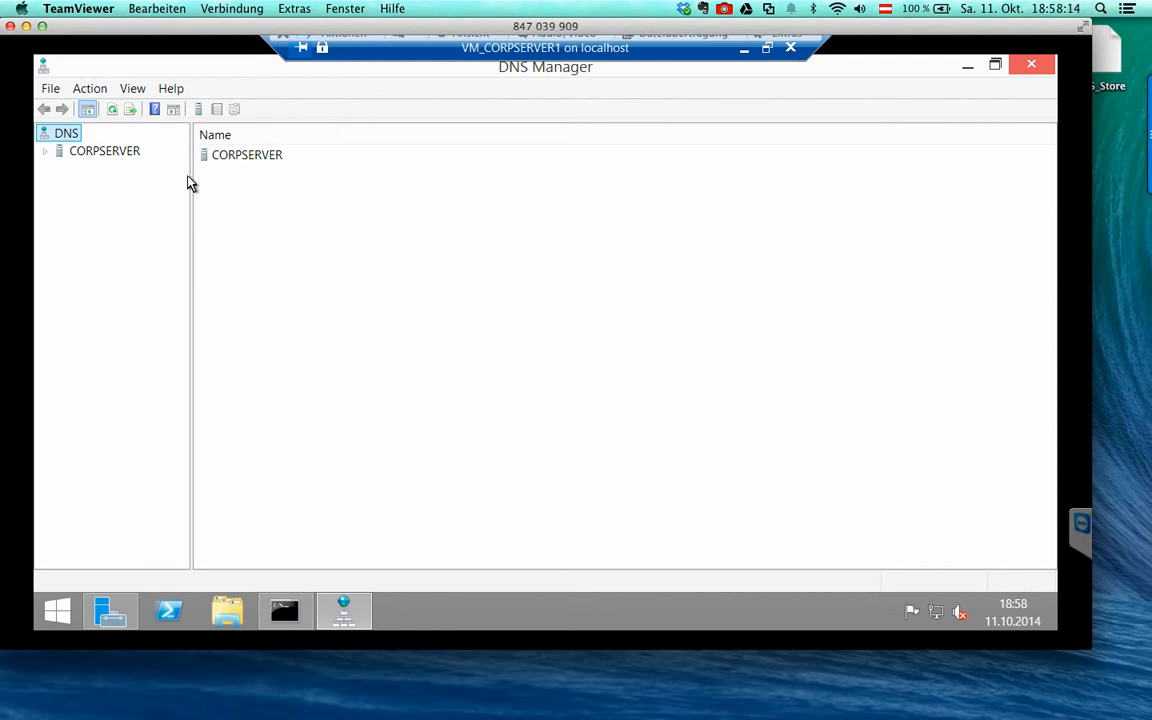
- Run ipconfig -all in the enlarged Command Prompt, examine the Ethernet adapter's DHCP and DNS server settings, and minimize the window
left_click(284, 610)
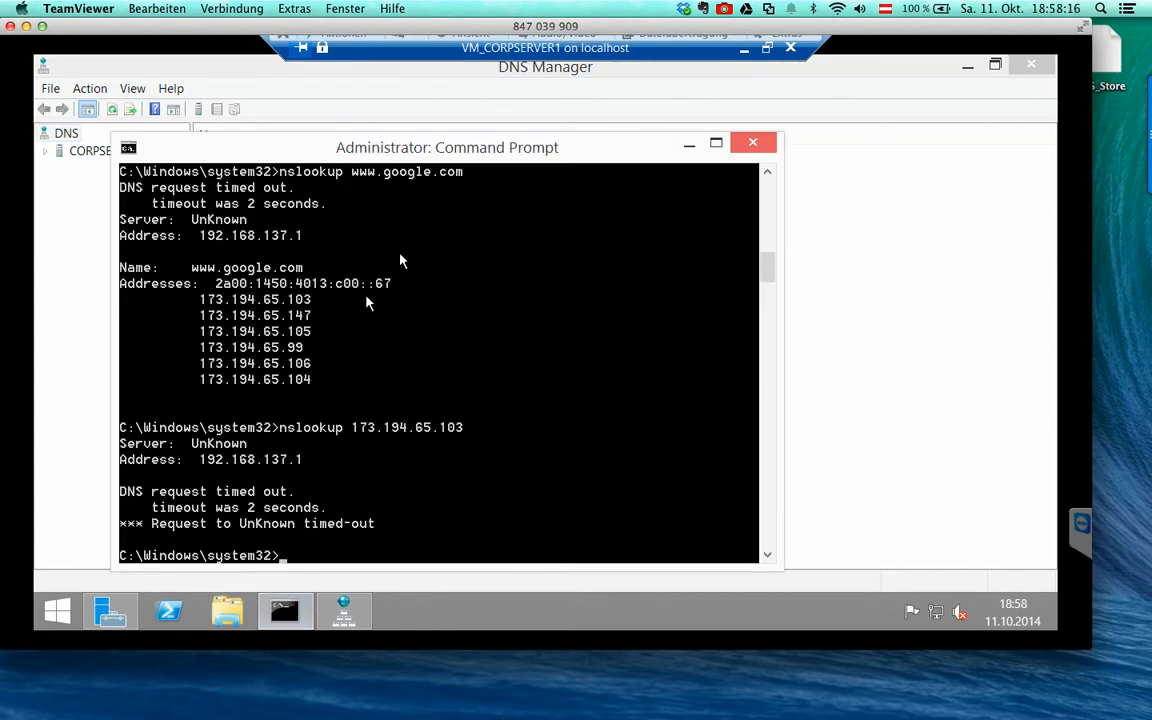
left_click(716, 143)
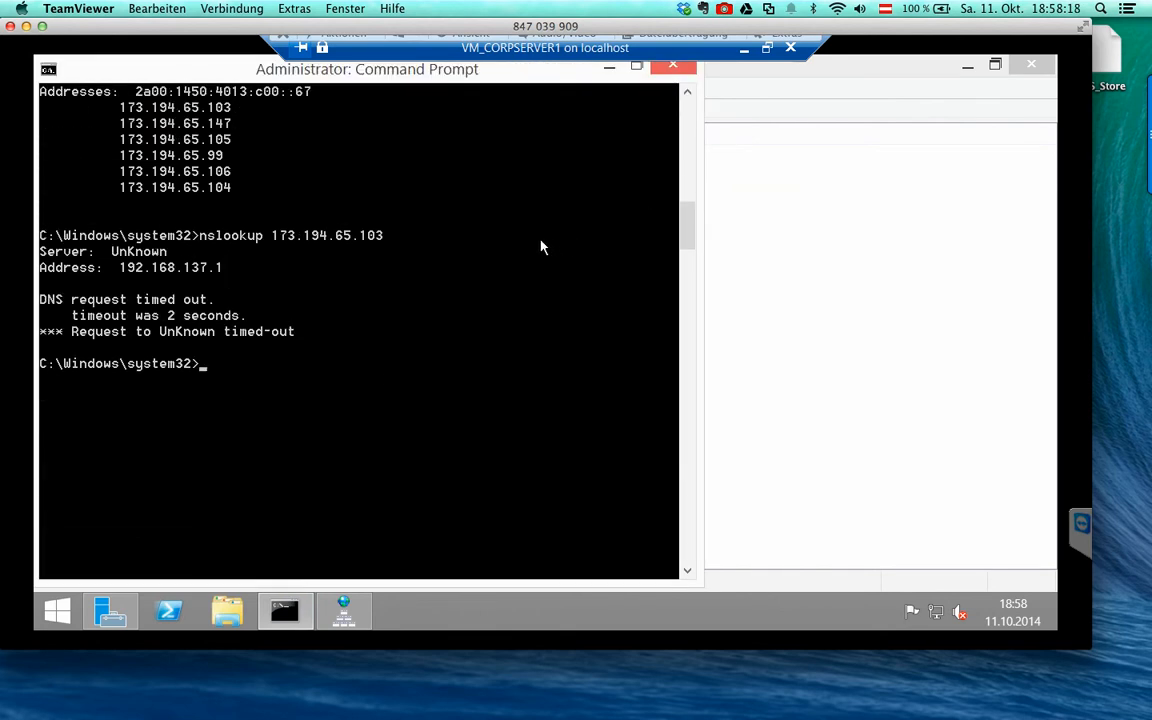
type("ipconfig -all")
key("Return")
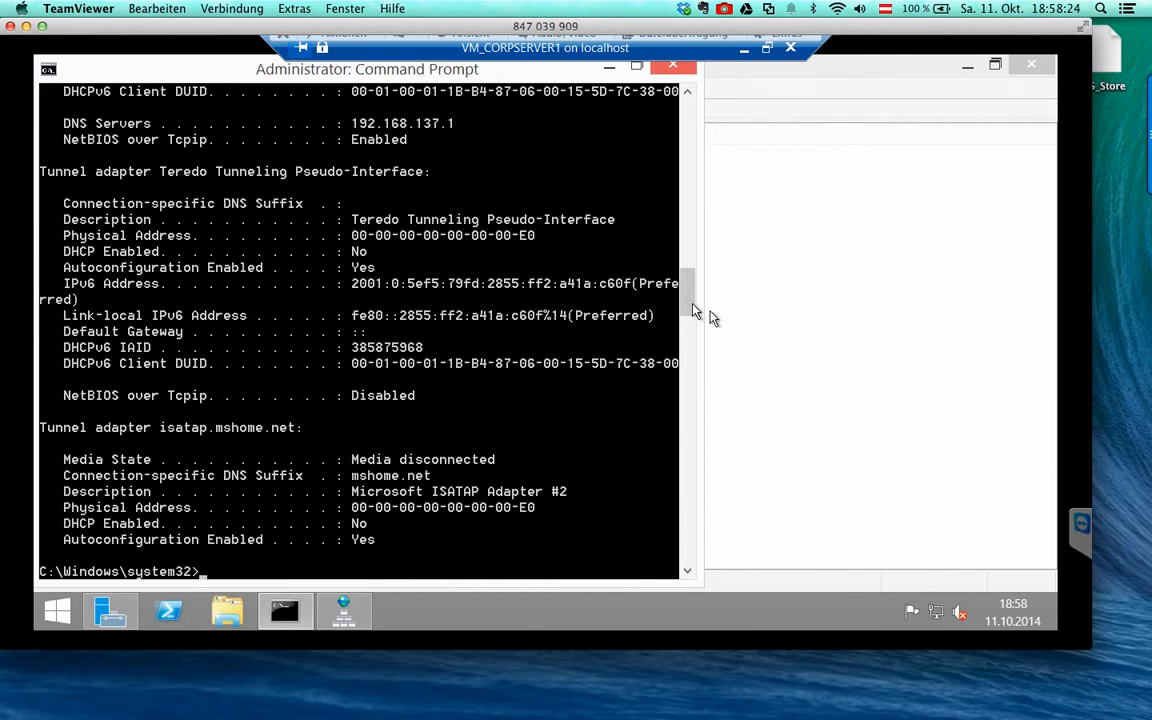
mouse_move(689, 296)
left_mouse_down()
mouse_move(686, 264)
mouse_move(687, 274)
left_mouse_up()
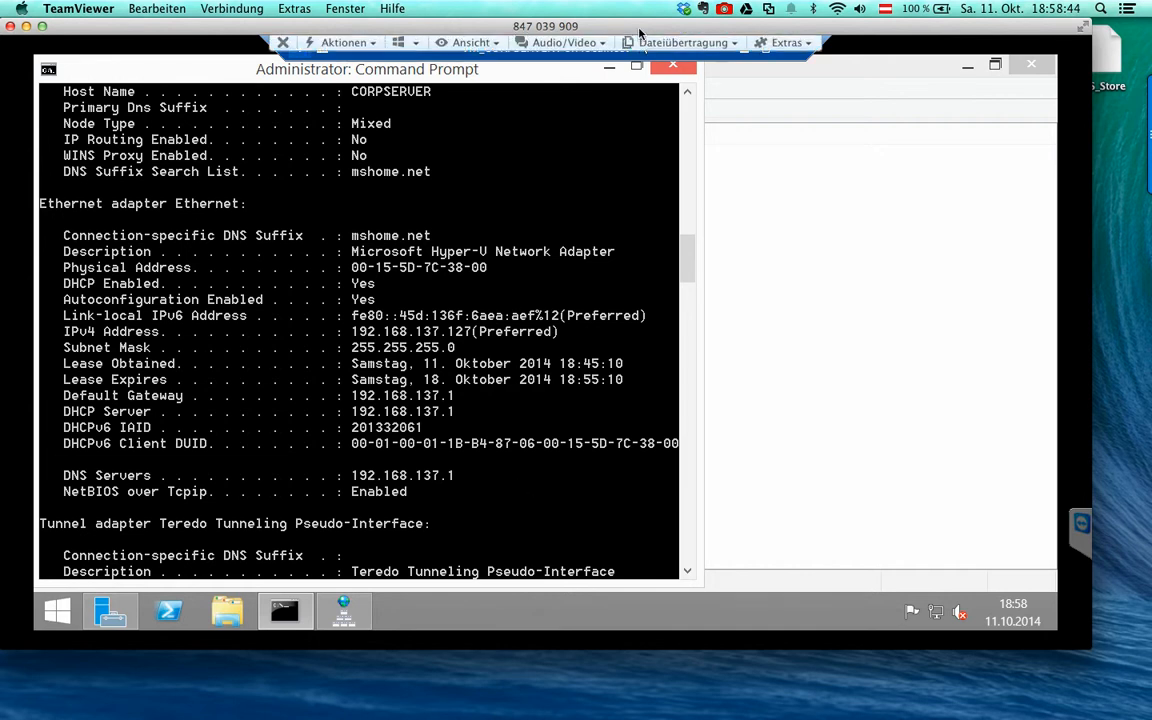
left_click(610, 68)
- Expand CORPSERVER in the DNS Manager tree and open the server's properties
right_click(66, 137)
left_click(57, 149)
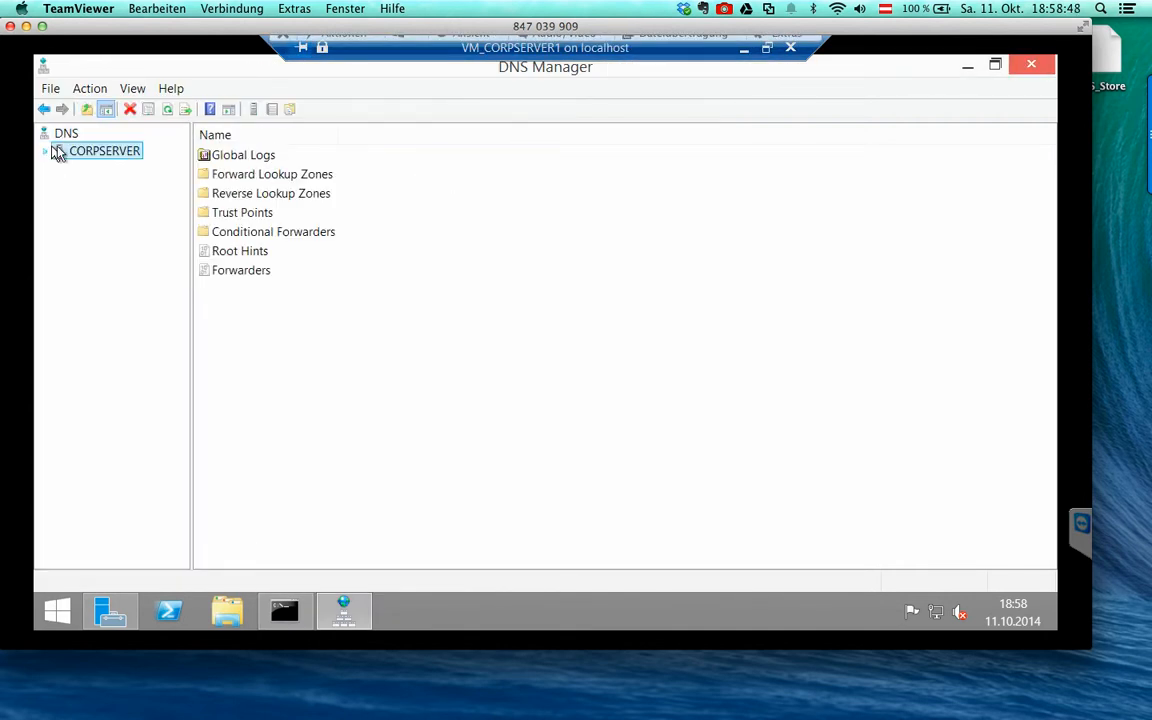
double_click(87, 152)
right_click(87, 156)
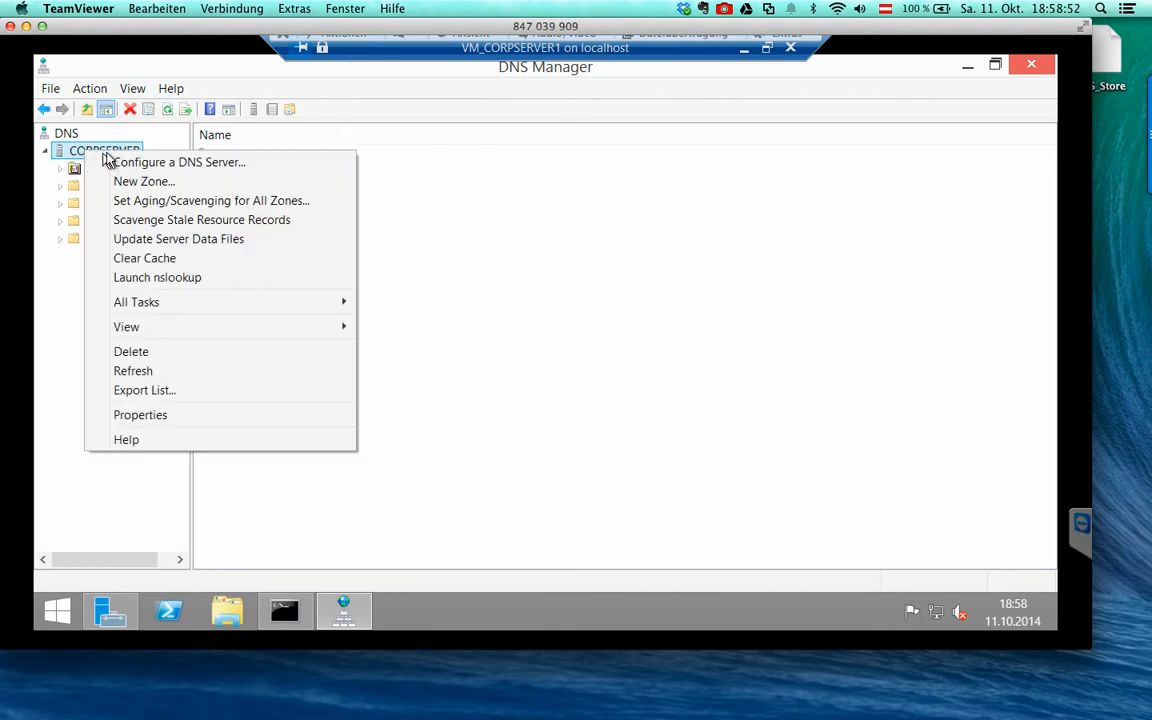
left_click(168, 415)
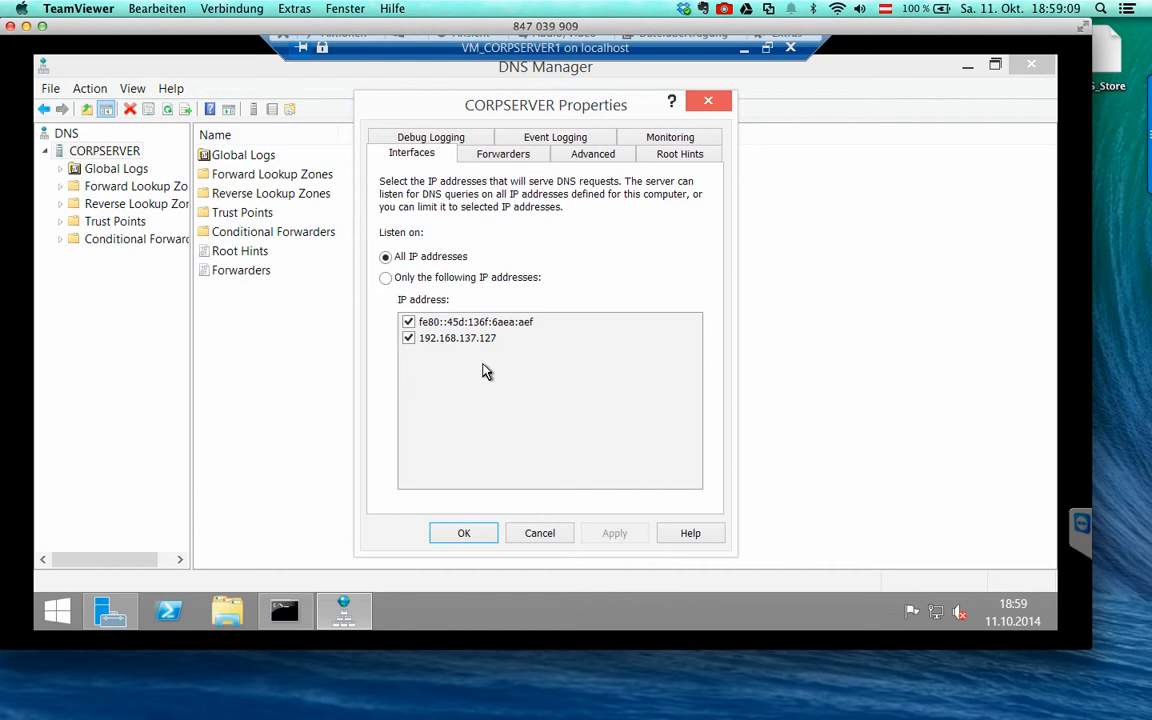
- Add 8.8.8.8 as a forwarding server in CORPSERVER's forwarder list
left_click(478, 160)
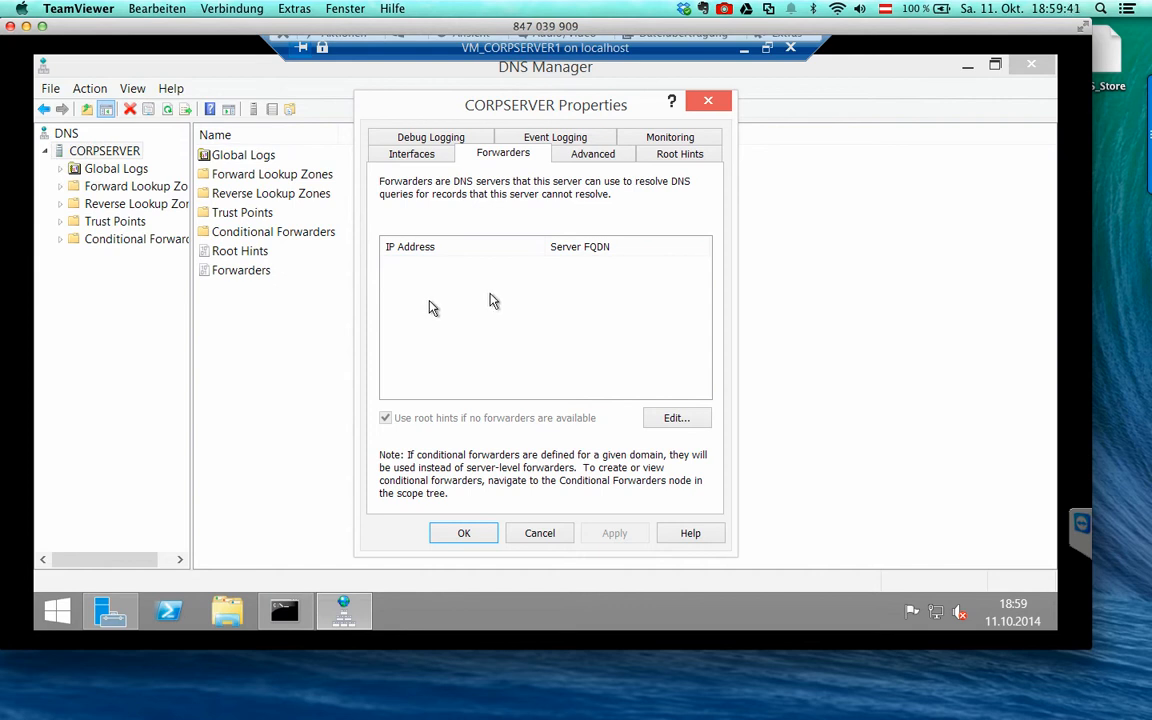
left_click(675, 419)
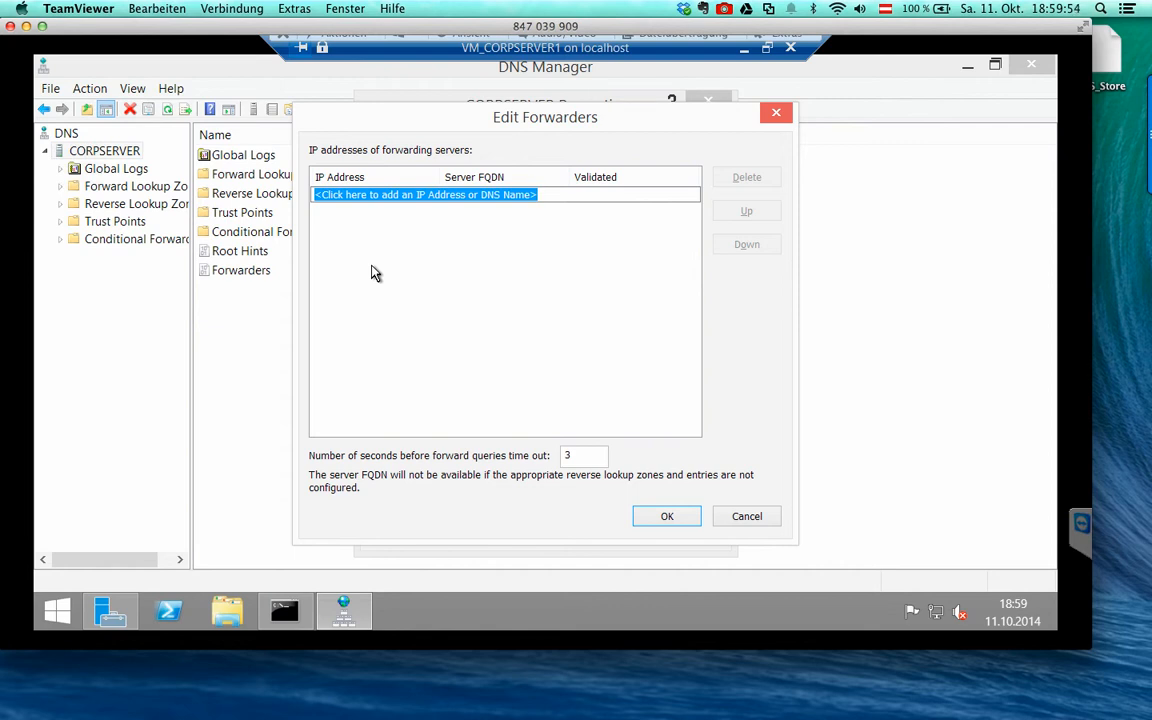
type("8.8.8.8")
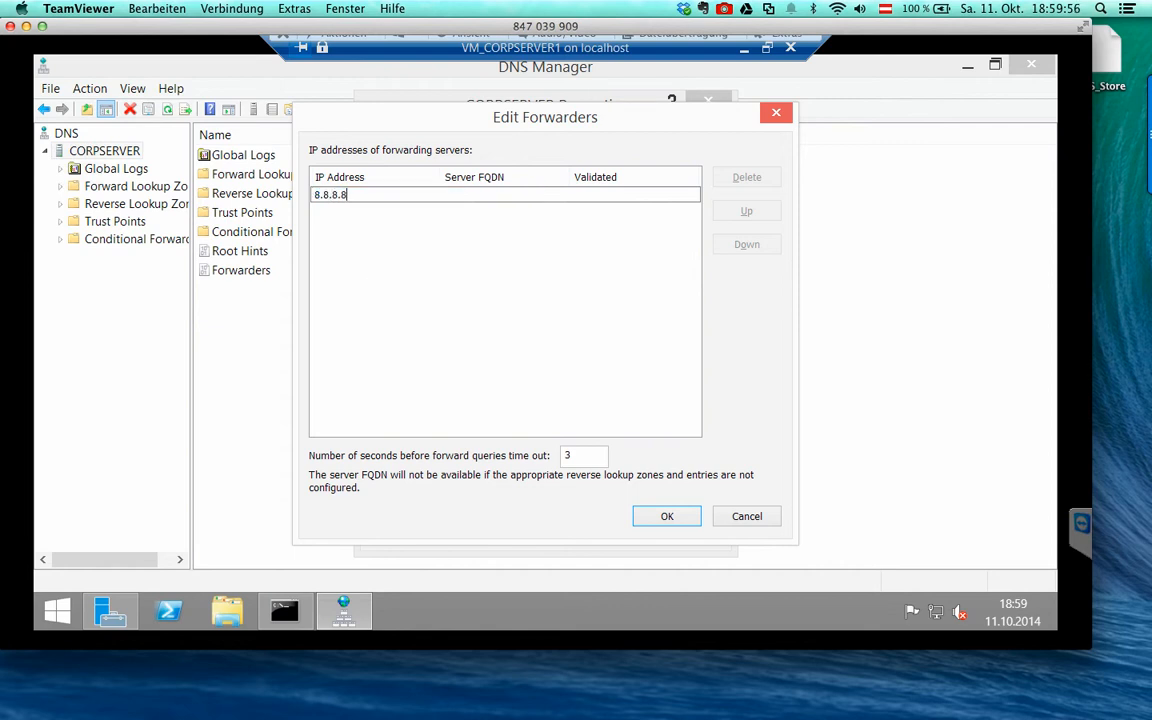
key("Tab")
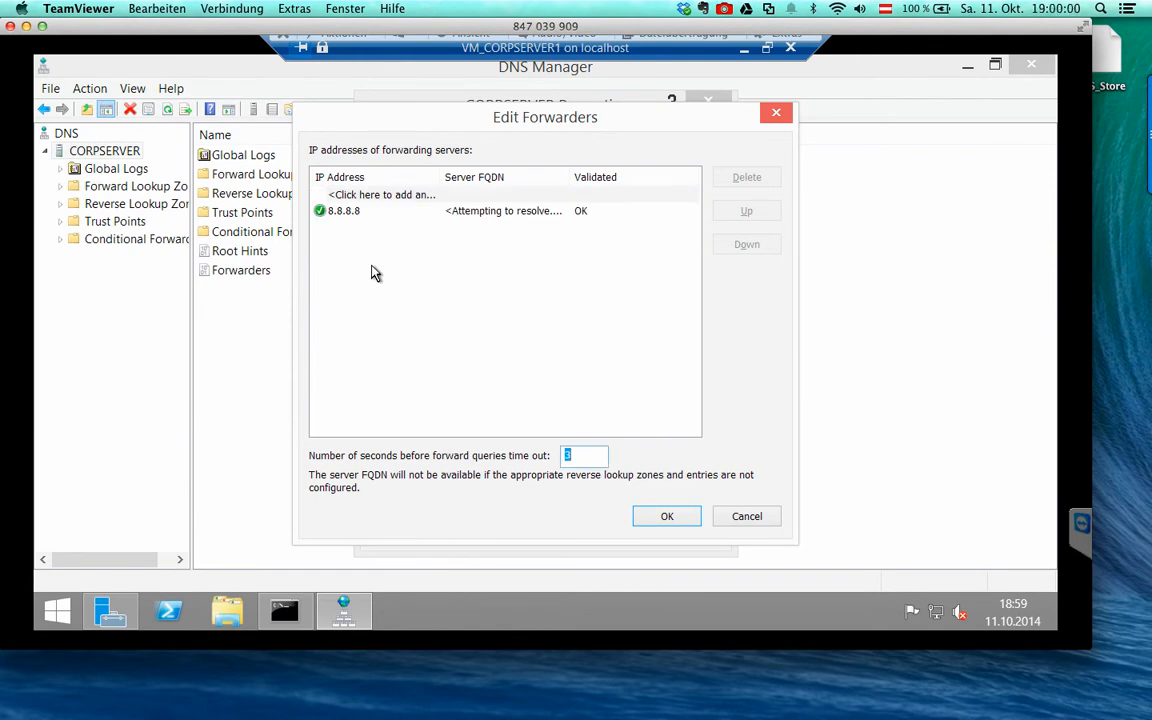
- Add 8.8.4.4 as a second forwarding server, set the forward query timeout to 8 seconds, and confirm the forwarder list
type("8")
left_click(380, 198)
type("8.8.")
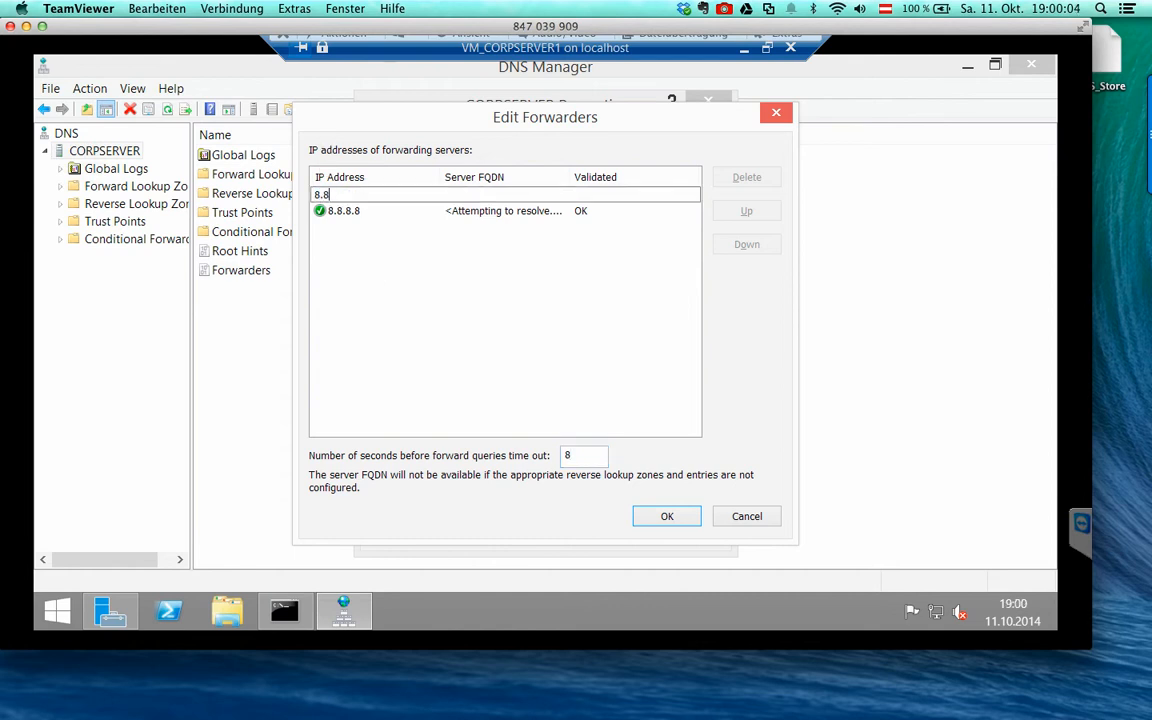
type("4.4")
key("Tab")
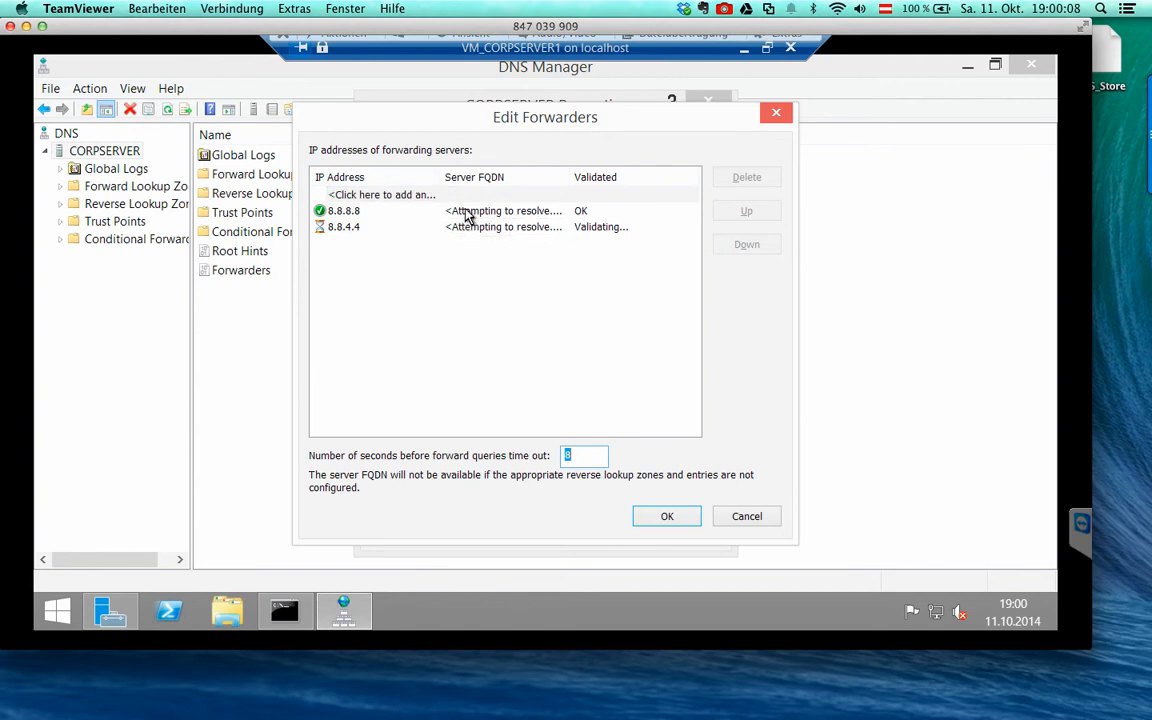
left_click_drag(568, 176, 583, 176)
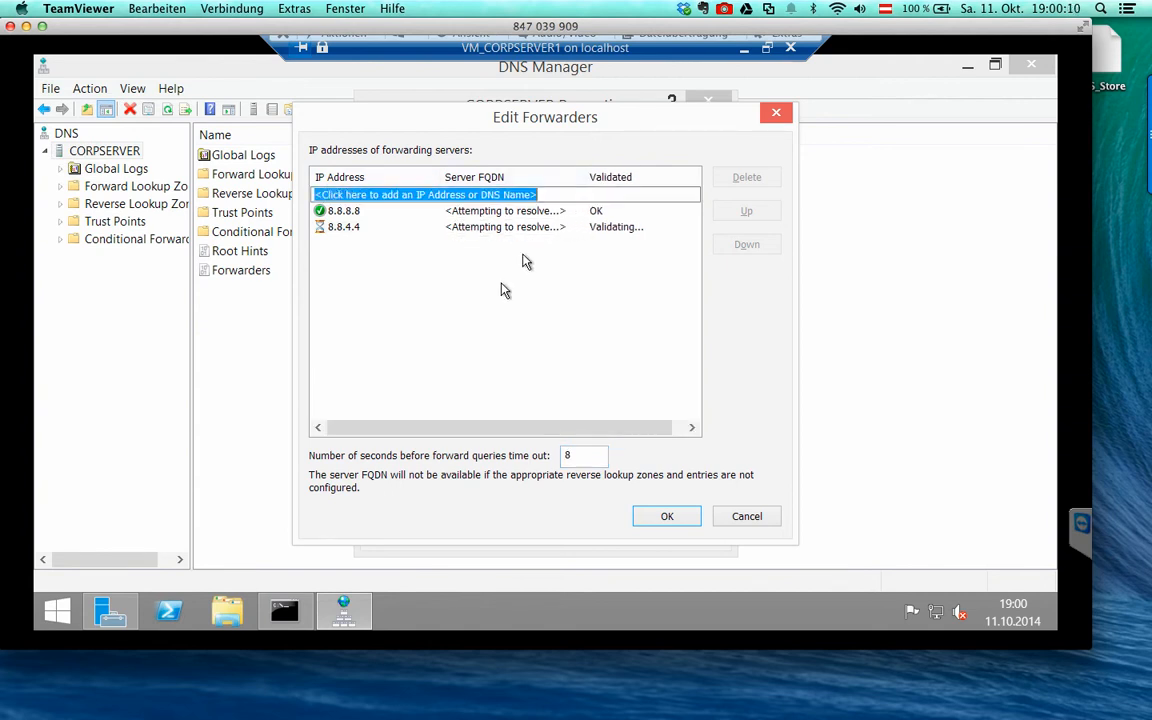
left_click(657, 522)
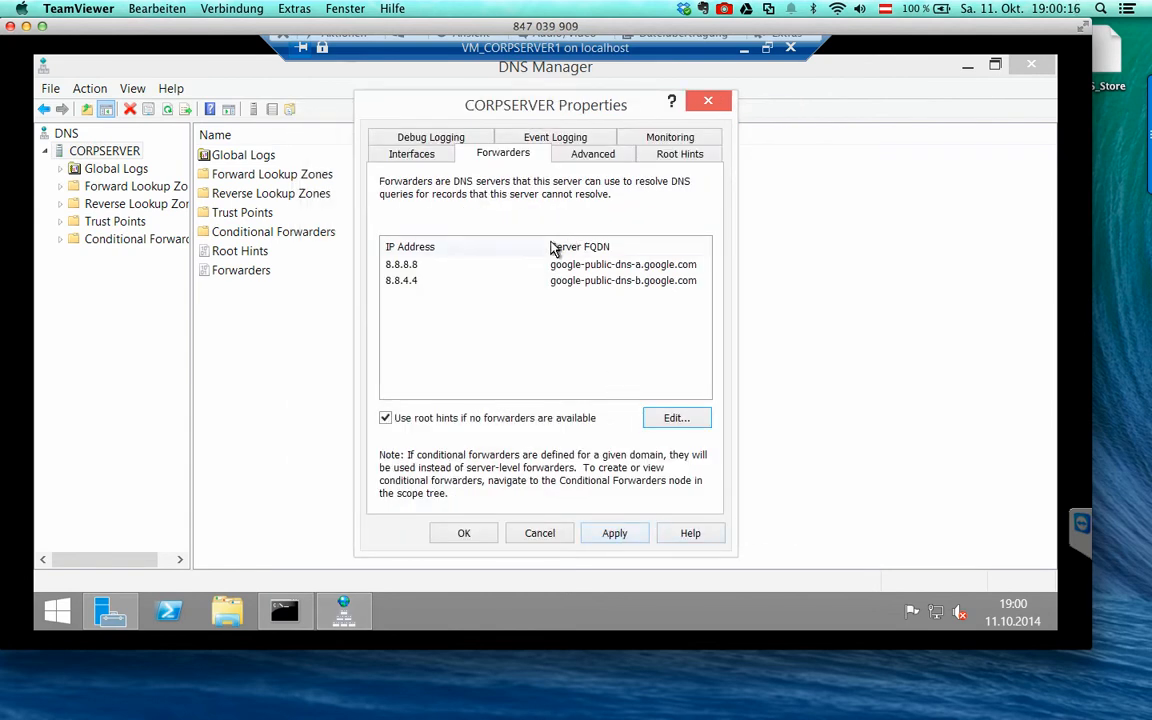
- Apply the forwarders, narrow the IP Address column, and briefly reopen the forwarder editor without making changes
left_click_drag(547, 243, 456, 246)
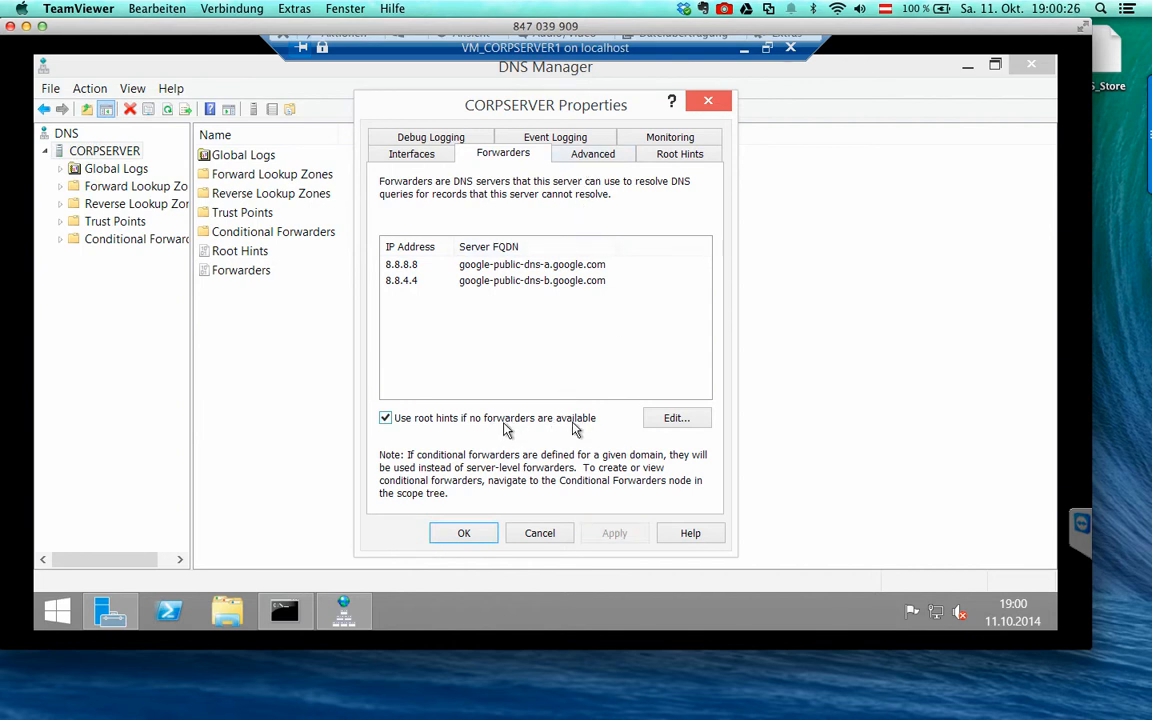
left_click(681, 420)
left_click(730, 520)
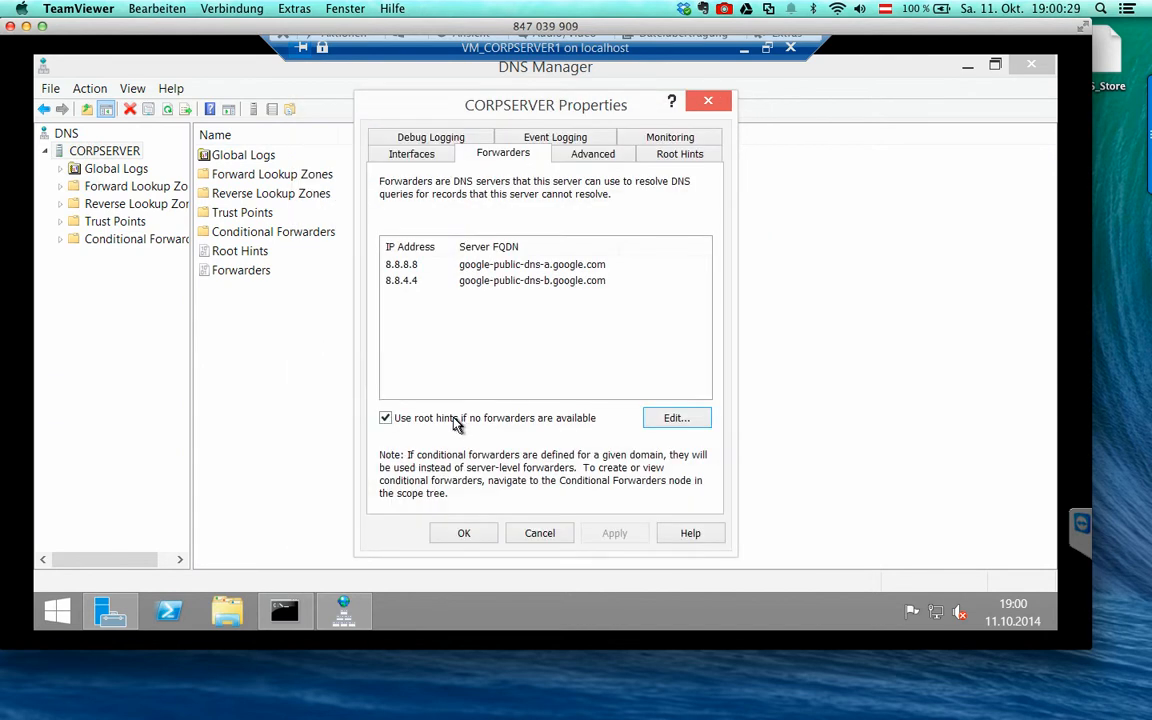
- Review CORPSERVER's advanced options, root hints, debug logging, event logging and monitoring settings, and close the properties
left_click(580, 158)
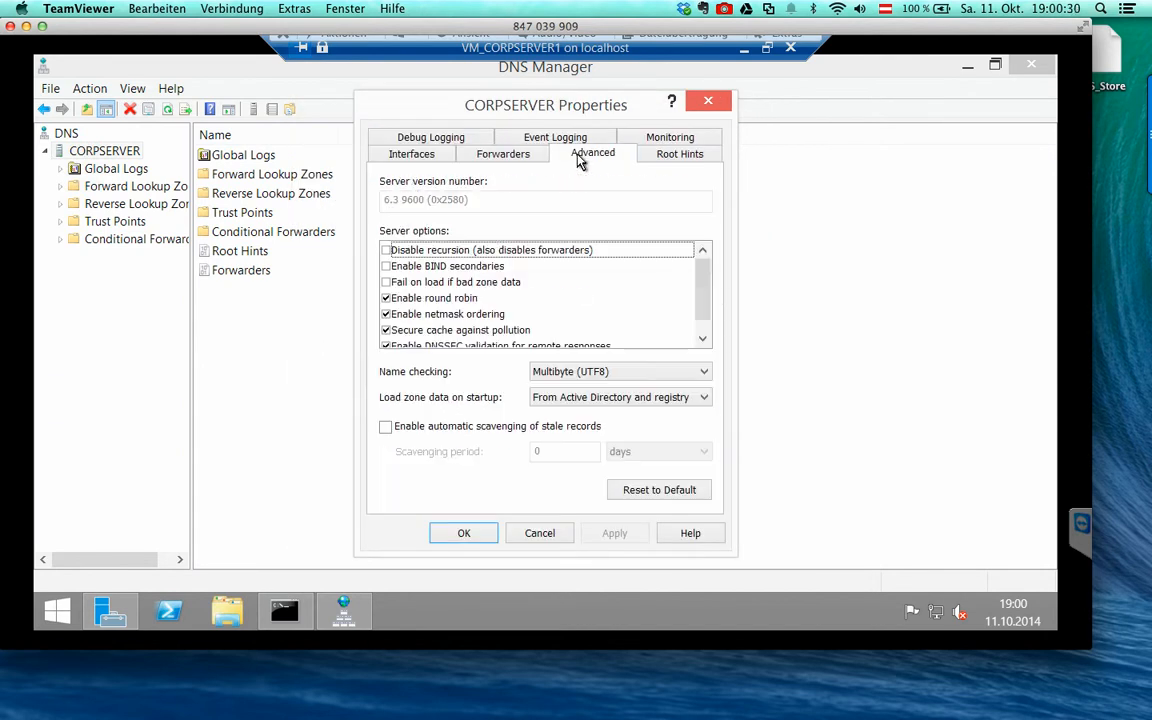
left_click(654, 156)
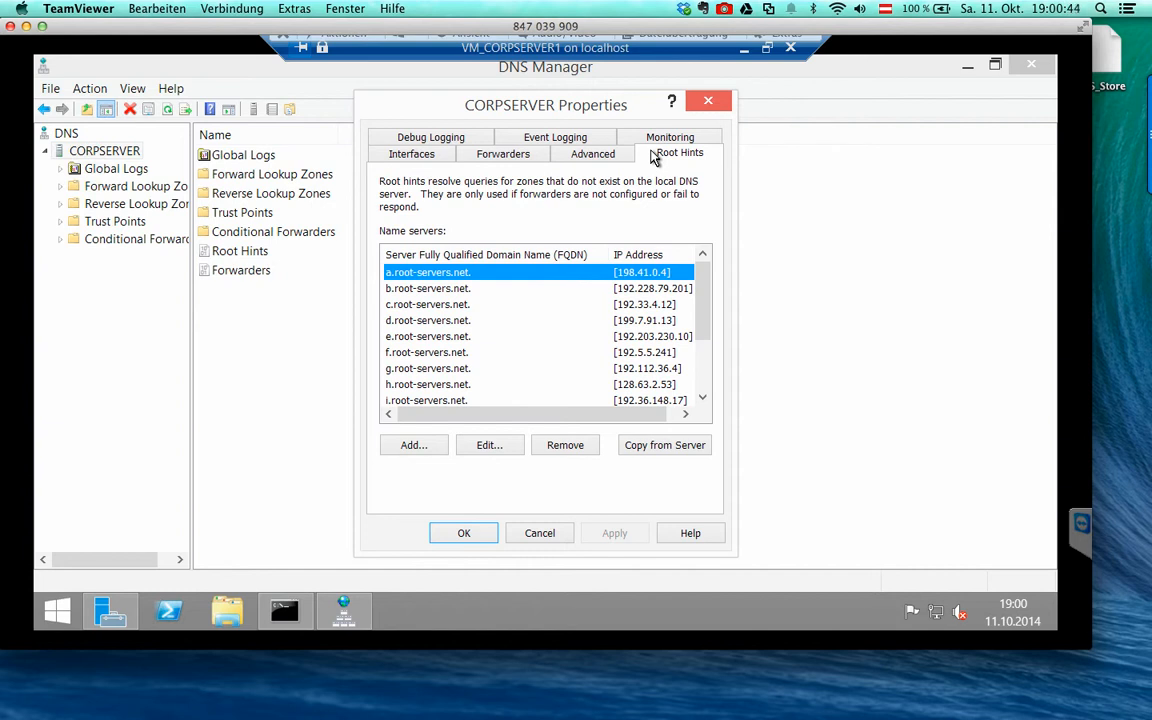
left_click_drag(580, 251, 560, 251)
left_click_drag(700, 310, 689, 267)
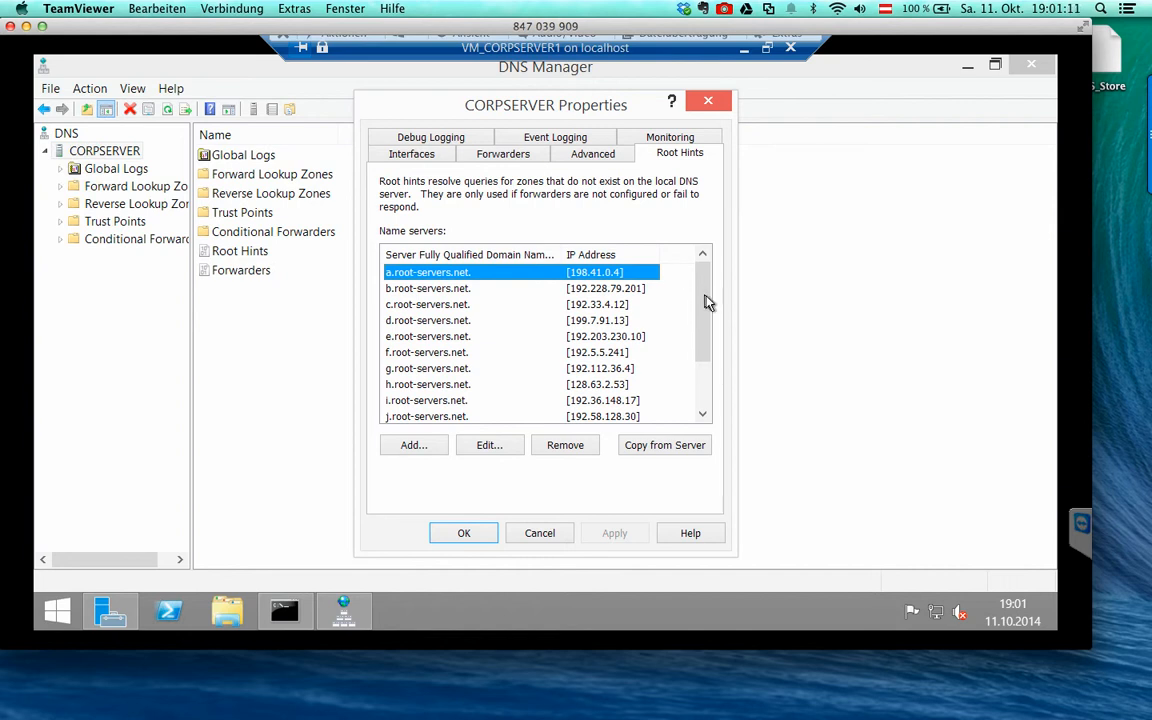
mouse_move(705, 304)
left_mouse_down()
mouse_move(700, 365)
mouse_move(702, 285)
left_mouse_up()
left_click(423, 134)
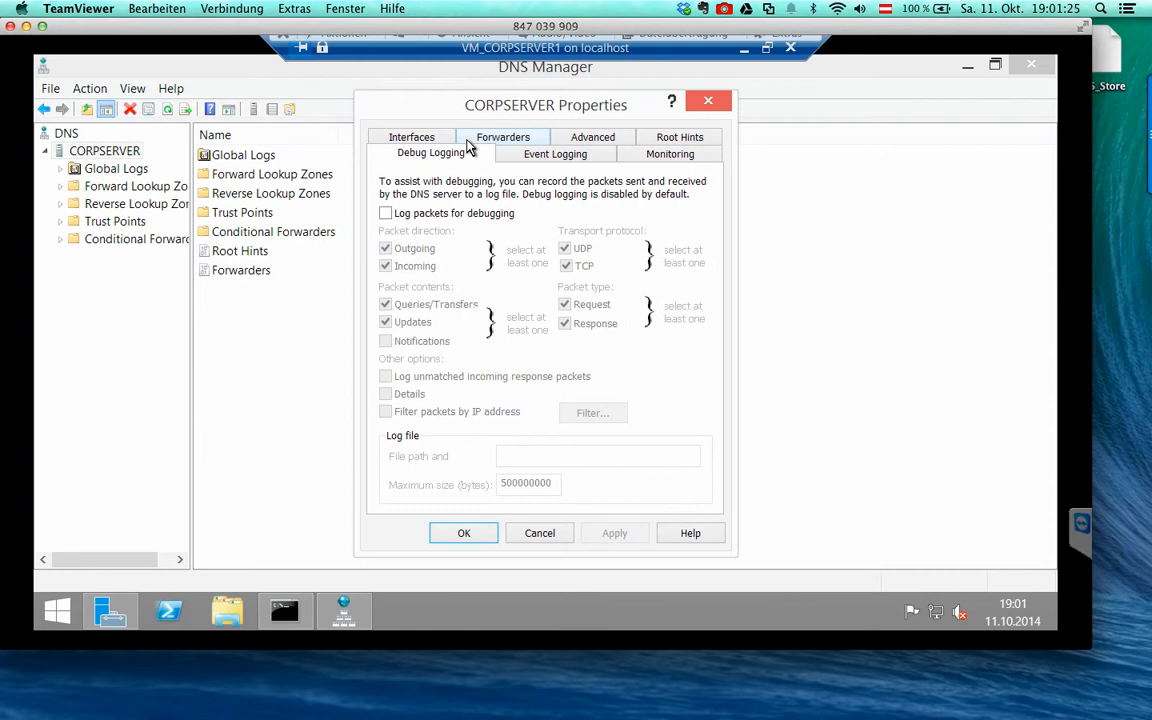
left_click(530, 157)
left_click(648, 157)
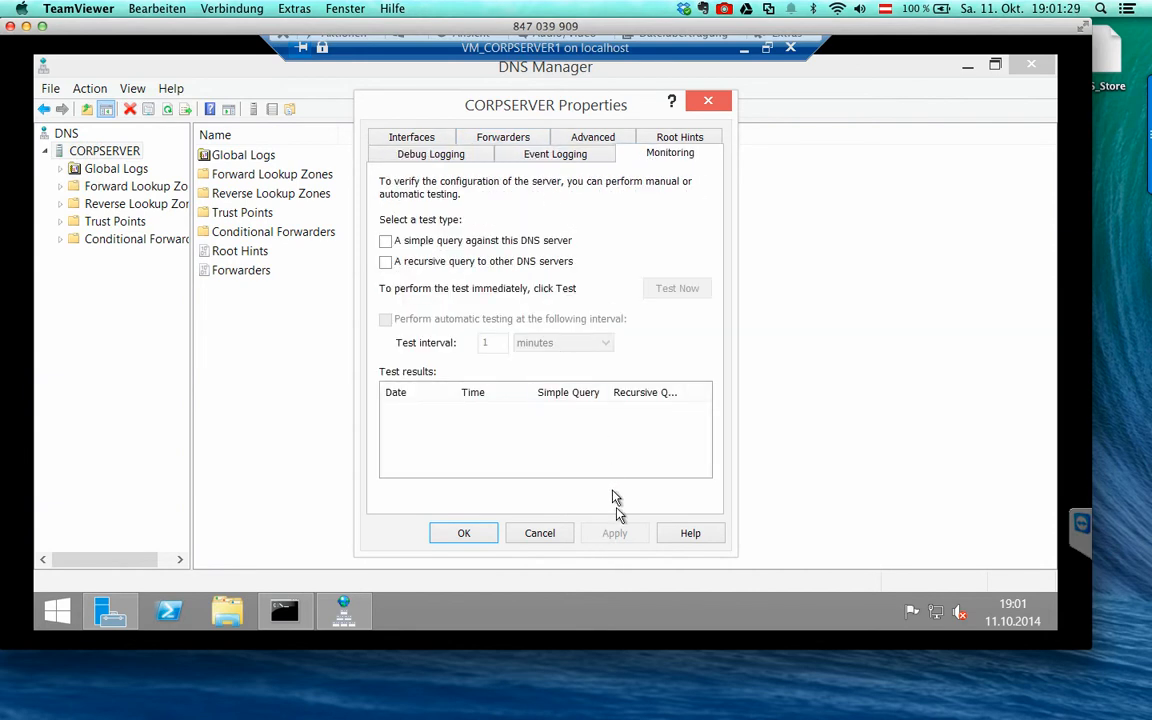
left_click(447, 537)
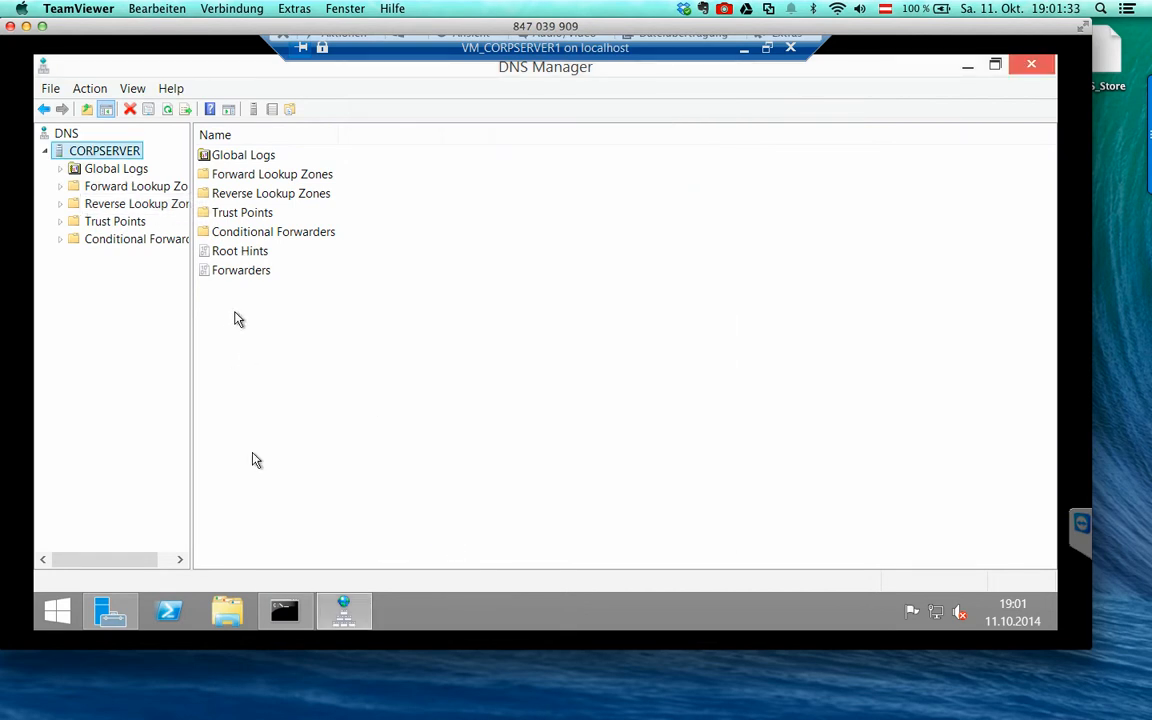
- Open the Internet Protocol Version 4 (TCP/IPv4) properties of the Ethernet adapter through the Network and Sharing Center
right_click(932, 610)
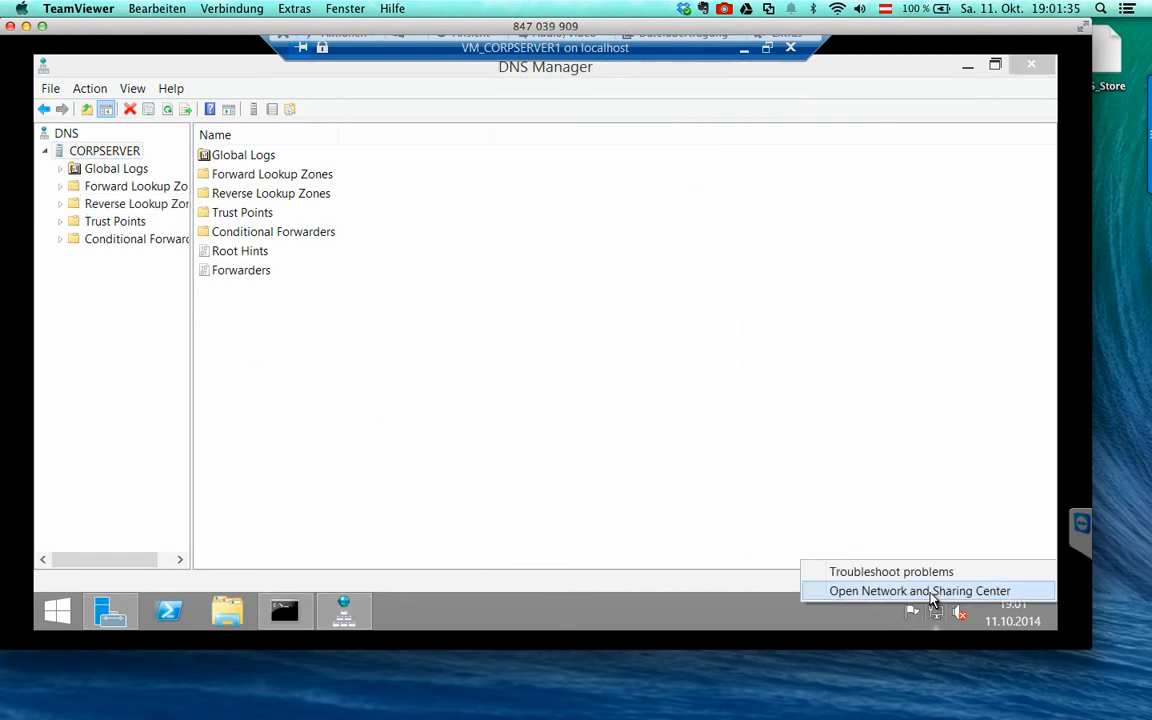
left_click(931, 591)
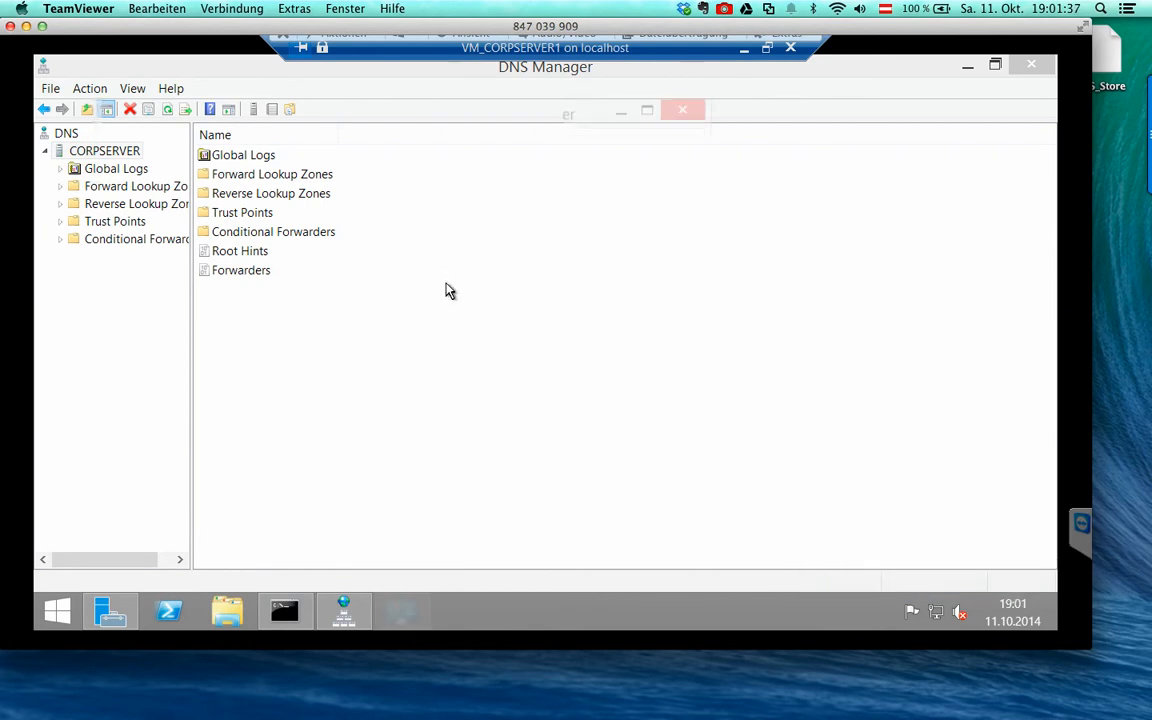
left_click(192, 222)
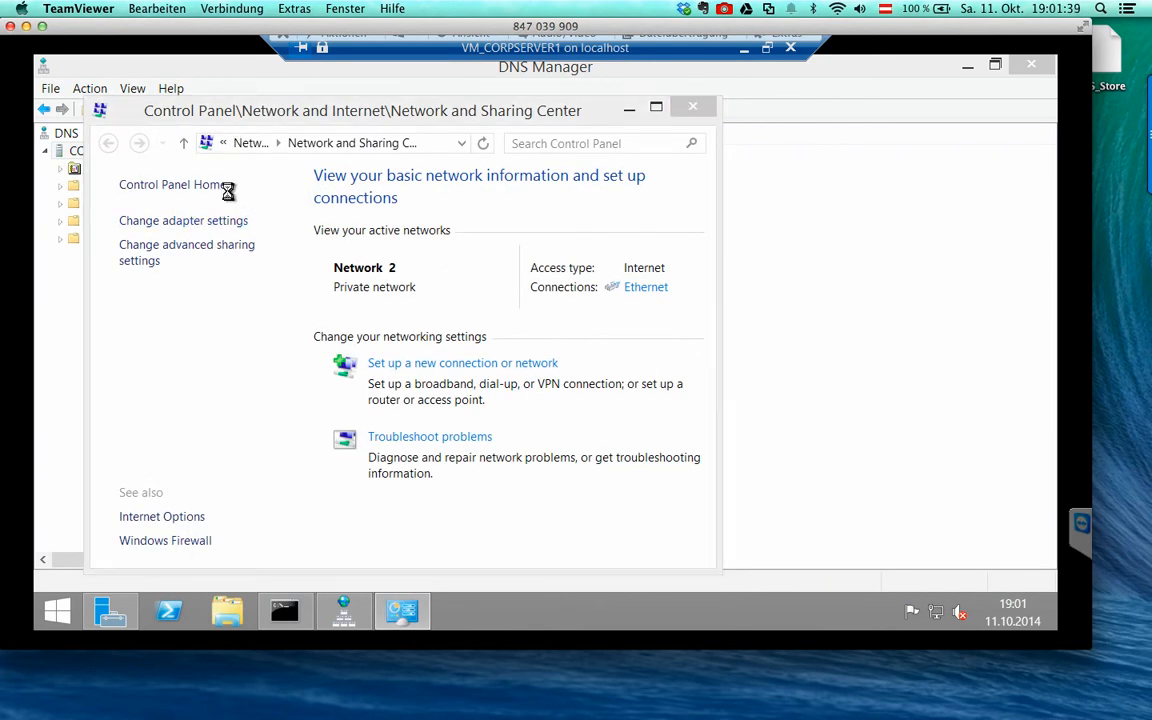
right_click(218, 185)
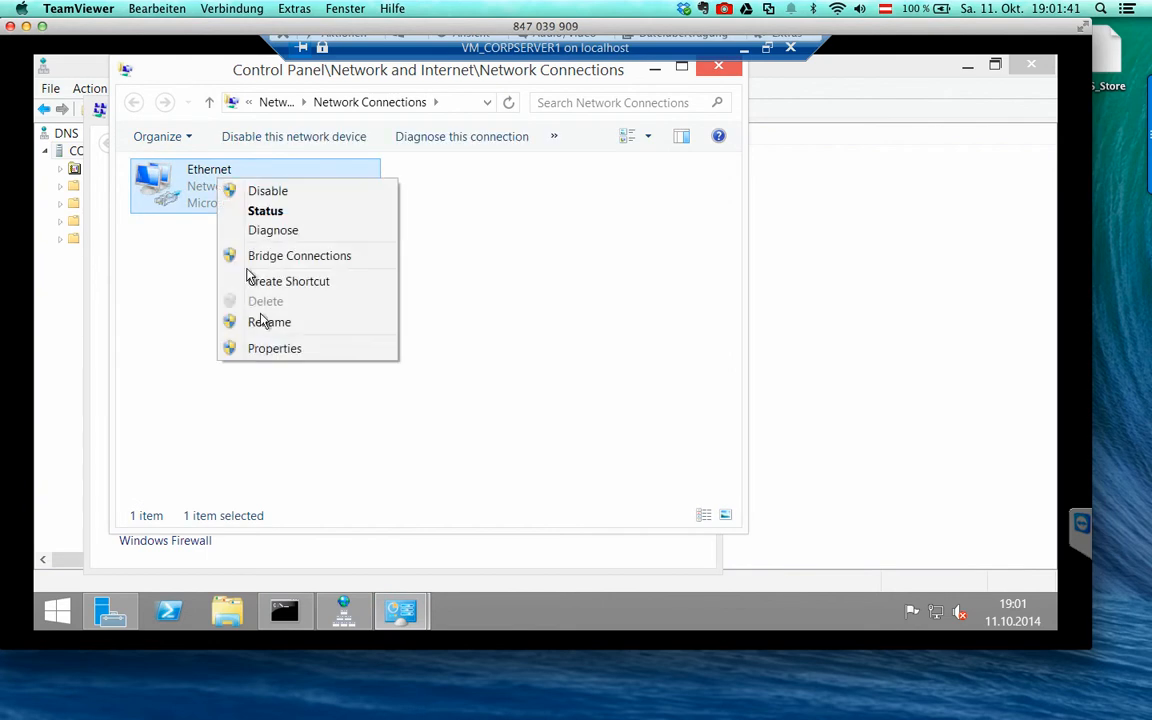
left_click(270, 350)
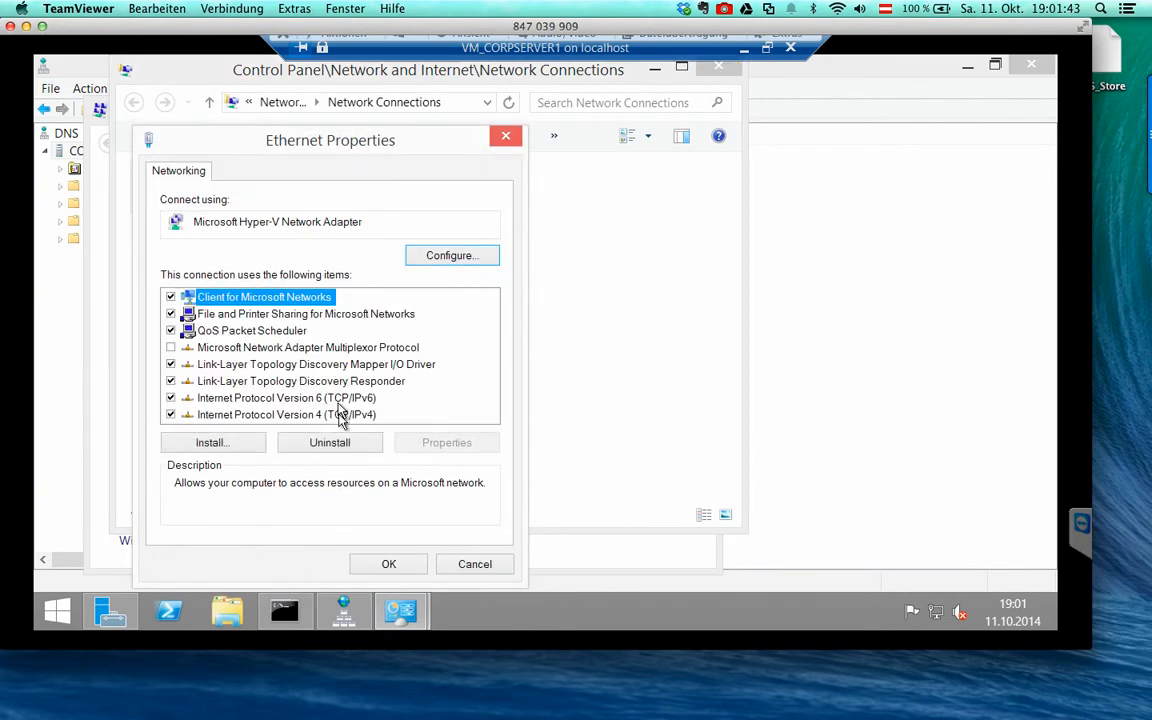
double_click(322, 414)
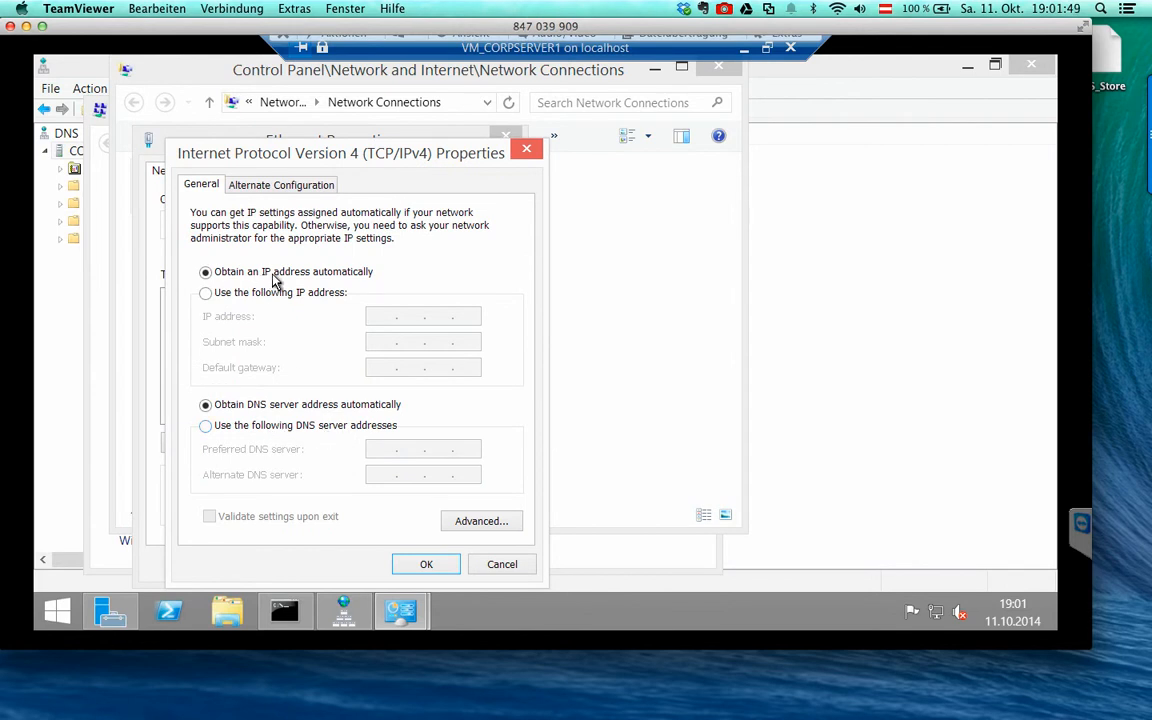
- Set the Ethernet adapter's preferred DNS server to 127.0.0.1 and confirm the adapter properties
left_click(322, 428)
left_click(382, 447)
type("127 . 0 . ")
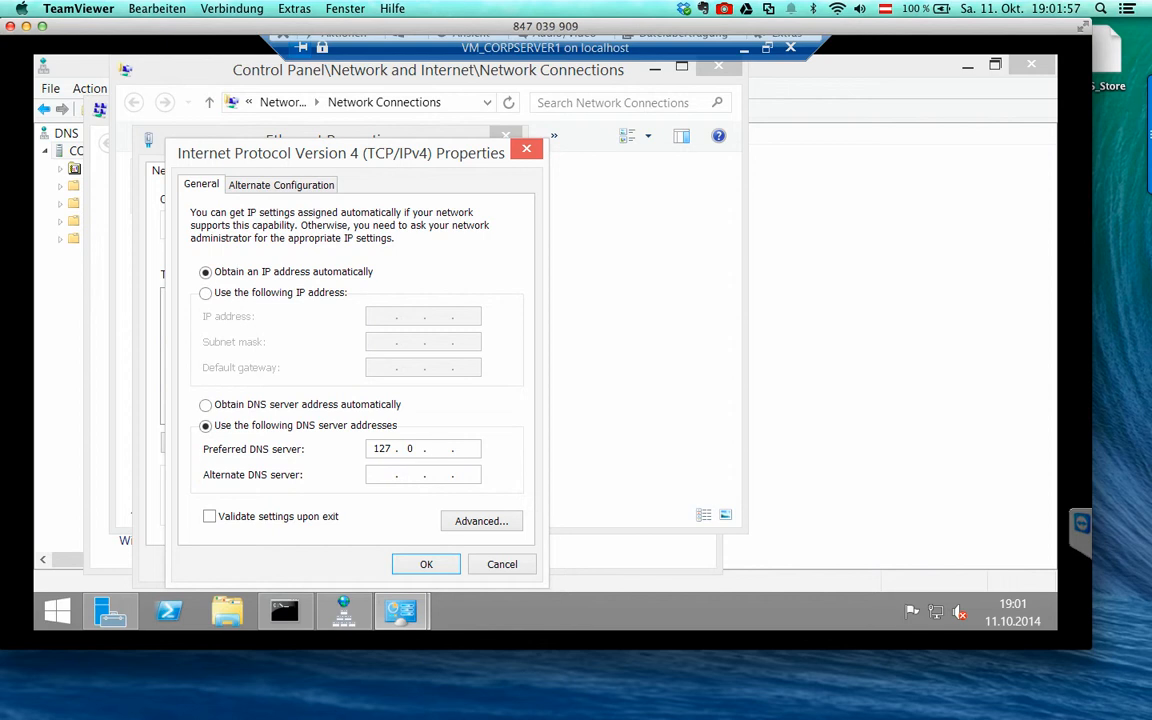
type("0 . 1")
left_click(426, 564)
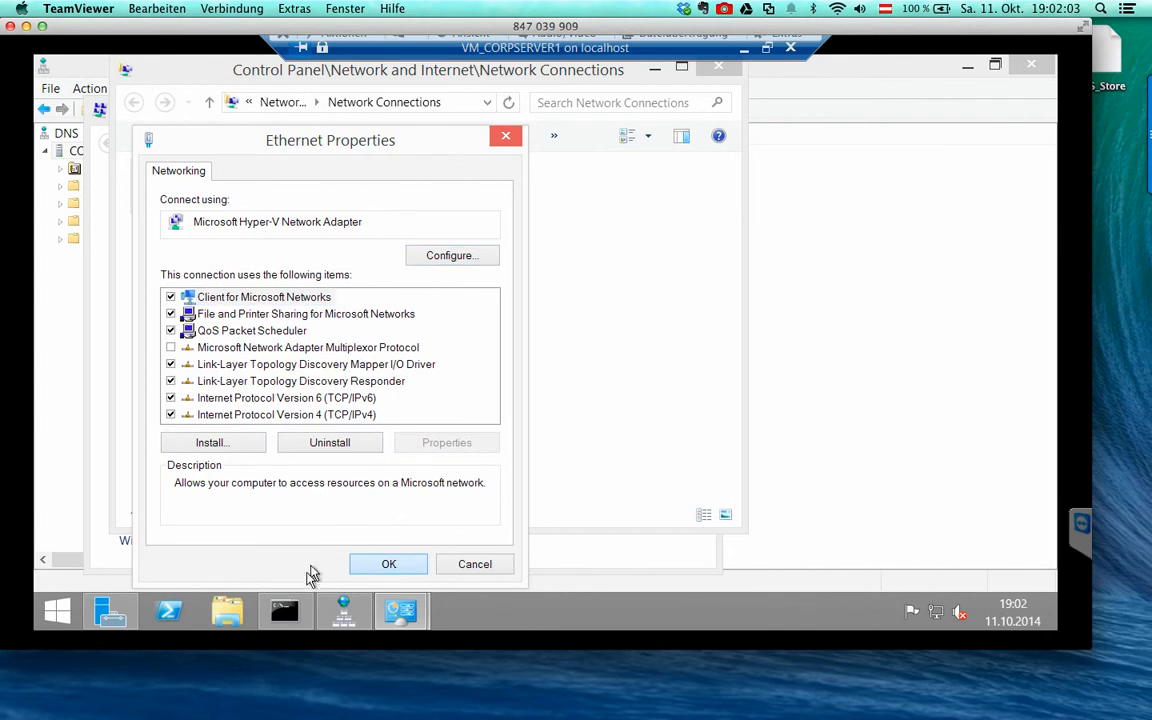
left_click(388, 564)
- Run ipconfig -all again in the Command Prompt and check the Ethernet adapter's DNS server entry
mouse_move(300, 610)
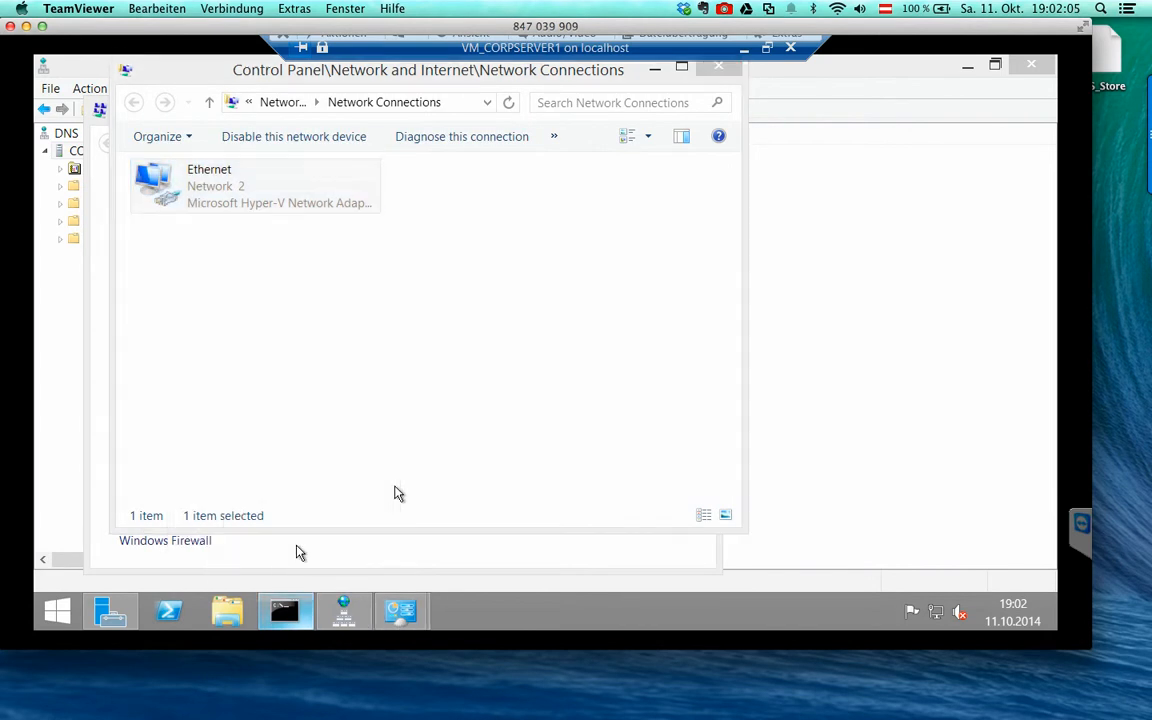
left_click(396, 494)
key("Up")
key("Up")
key("Up")
key("Up")
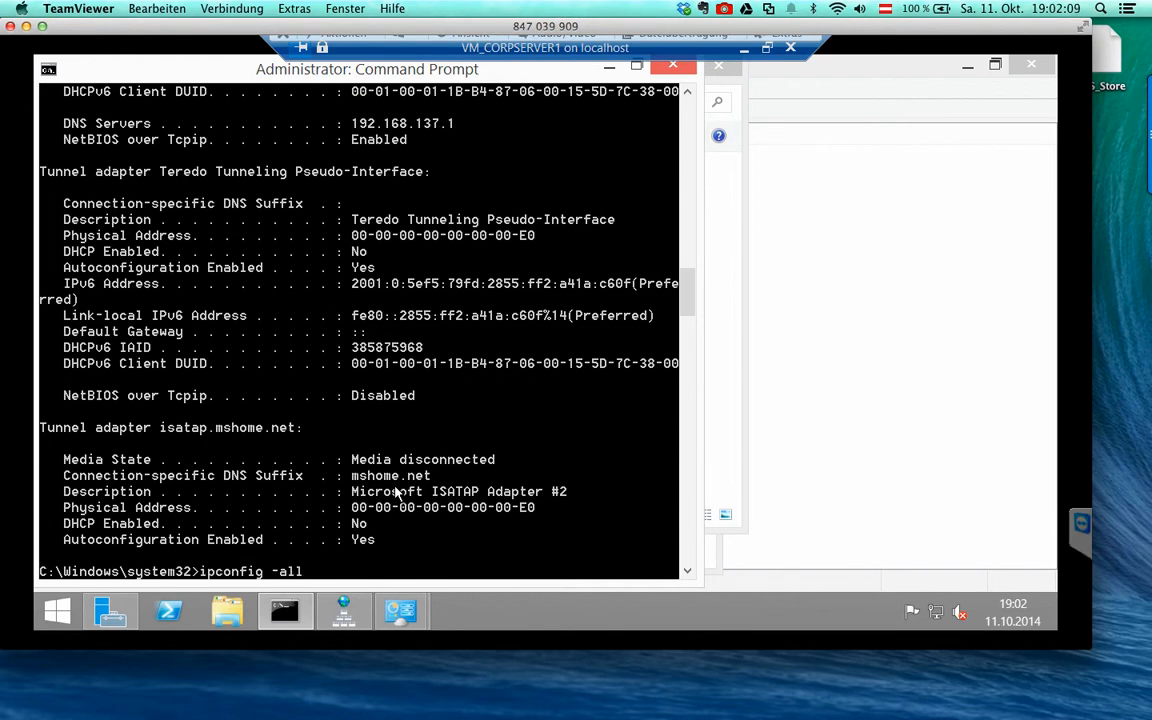
key("Return")
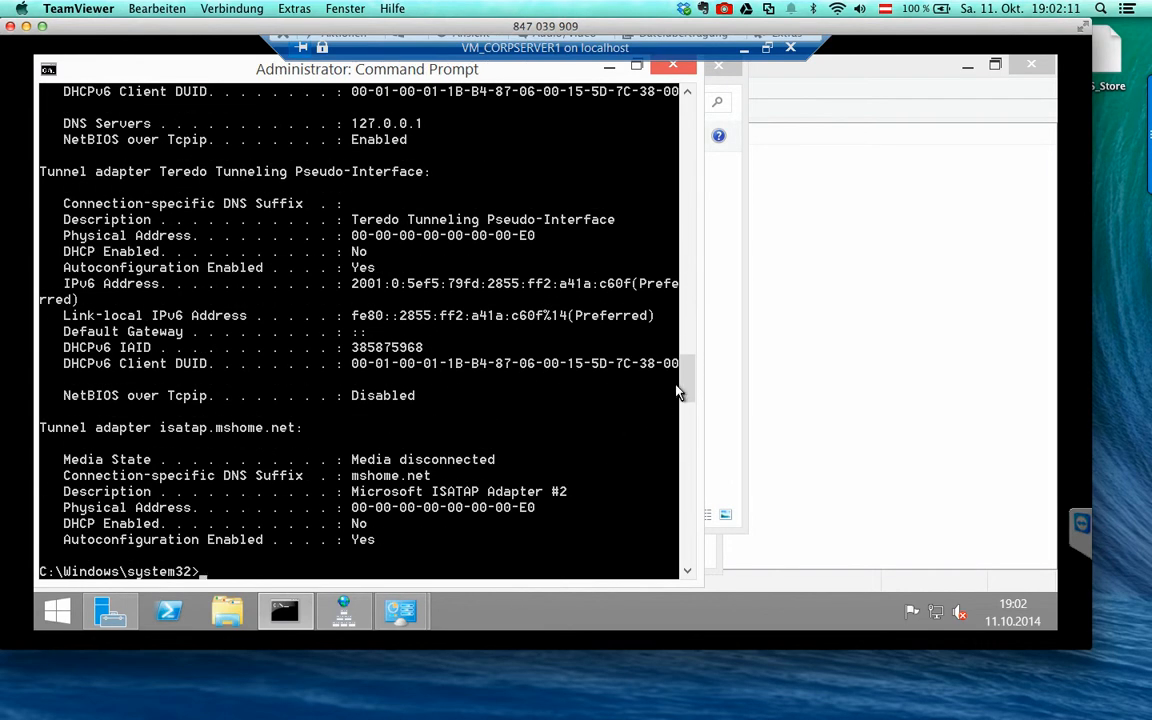
scroll(677, 390, "up", 7)
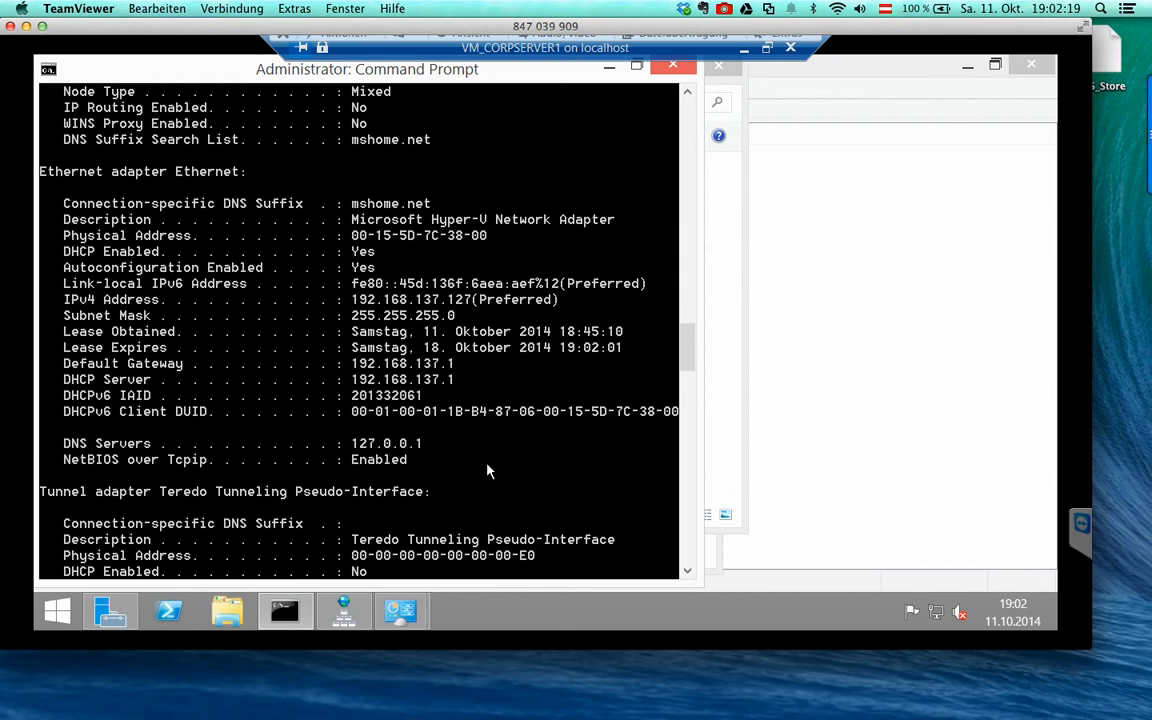
type("nsl")
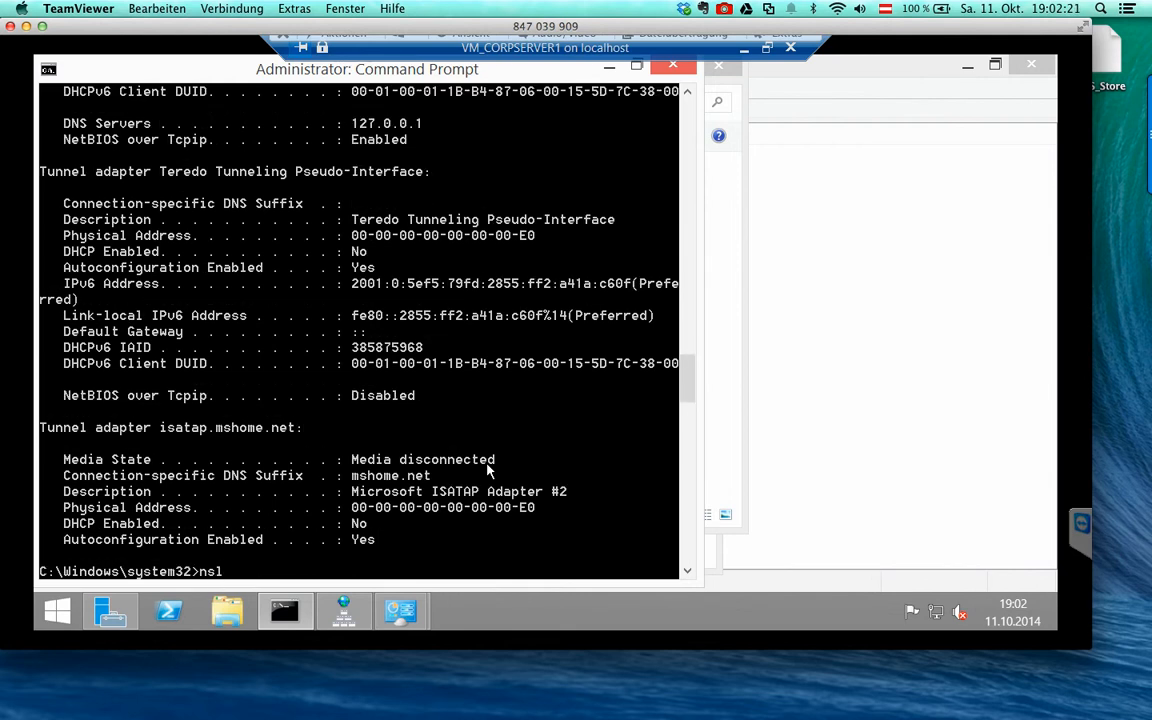
type("ookup www.google.at")
key("Return")
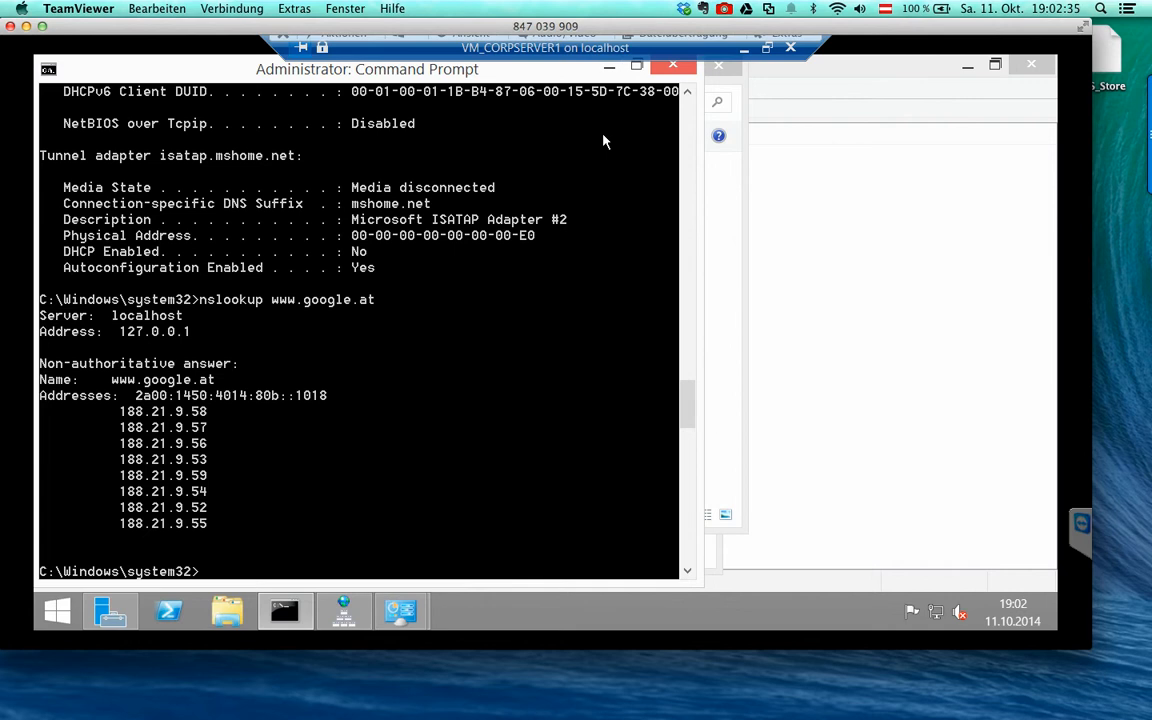
- Start a new primary zone under CORPSERVER's Forward Lookup Zones in DNS Manager
left_click(343, 610)
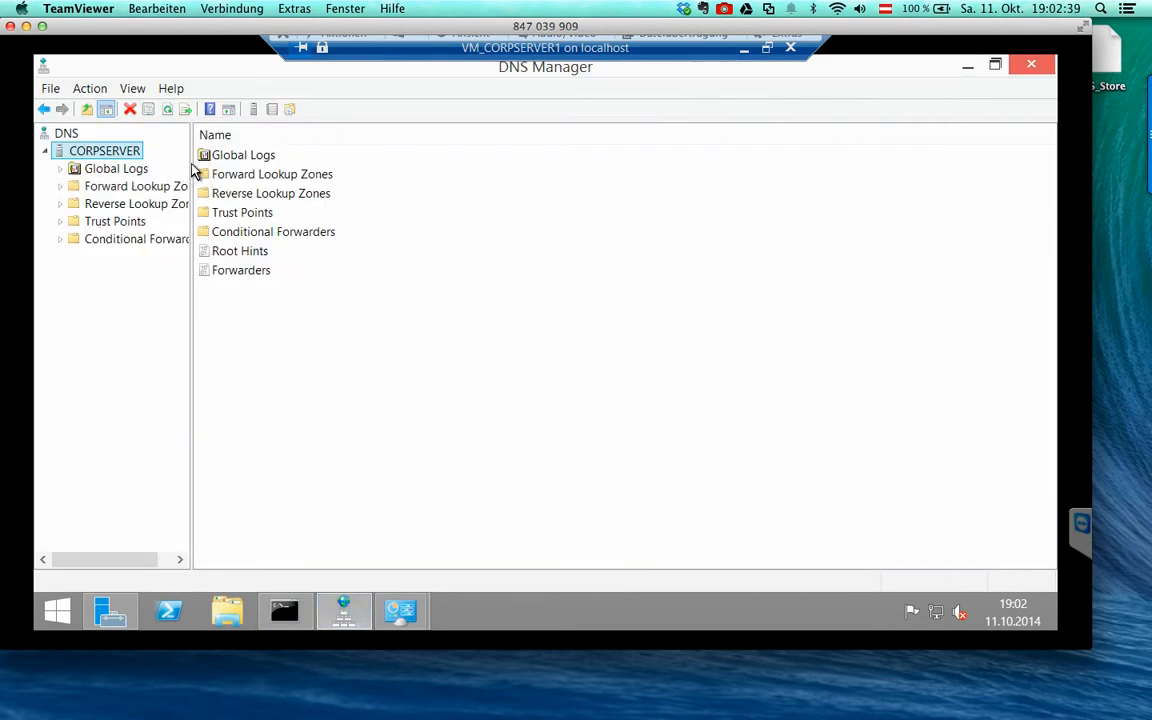
left_click_drag(191, 163, 248, 166)
left_click(168, 188)
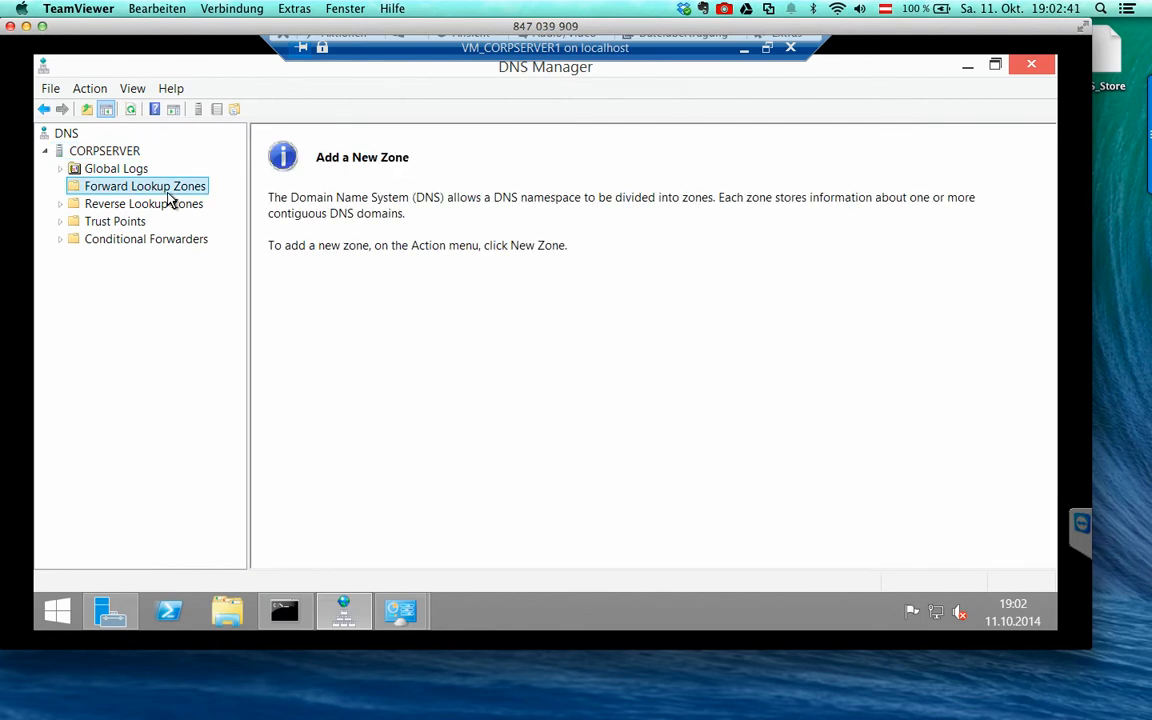
right_click(155, 190)
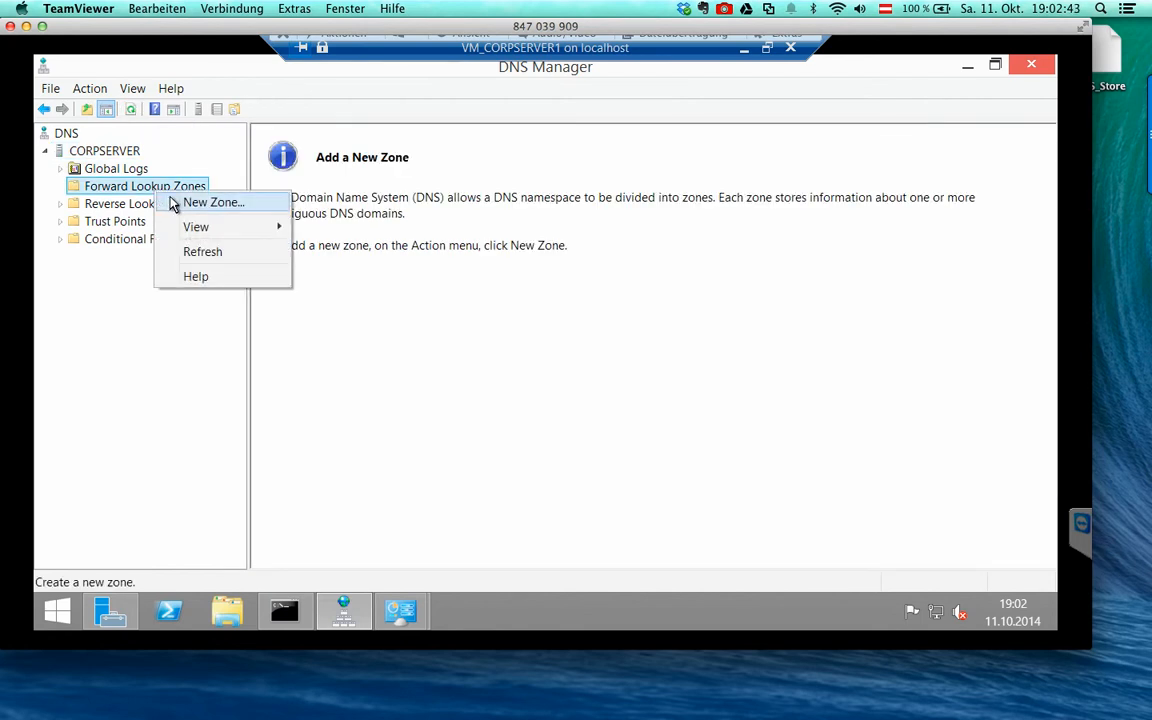
left_click(207, 202)
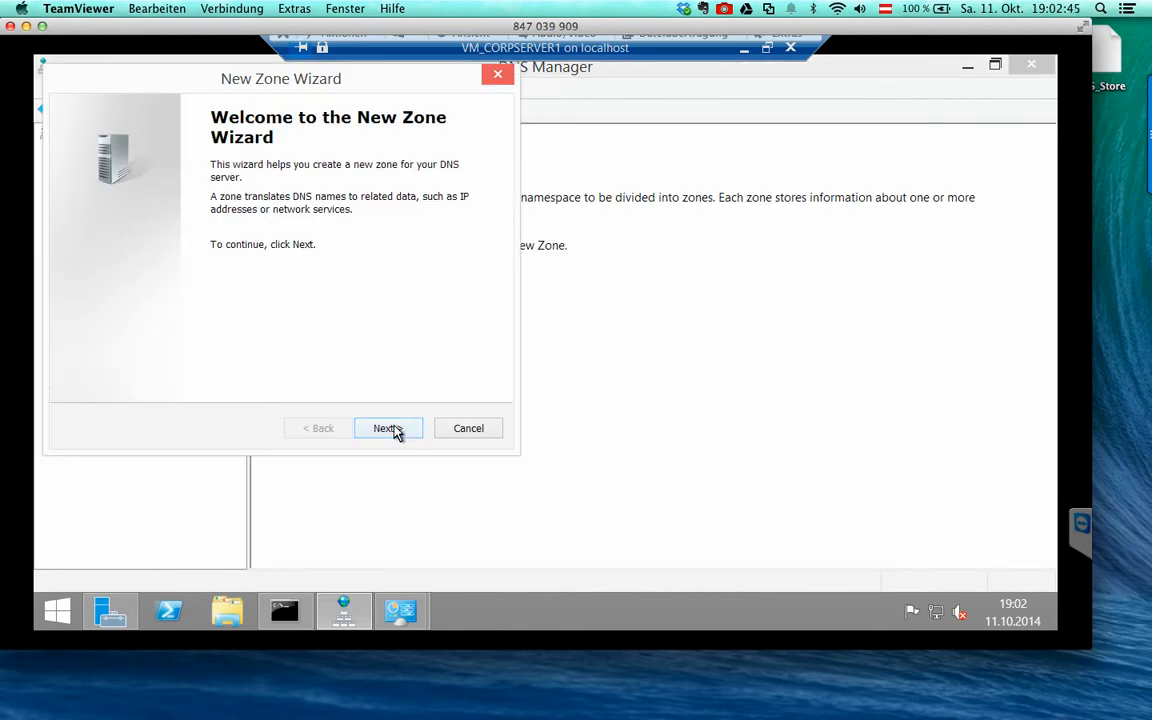
left_click(388, 428)
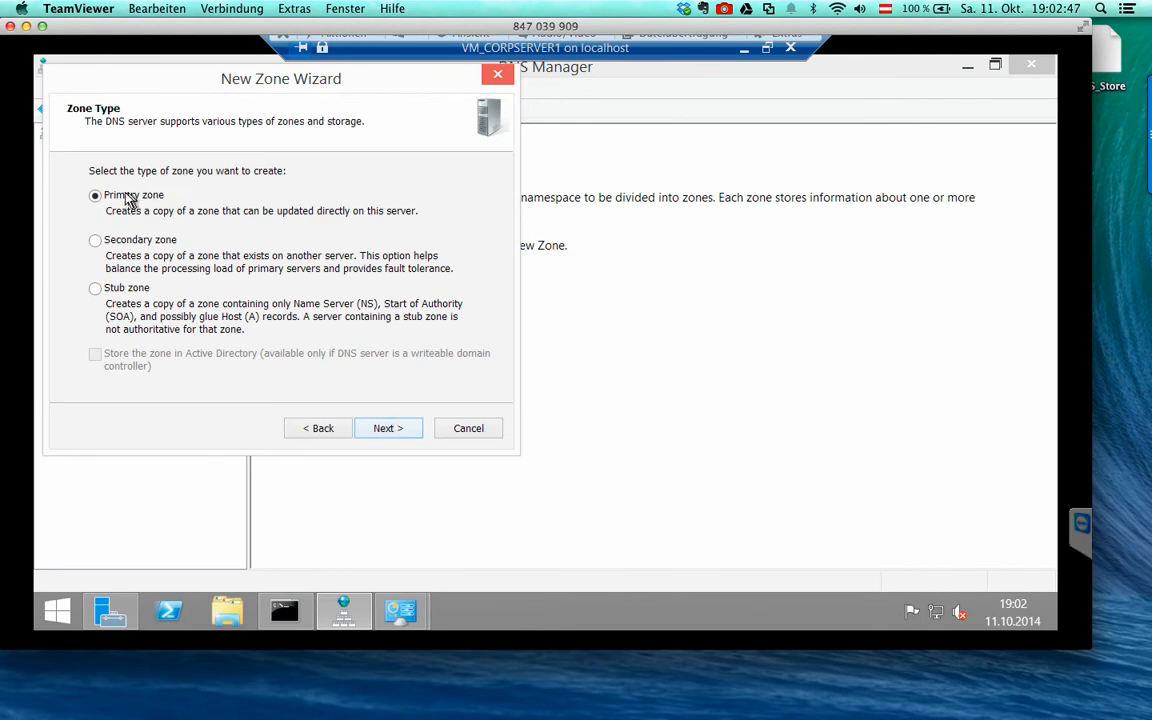
left_click(372, 430)
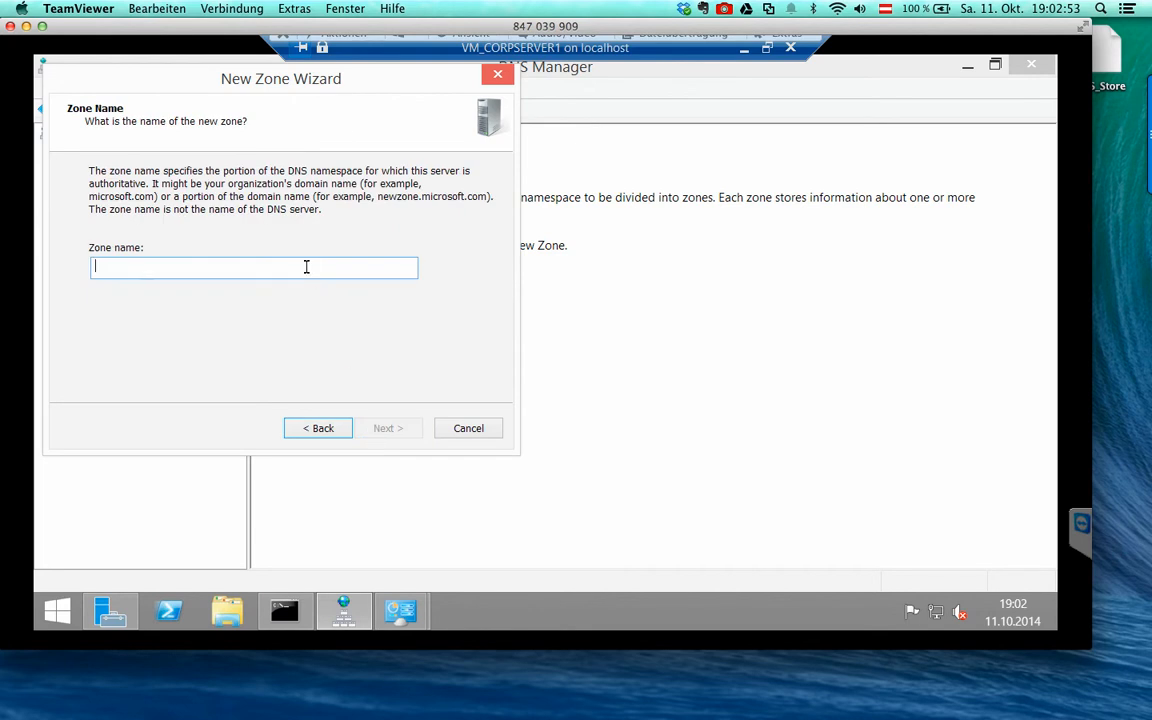
type("corp.zz")
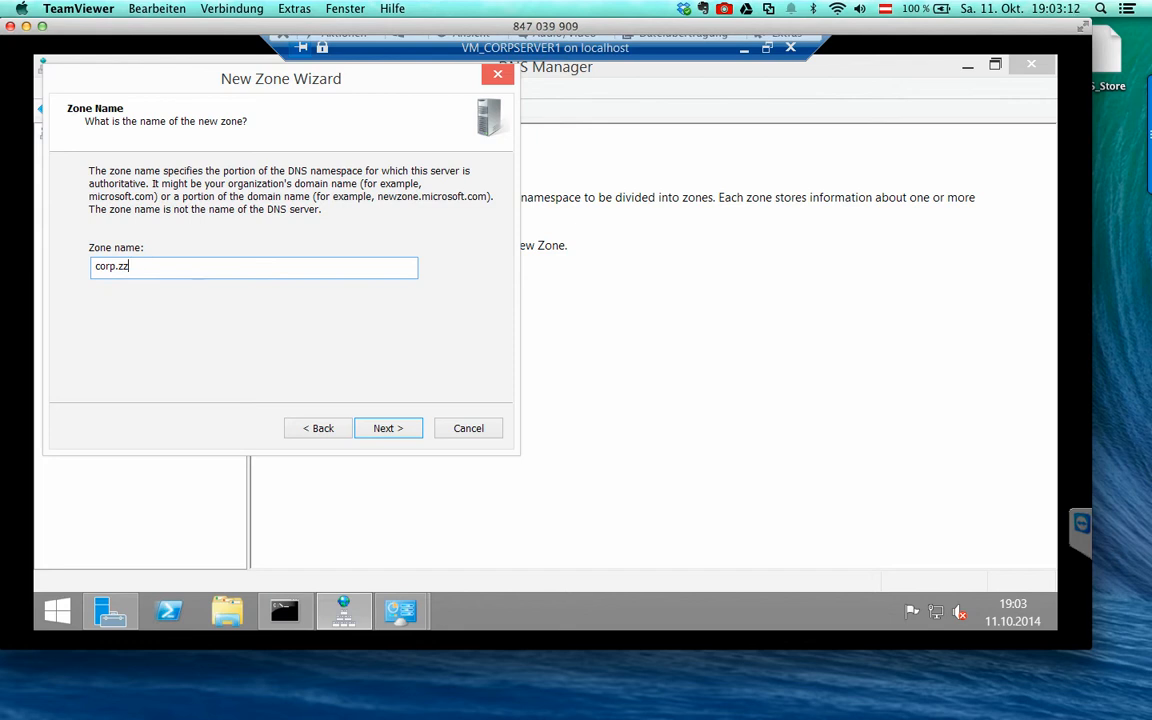
key("BackSpace")
key("BackSpace")
key("BackSpace")
key("BackSpace")
key("BackSpace")
key("BackSpace")
type("microsoft.com")
key("BackSpace")
key("BackSpace")
key("BackSpace")
key("BackSpace")
key("BackSpace")
key("BackSpace")
key("BackSpace")
key("BackSpace")
key("BackSpace")
key("BackSpace")
key("BackSpace")
key("BackSpace")
key("BackSpace")
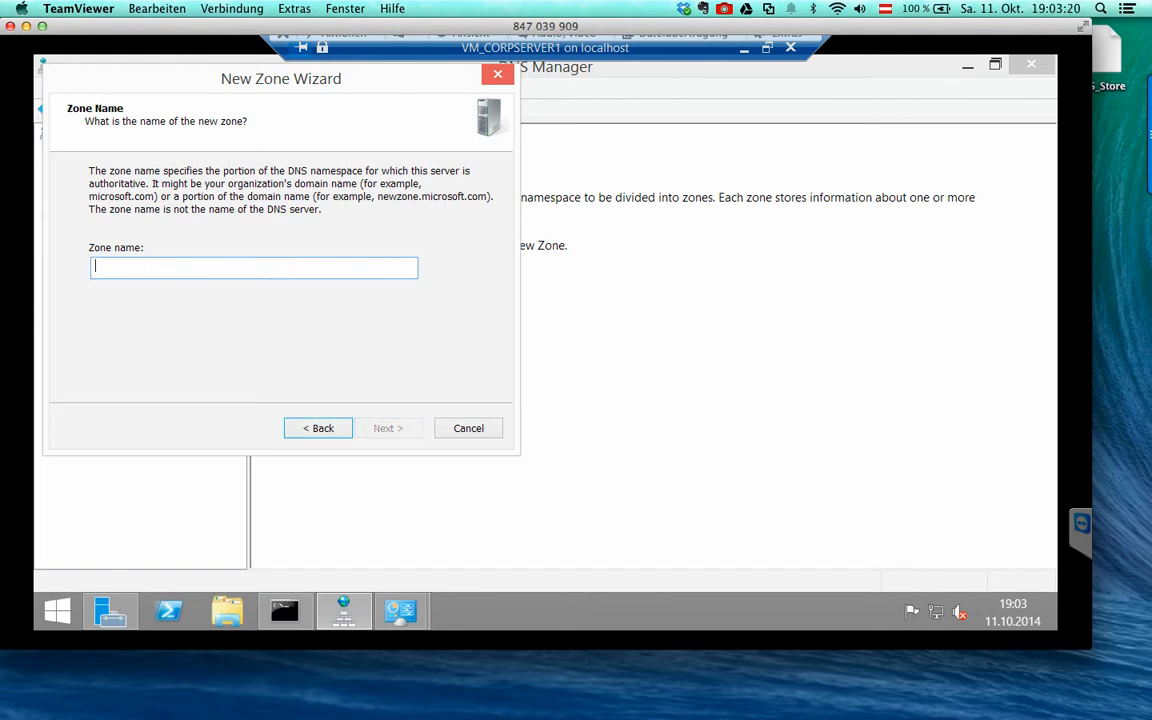
type("cnn.com")
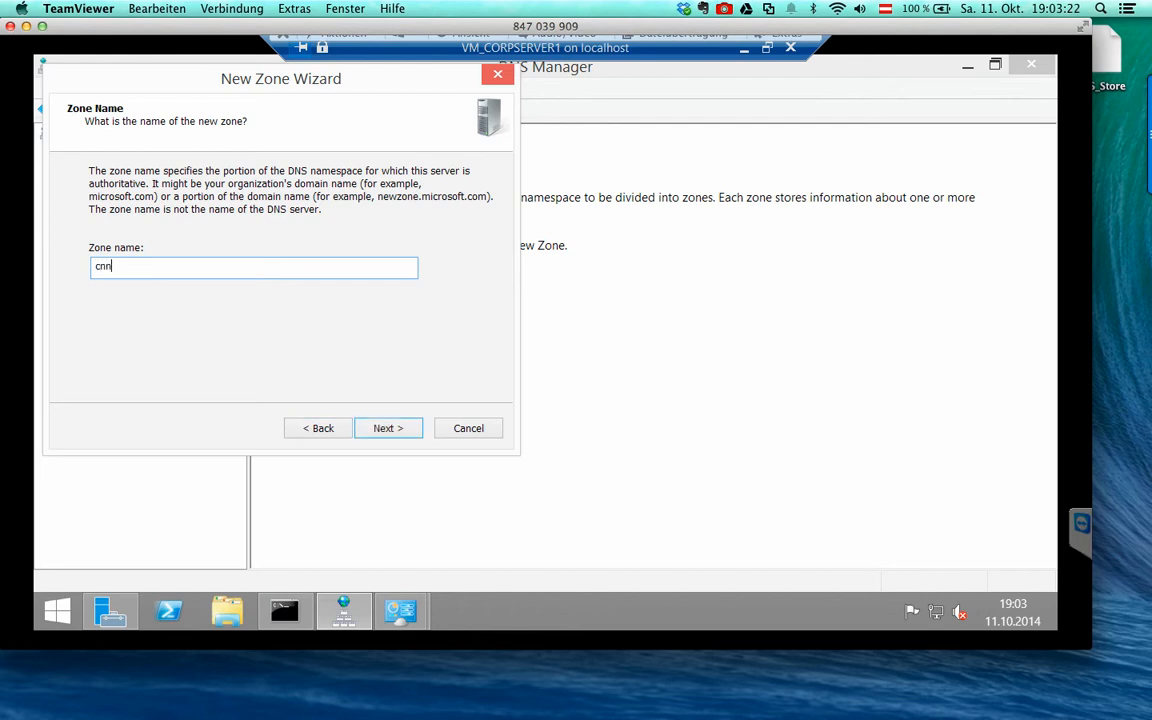
key("BackSpace")
key("BackSpace")
key("BackSpace")
key("BackSpace")
key("BackSpace")
key("BackSpace")
key("BackSpace")
- Name the new forward lookup zone corp.zz and continue to the zone file settings
type("crop")
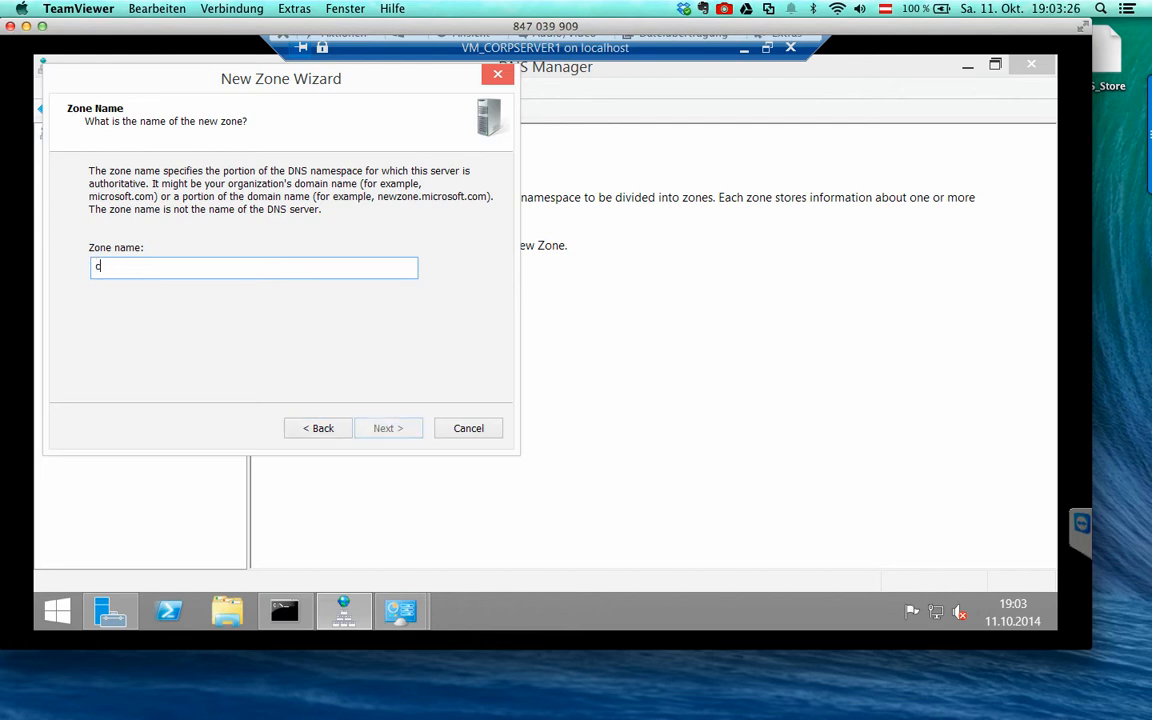
key("BackSpace")
key("BackSpace")
key("BackSpace")
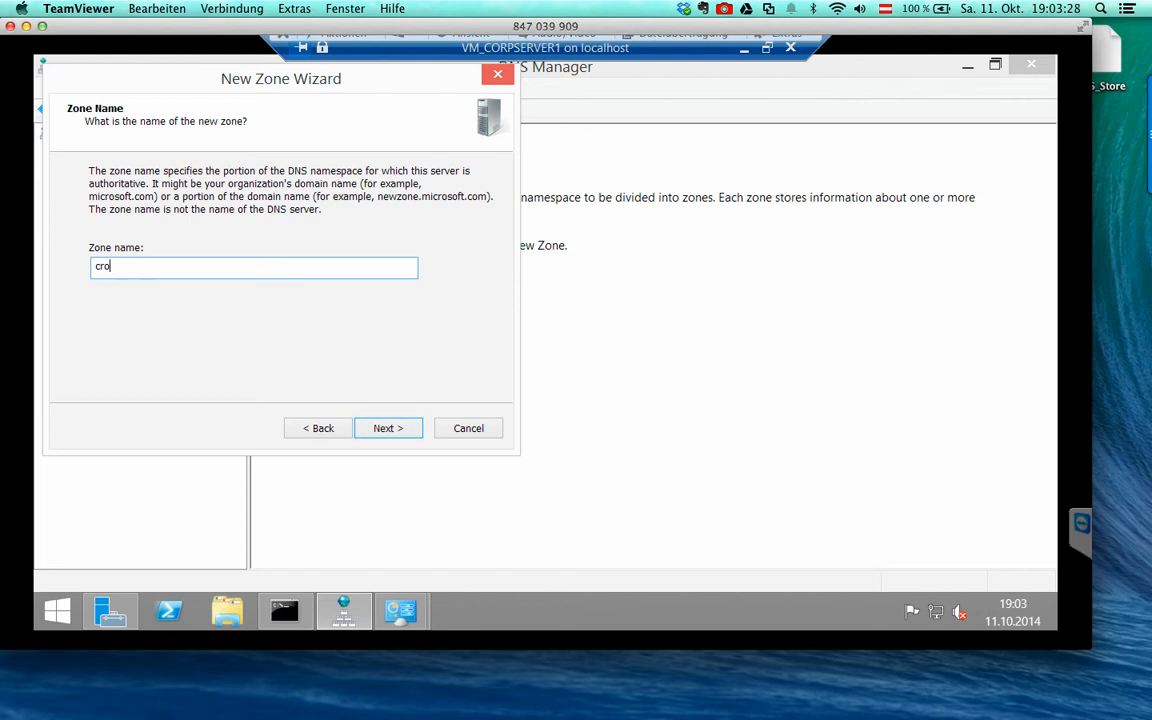
type("orp.zz")
left_click(389, 430)
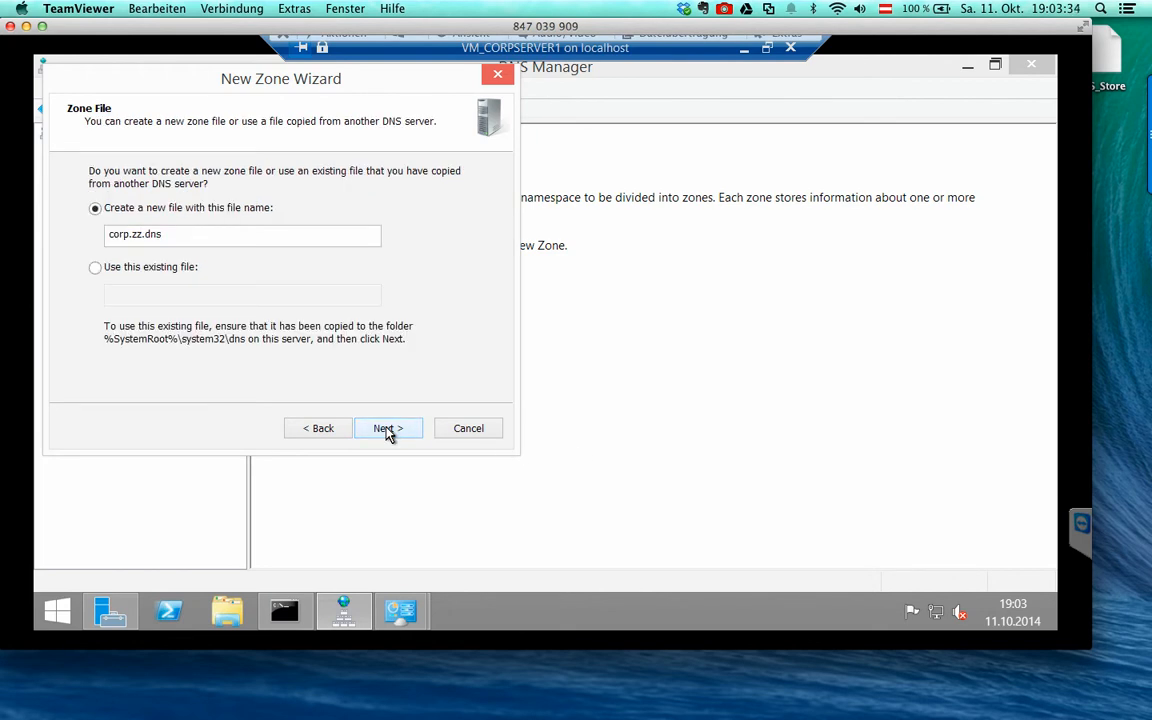
- Create the zone with the new zone file corp.zz.dns and without allowing dynamic updates
left_click(380, 430)
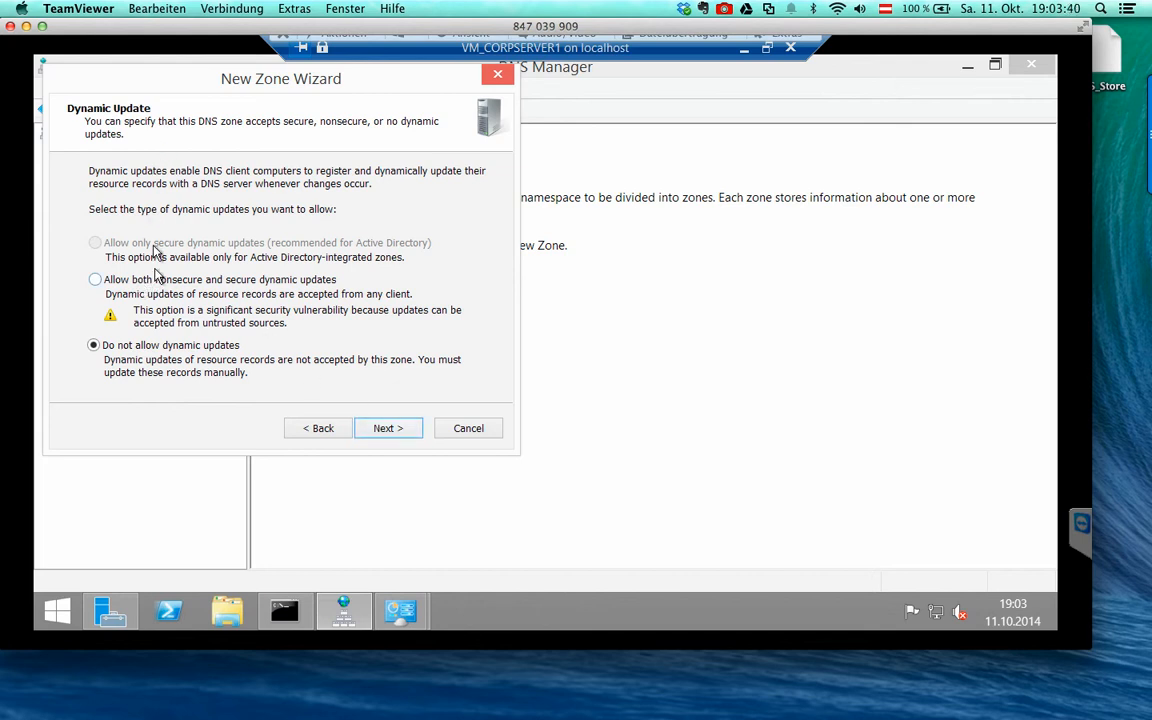
left_click(387, 428)
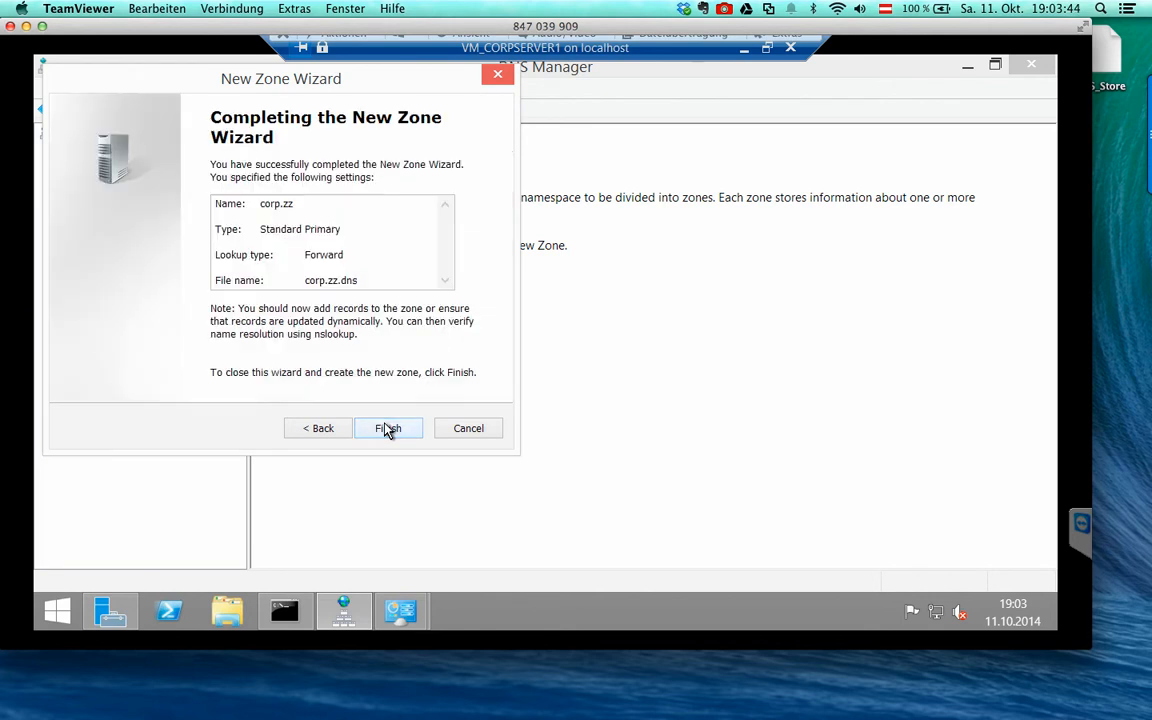
left_click(387, 428)
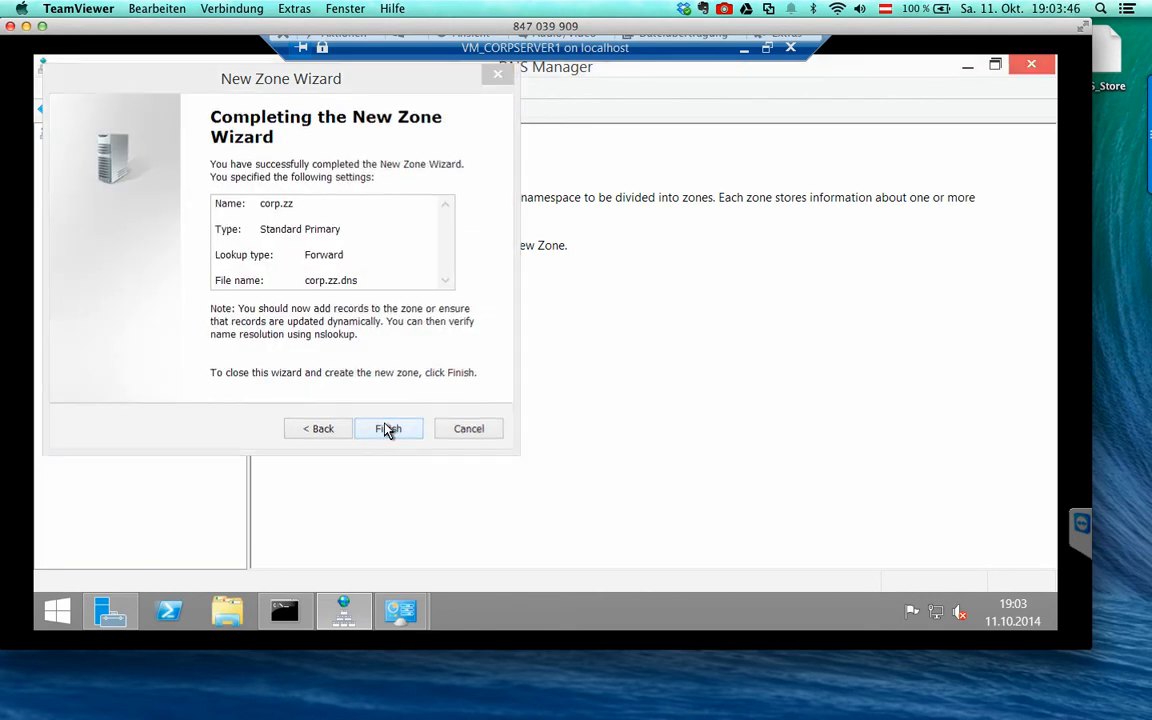
- Open the corp.zz zone, fit its column widths and examine its Name Server and Start of Authority records
double_click(193, 190)
left_click(128, 208)
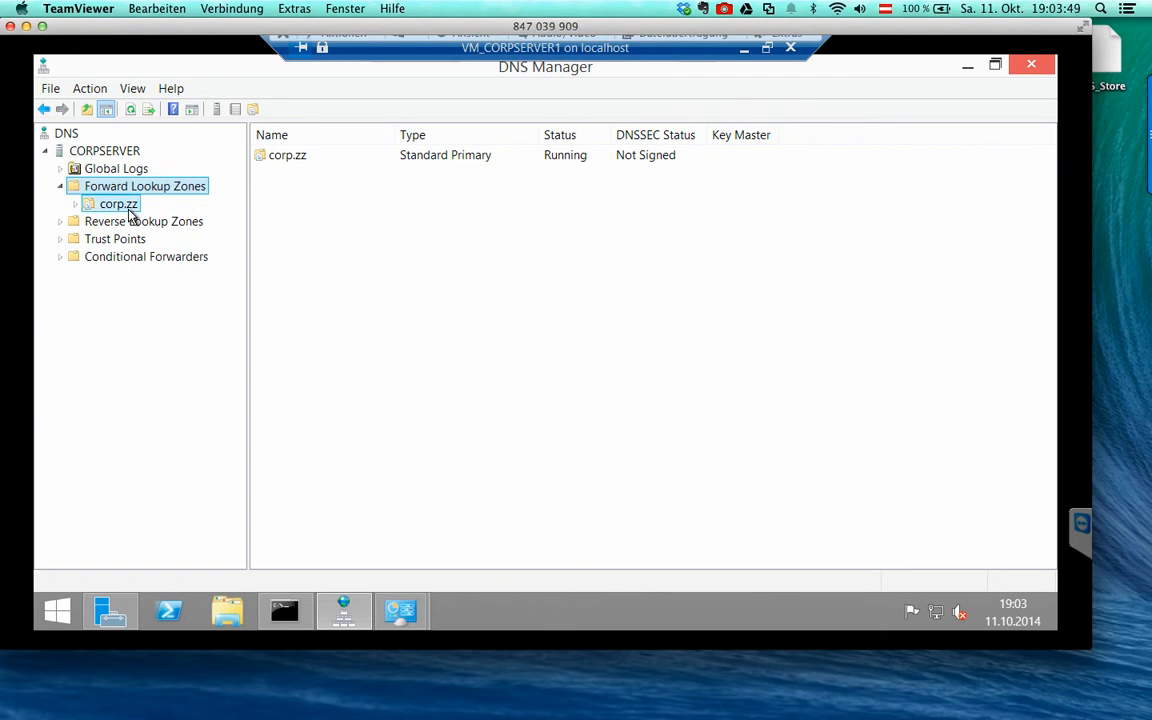
double_click(394, 135)
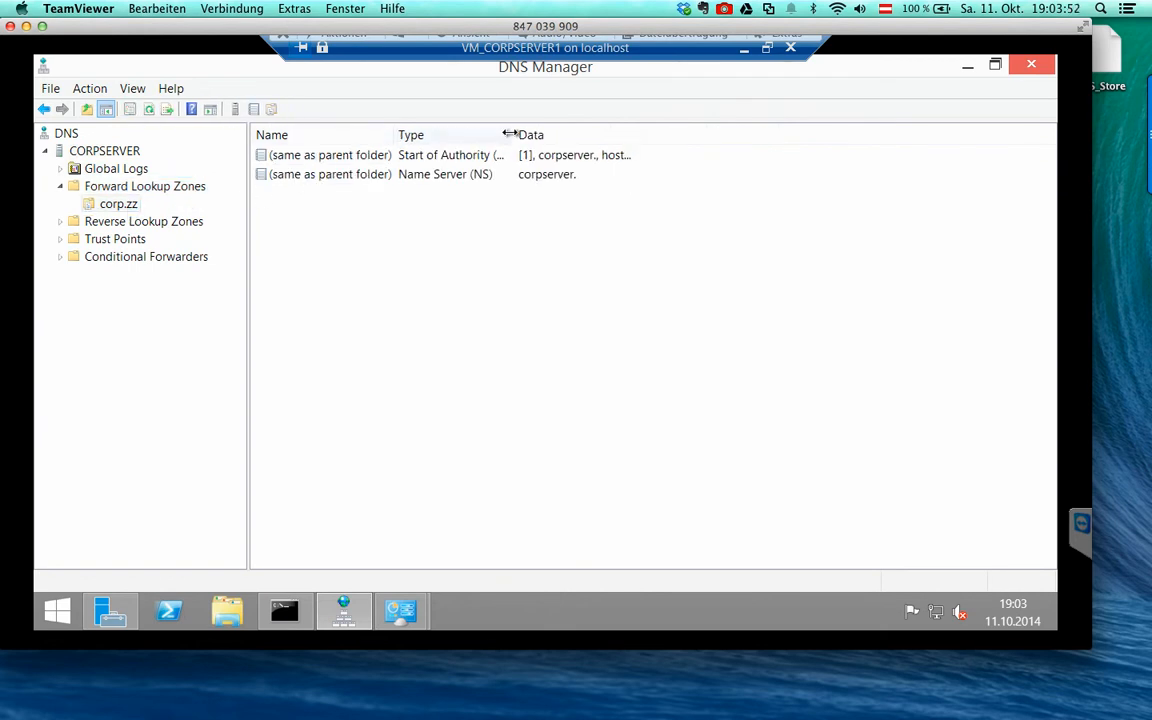
double_click(513, 135)
double_click(656, 131)
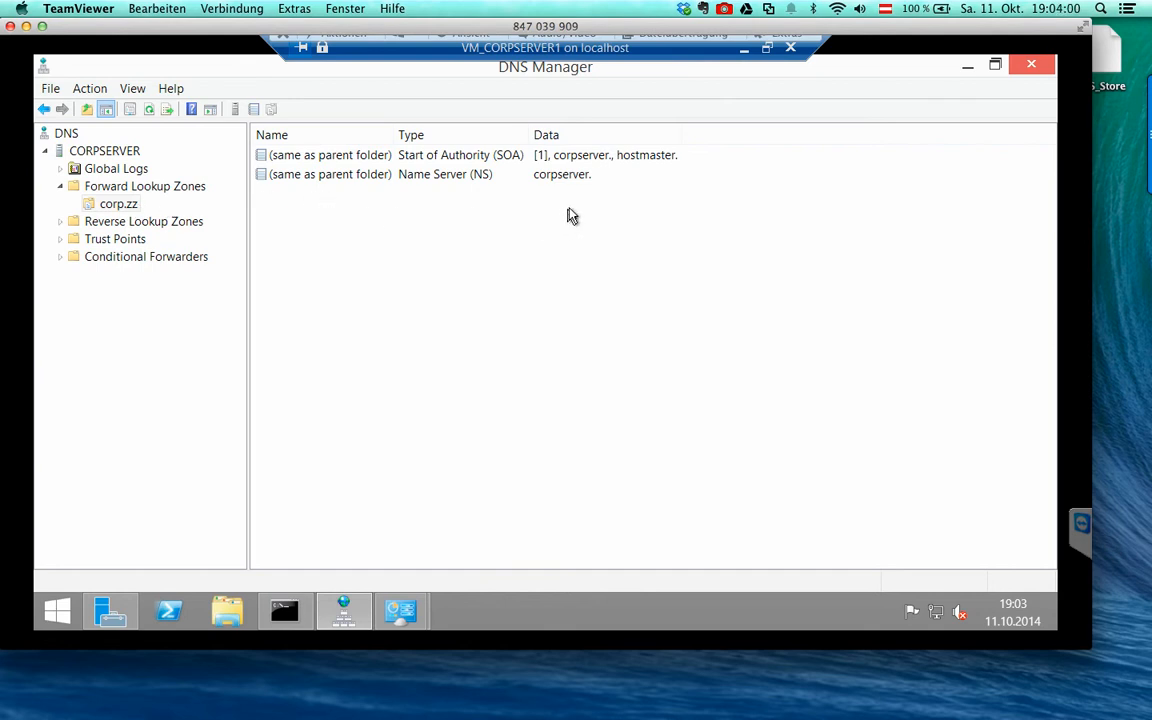
left_click(442, 177)
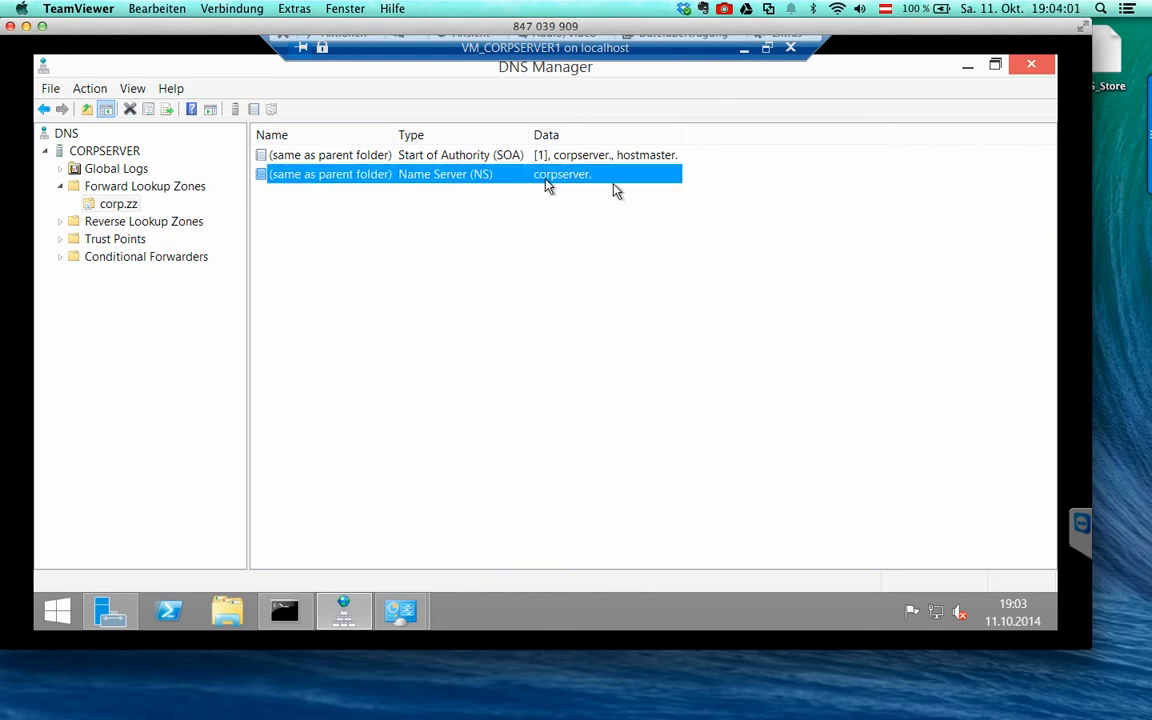
left_click(462, 159)
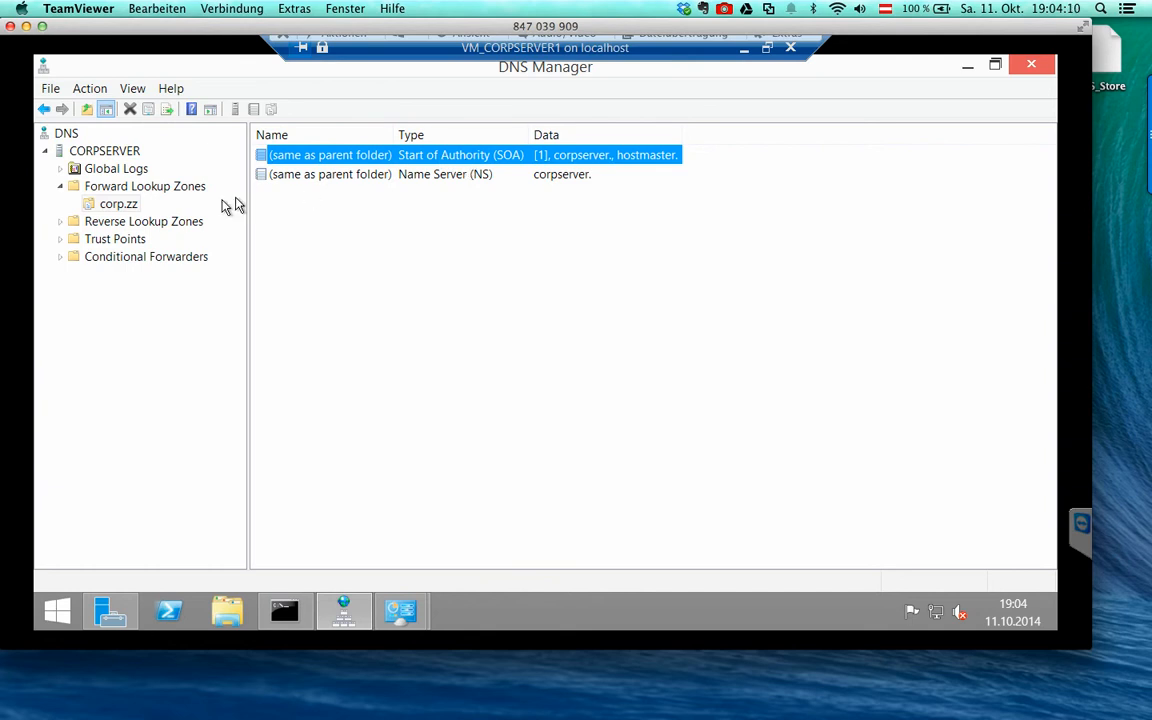
- Open the corp.zz zone's properties and review the general, SOA, name server, WINS and zone transfer settings
right_click(117, 206)
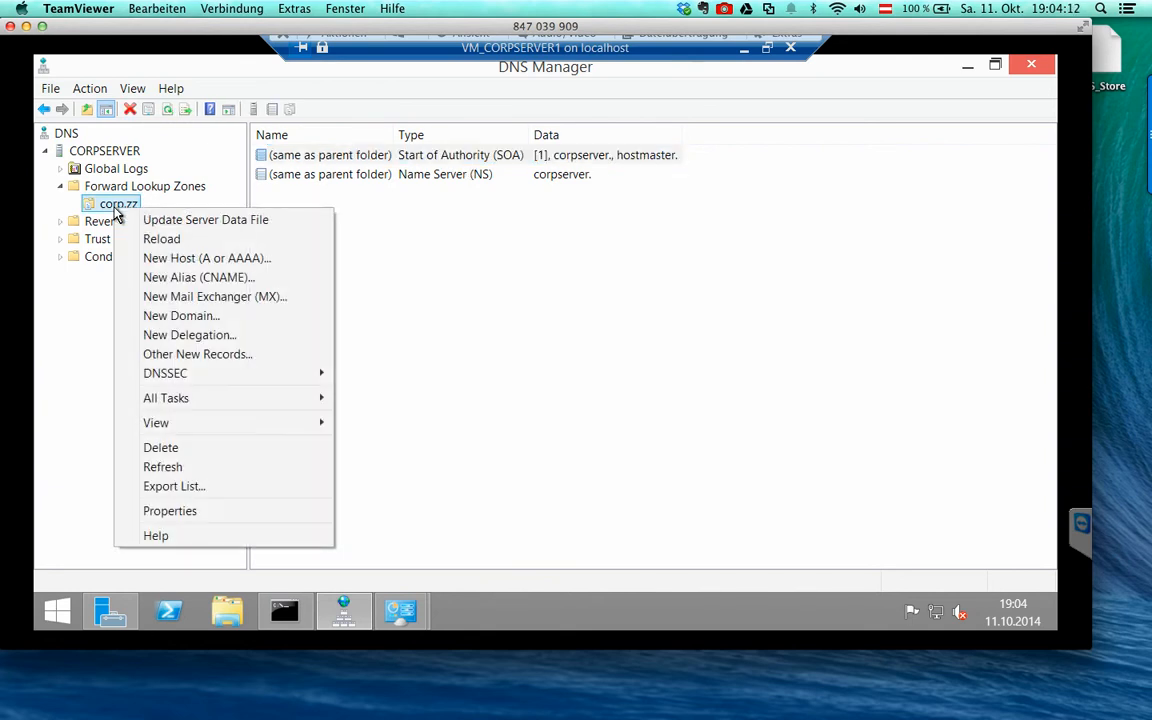
left_click(210, 511)
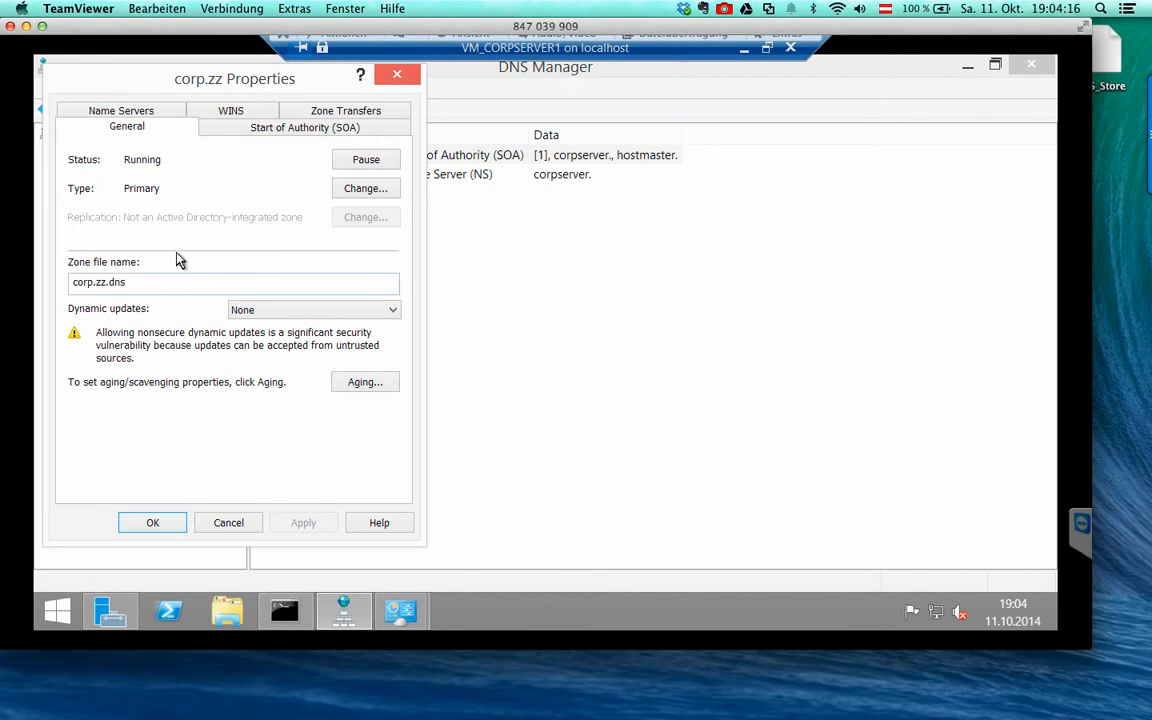
left_click(212, 134)
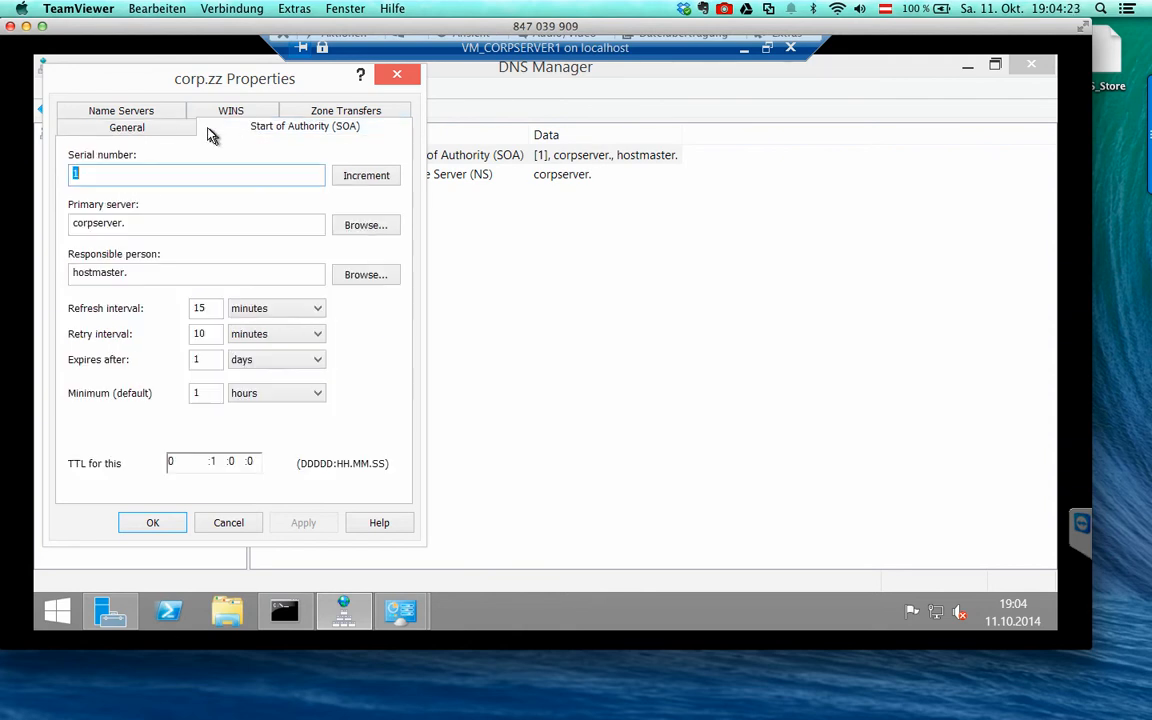
left_click(152, 113)
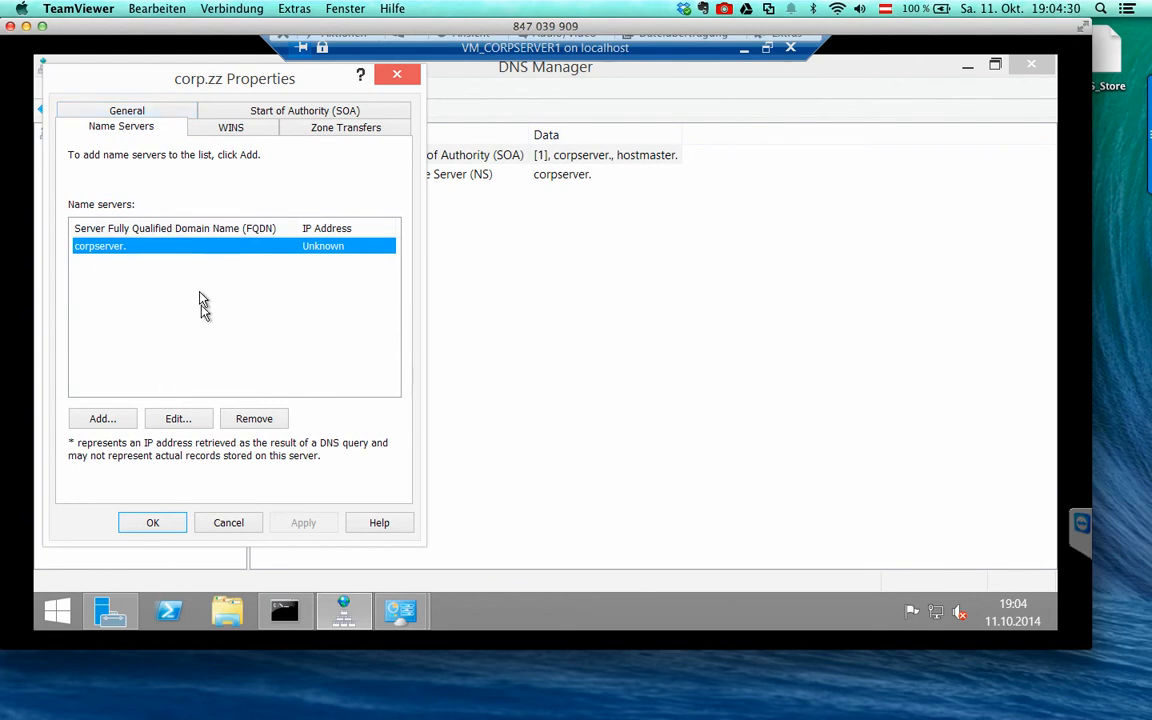
left_click(217, 129)
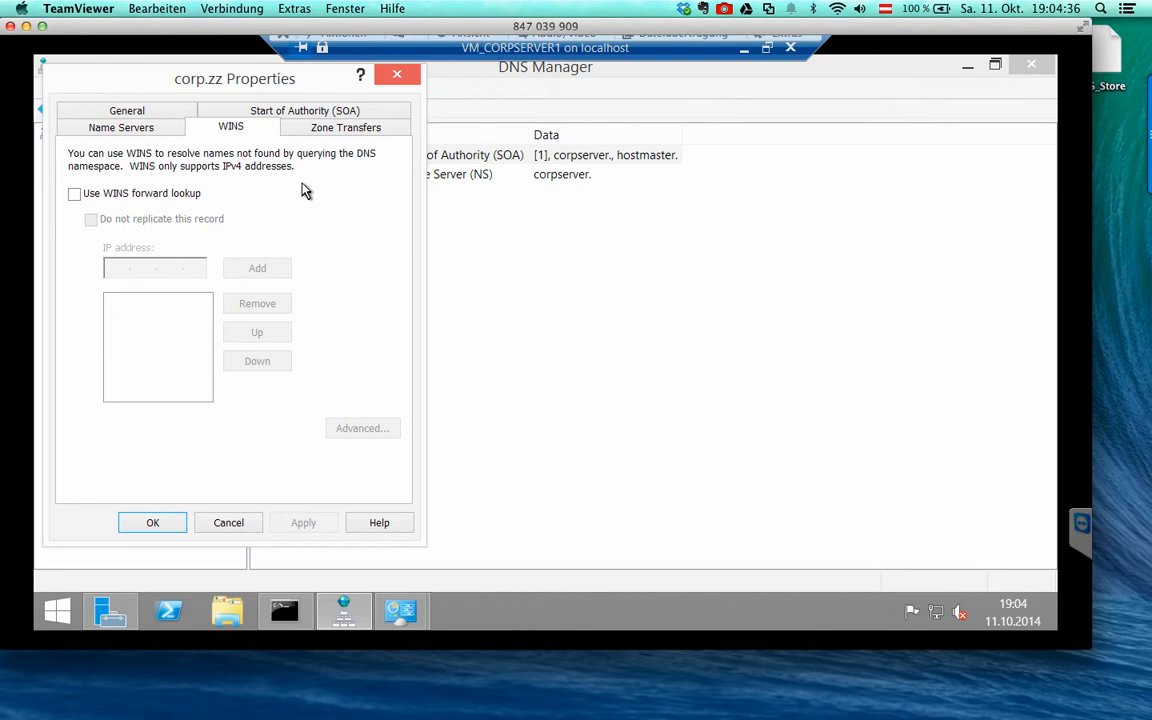
left_click(309, 126)
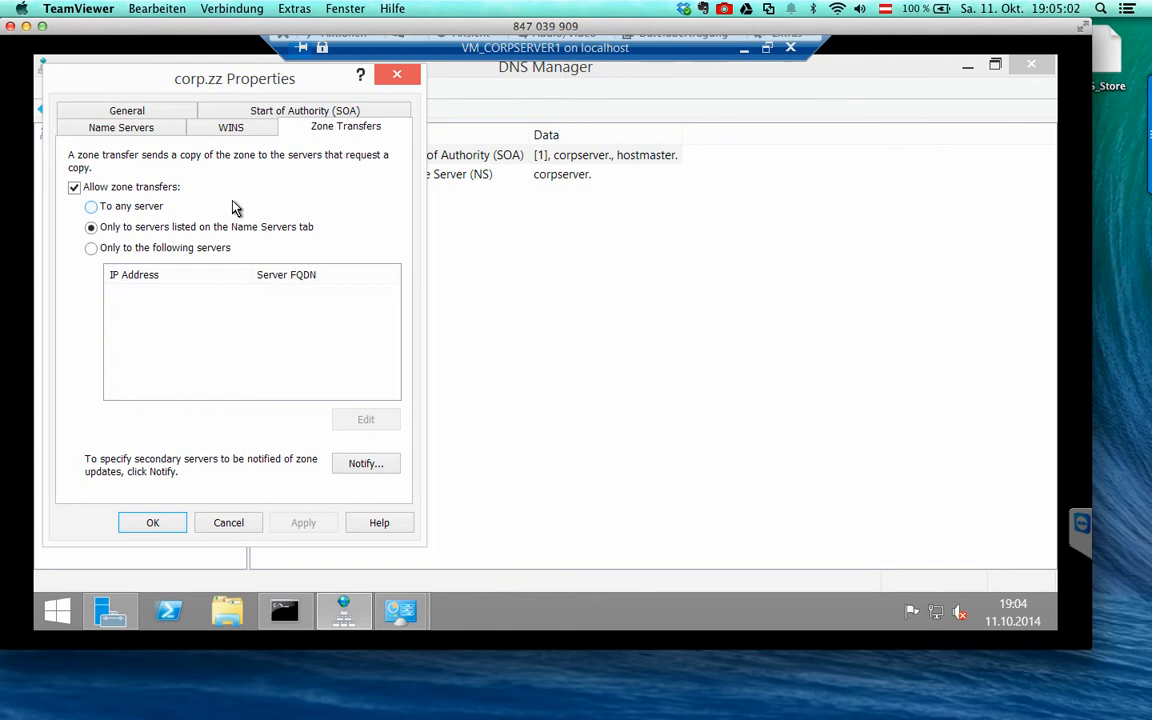
left_click(168, 113)
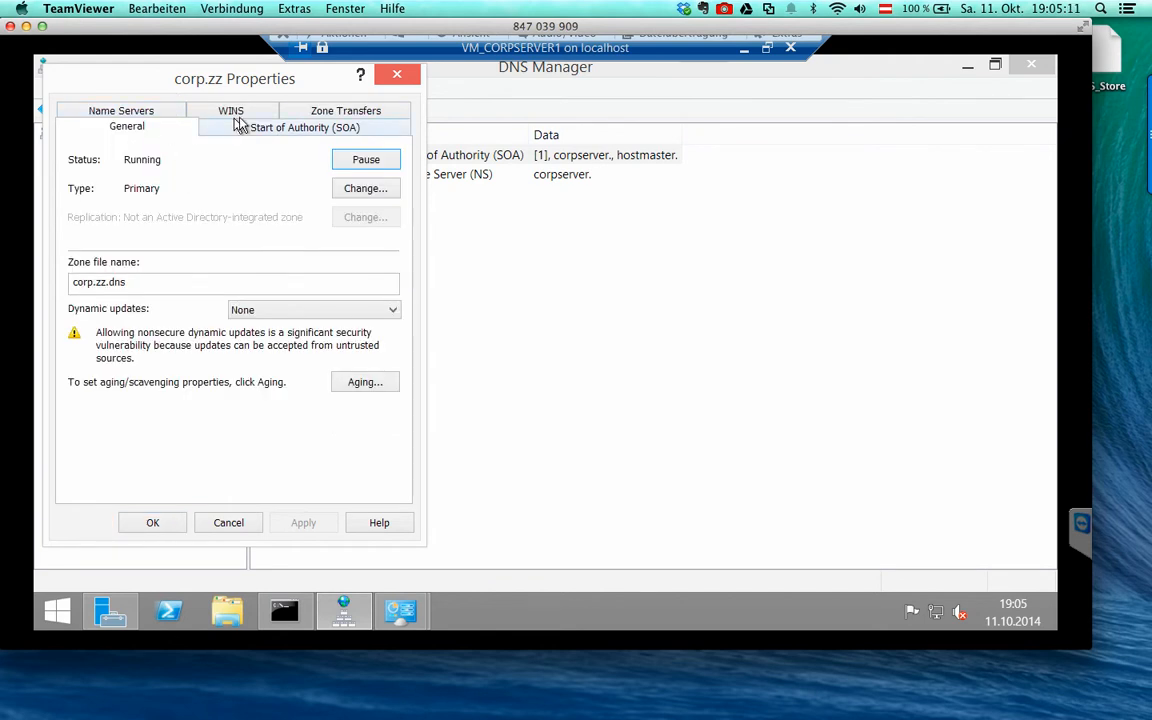
- Examine the corp.zz zone's Start of Authority fields, including the intervals and minimum TTL, and close the properties
left_click(275, 137)
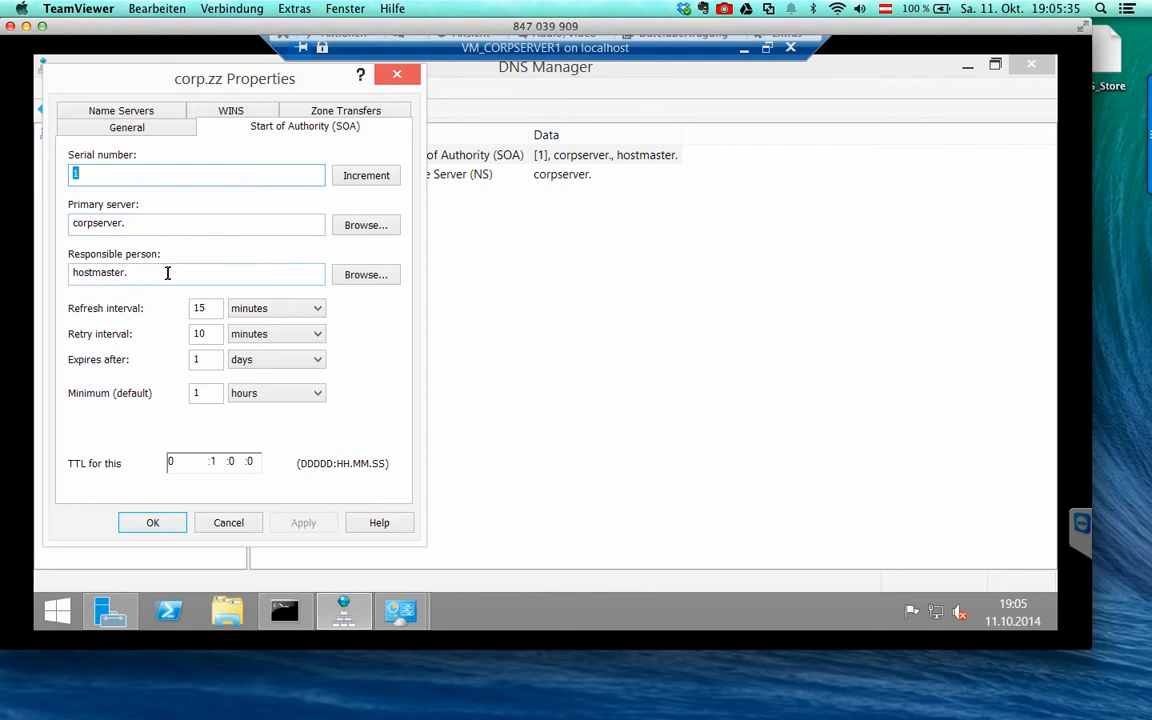
key("Tab")
key("Tab")
key("Tab")
key("Tab")
key("Tab")
key("Tab")
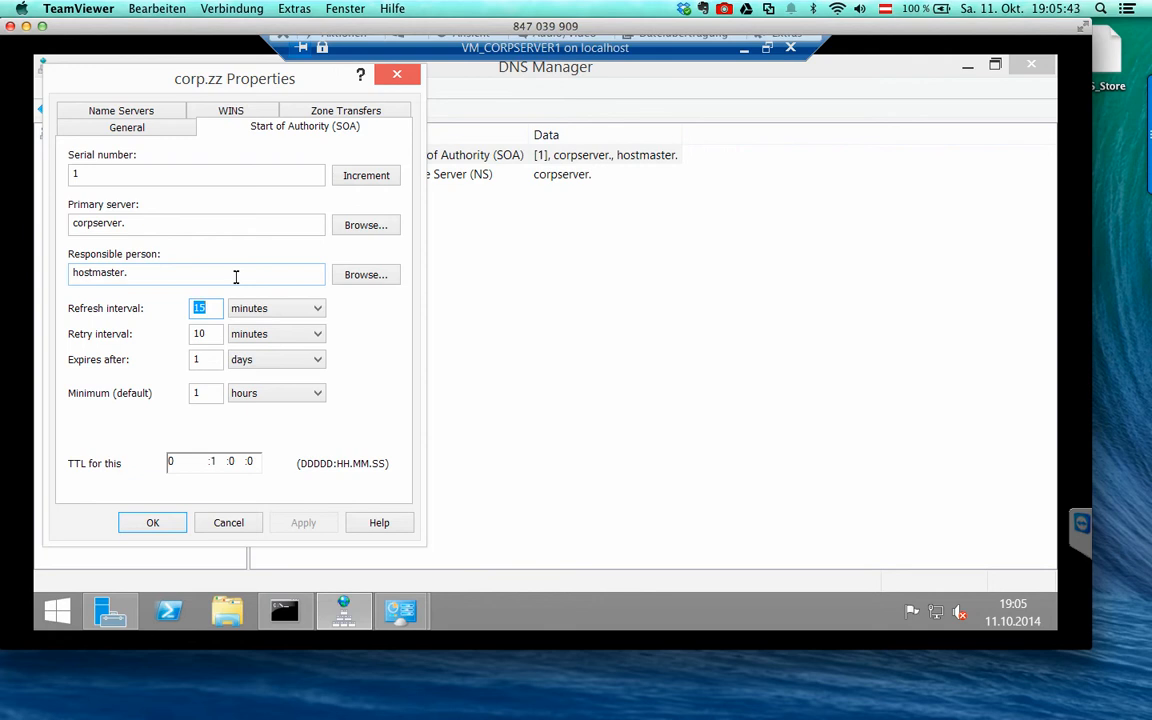
key("Tab")
key("Tab")
key("Tab")
key("Tab")
key("Tab")
key("Tab")
key("Tab")
key("Tab")
left_click(217, 393)
left_click_drag(248, 85, 298, 91)
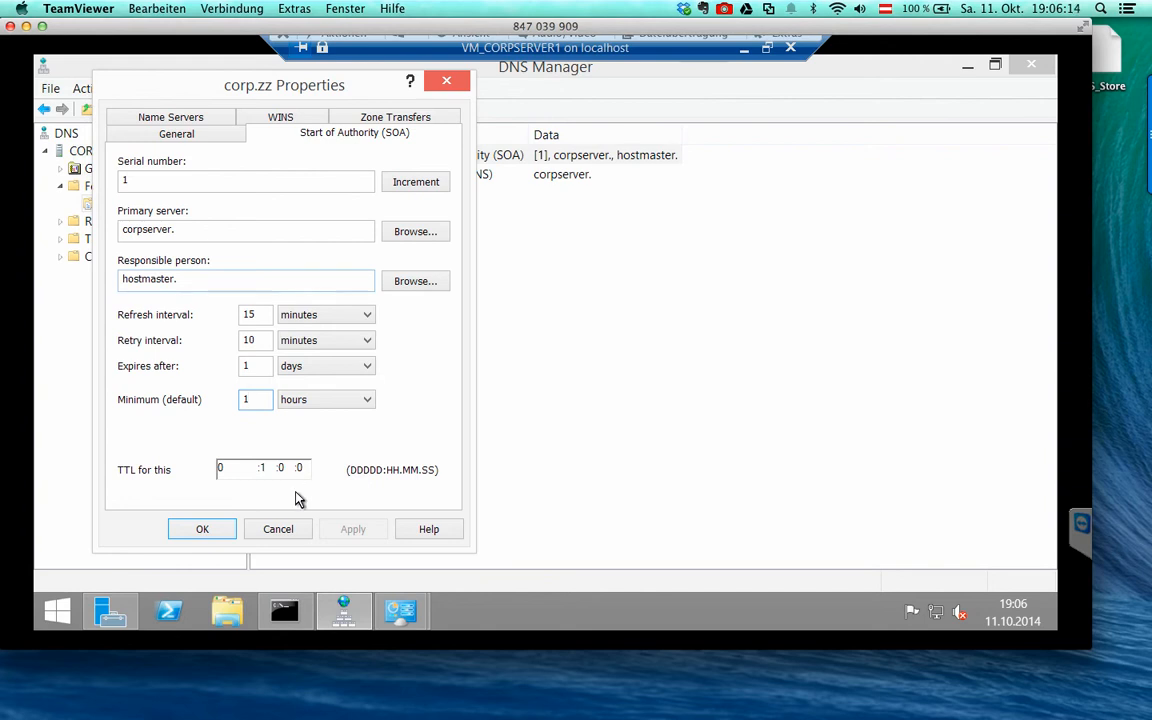
left_click(221, 530)
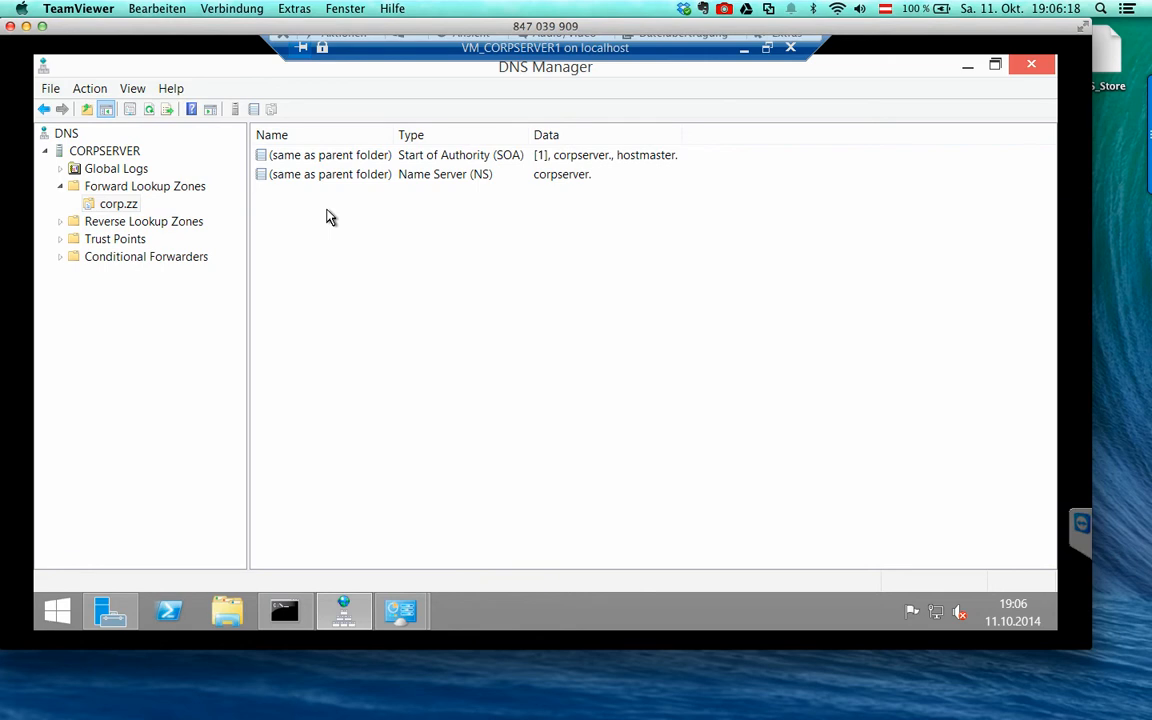
- Start a new host record named fileserver in the corp.zz zone
right_click(287, 209)
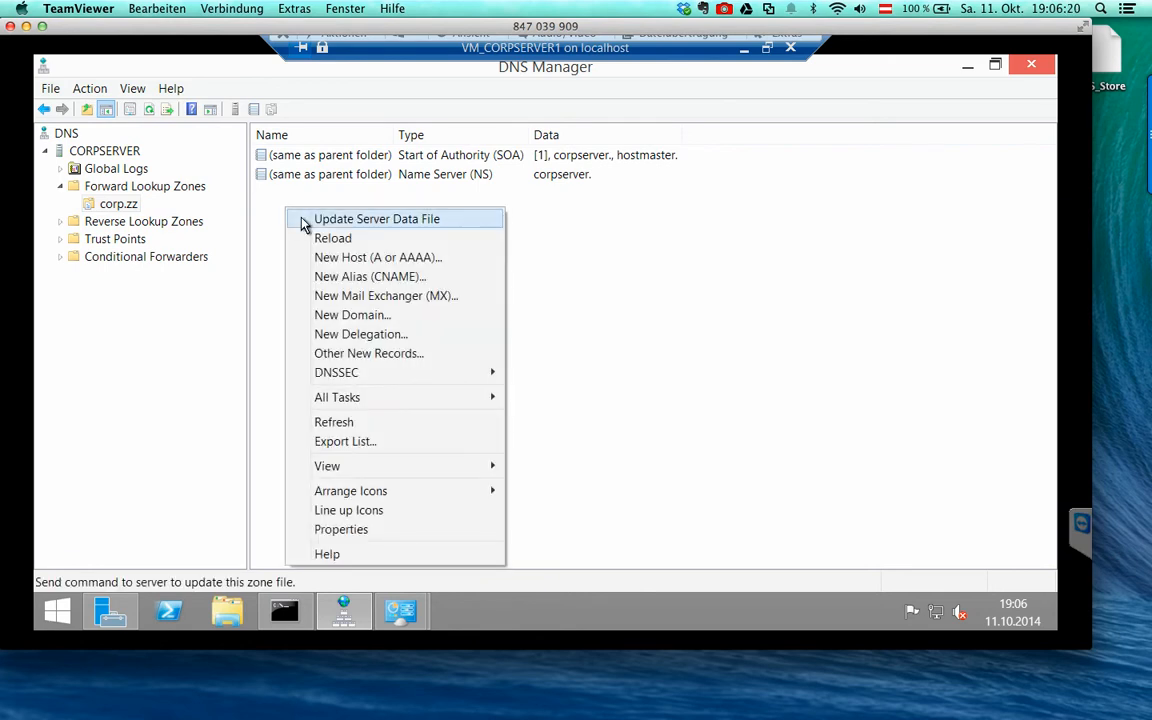
left_click(379, 259)
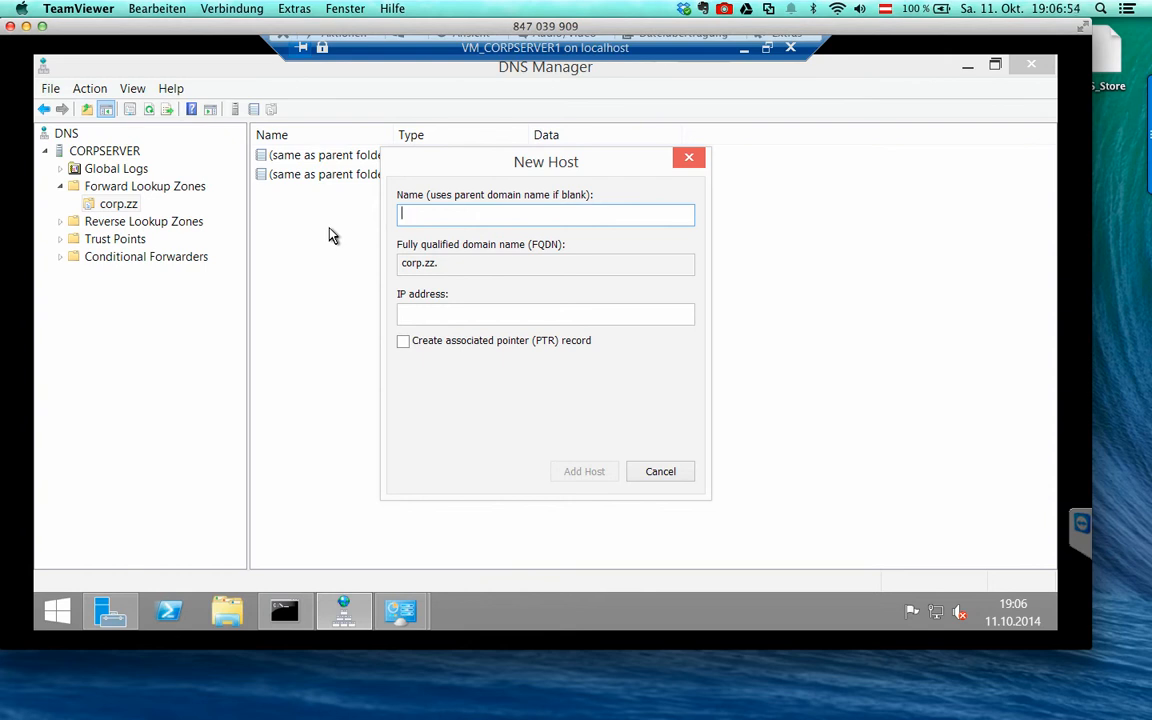
type("fileserver")
key("Tab")
key("Tab")
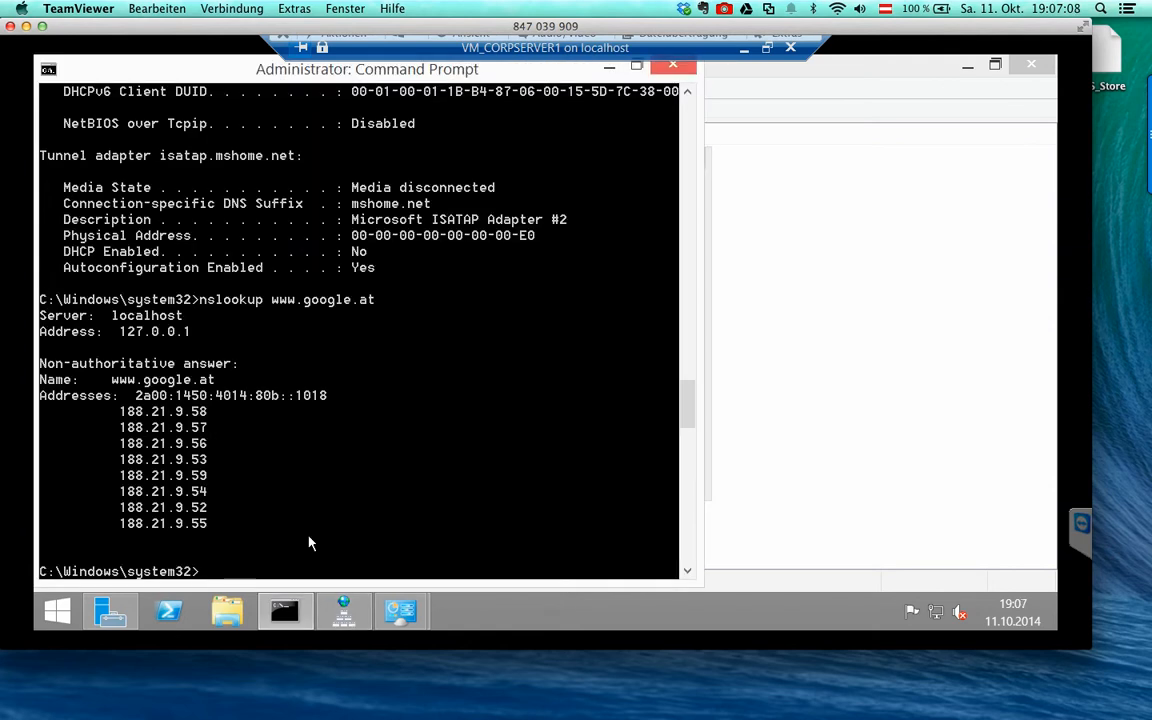
- Copy the Ethernet adapter's IPv4 address 192.168.137.127 from the ipconfig output in the Command Prompt, then minimize that window
scroll(383, 437, "down", 1)
scroll(383, 437, "up", 13)
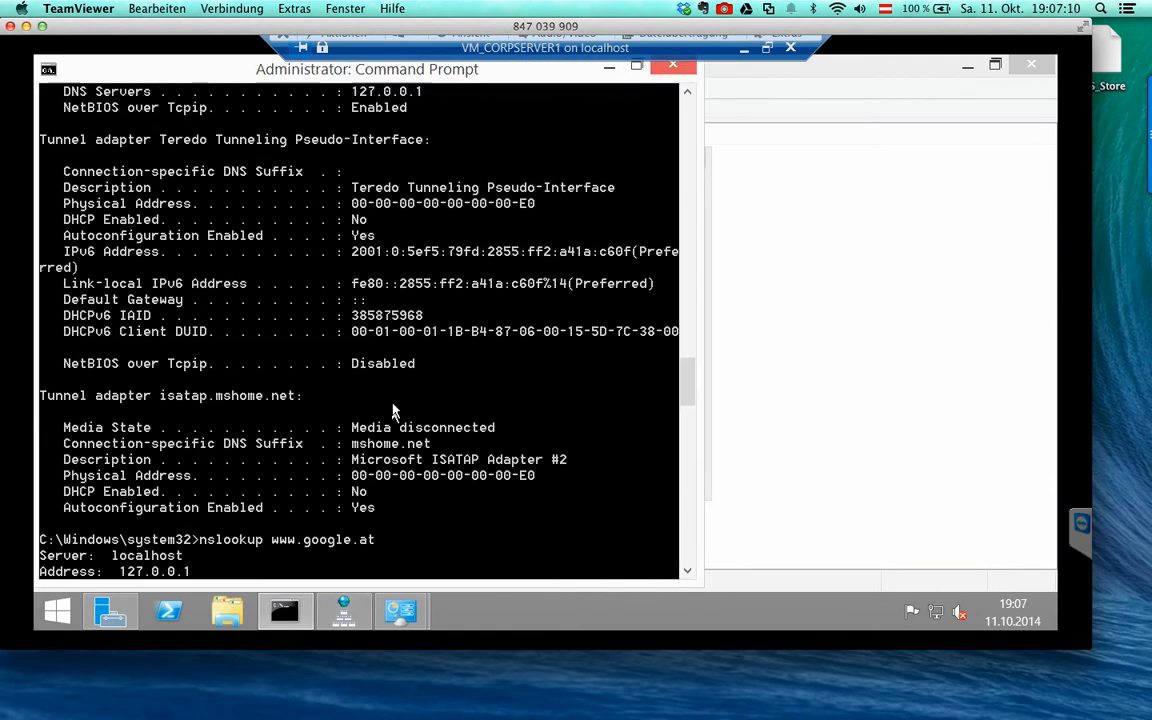
scroll(385, 305, "up", 4)
right_click(386, 366)
left_click(386, 377)
left_click_drag(351, 379, 468, 385)
right_click(362, 69)
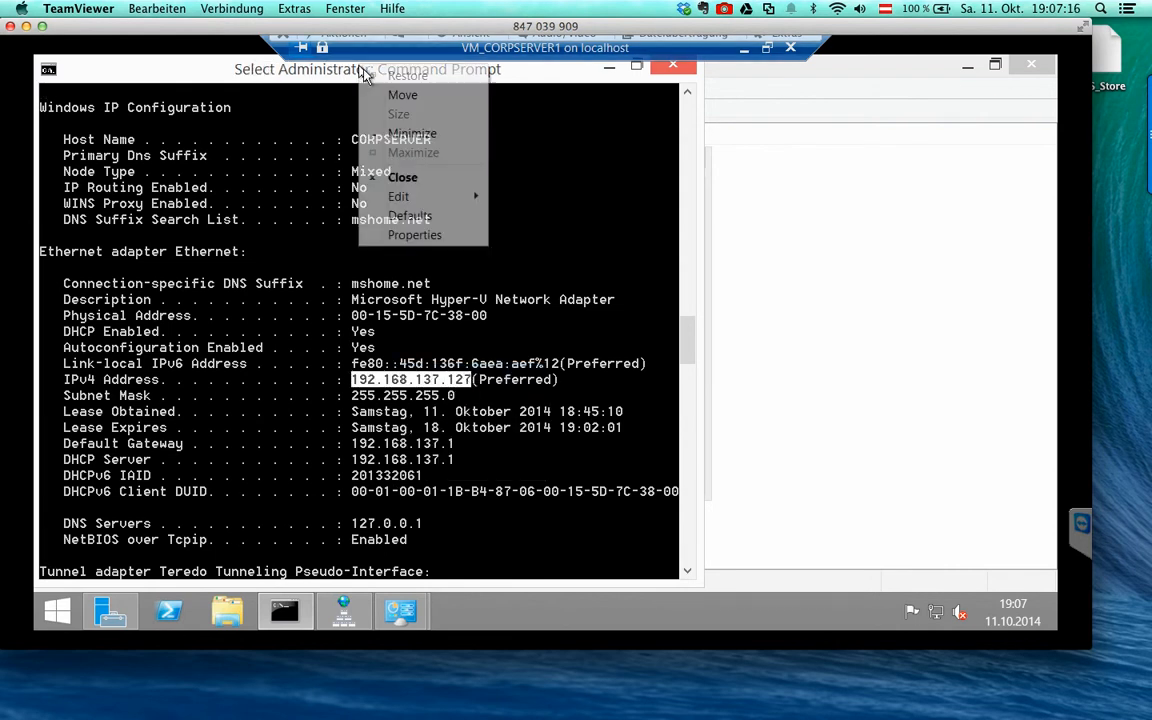
mouse_move(435, 196)
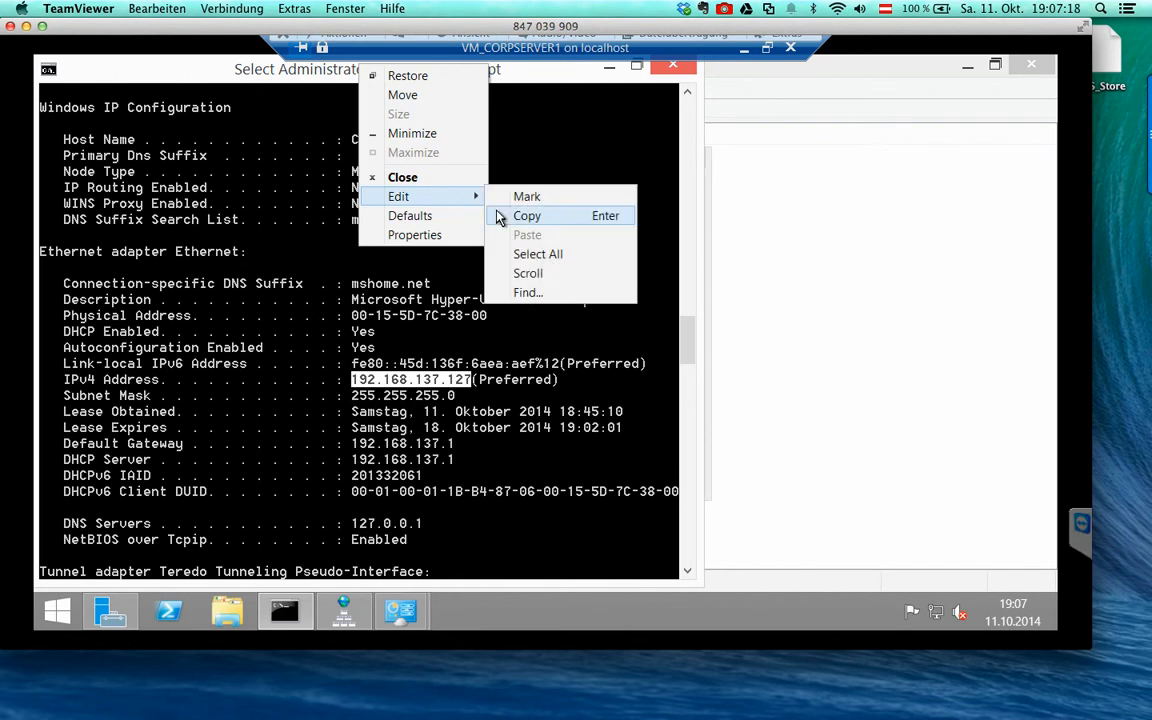
left_click(510, 216)
left_click(608, 68)
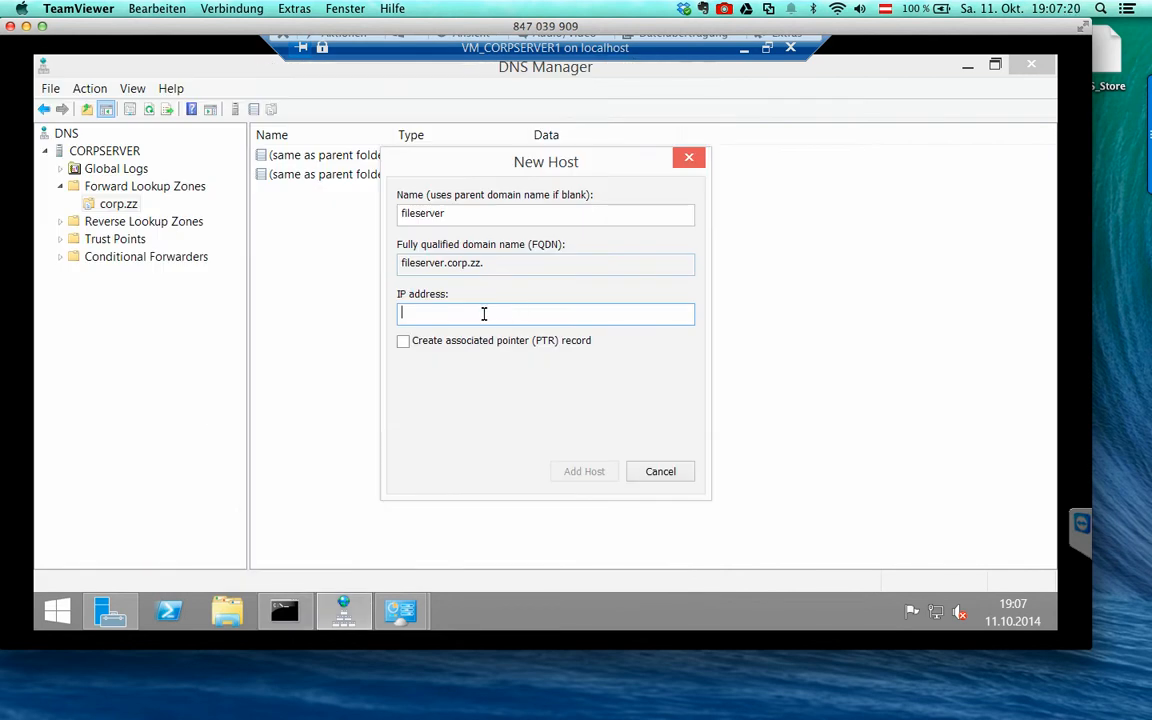
- Add the fileserver host with IP address 192.168.137.127 and the option to create an associated pointer (PTR) record, then close the dialog
key("ctrl+v")
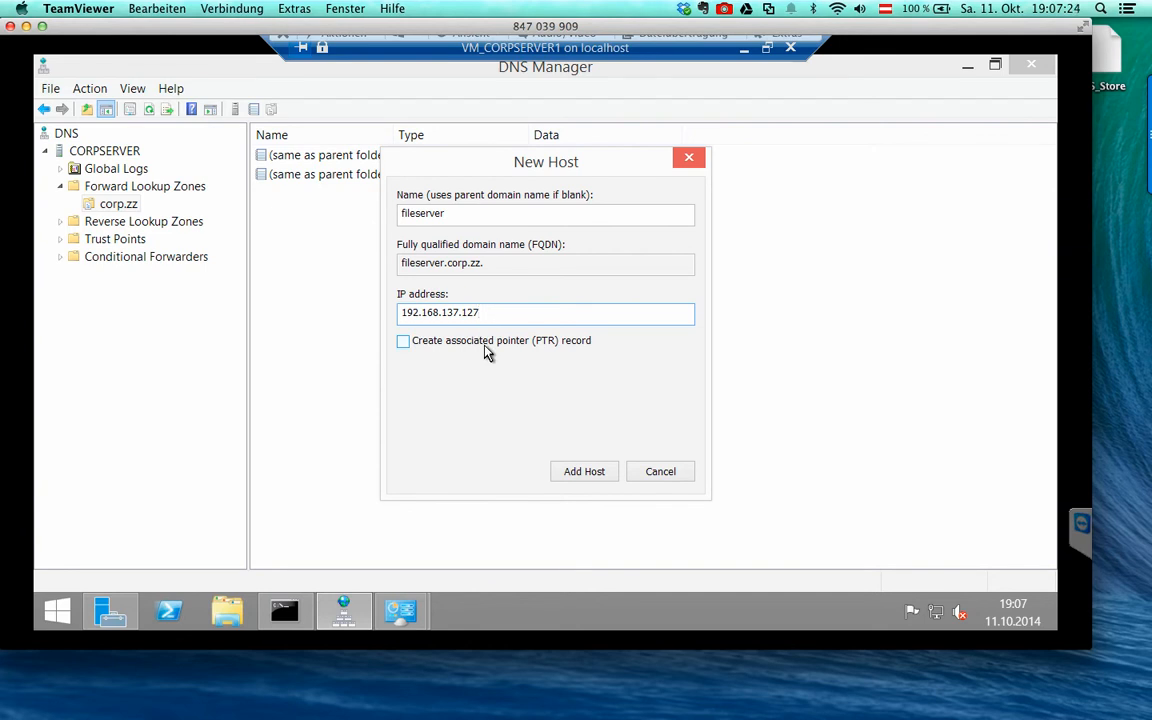
left_click(485, 346)
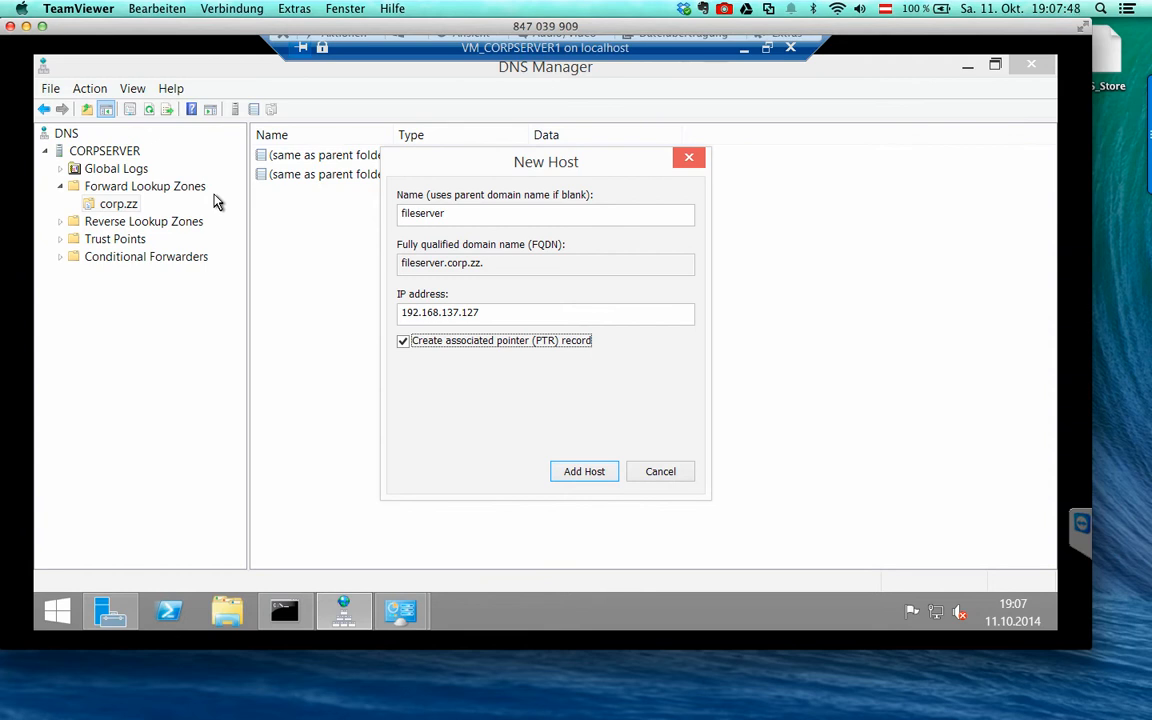
left_click(562, 479)
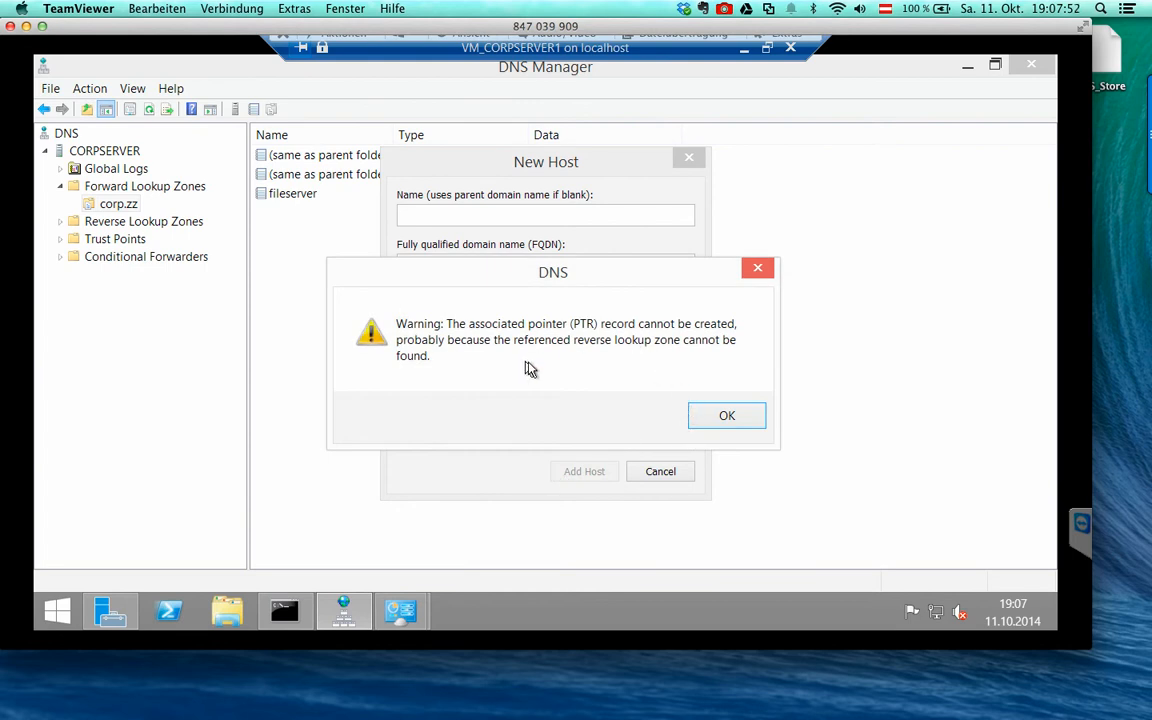
left_click(716, 420)
left_click(676, 476)
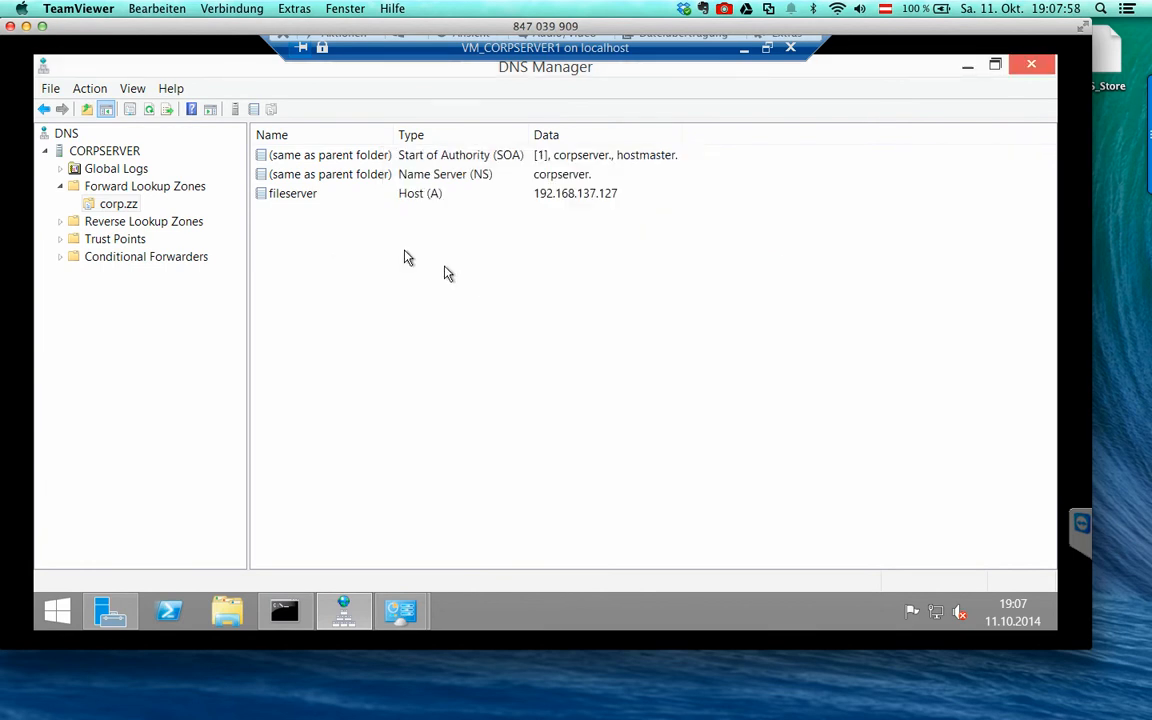
- Delete the fileserver host record from the corp.zz zone and confirm the deletion
right_click(330, 195)
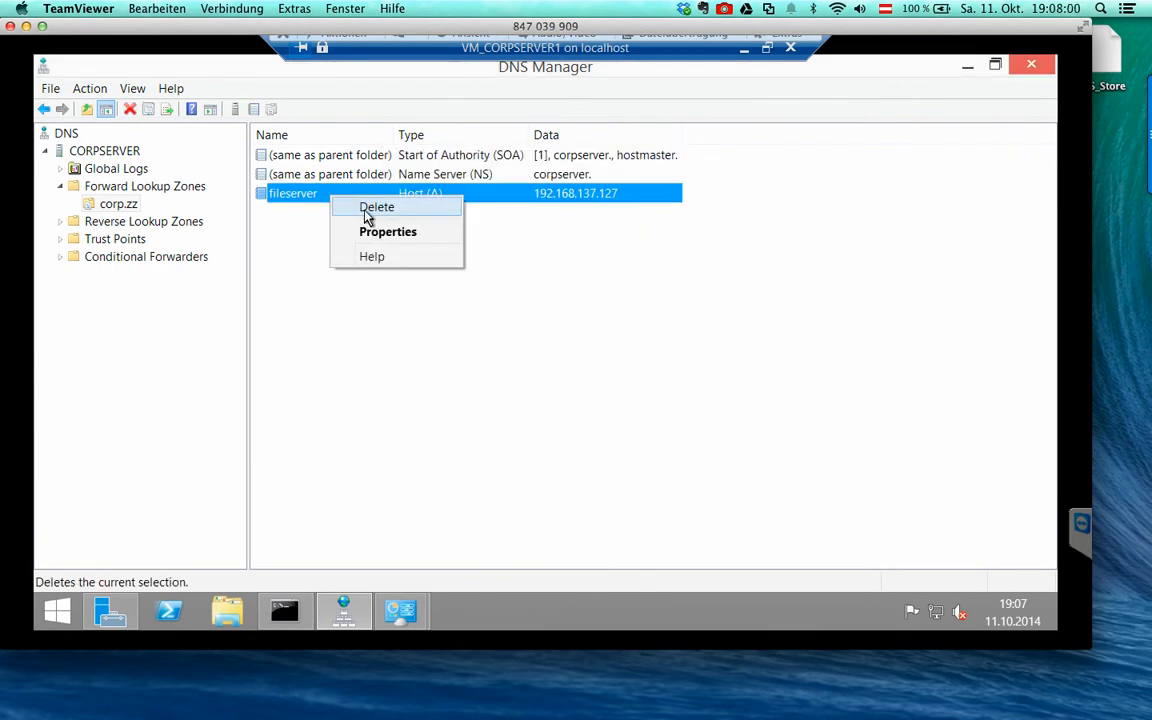
left_click(366, 210)
left_click(607, 414)
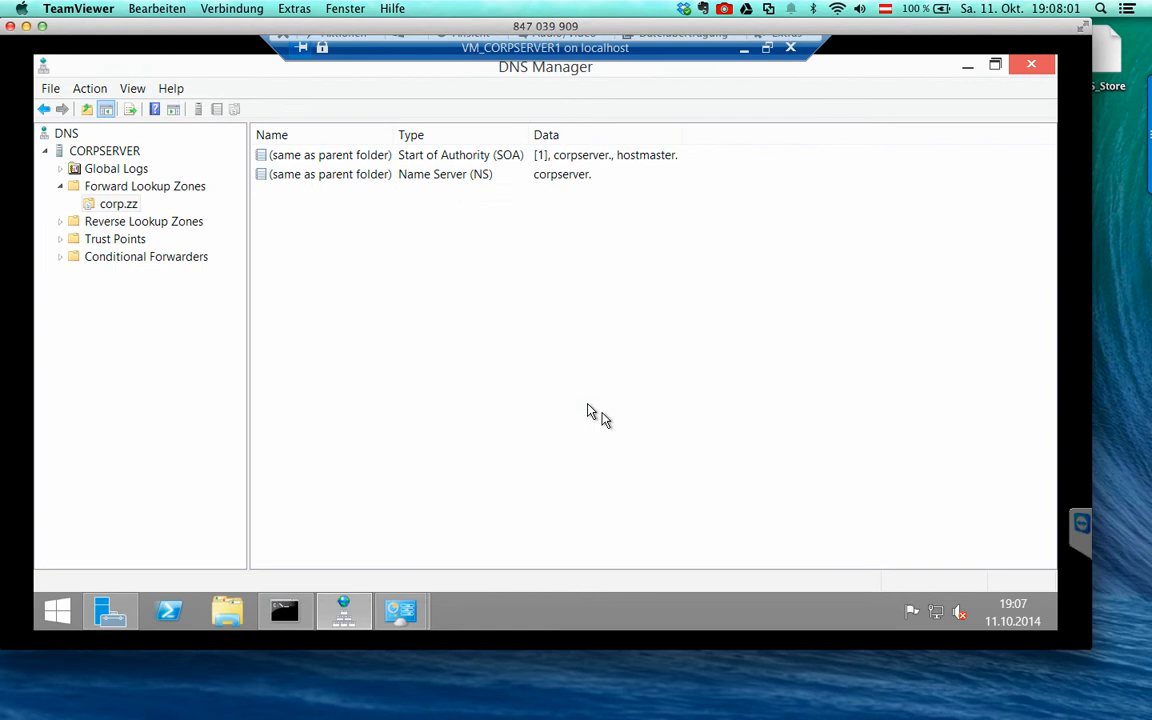
- Start a new reverse lookup zone as a primary zone for IPv4 addresses
left_click(157, 224)
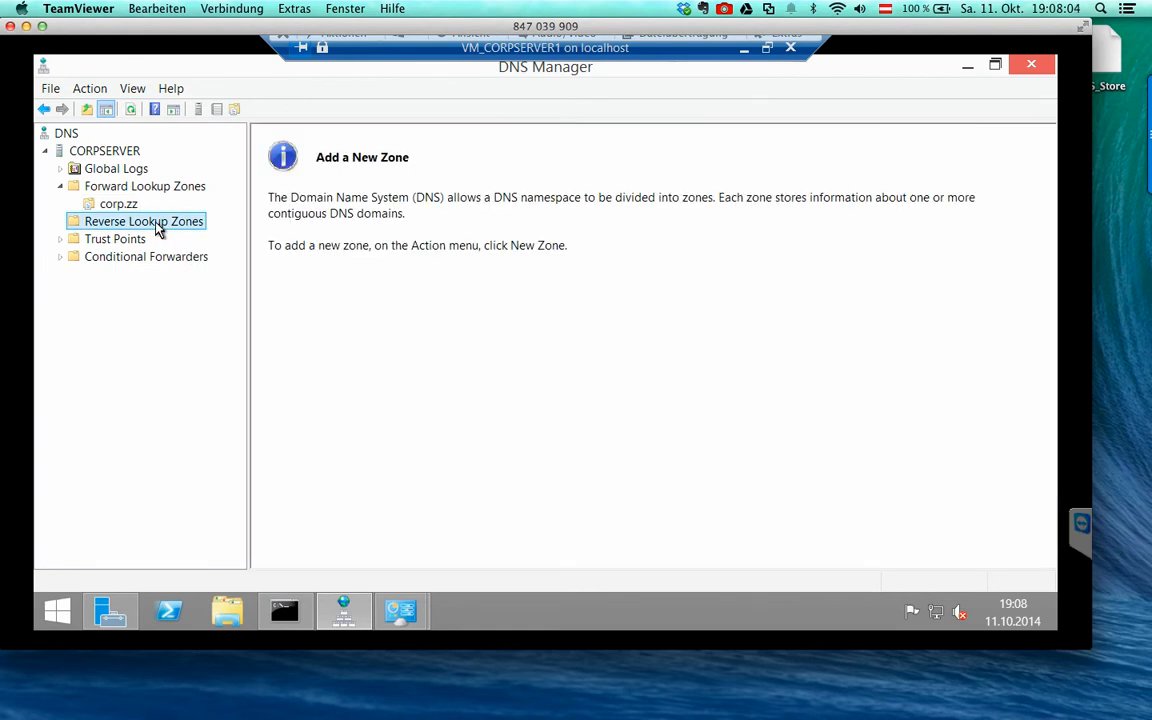
right_click(157, 226)
left_click(206, 240)
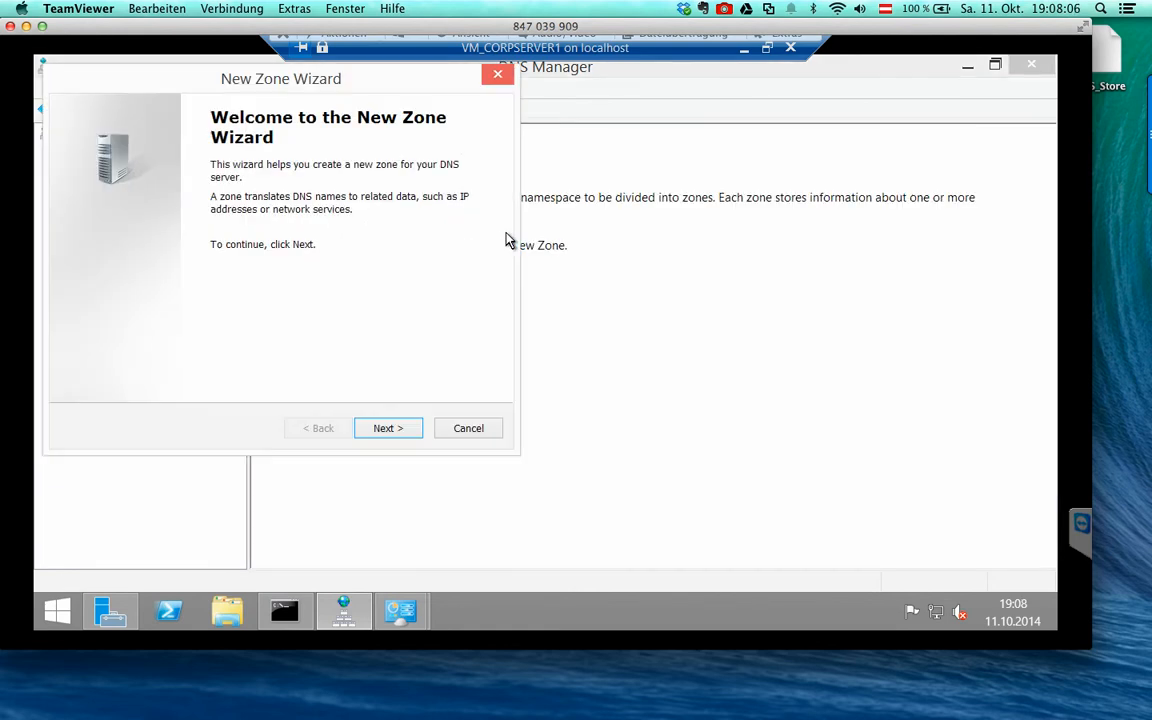
left_click(388, 429)
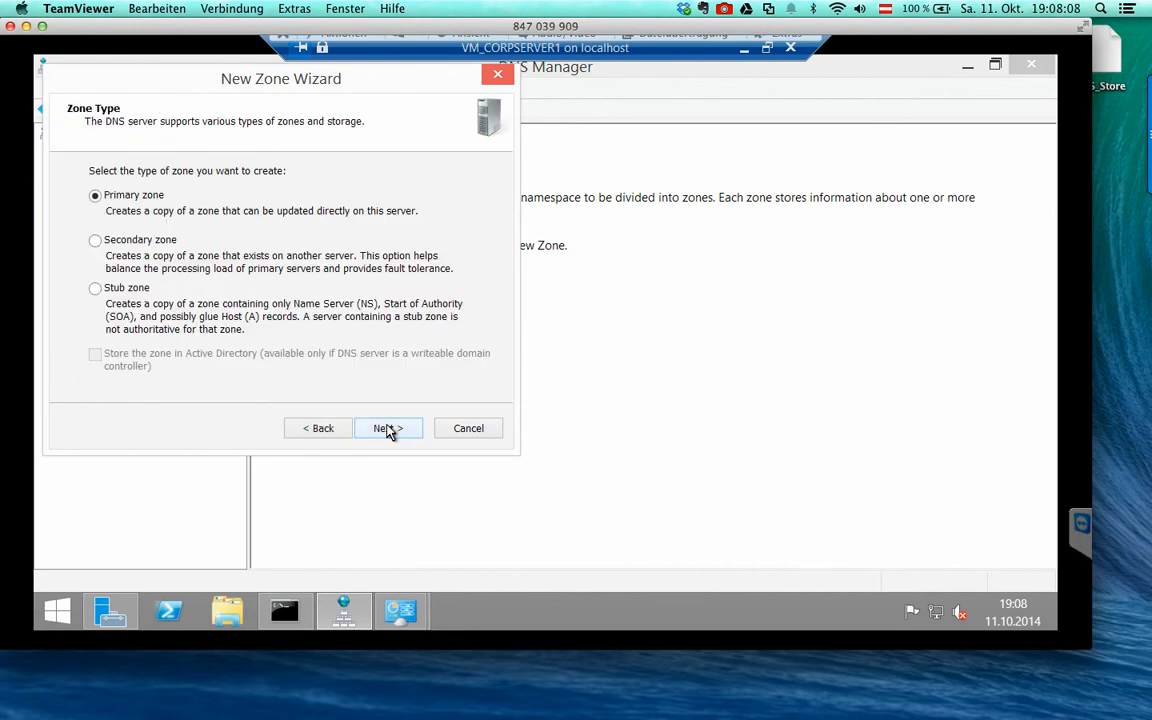
left_click(388, 429)
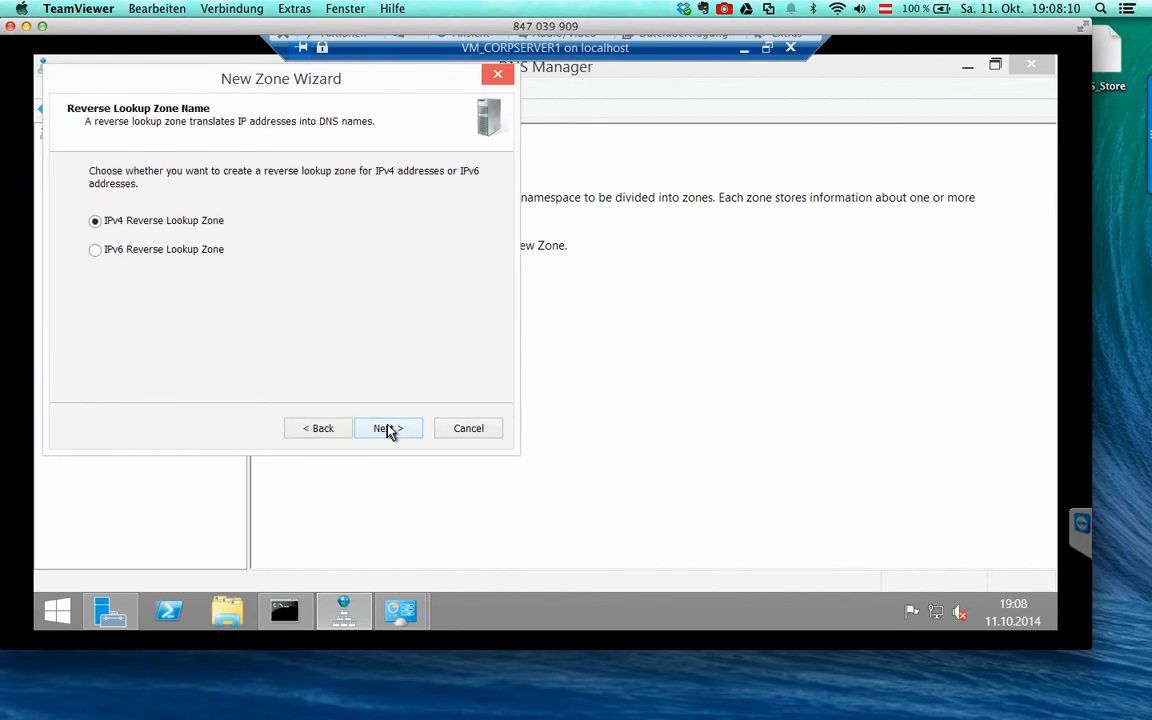
left_click(388, 429)
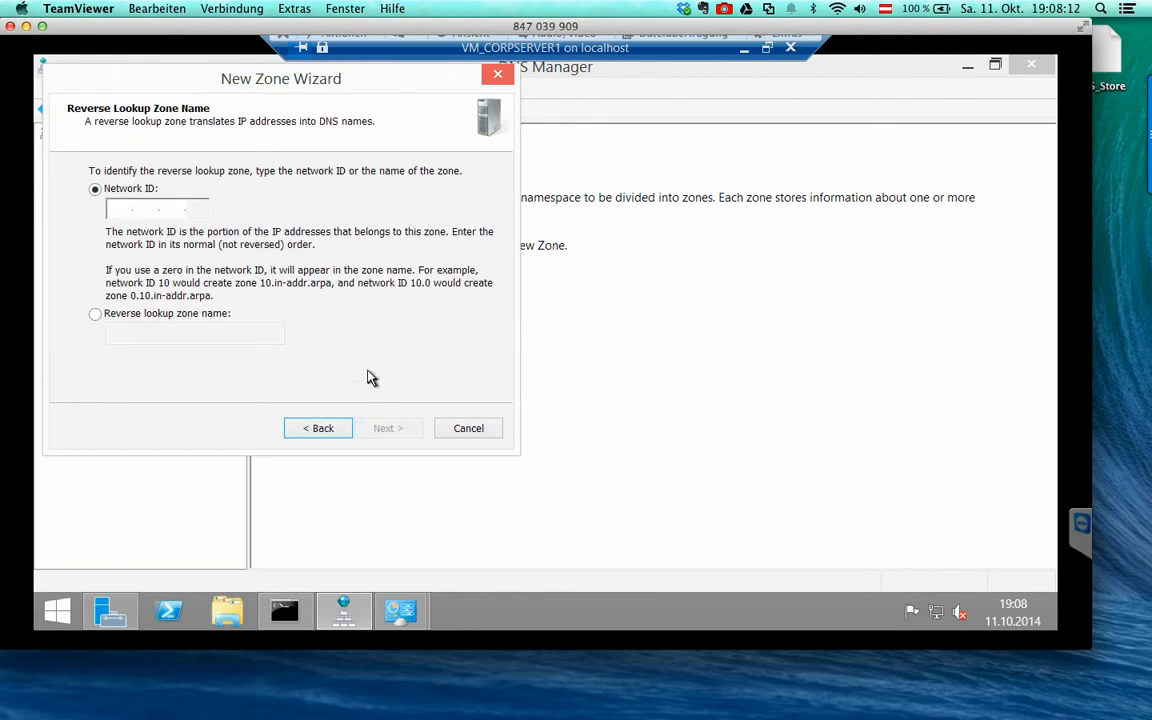
- Set the reverse lookup zone's network ID to 192.168.137, consulting the adapter's IPv4 address in the Command Prompt
left_click(290, 610)
left_click_drag(195, 70, 525, 88)
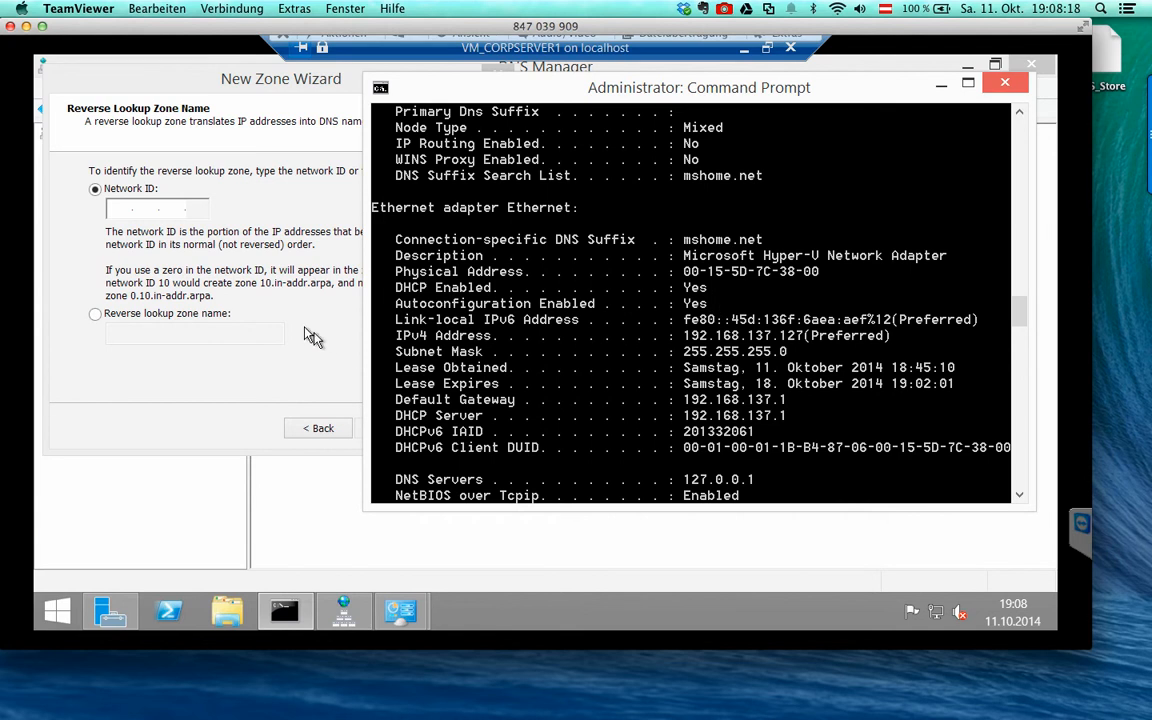
left_click(113, 209)
type("192")
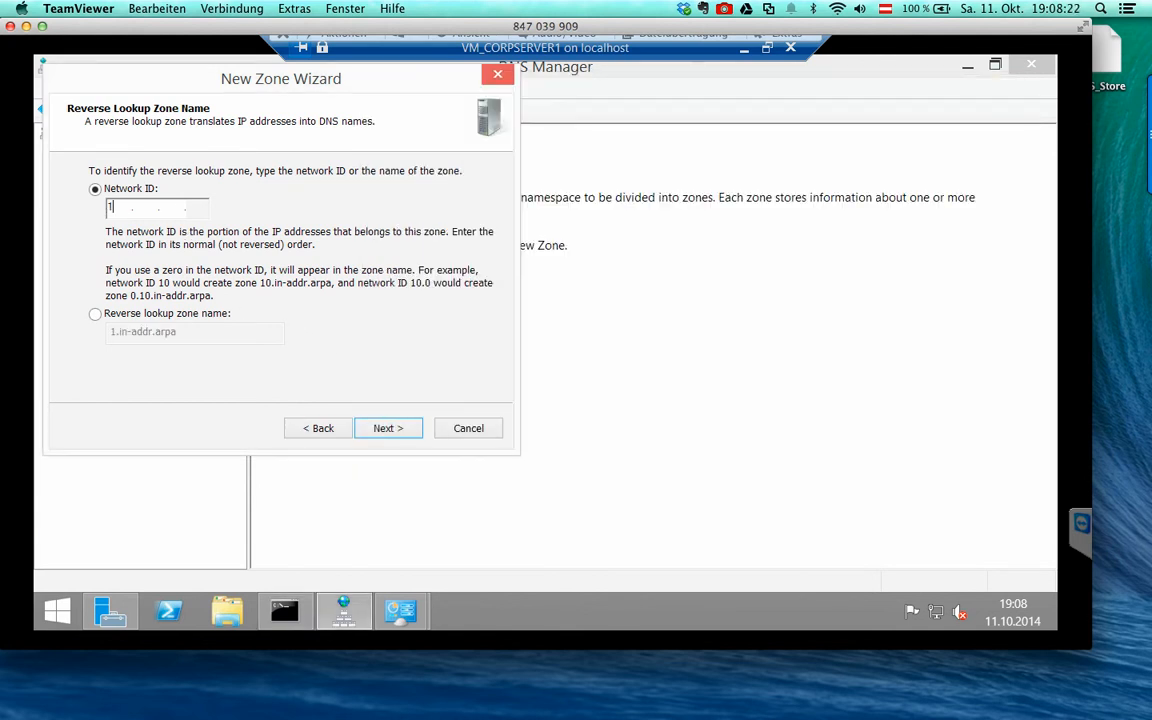
left_click(284, 612)
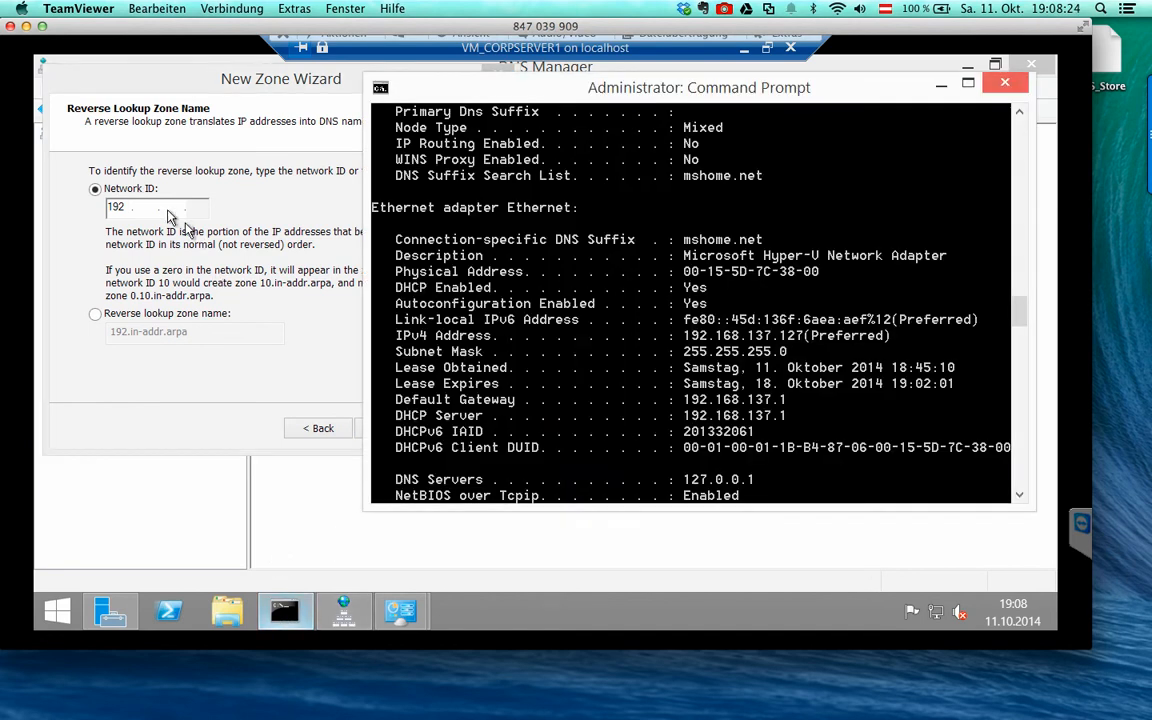
left_click(145, 212)
type("168")
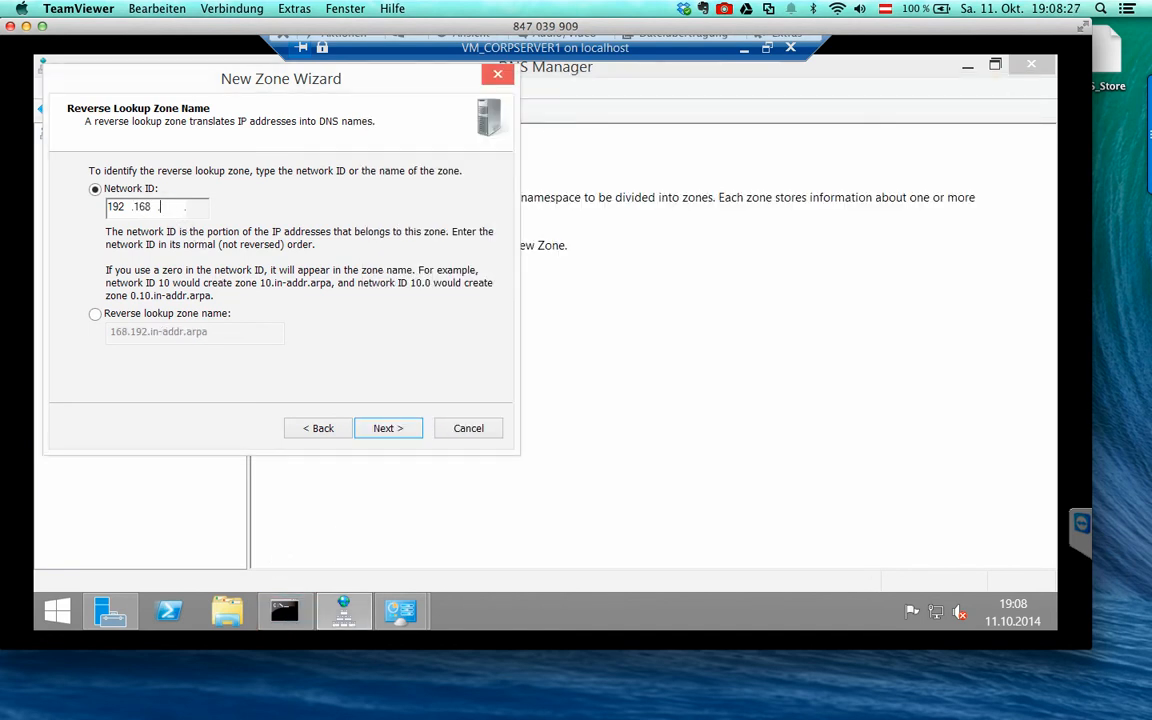
left_click(284, 612)
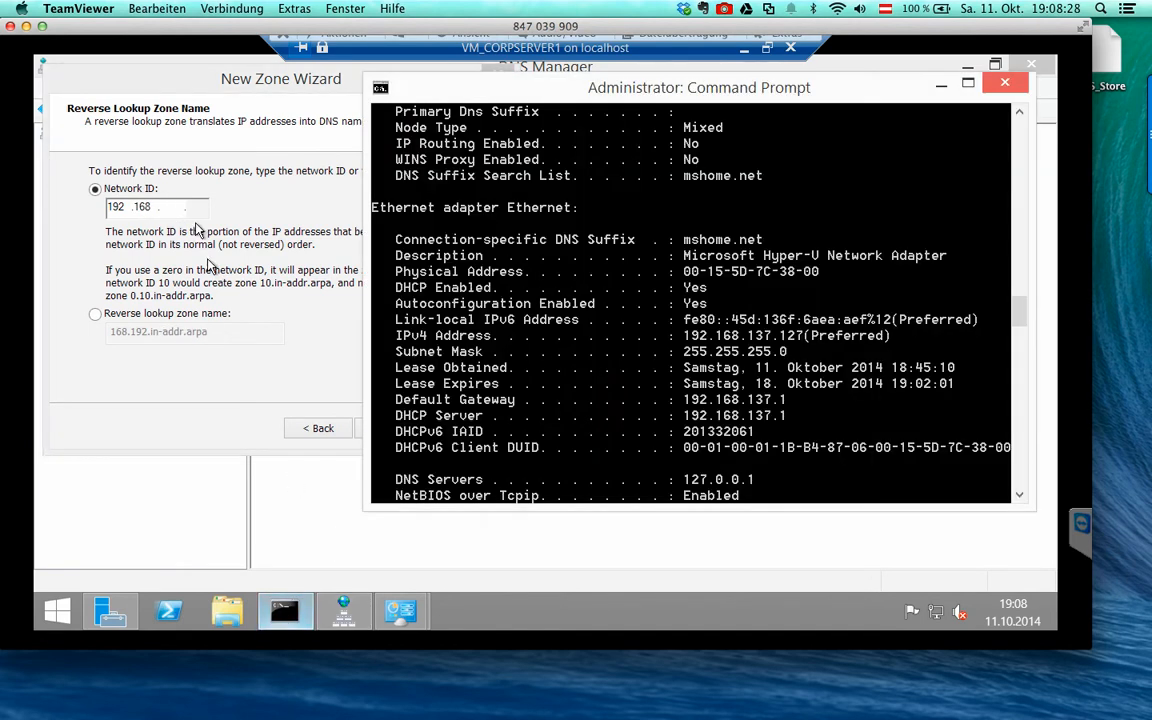
left_click(175, 206)
type("1")
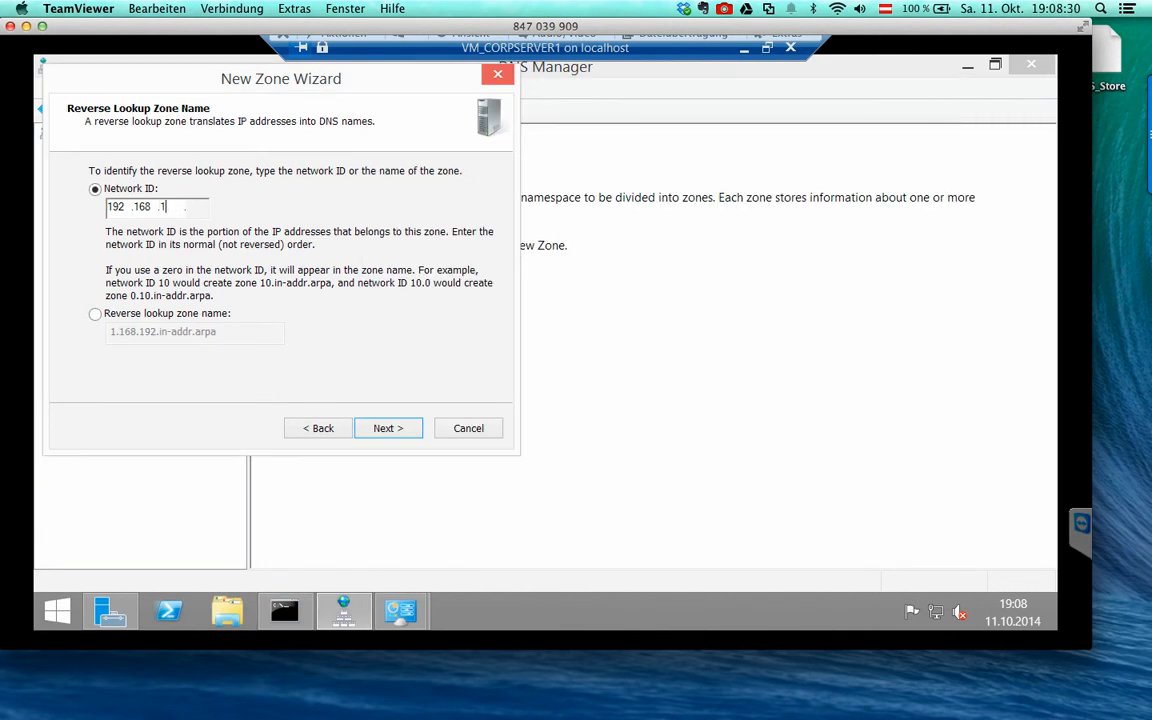
type("37")
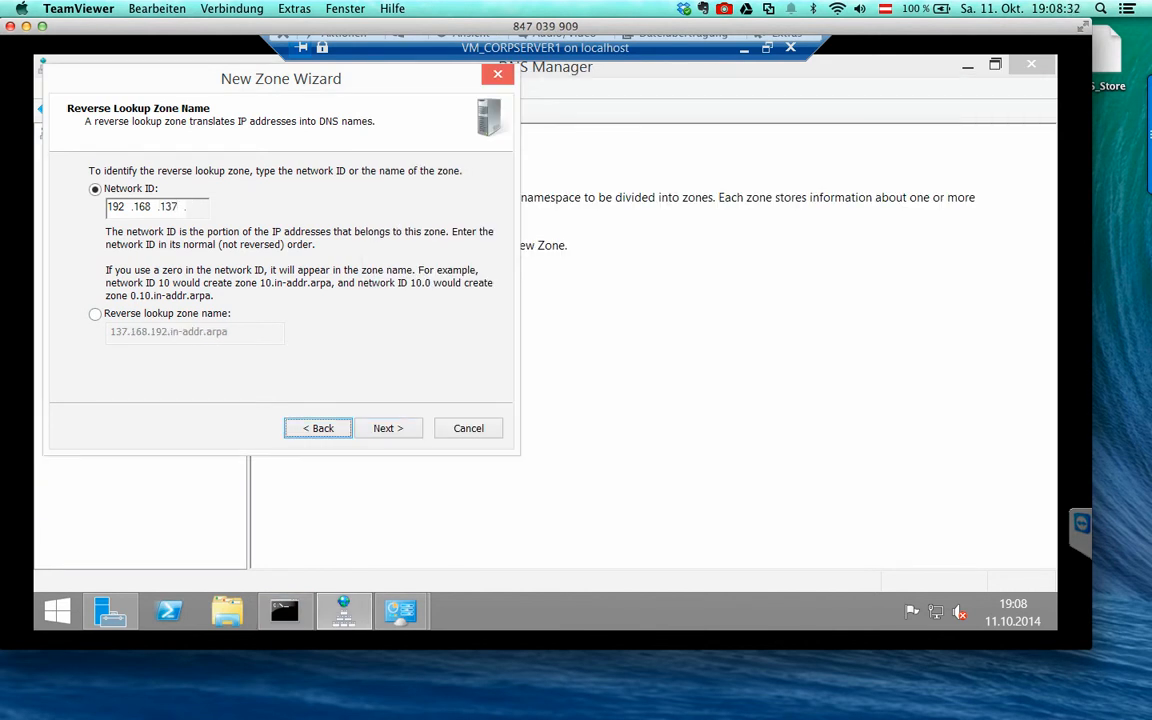
left_click(388, 430)
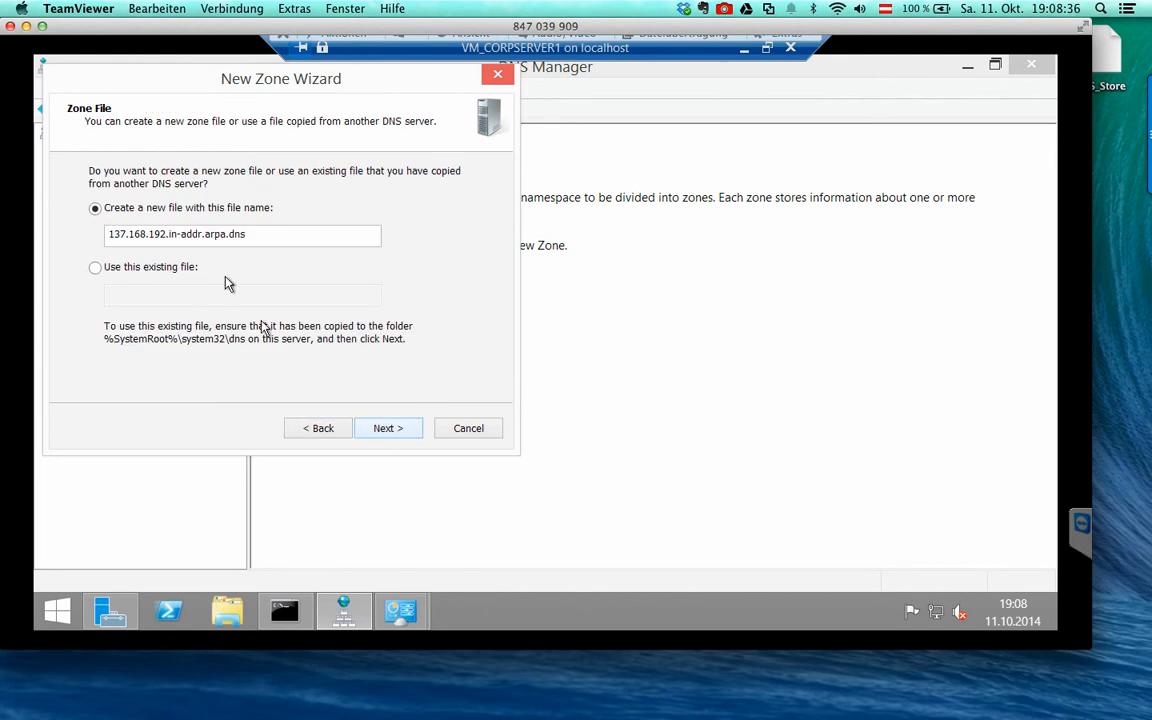
- Create the reverse zone with the new zone file 137.168.192.in-addr.arpa.dns and without allowing dynamic updates
left_click(377, 431)
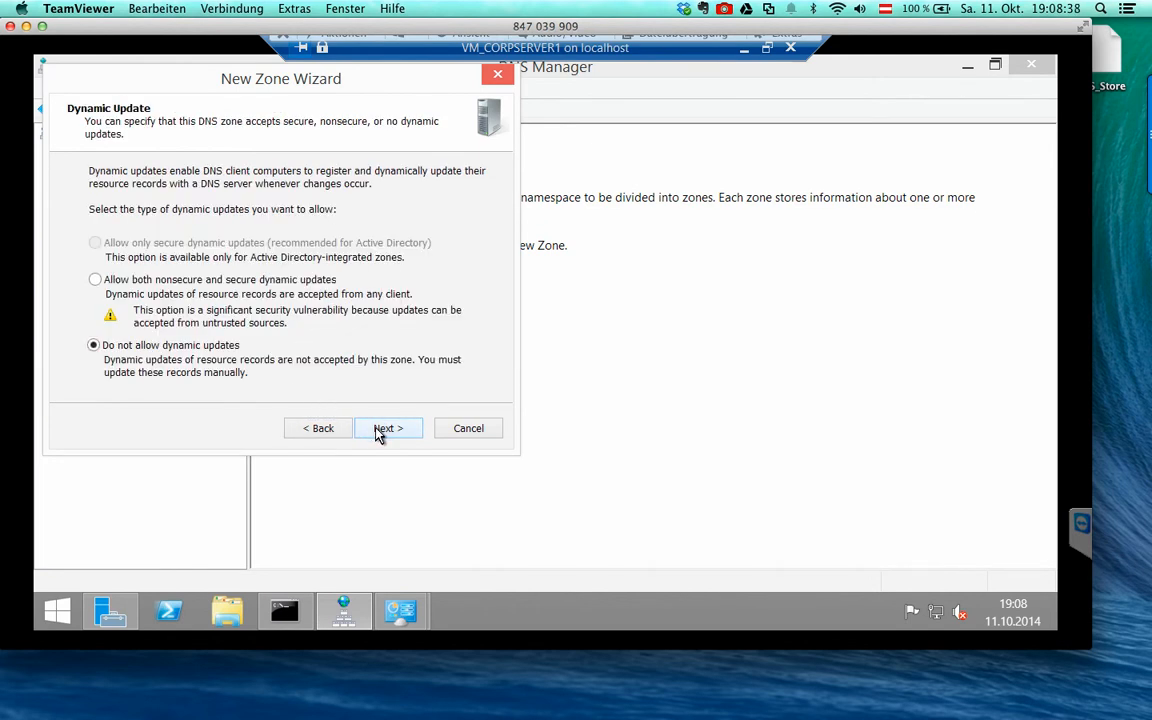
left_click(378, 431)
left_click(379, 430)
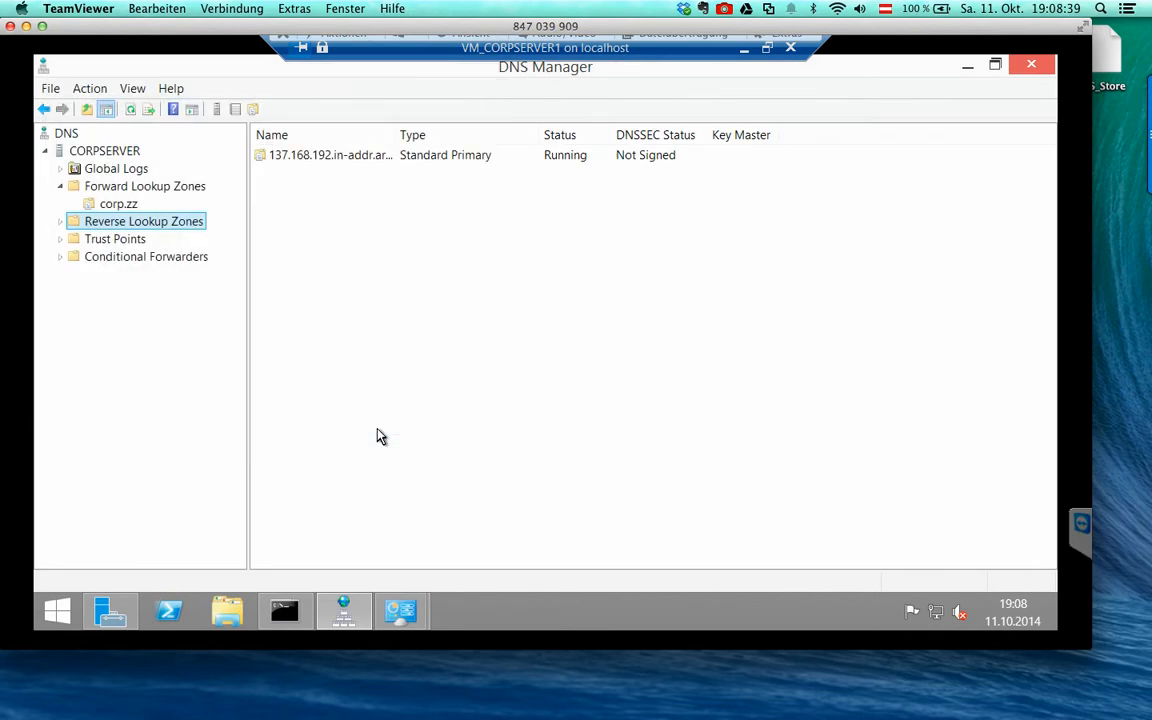
- Open the 137.168.192.in-addr.arpa zone, check its records, review its general, zone transfer and name server properties, and close them unchanged
double_click(155, 223)
left_click(158, 240)
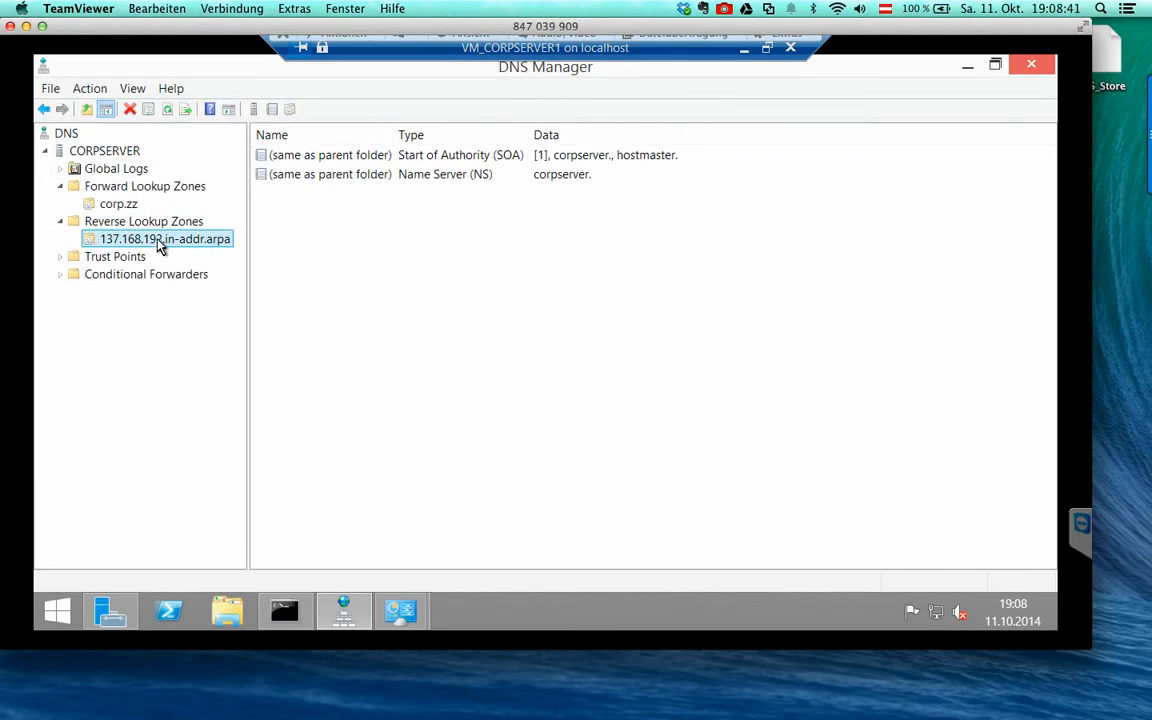
left_click(322, 158)
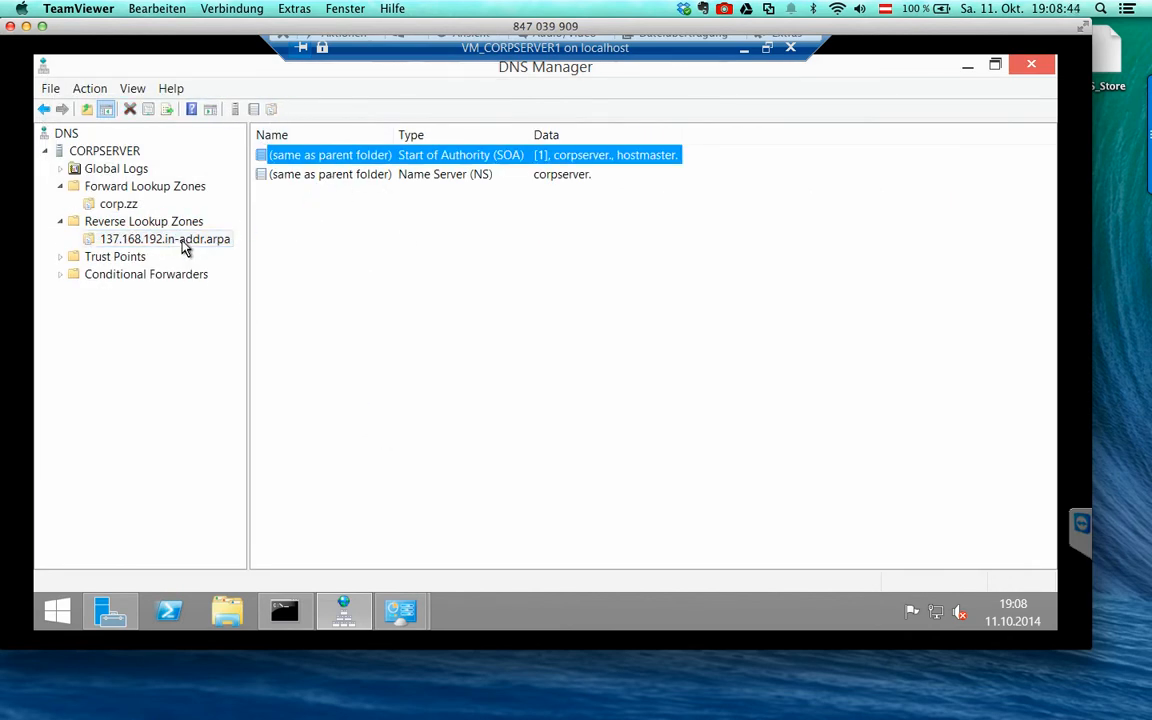
right_click(183, 241)
left_click(268, 507)
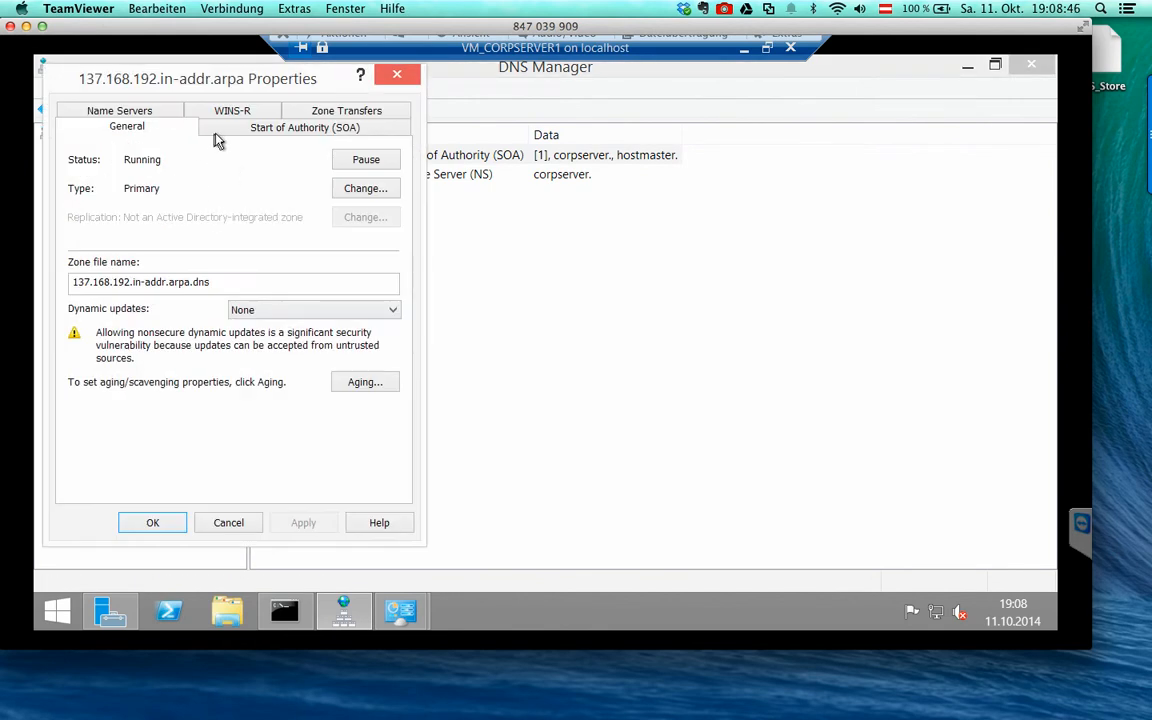
left_click(205, 124)
left_click(330, 113)
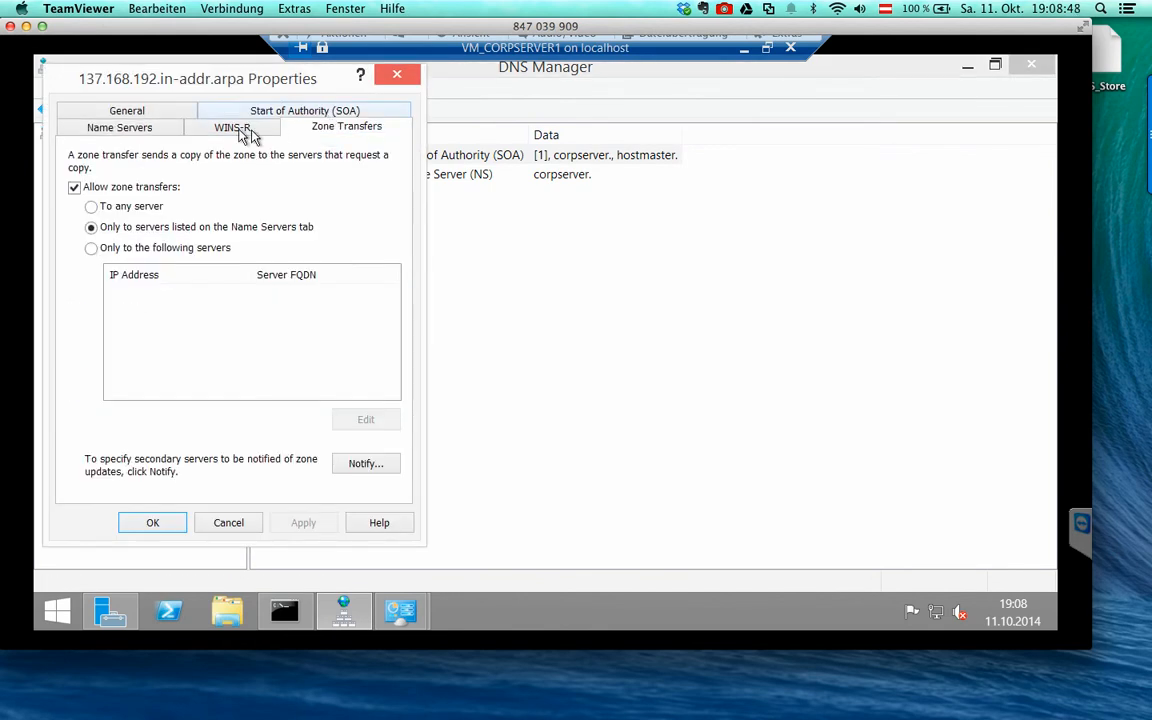
left_click(143, 129)
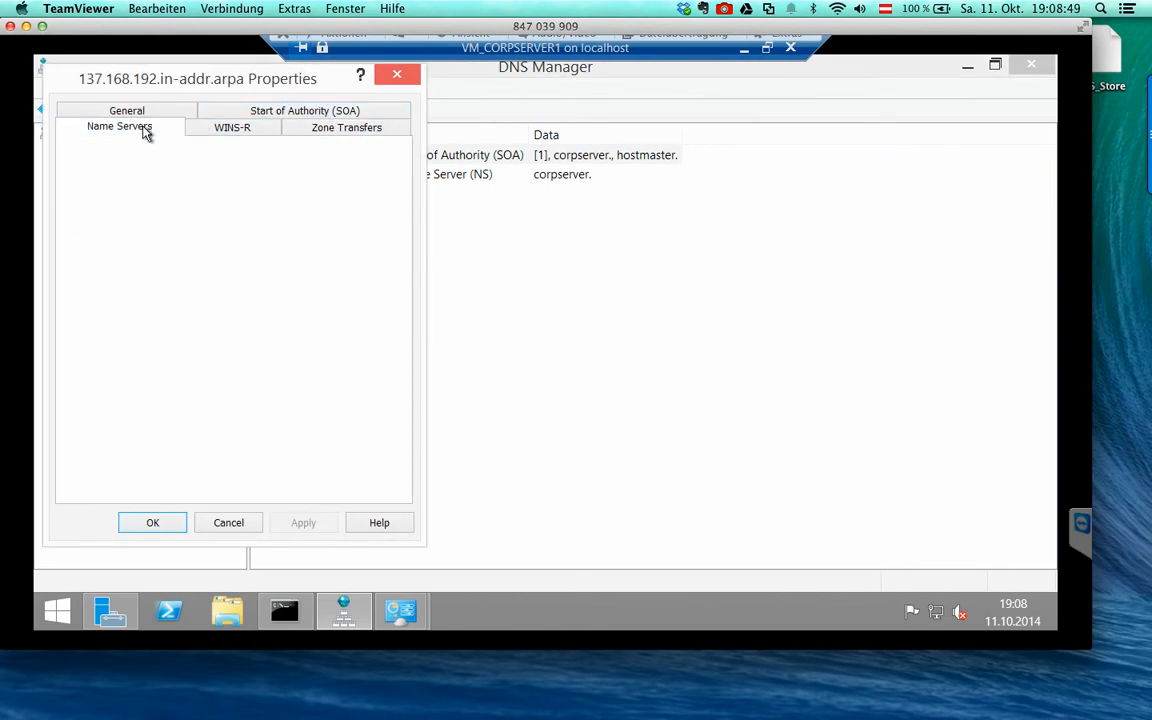
left_click(230, 524)
- Add a host record named webserver with IP address 192.168.137.127 and an associated pointer record to the corp.zz zone
left_click(128, 202)
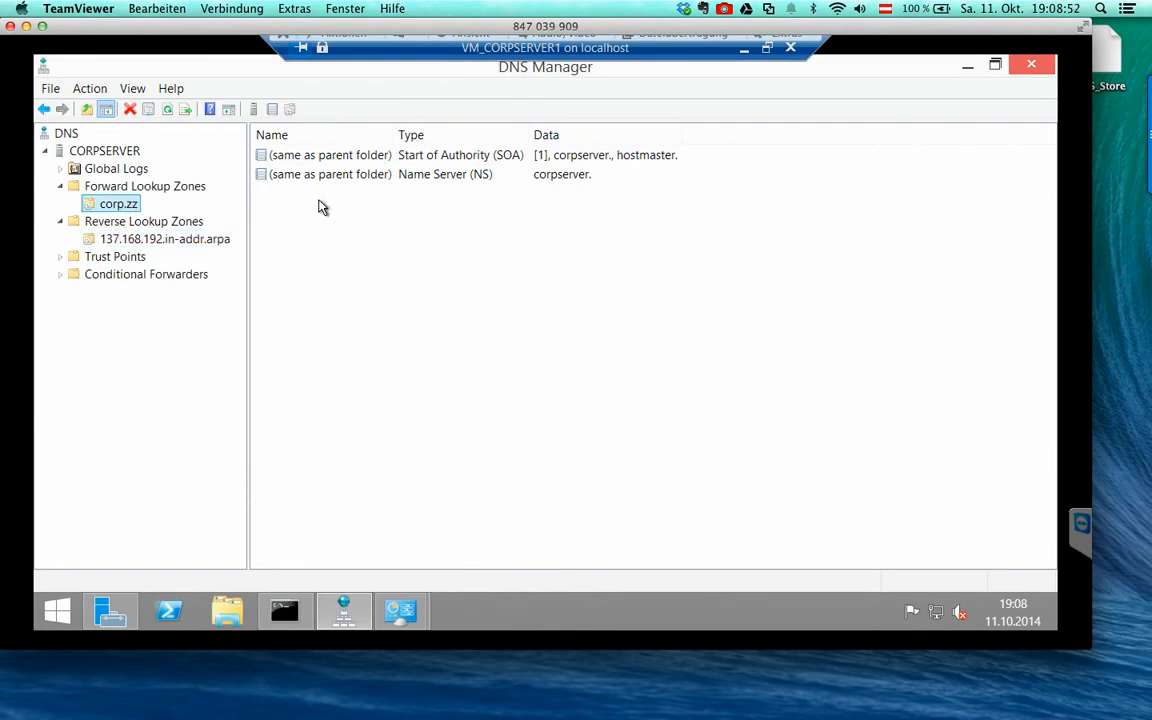
right_click(122, 205)
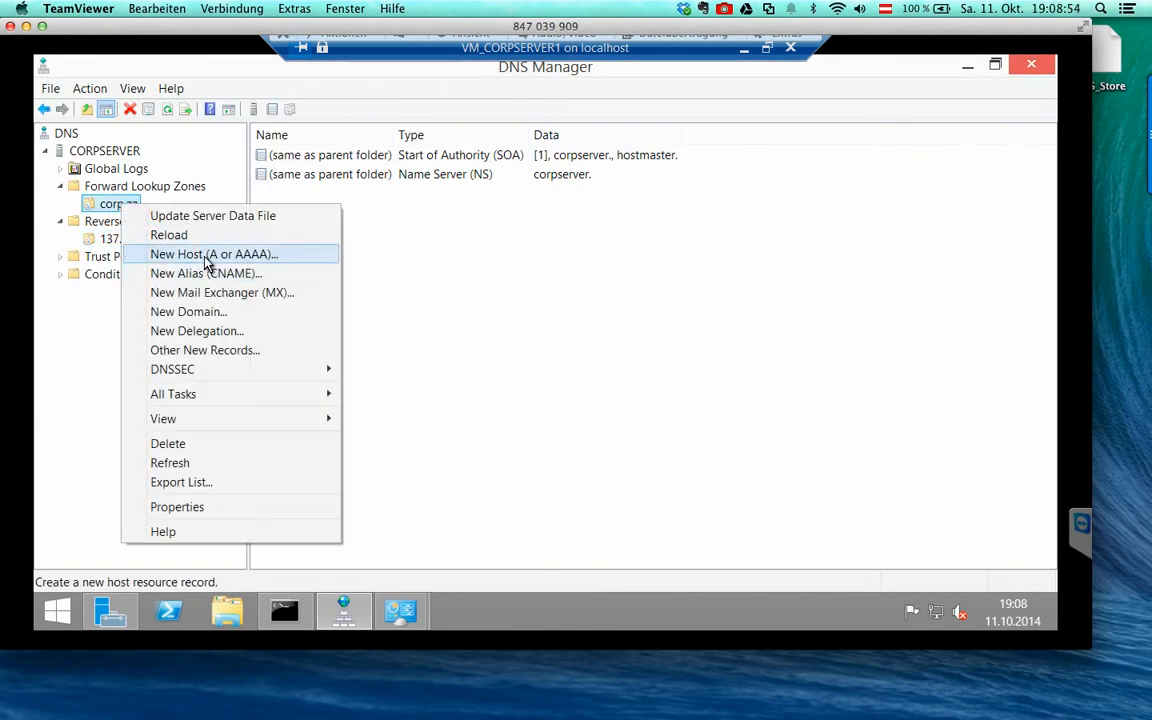
left_click(188, 253)
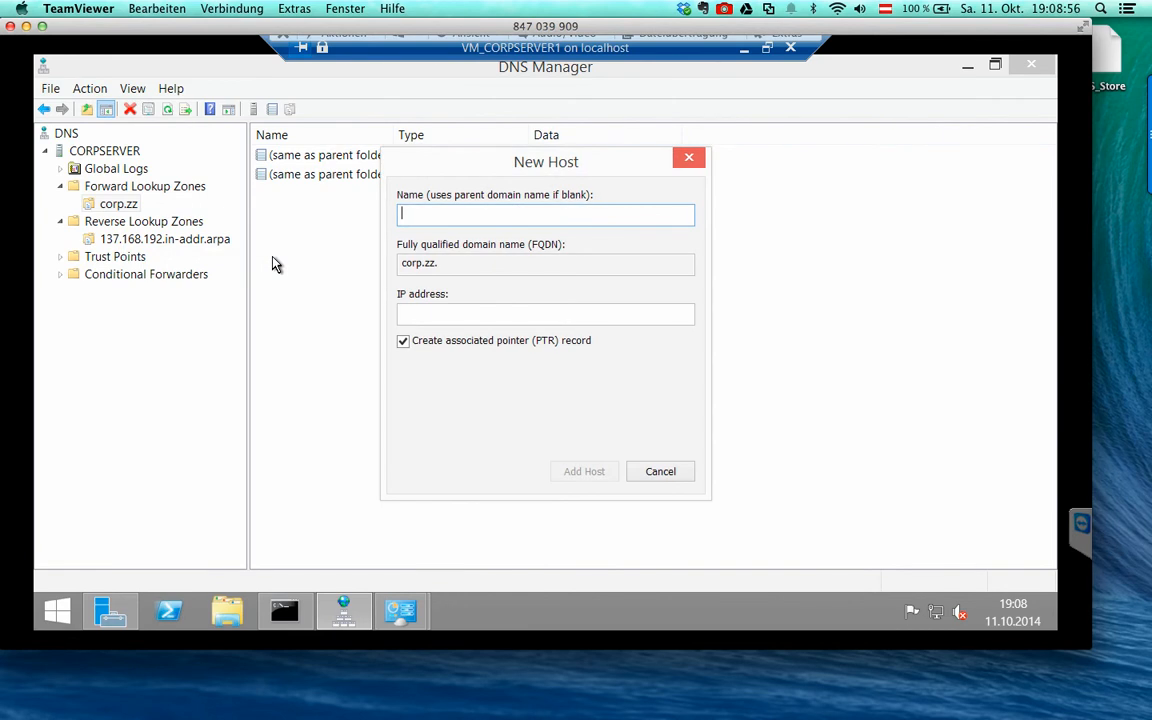
type("webserver")
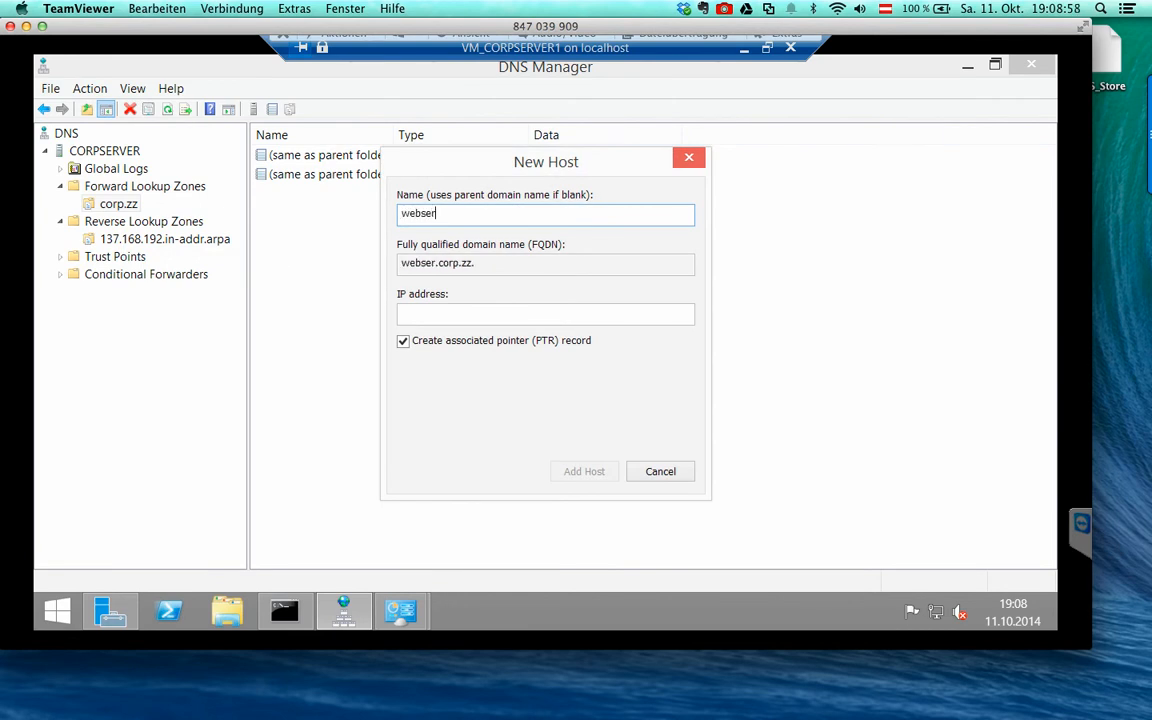
key("Tab")
key("Tab")
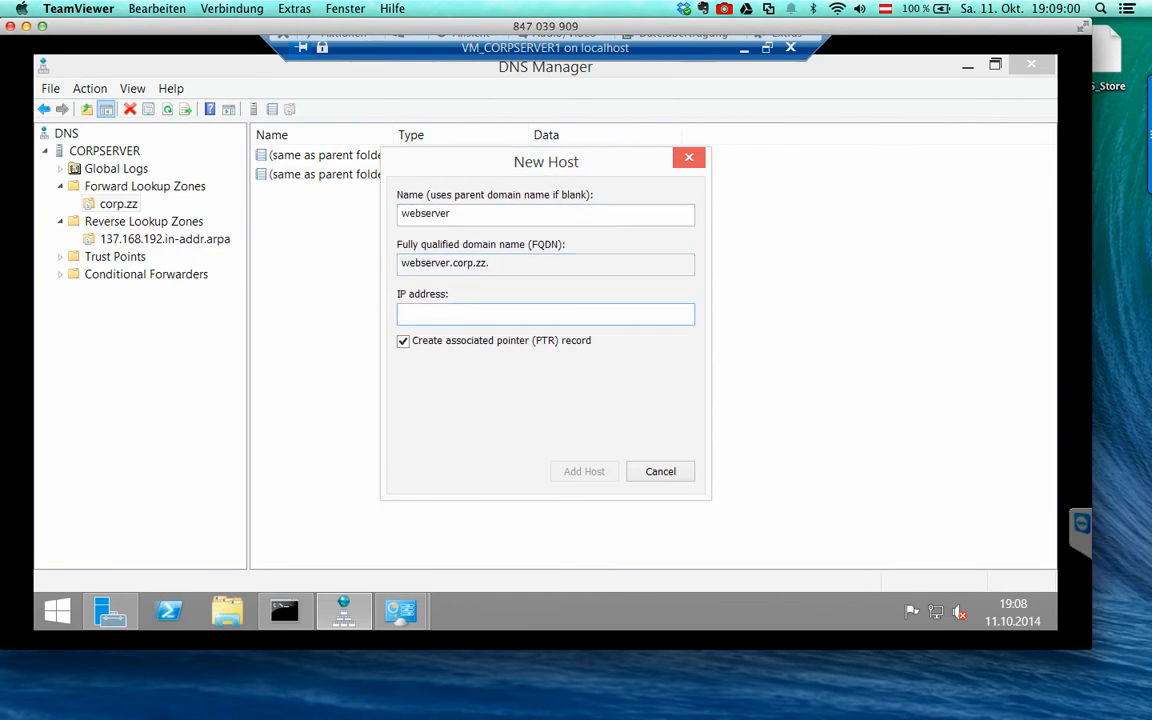
type("192.168.137.127")
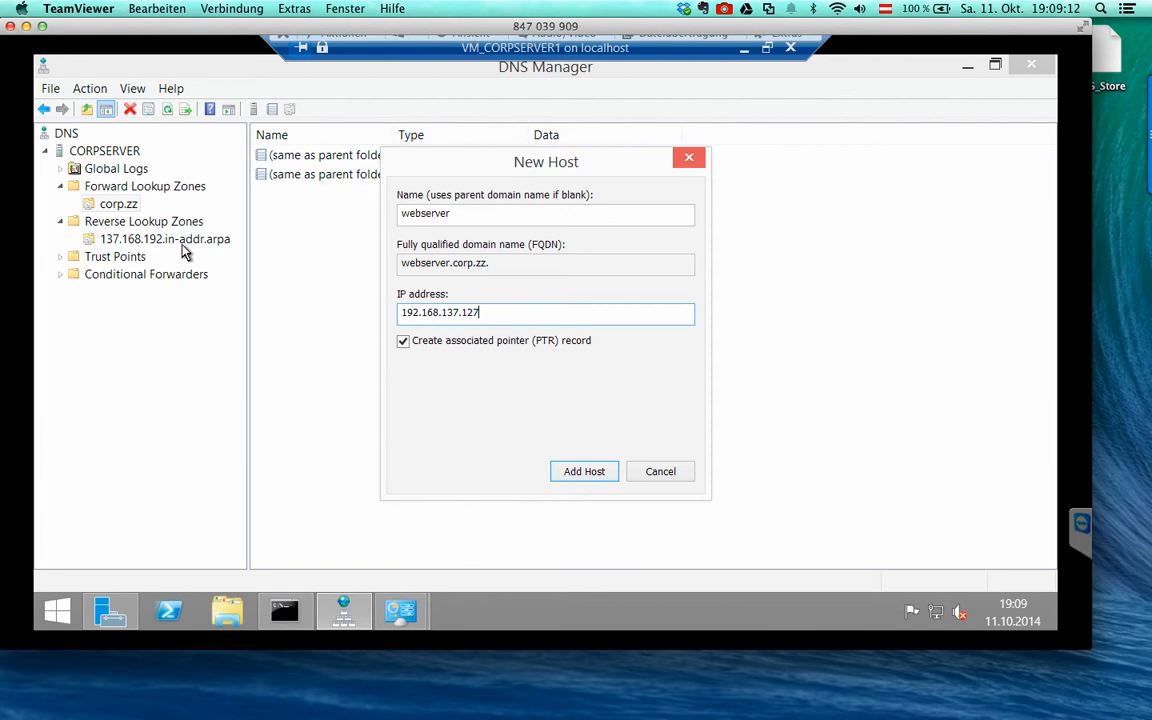
left_click(592, 471)
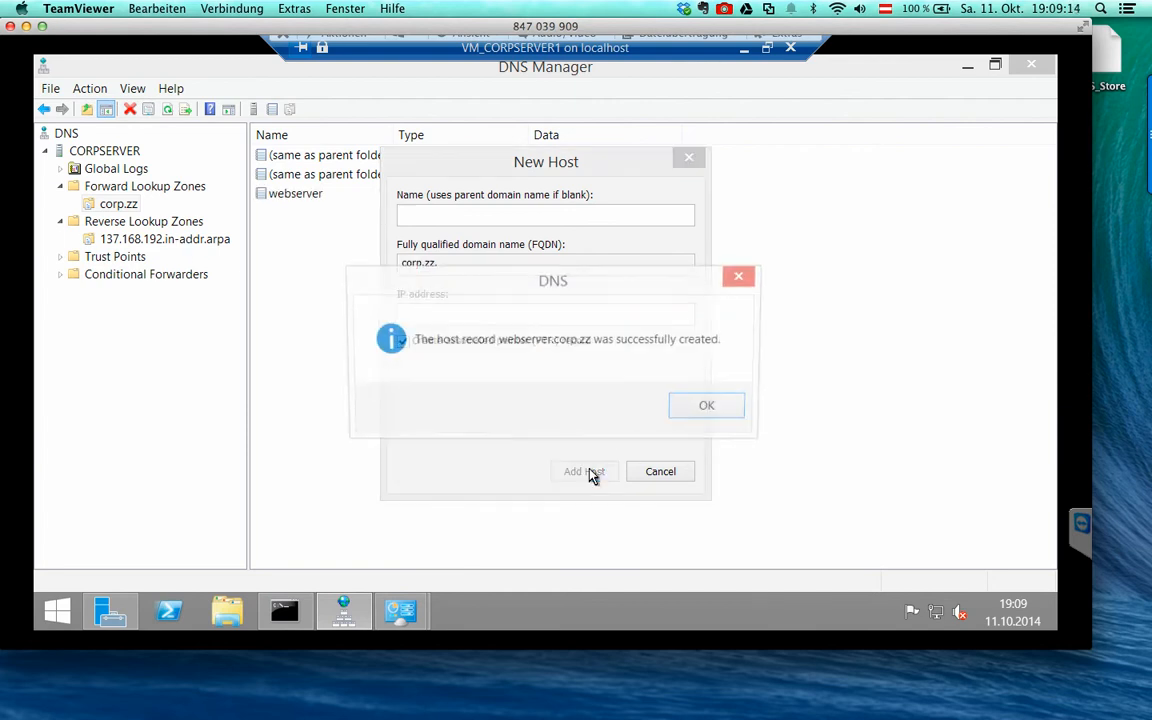
left_click(703, 410)
left_click(655, 470)
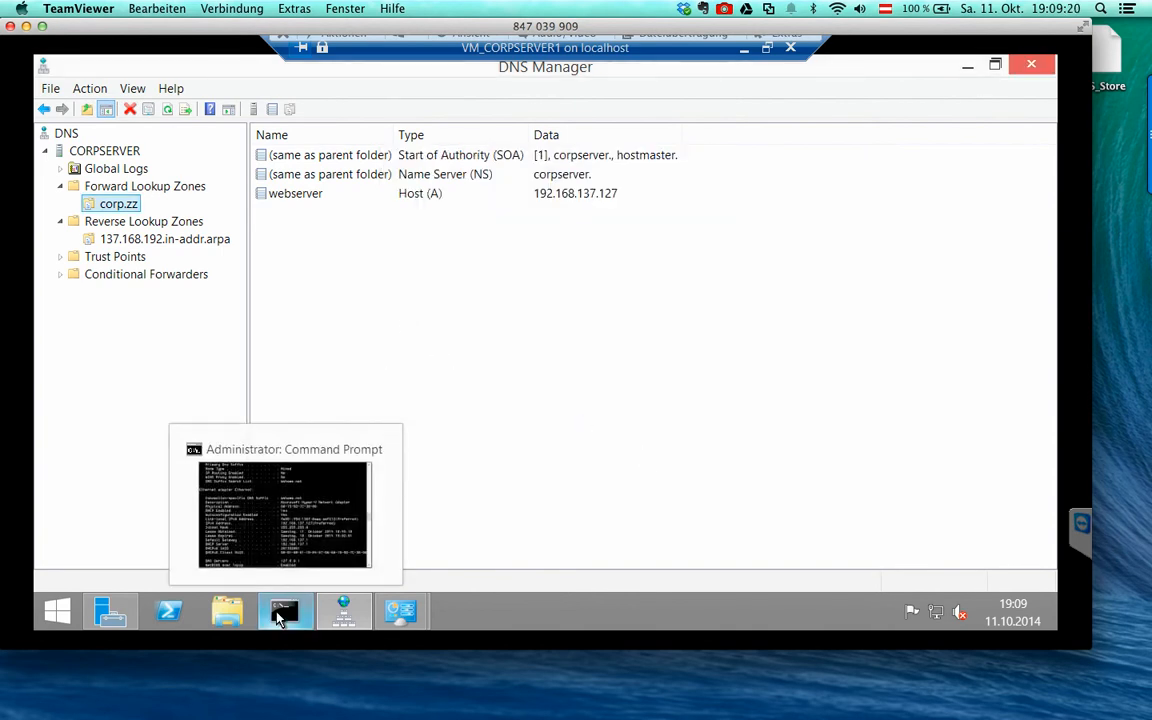
- Switch to the Command Prompt and query the short name webserver twice with nslookup
left_click(281, 617)
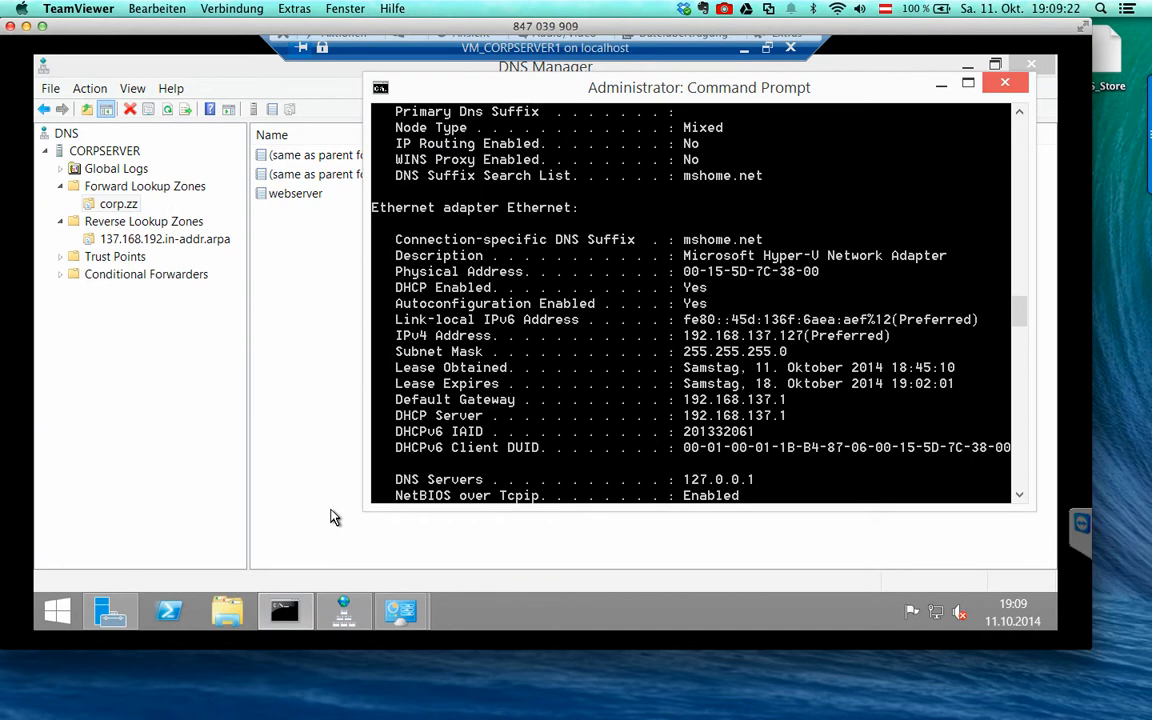
type("nslookup")
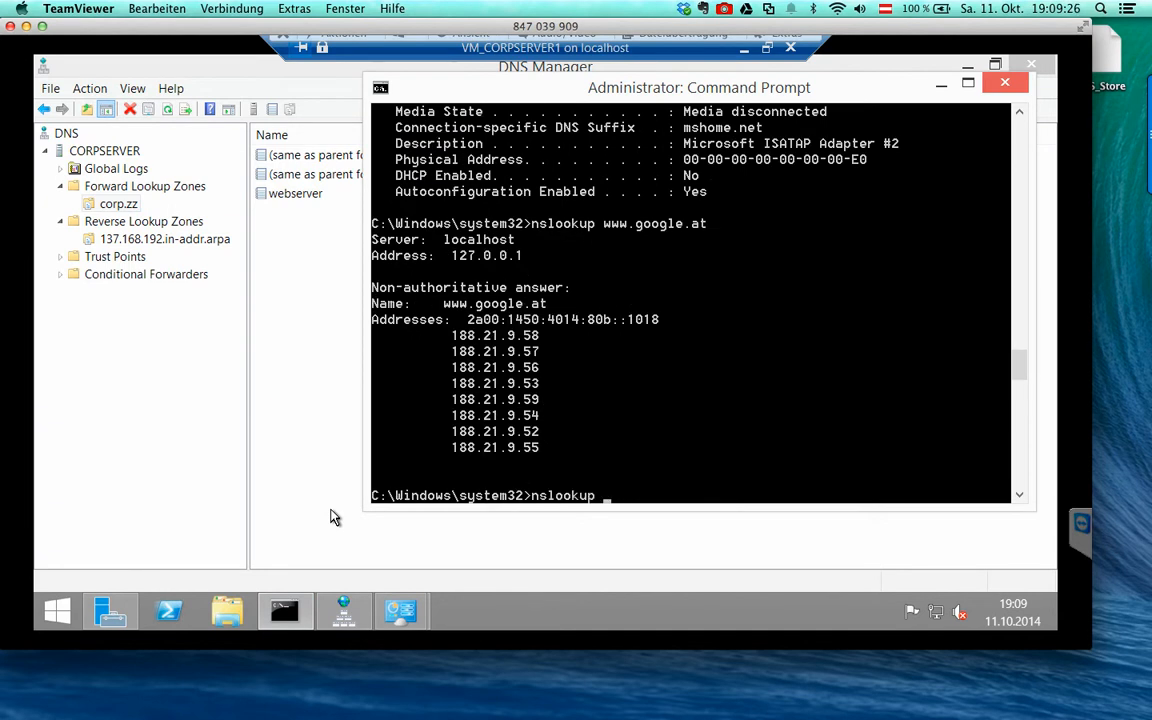
type(" webserver")
key("Return")
key("Up")
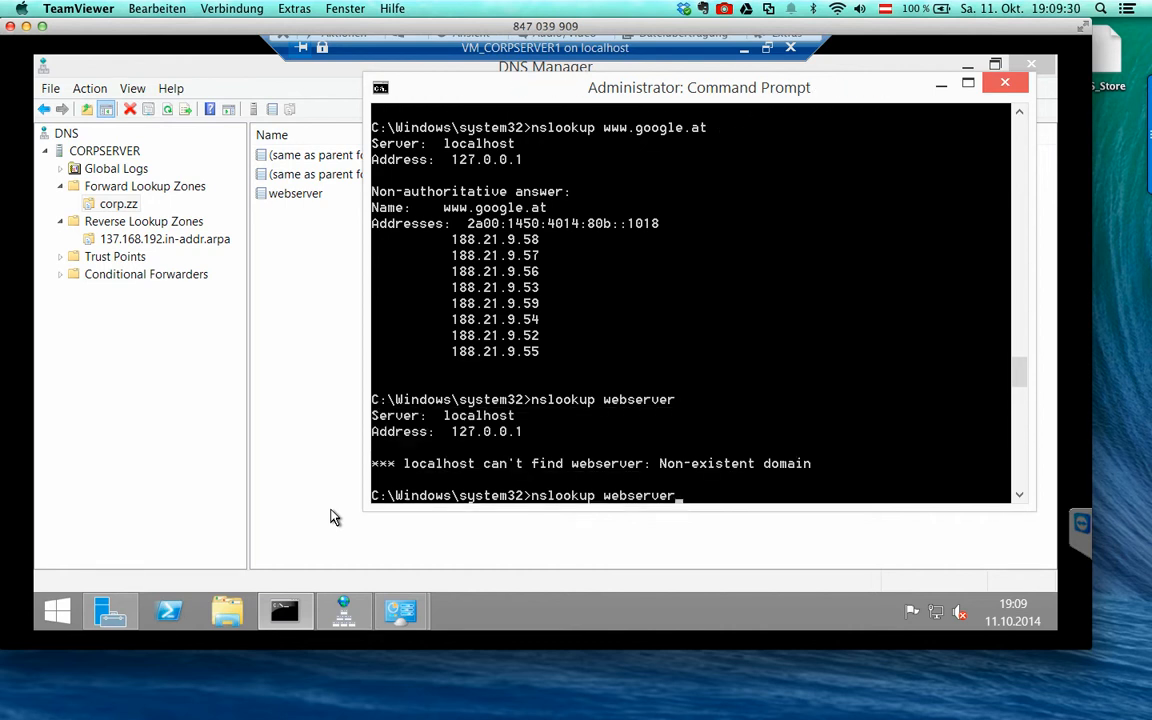
key("Return")
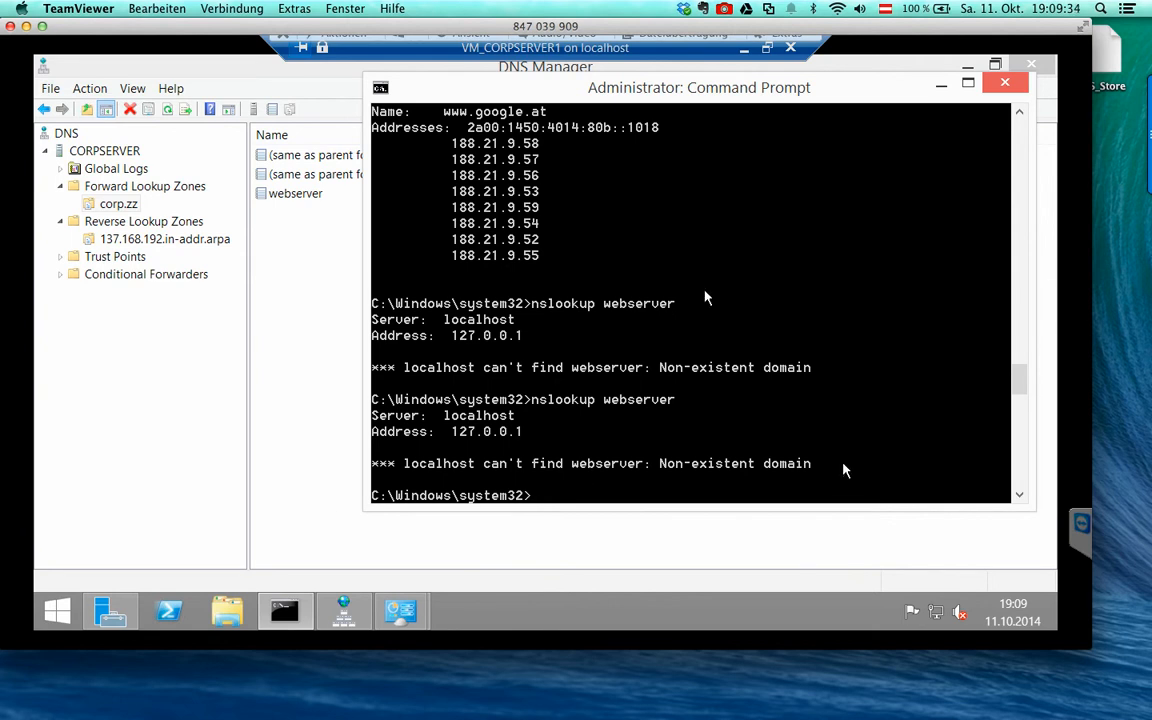
- Query the fully qualified name webserver.corp.zz with nslookup to test forward resolution
left_click_drag(481, 84, 604, 117)
key("Up")
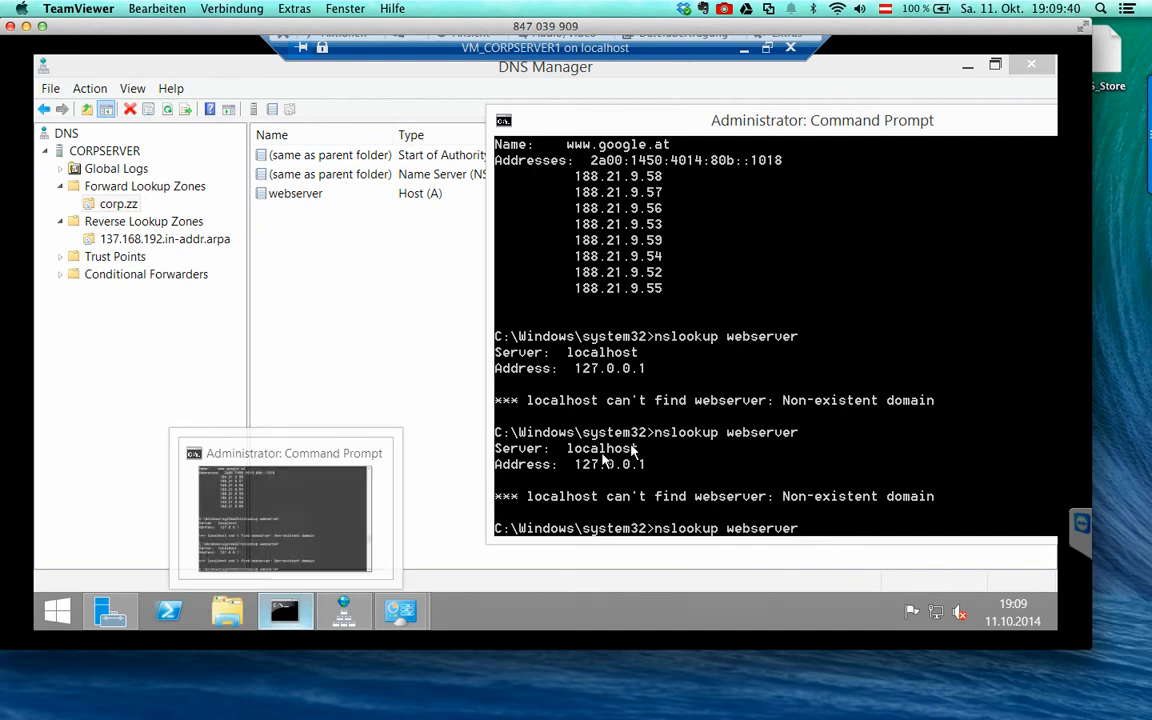
key("Up")
key("Down")
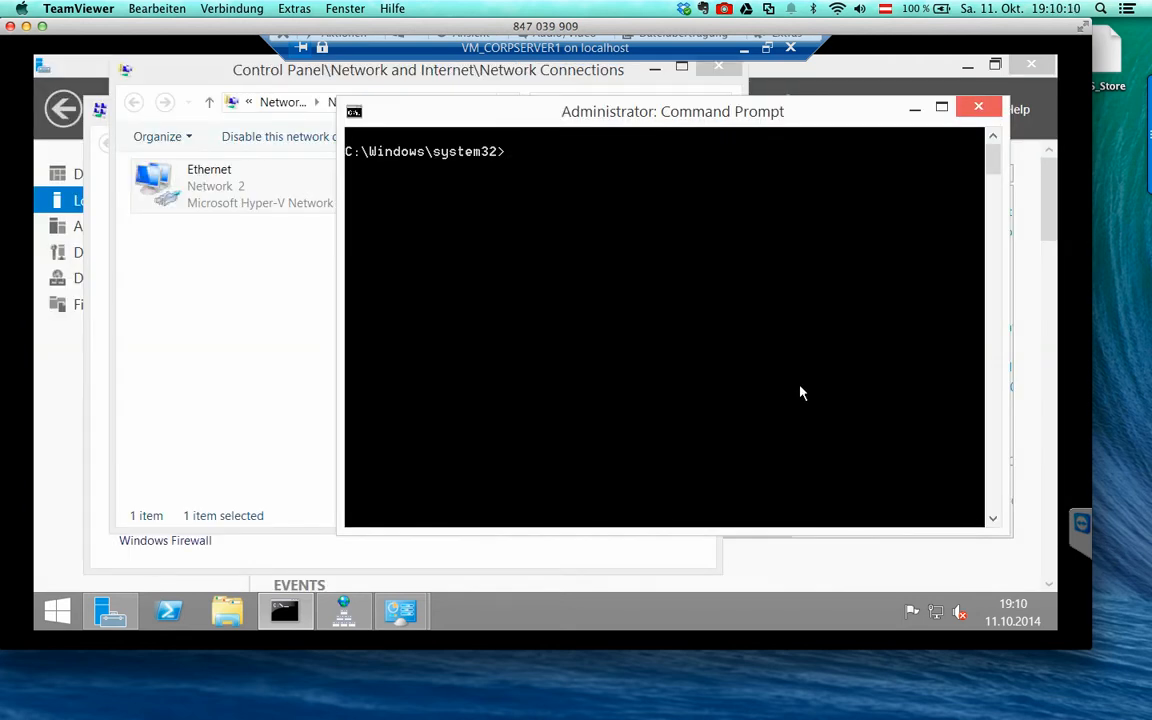
type("nslookup webserver.")
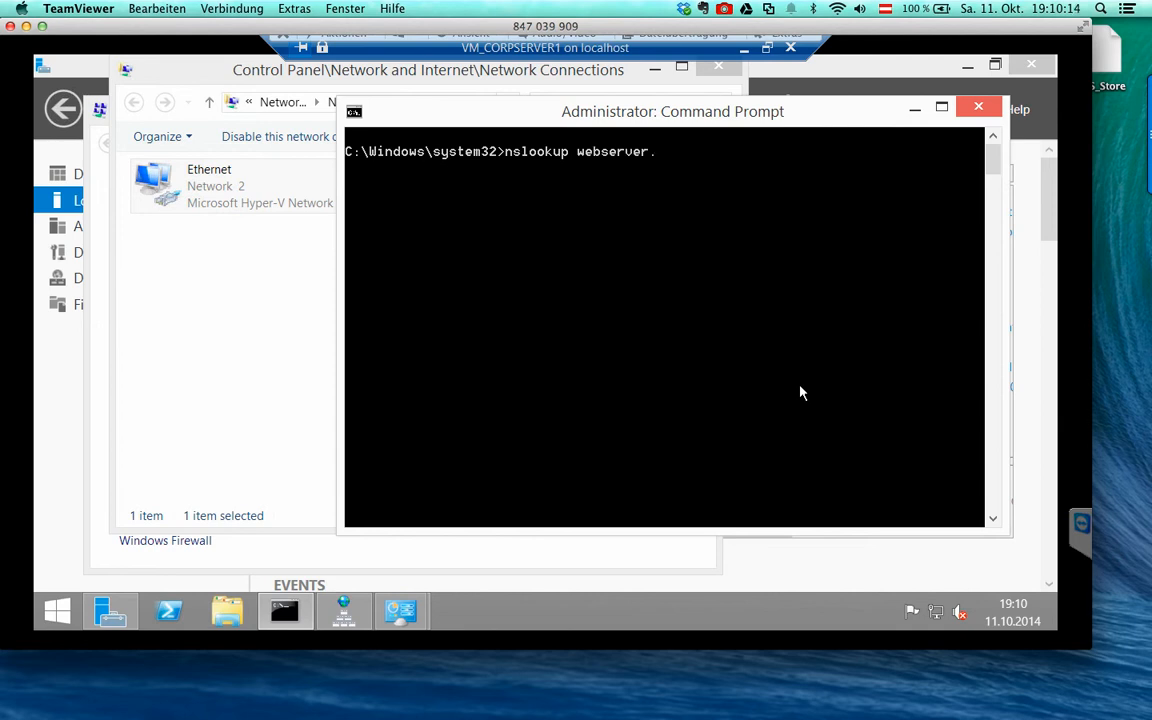
type("corp.zz")
key("Return")
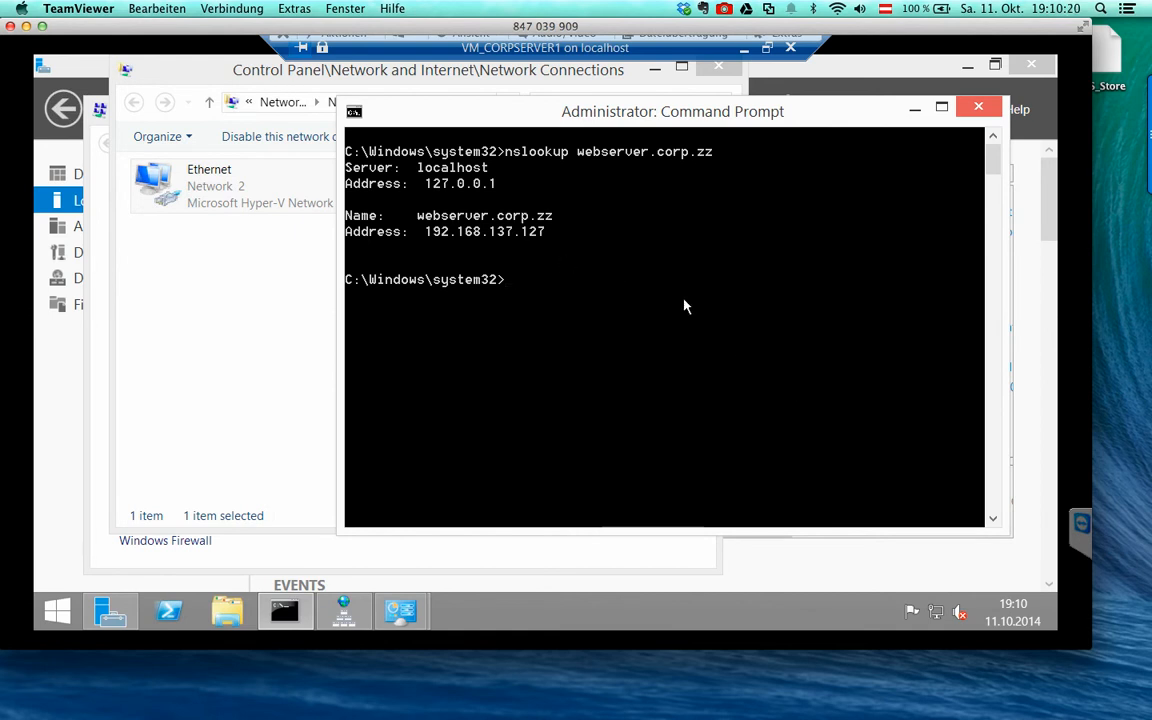
- Run nslookup on the IP address 192.168.137.127 to test reverse resolution
key("Up")
key("BackSpace")
key("BackSpace")
key("BackSpace")
key("BackSpace")
key("BackSpace")
key("BackSpace")
key("BackSpace")
key("BackSpace")
key("BackSpace")
key("BackSpace")
key("BackSpace")
key("BackSpace")
key("BackSpace")
key("BackSpace")
key("BackSpace")
key("BackSpace")
key("BackSpace")
right_click(672, 117)
mouse_move(746, 245)
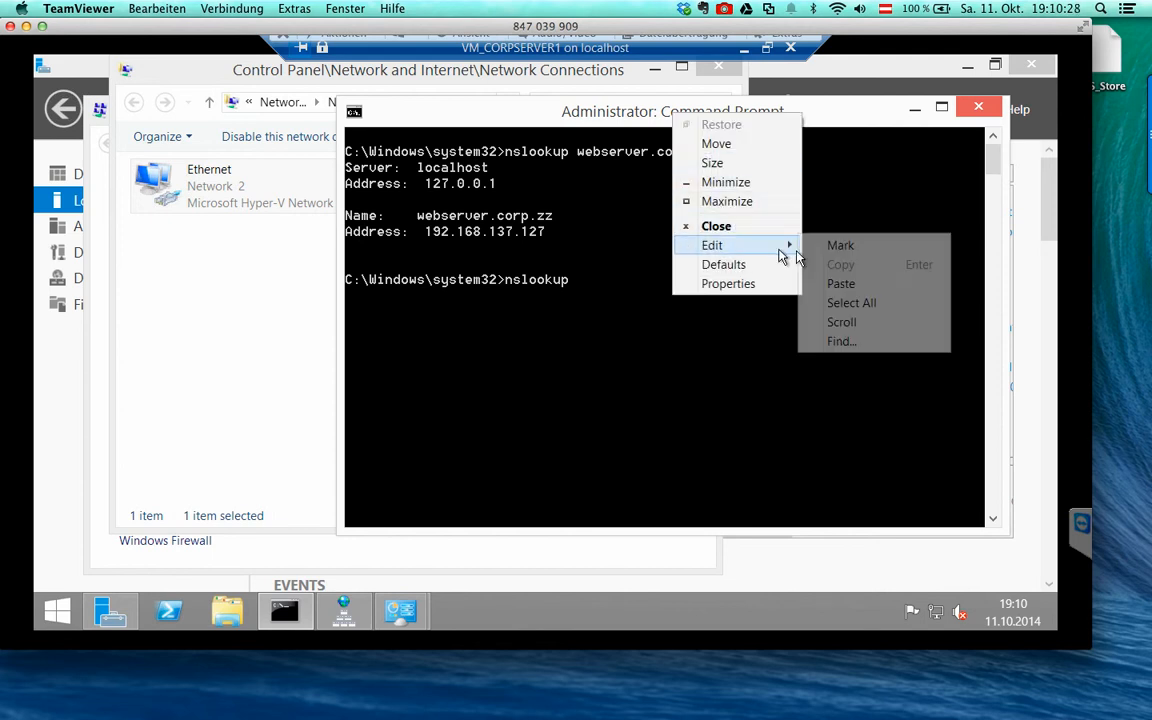
left_click(838, 283)
key("Return")
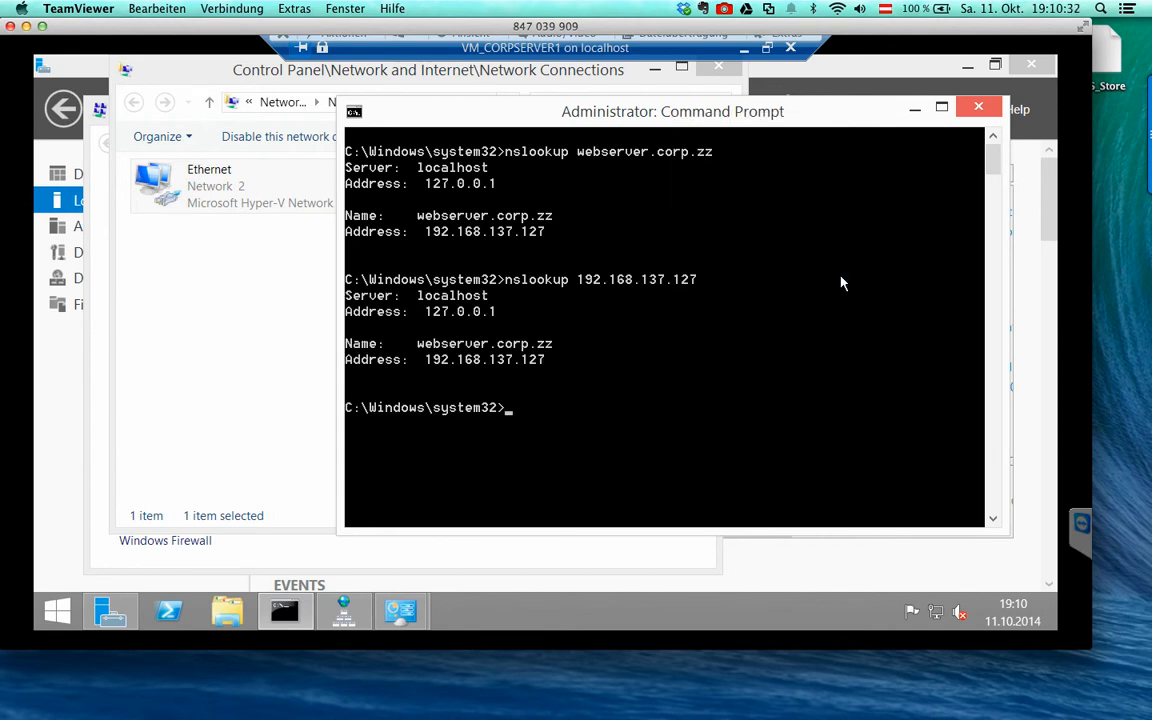
- Rework the earlier name query to run nslookup on fileserver.corp.zz
key("Up")
key("Up")
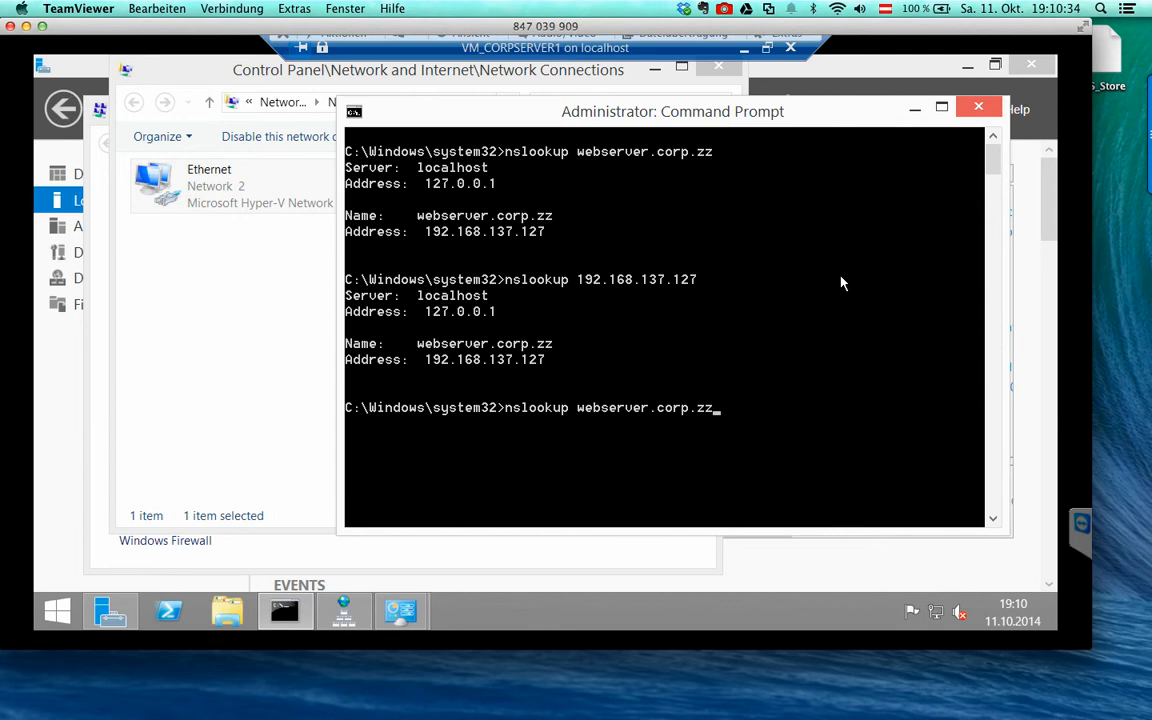
key("Left")
key("Left")
key("Left")
key("Left")
key("Left")
key("Left")
key("Left")
key("Left")
key("BackSpace")
key("BackSpace")
key("BackSpace")
key("BackSpace")
key("BackSpace")
key("BackSpace")
key("BackSpace")
key("BackSpace")
key("BackSpace")
type("fileserver")
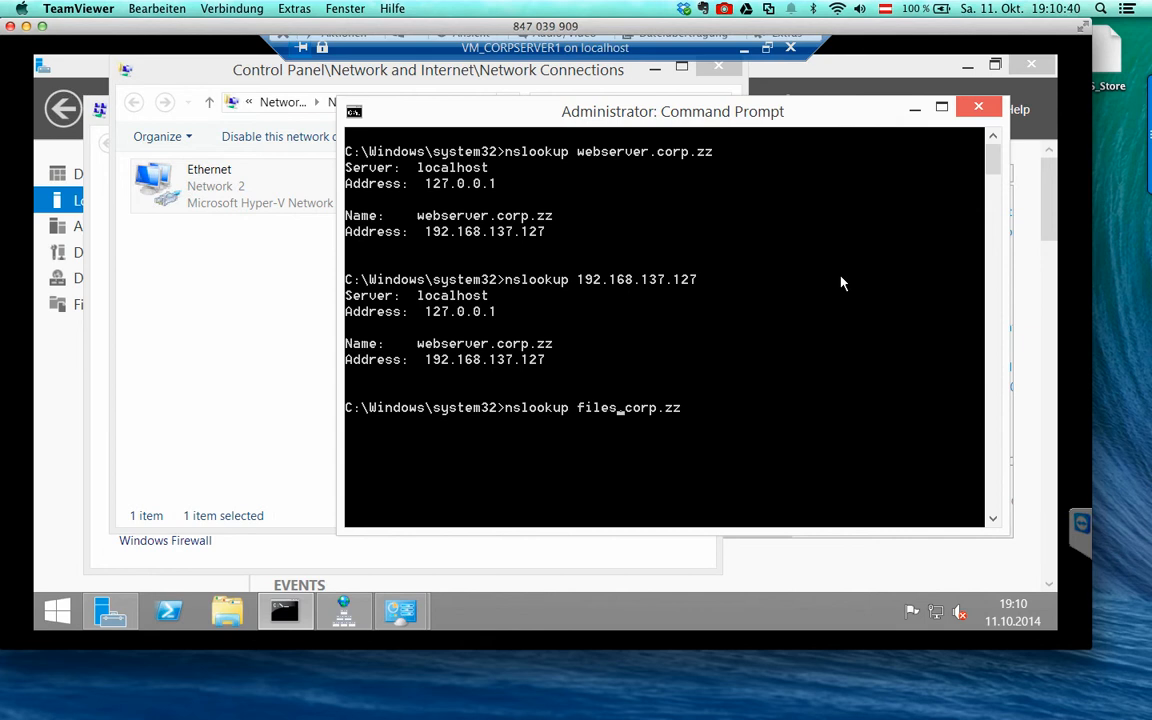
key("Return")
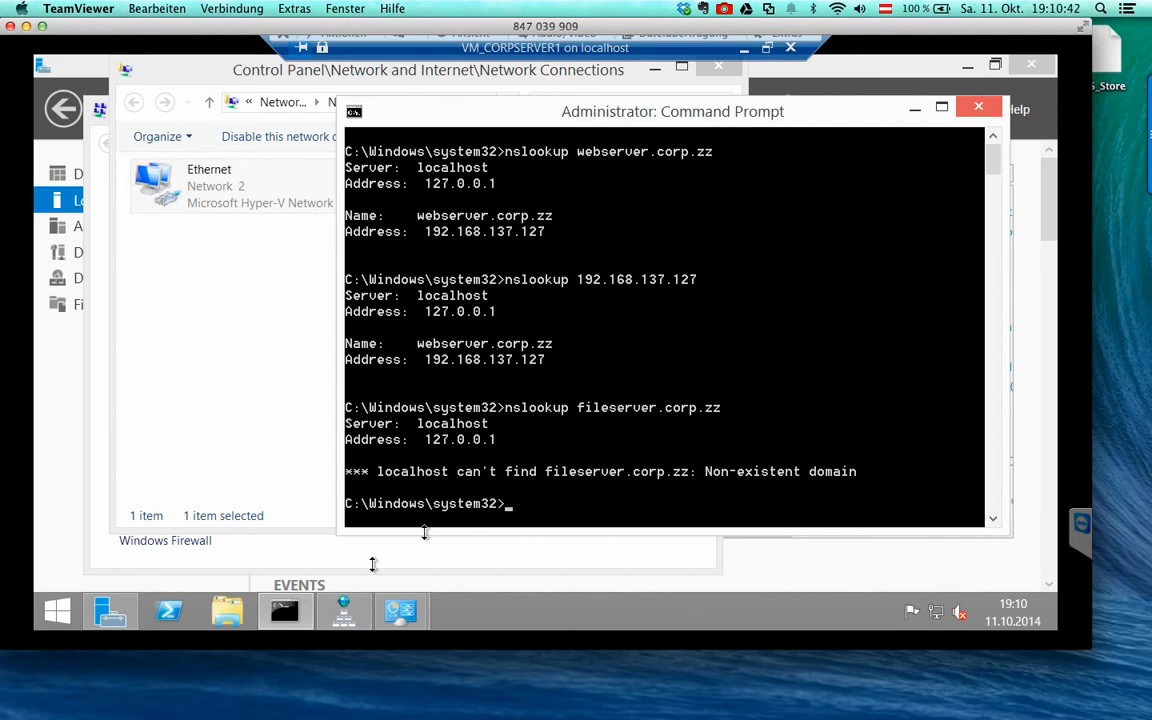
- Return to DNS Manager and delete the webserver host record from the corp.zz zone
left_click(343, 611)
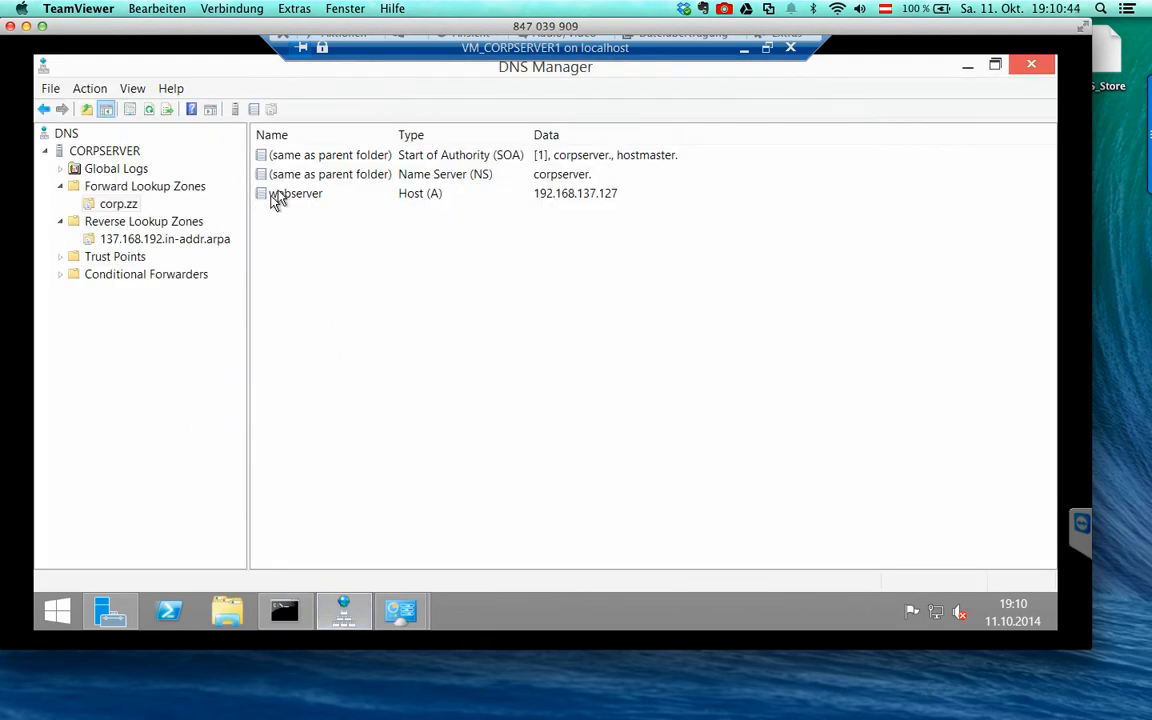
right_click(296, 227)
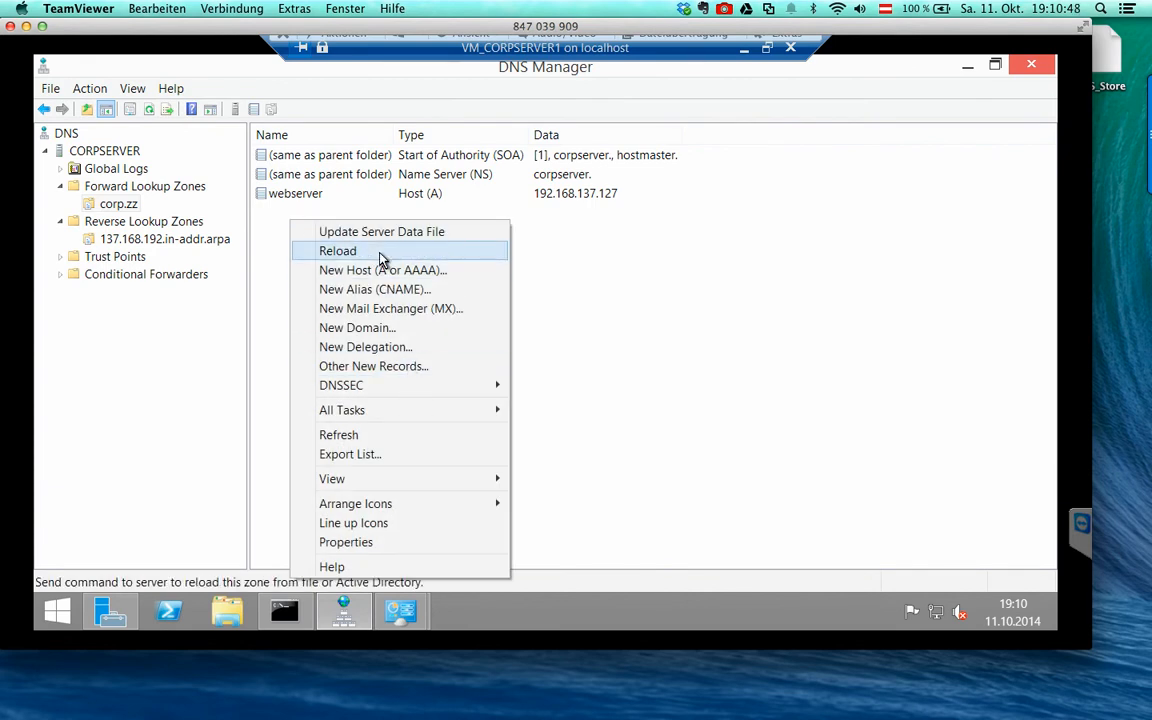
right_click(316, 198)
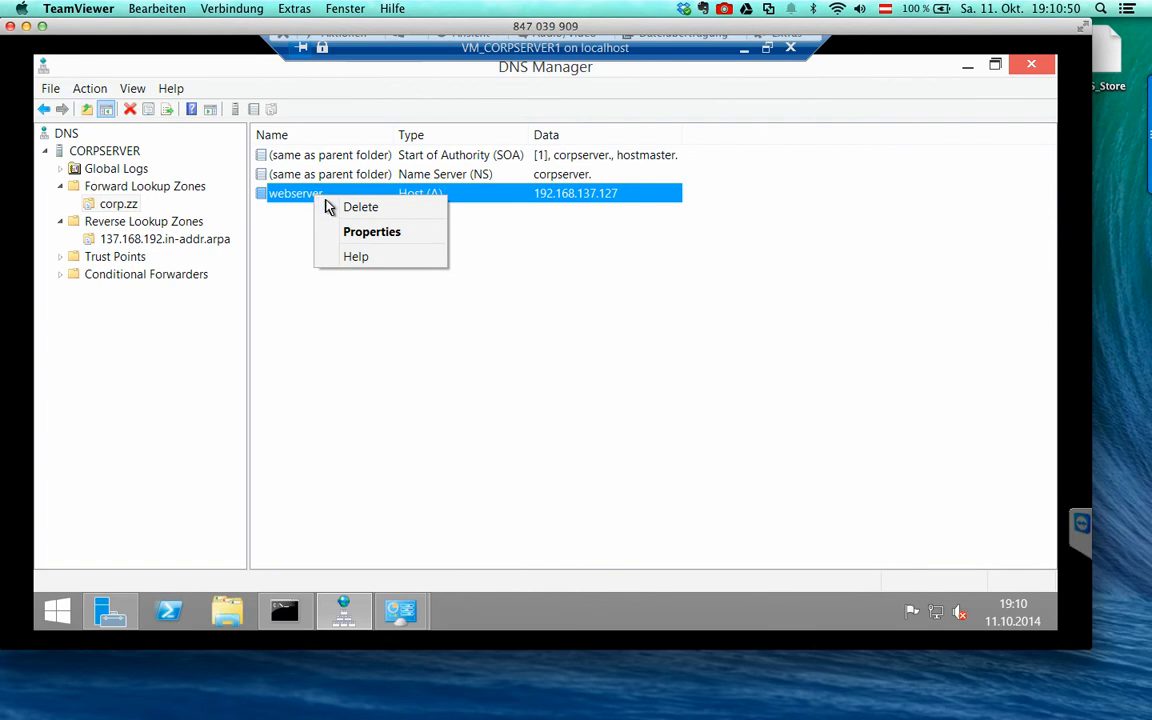
left_click(332, 208)
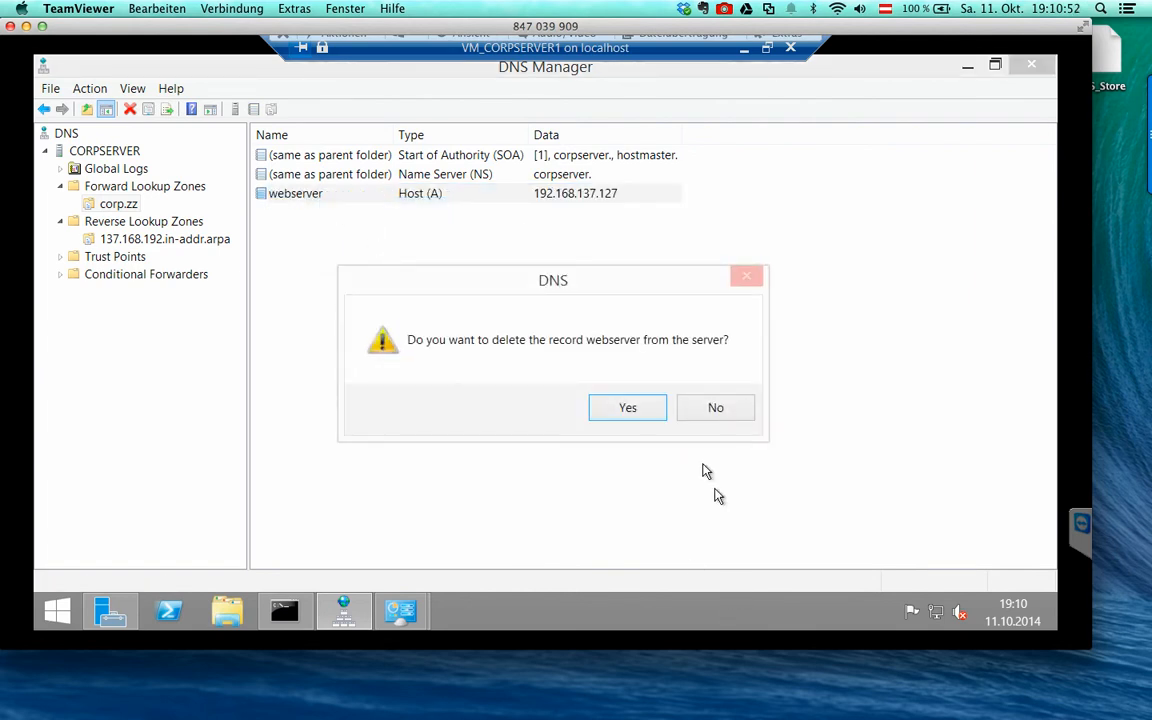
left_click(625, 407)
right_click(347, 235)
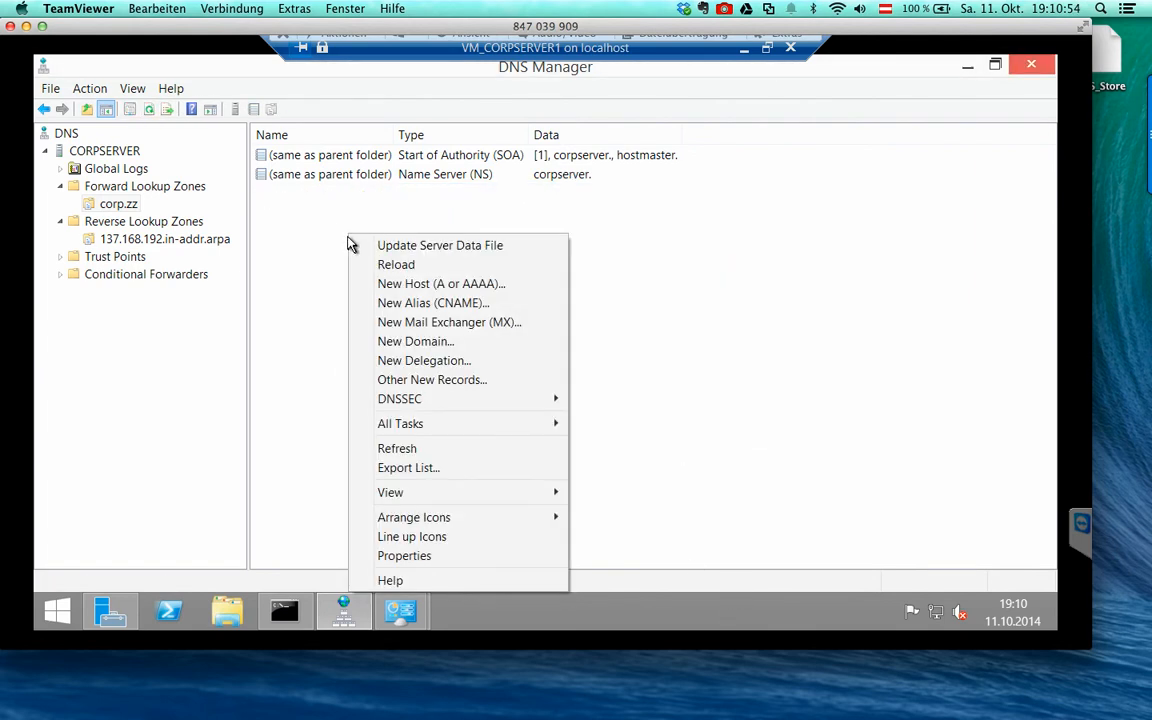
left_click(325, 236)
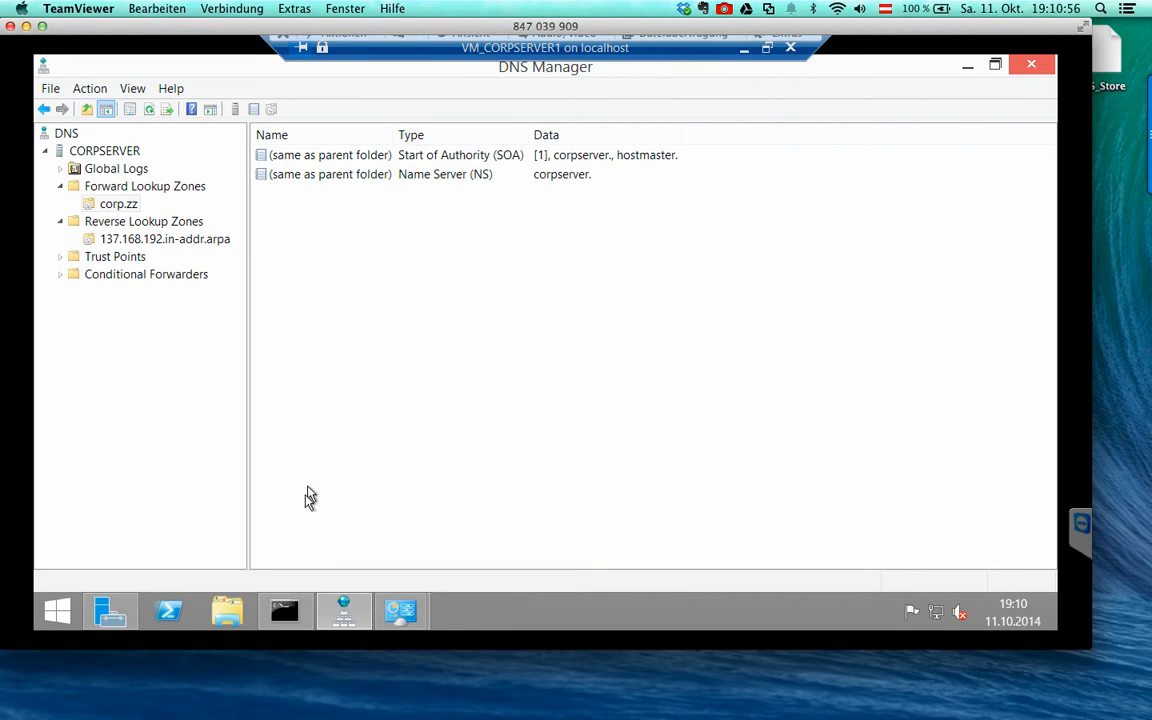
- Open the Ethernet adapter's Internet Protocol Version 4 properties and switch from automatic to manually specified IP and DNS server addresses
left_click(400, 610)
left_click(448, 563)
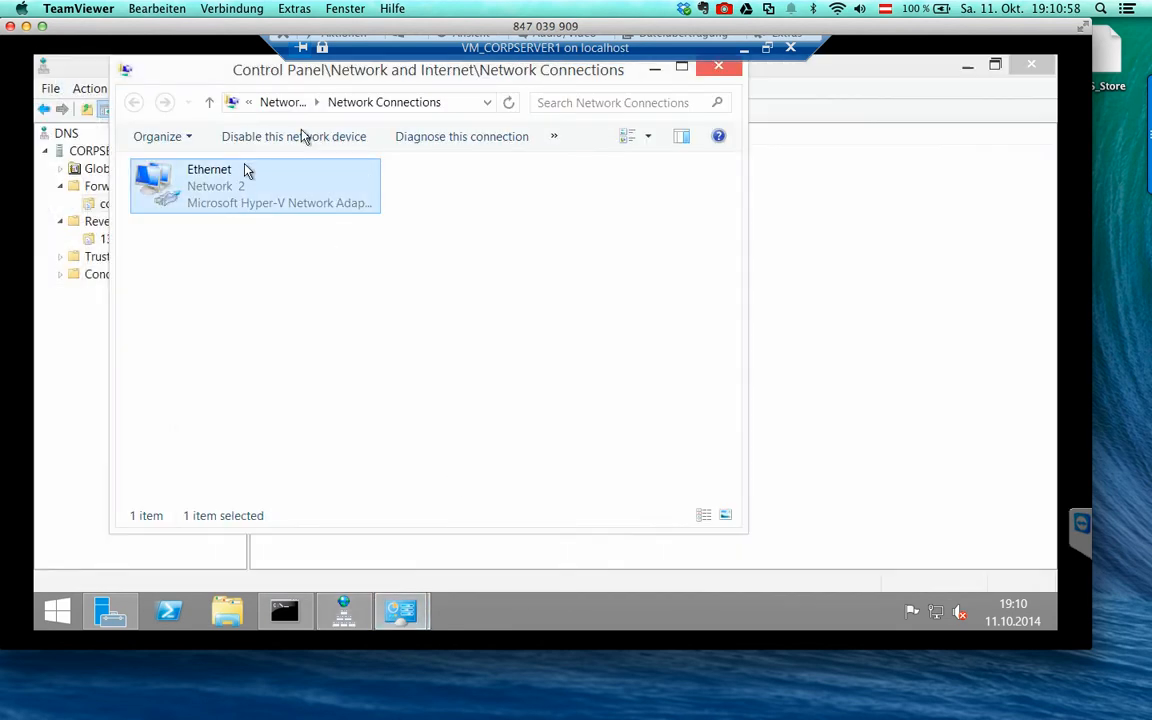
right_click(231, 180)
left_click(279, 349)
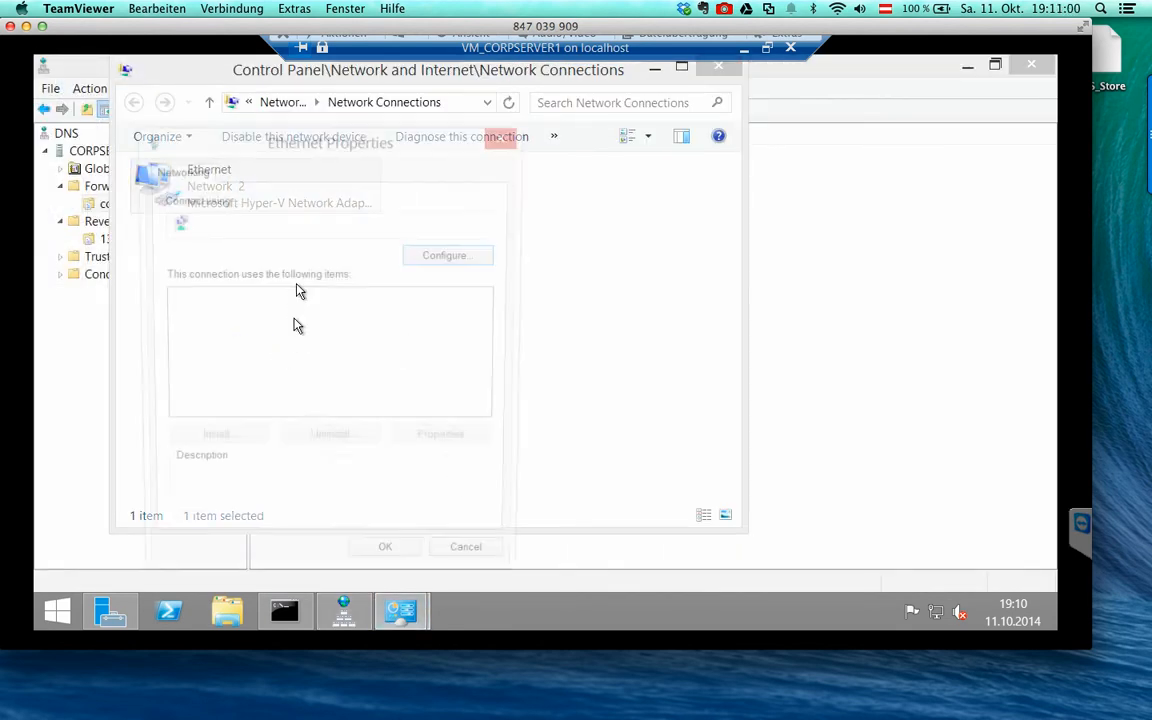
double_click(285, 414)
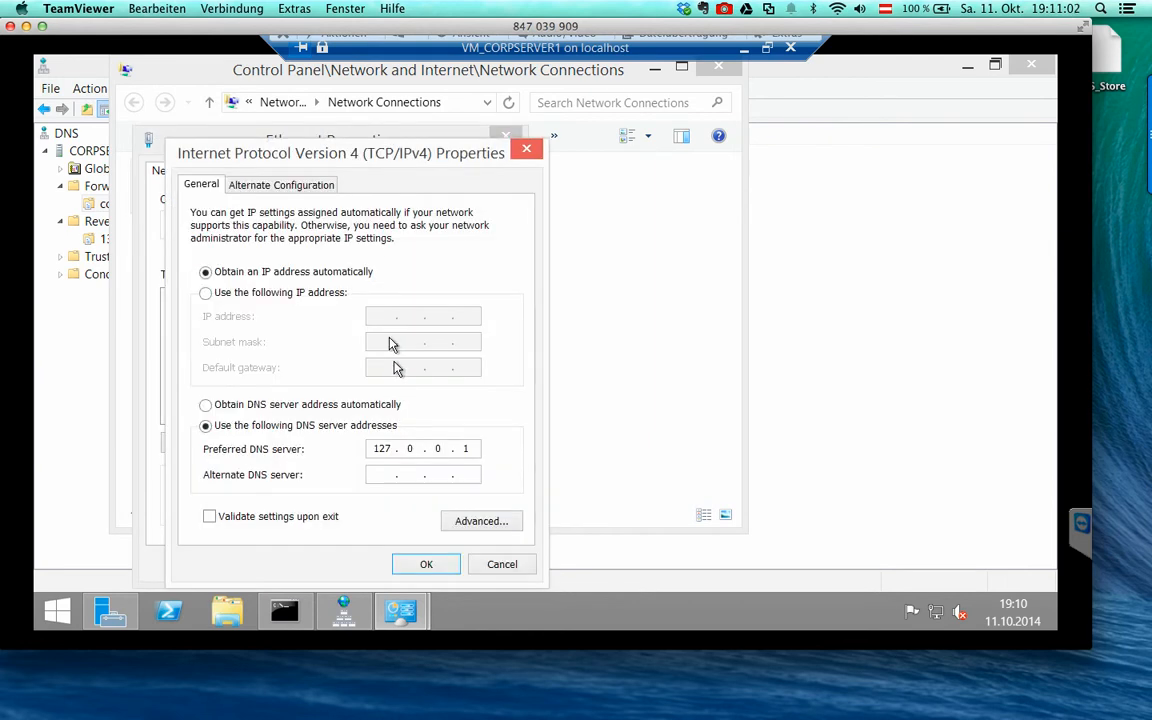
left_click(340, 405)
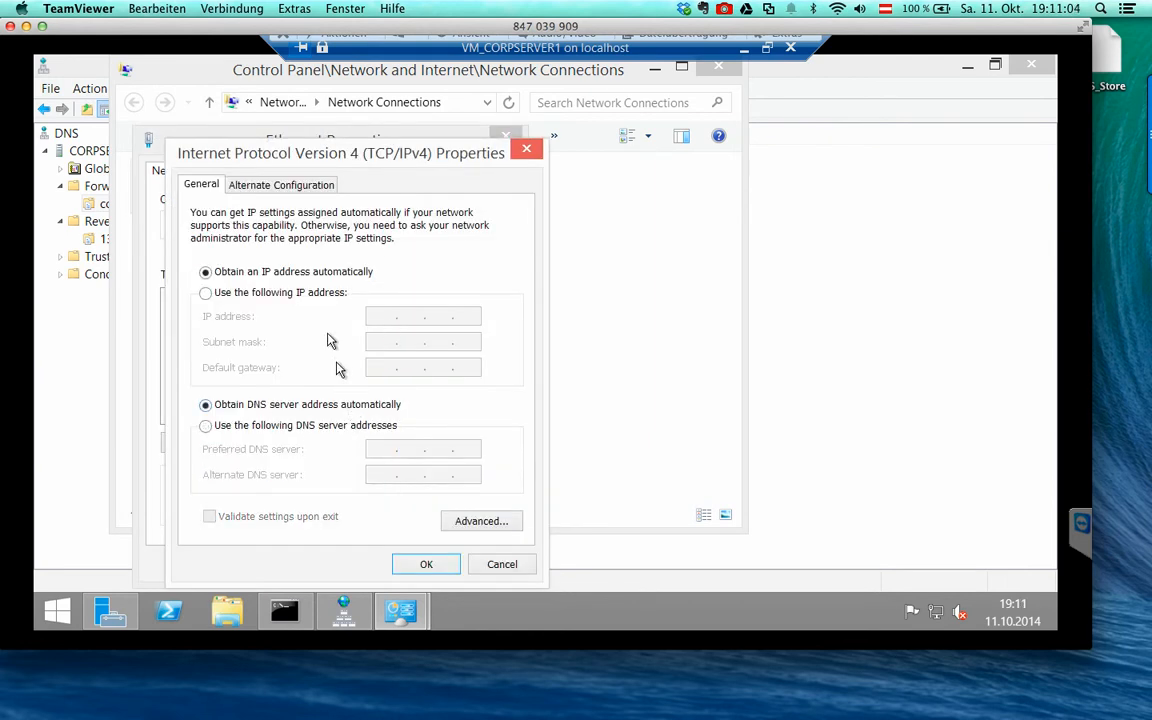
left_click(309, 297)
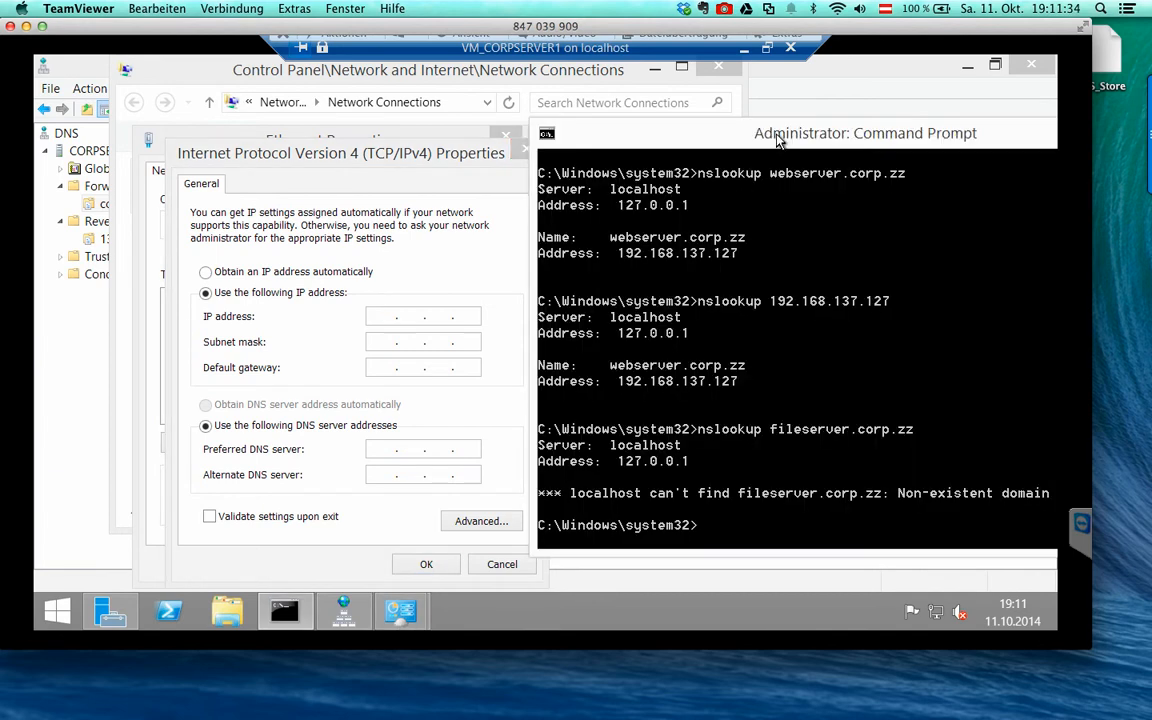
- Run ipconfig -all in the Command Prompt and examine the Ethernet adapter's IPv4 address, subnet mask, gateway and DNS server
type("ipconfig -all")
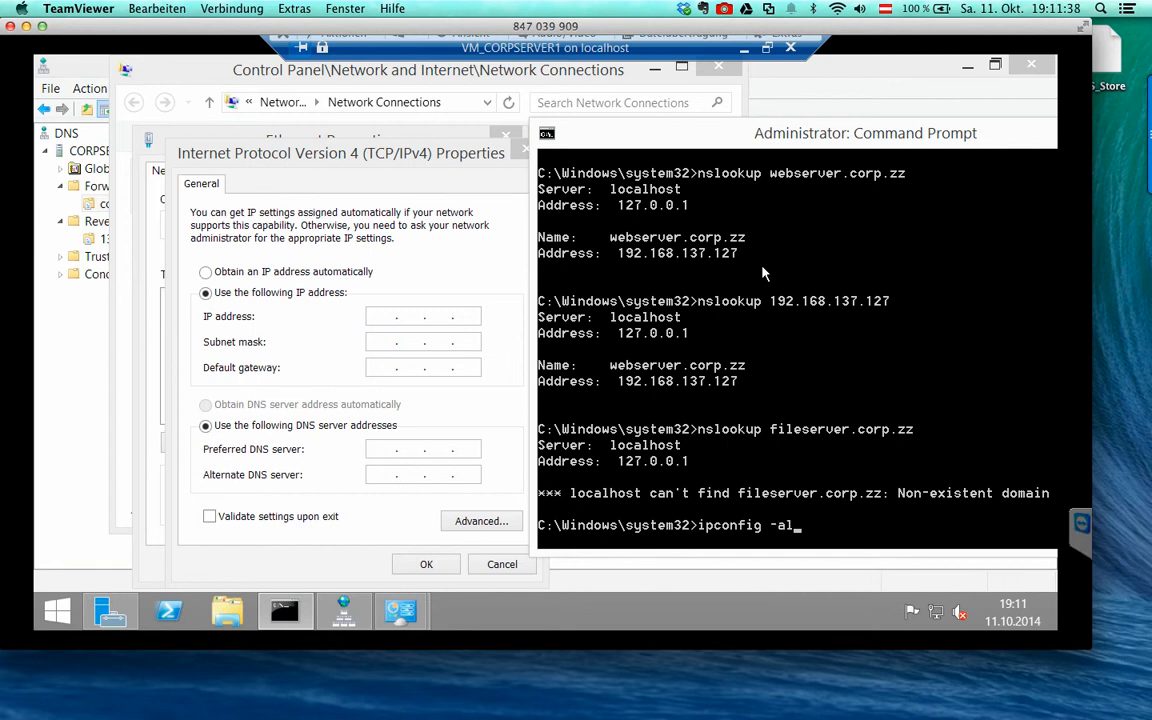
key("Return")
scroll(865, 273, "up", 12)
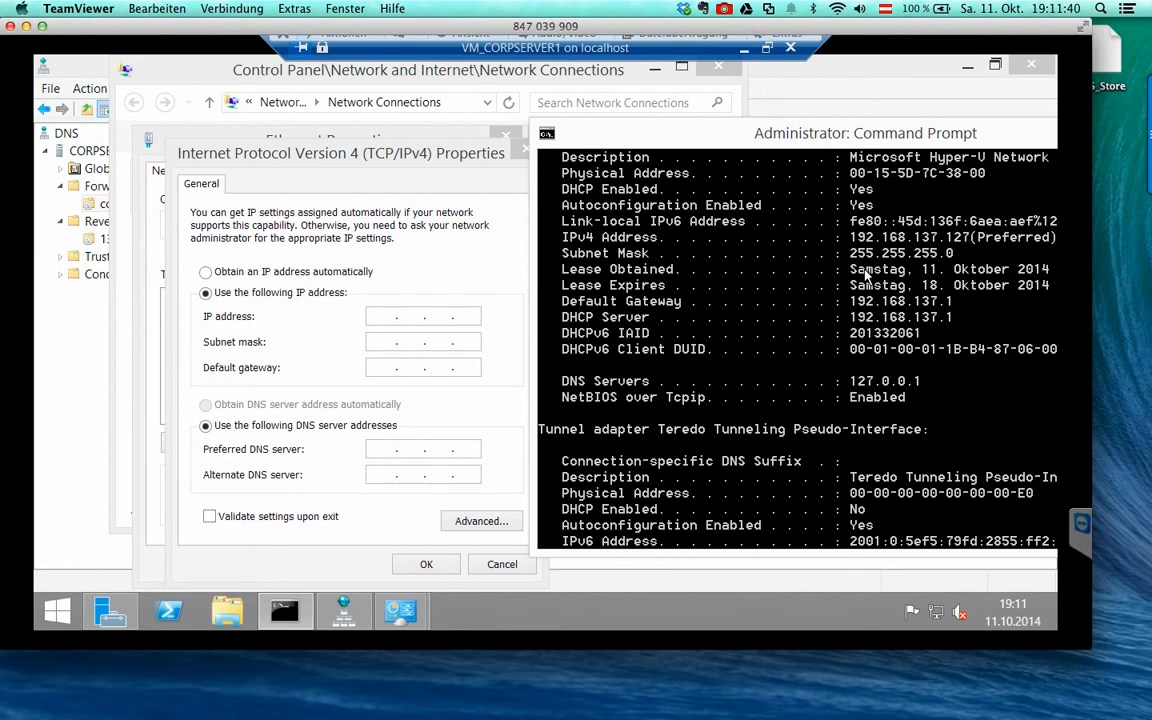
scroll(824, 342, "down", 1)
scroll(815, 345, "down", 2)
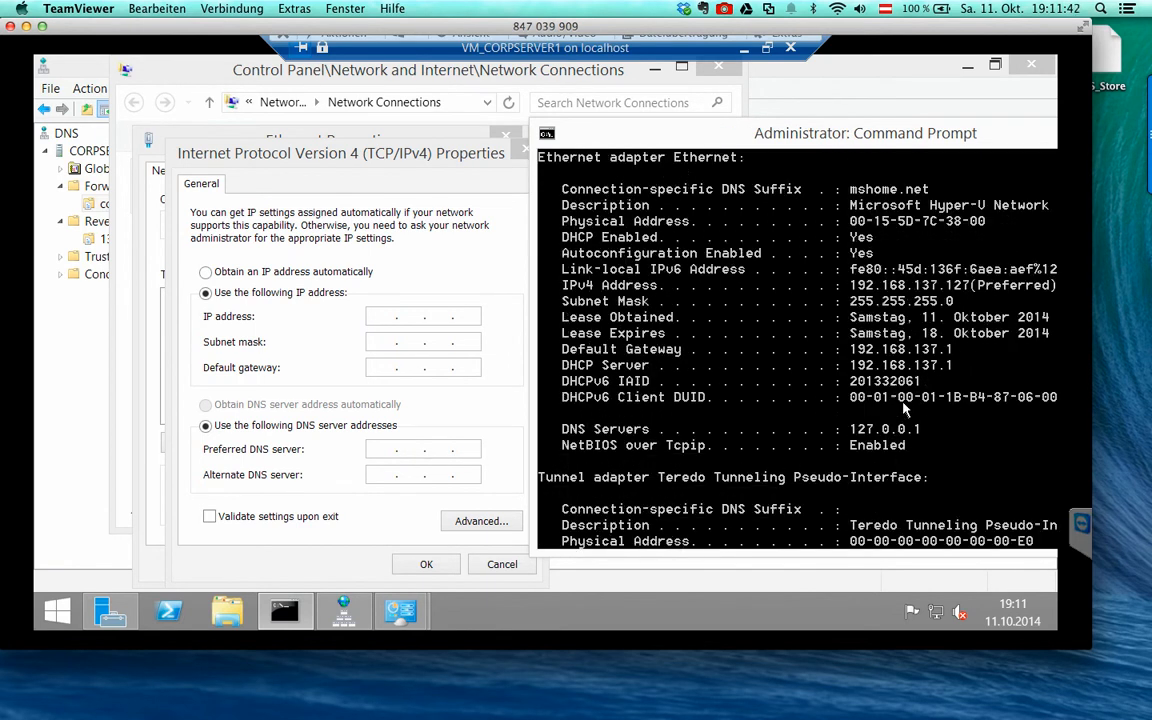
- Set the adapter's IP address to 192.168.137.2, with subnet mask 255.255.255.0 and default gateway 192.168.137.1
left_click(381, 316)
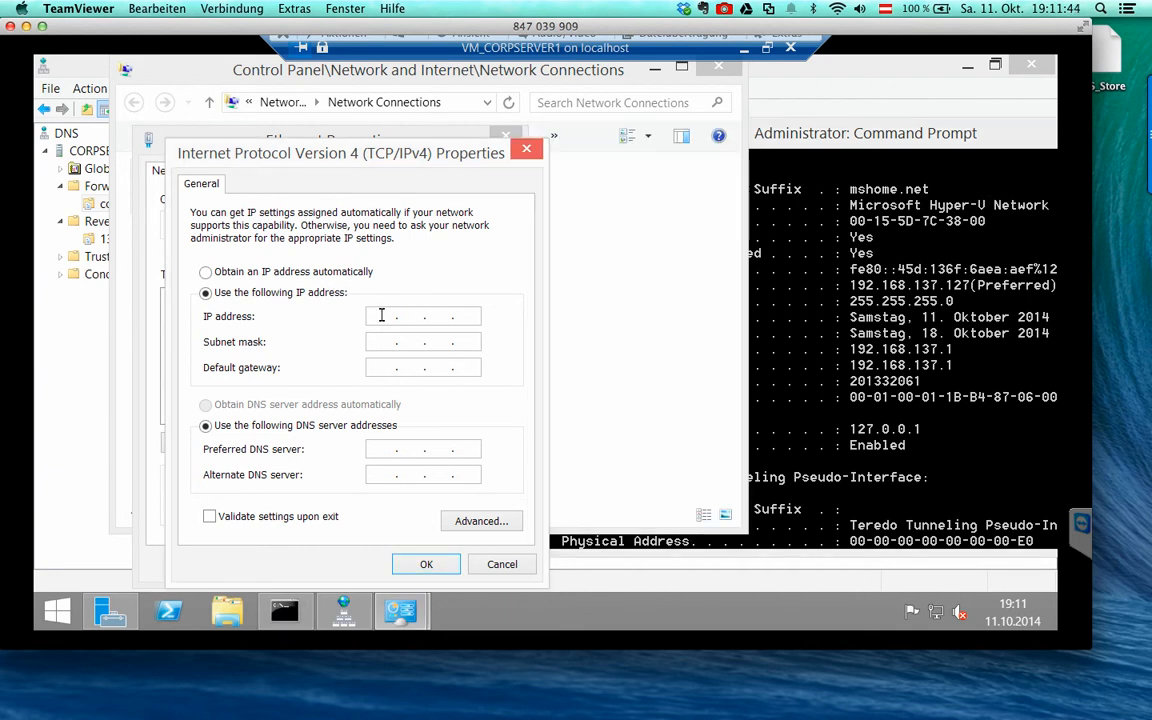
type("192.168.")
type("137 . 2")
key("Tab")
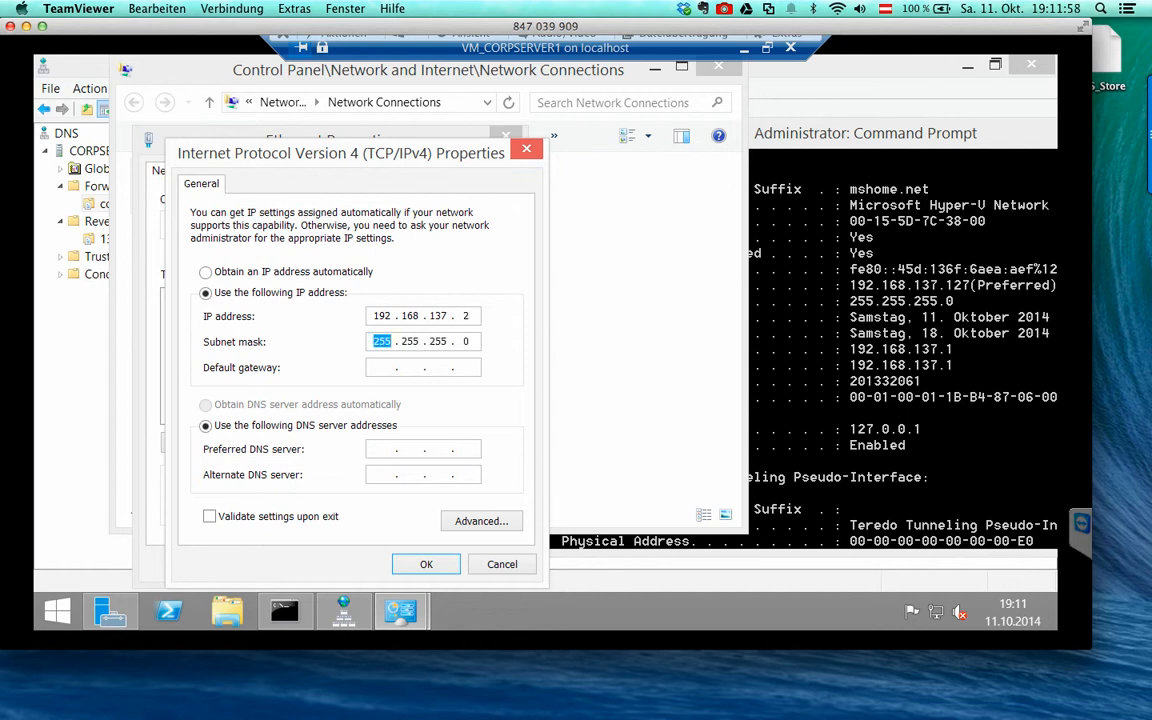
key("Tab")
type("192.168.137.")
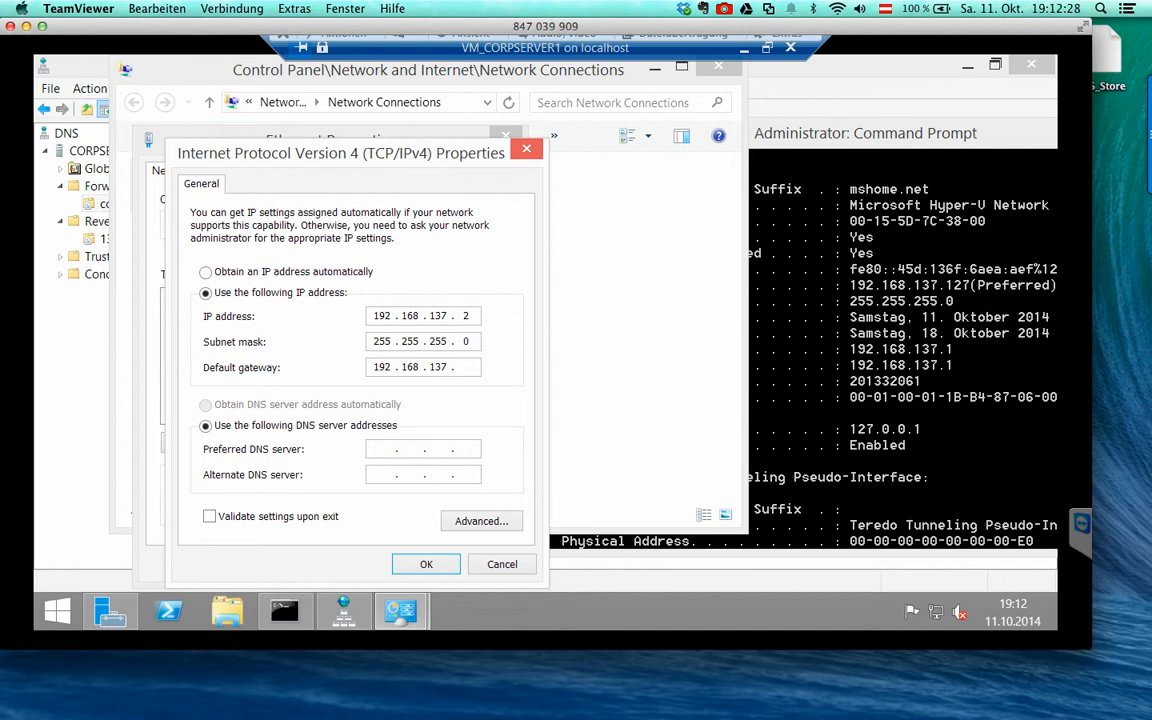
type("1")
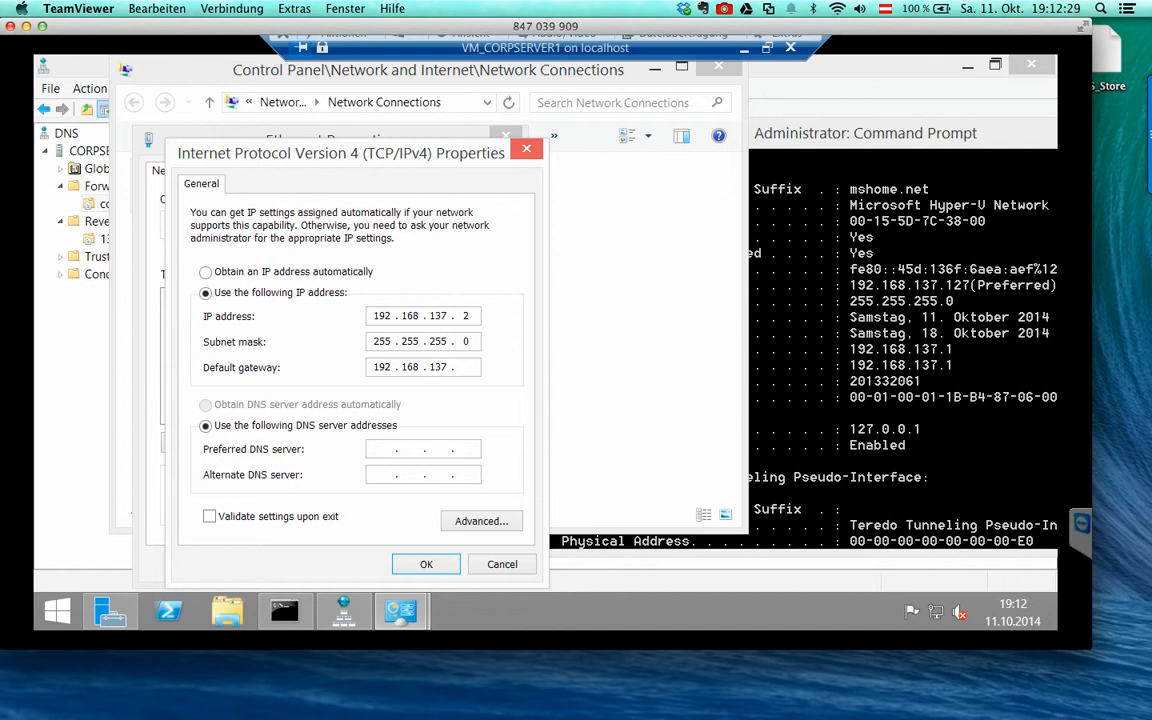
- Set the preferred DNS server to 127.0.0.1 and apply the settings, closing the Ethernet properties
left_click(380, 449)
type("127 . 0 . 0 . 1")
double_click(408, 448)
left_click(383, 446)
left_click(420, 563)
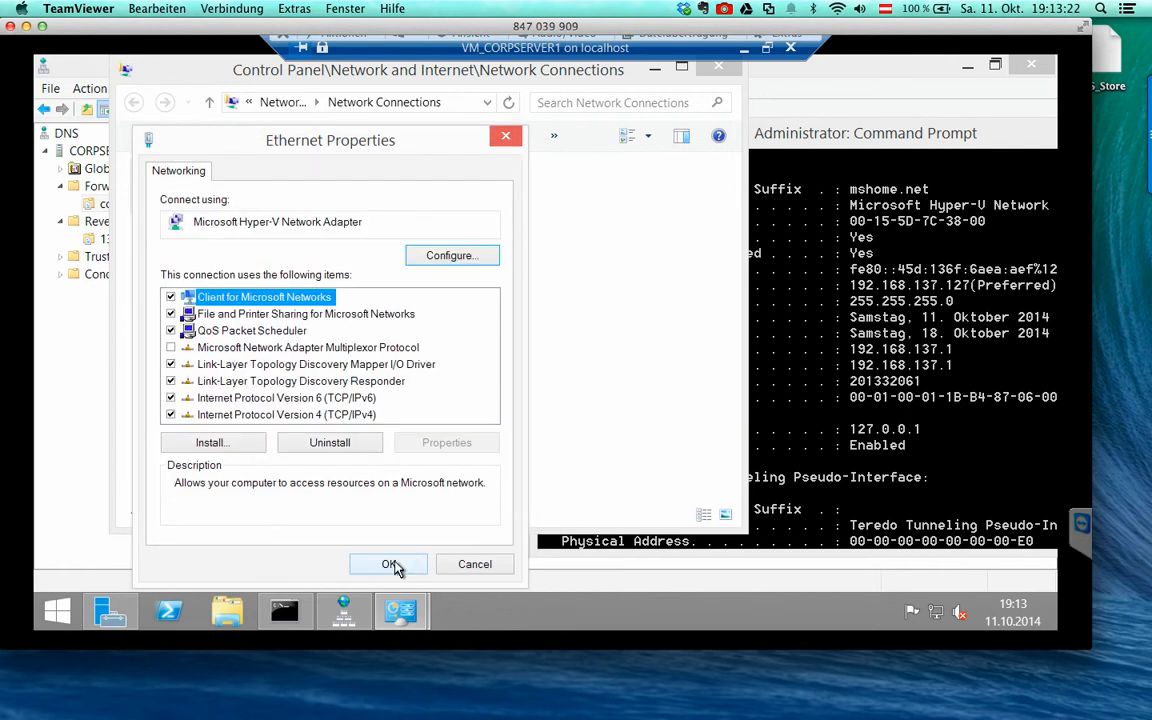
left_click(395, 565)
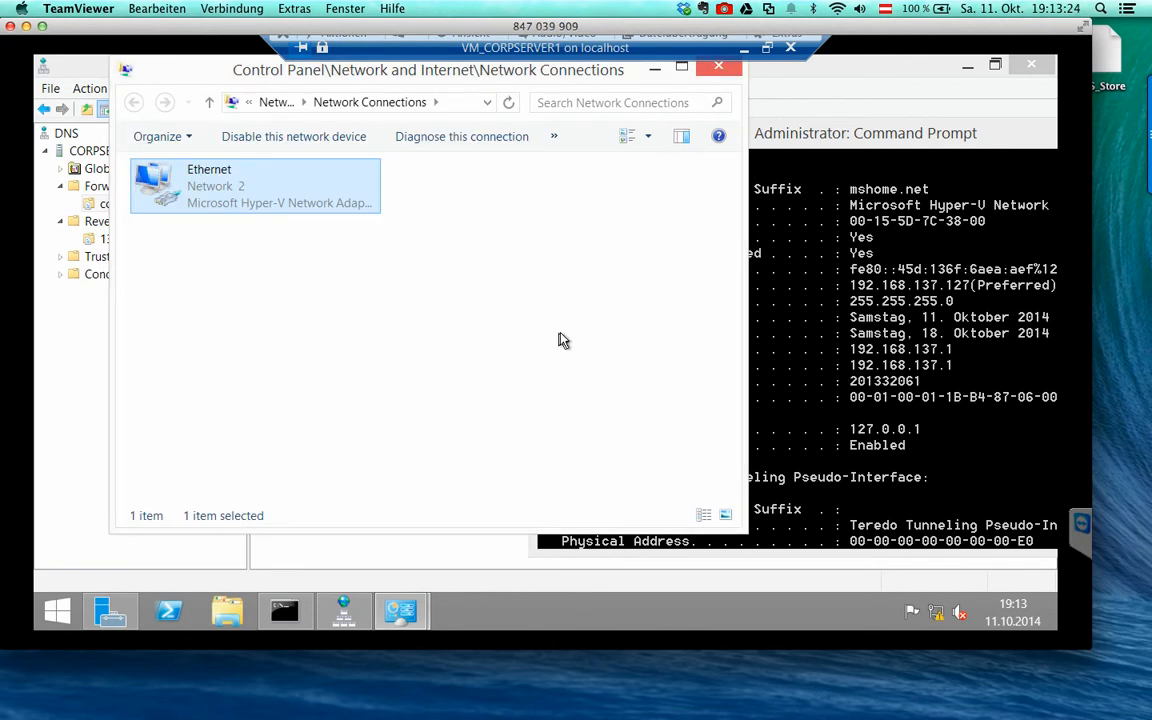
- Rerun ipconfig -all in the Command Prompt and examine the Ethernet adapter's IPv4 address, gateway and DNS server
left_click(781, 155)
left_click_drag(780, 147, 570, 134)
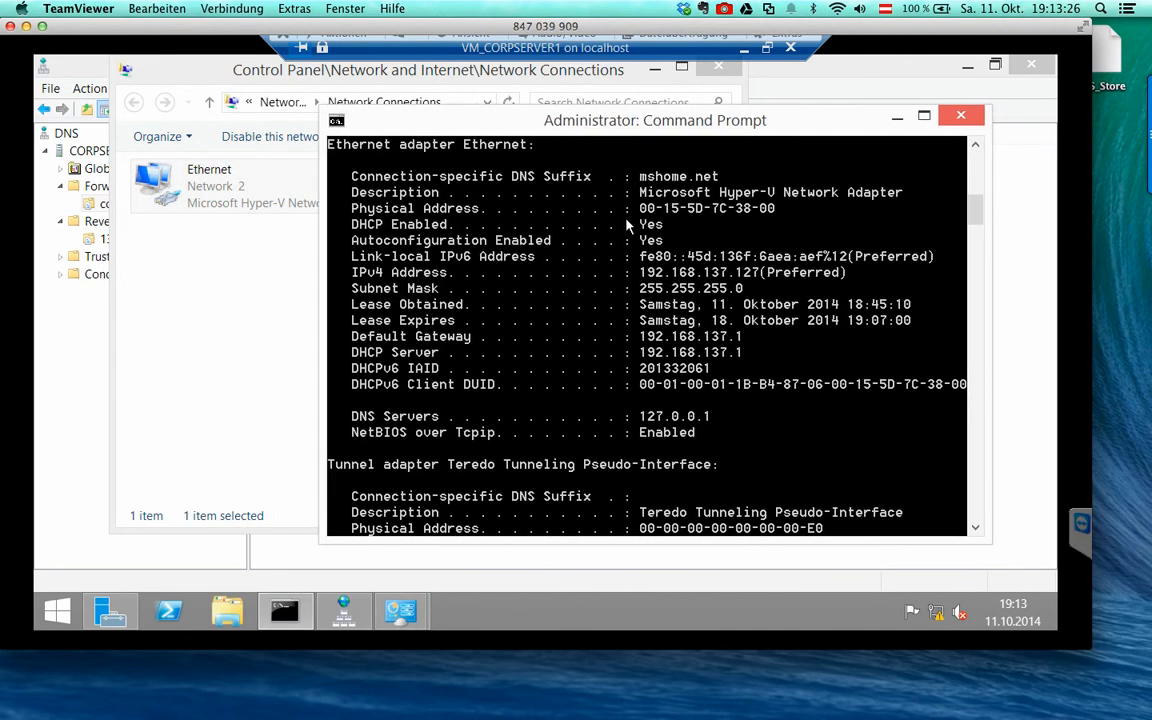
key("Up")
key("Return")
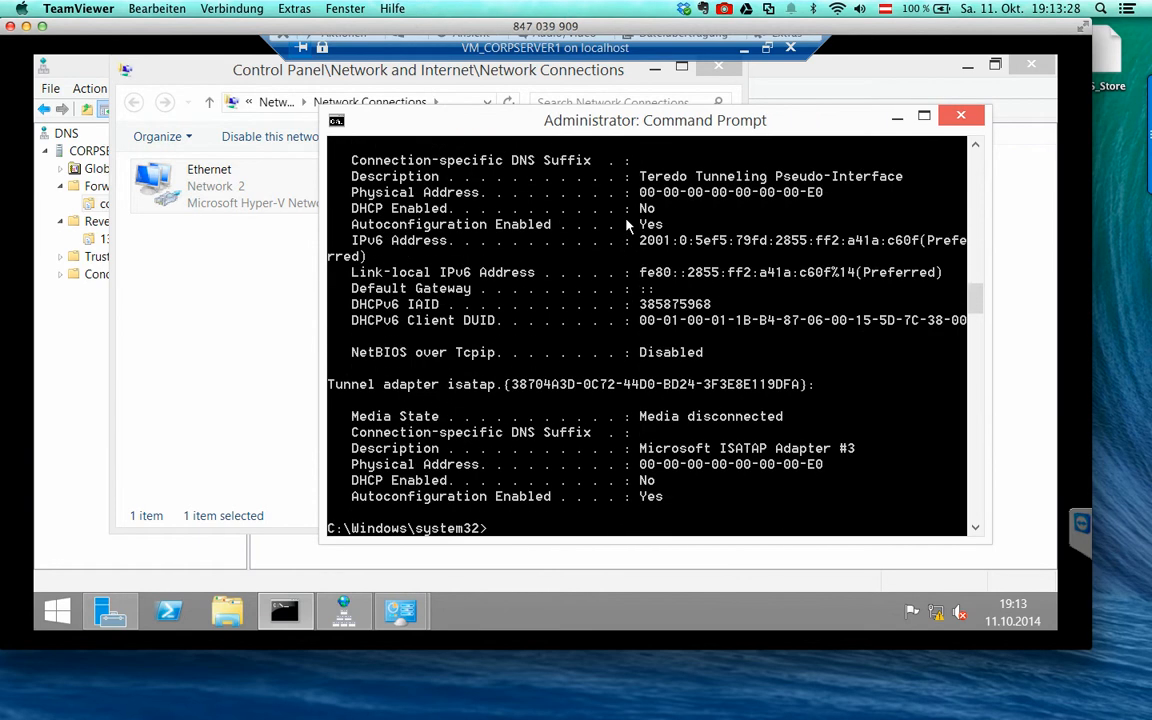
scroll(770, 288, "up", 5)
scroll(770, 288, "up", 5)
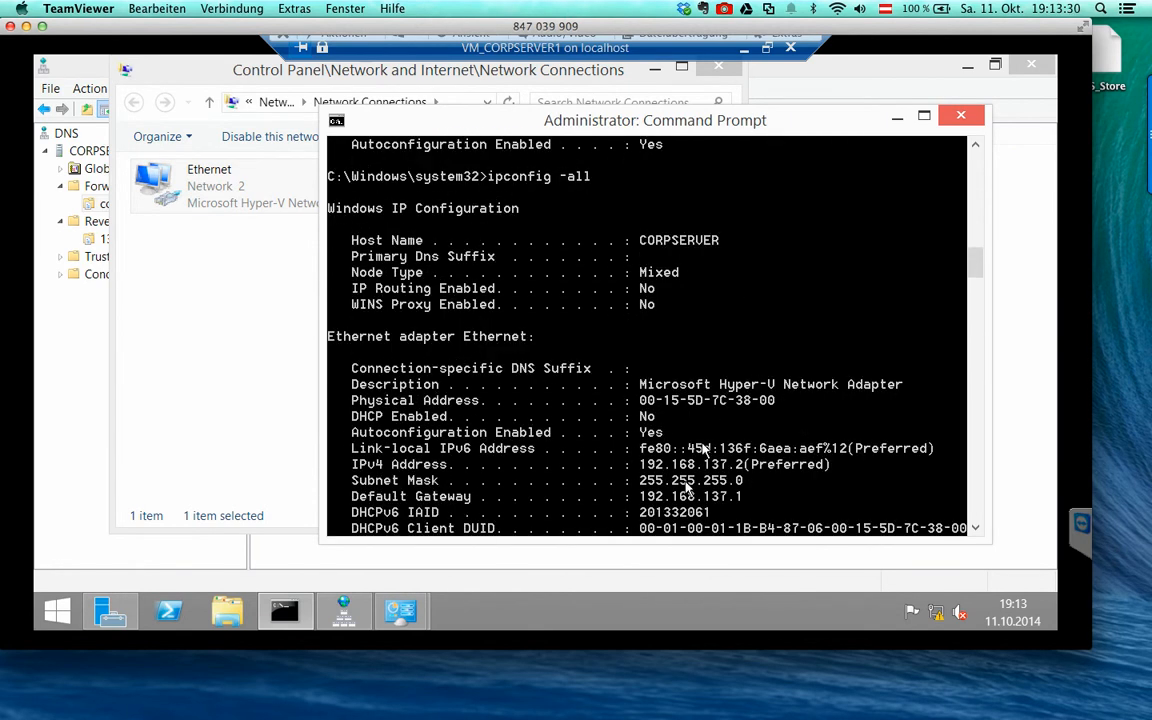
scroll(719, 494, "down", 2)
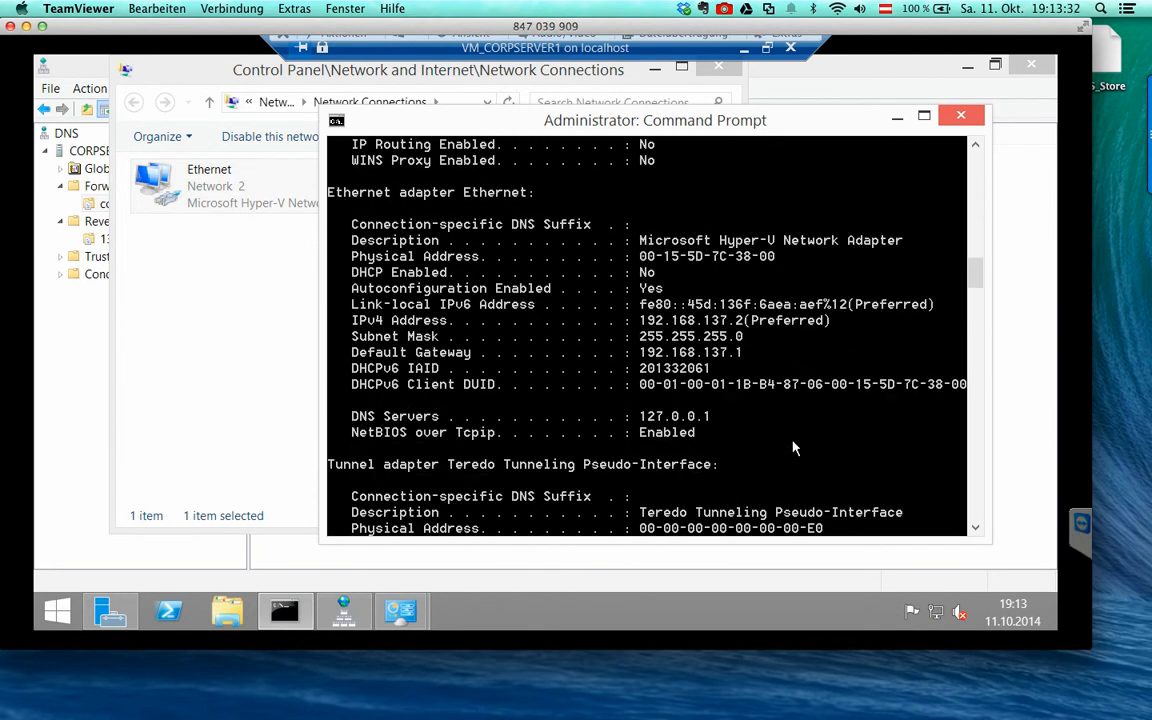
type("ping www.google.at")
key("Return")
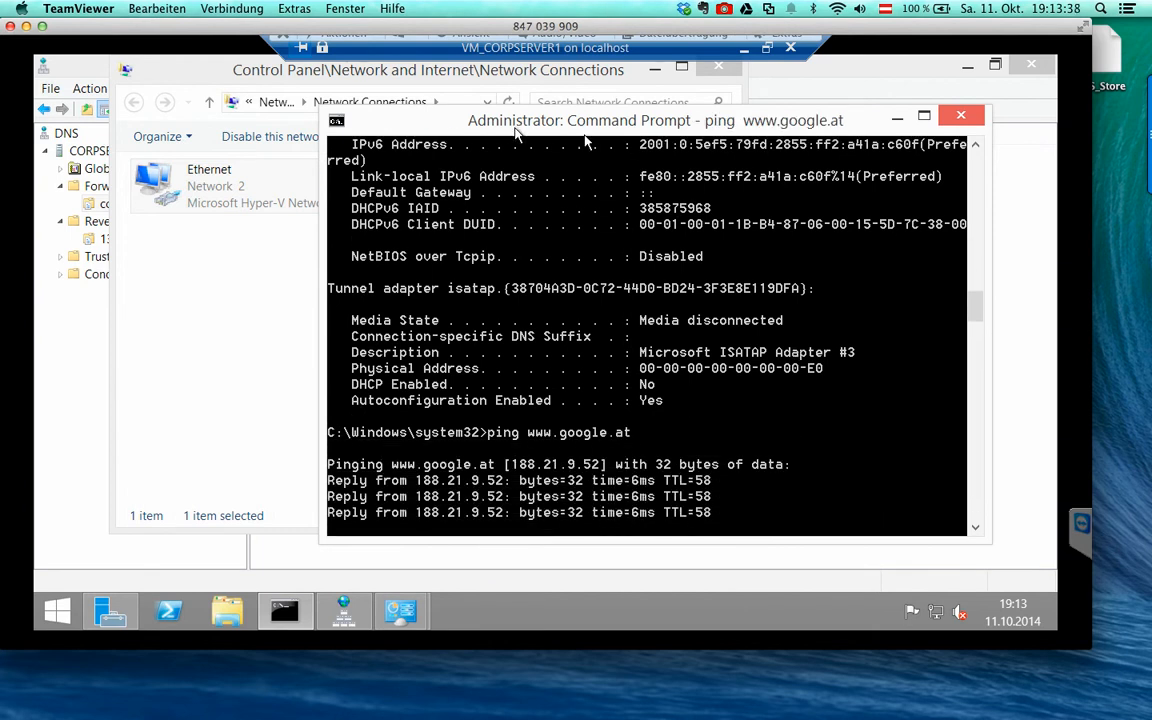
left_click_drag(518, 133, 492, 140)
- Repeat the earlier nslookup query for webserver.corp.zz in the Command Prompt
type("nslookup fileserver.corp.zz")
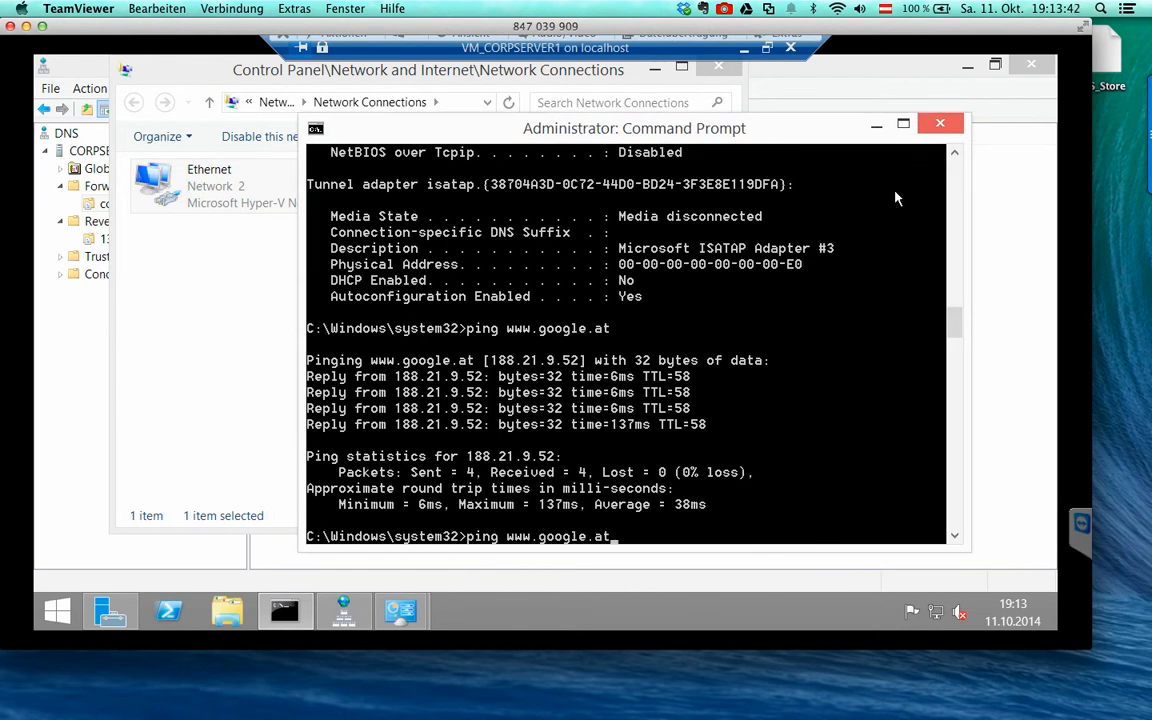
key("Up")
key("Up")
key("Return")
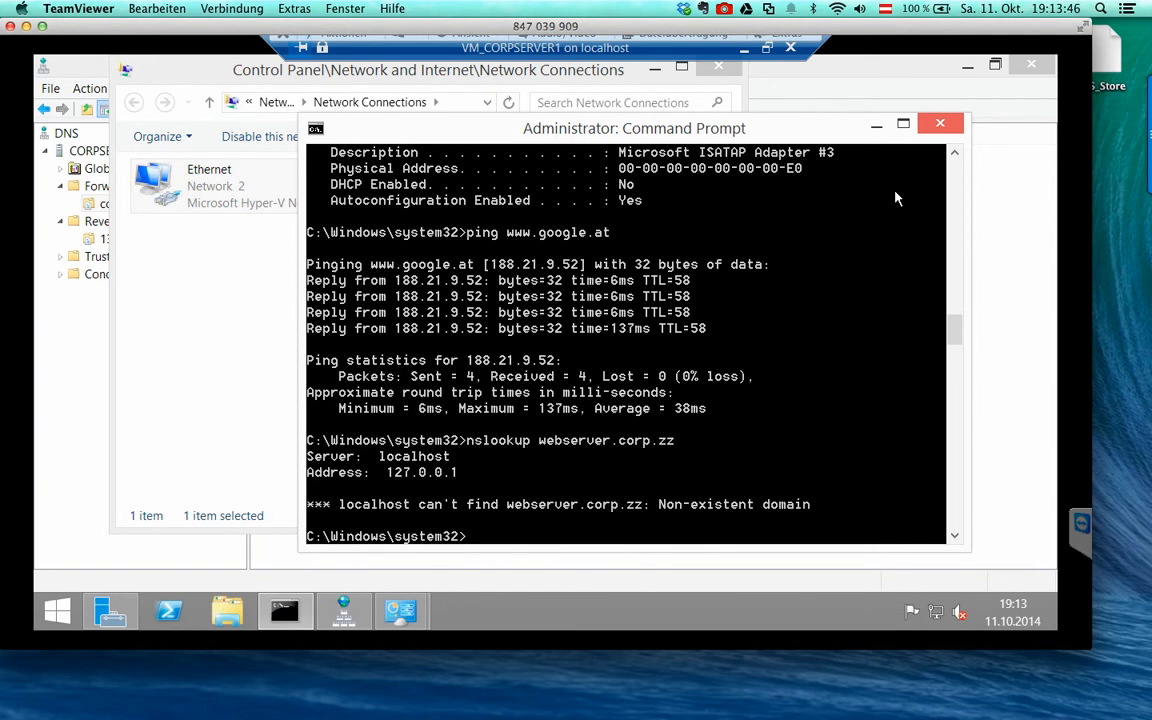
- Switch to DNS Manager and start a new host record named corpserver in the corp.zz zone
left_click(856, 89)
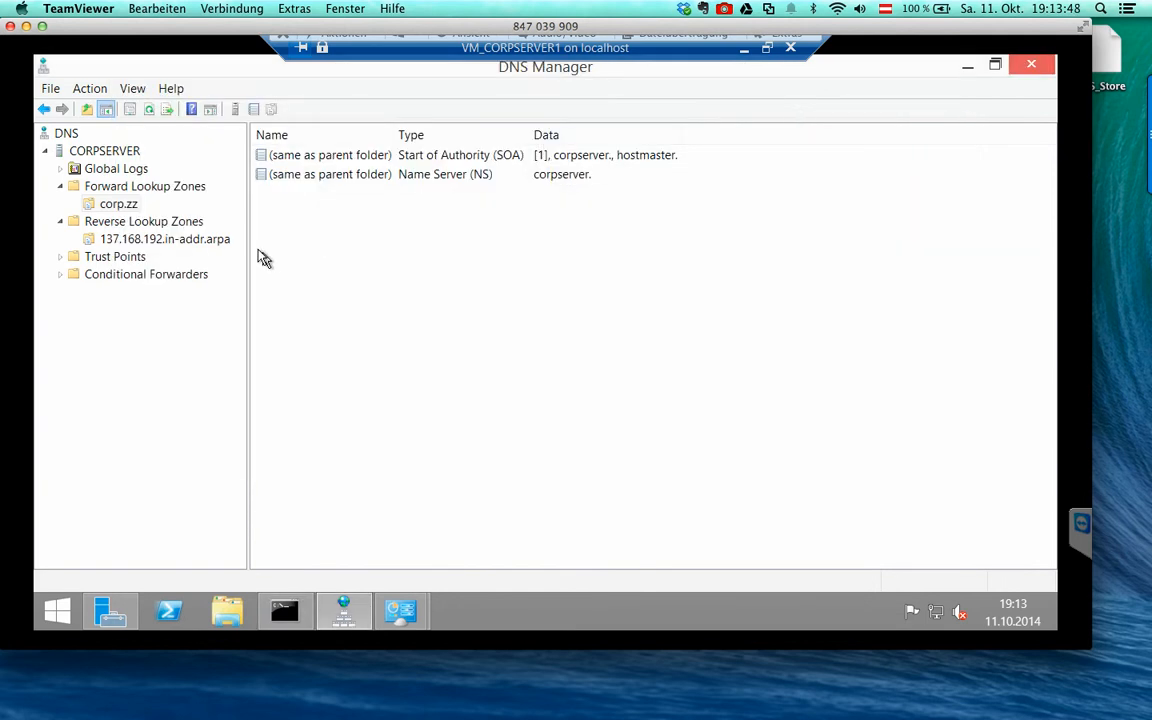
right_click(277, 204)
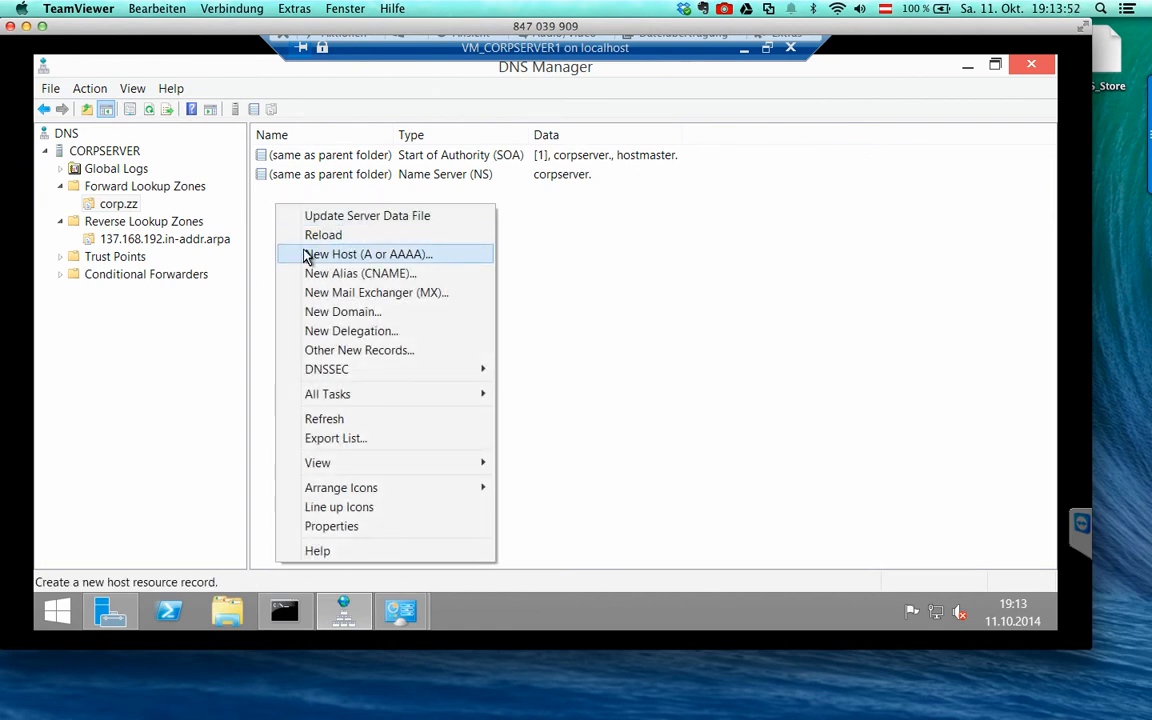
left_click(345, 256)
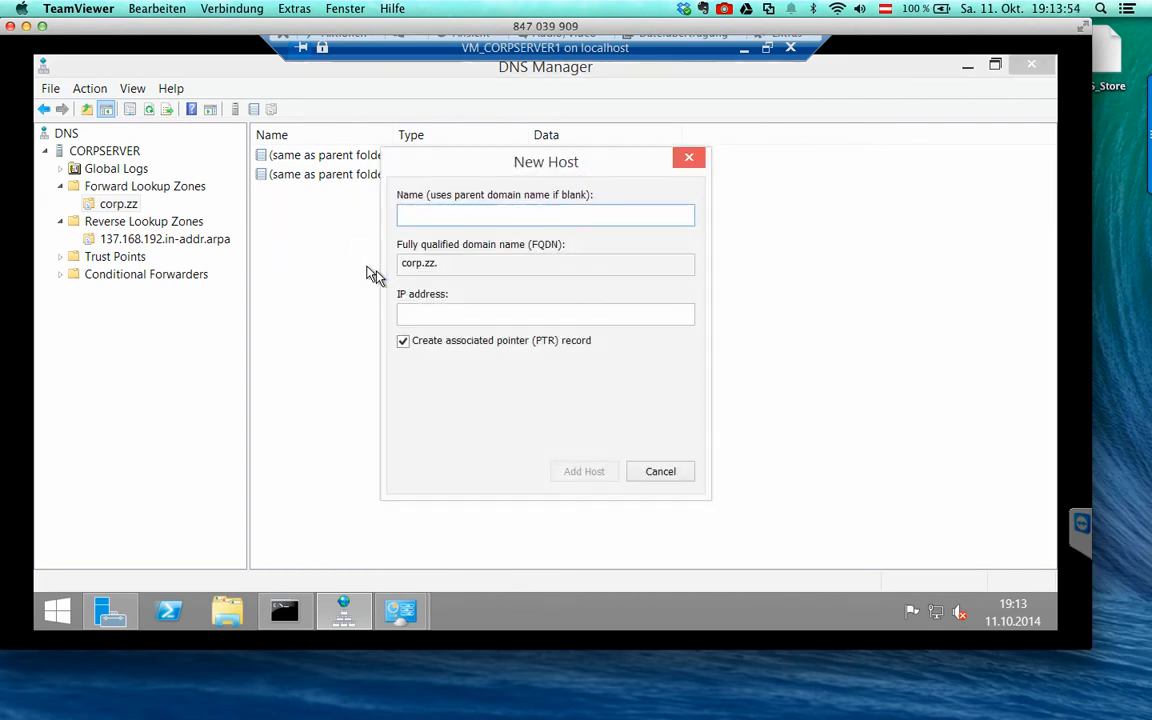
type("corpserver")
key("Tab")
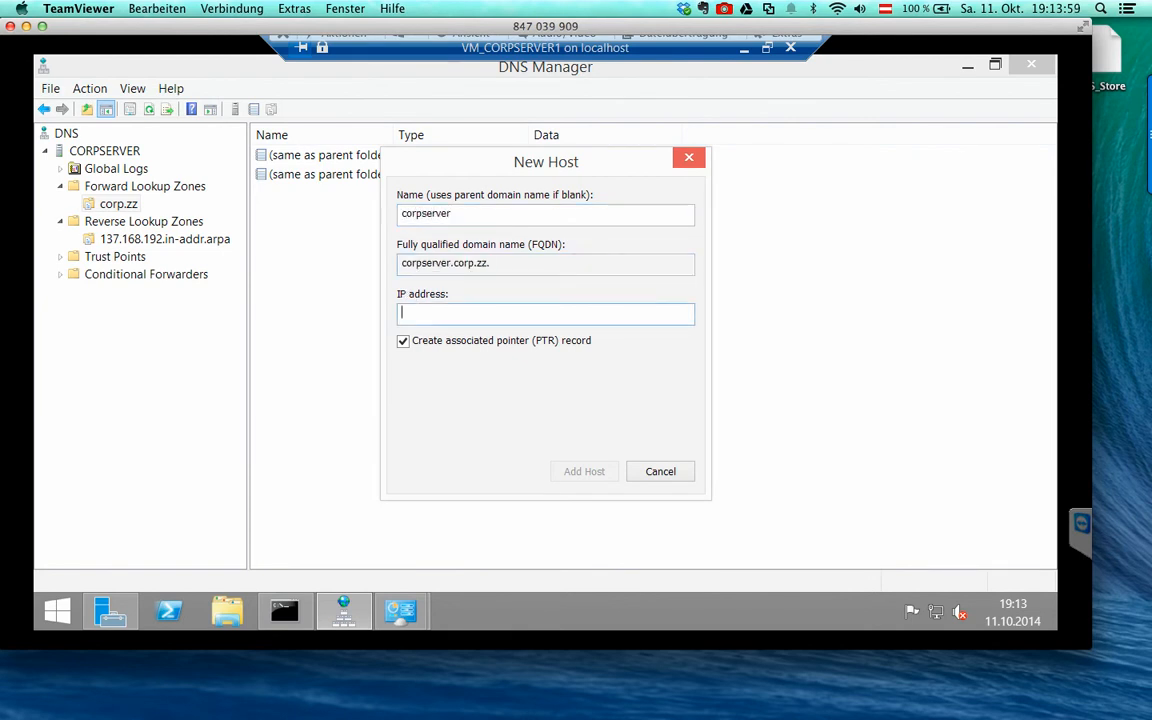
- Return to the Command Prompt and try to copy the Ethernet adapter's IPv4 address from the ipconfig output
left_click(287, 617)
left_click(287, 617)
left_click(284, 612)
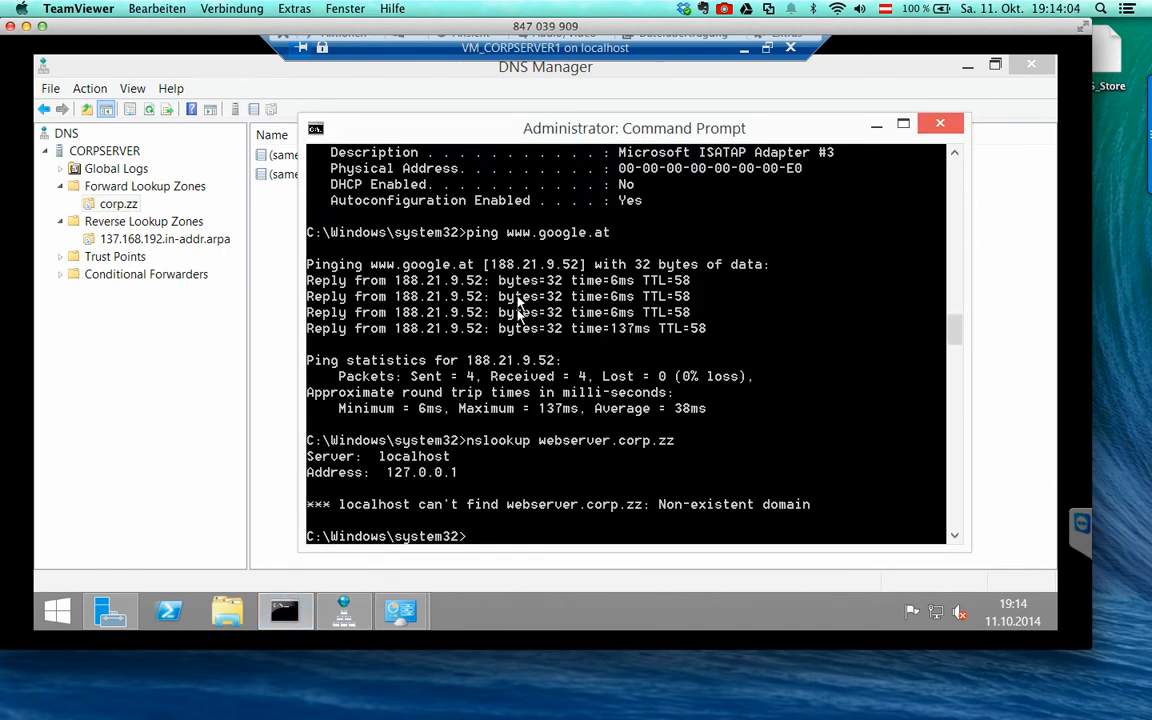
left_click_drag(575, 128, 691, 145)
scroll(735, 257, "up", 9)
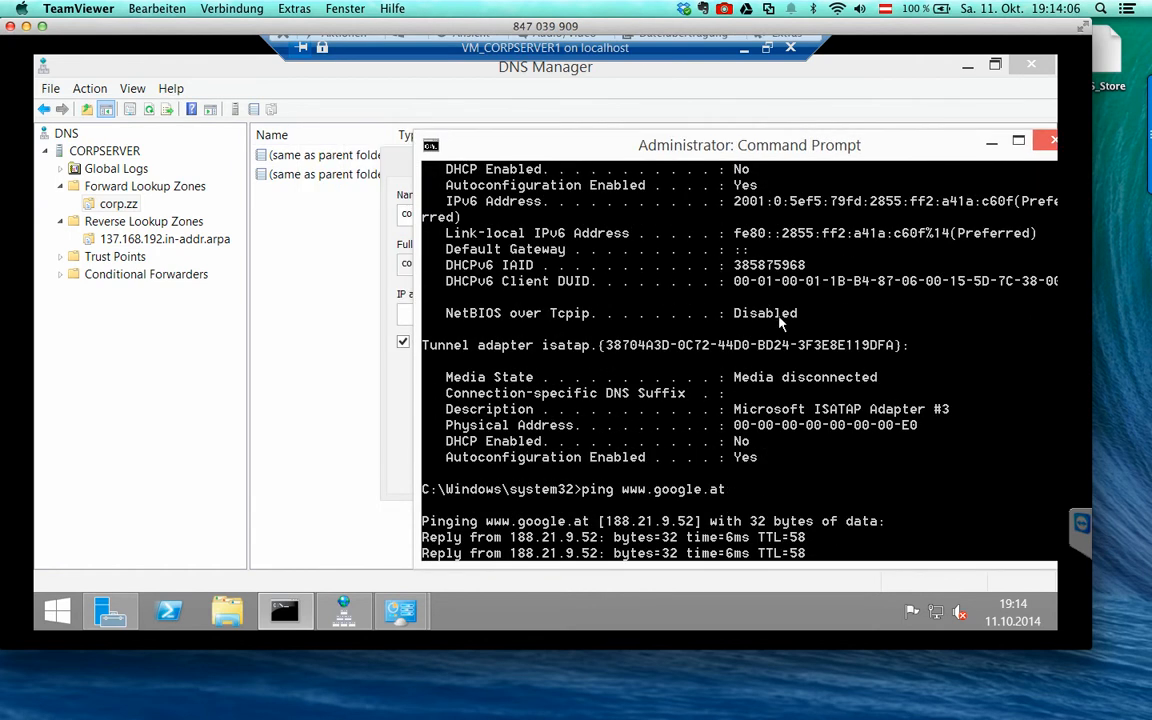
scroll(779, 323, "up", 6)
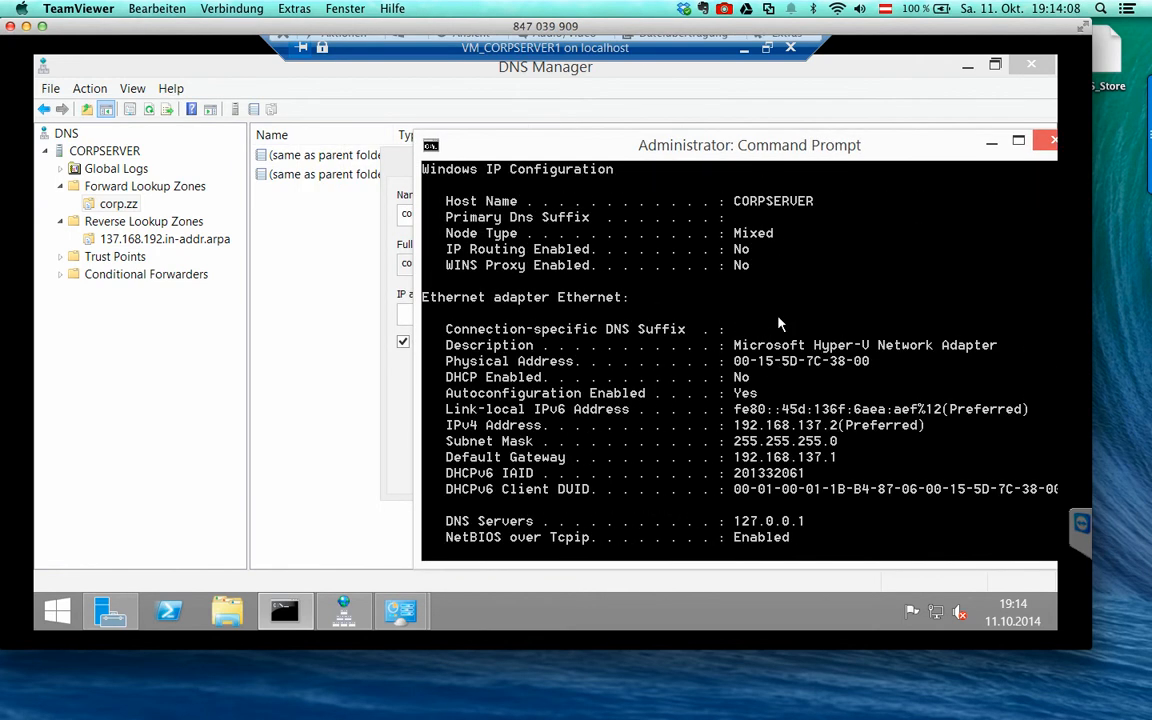
right_click(764, 397)
left_click(764, 397)
left_click_drag(838, 425, 752, 428)
key("Return")
- Give the new corpserver host the IP address 192.168.137.127, add it with its associated pointer record, and close the dialog
left_click(418, 306)
type("192.168.137.127")
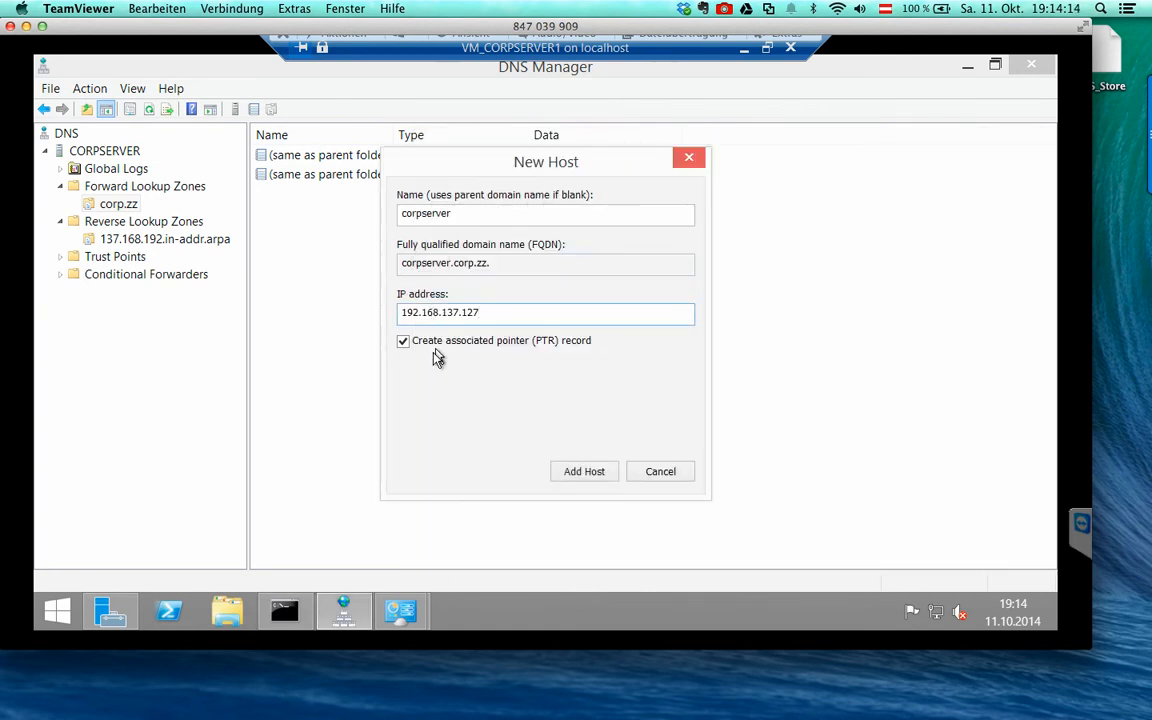
left_click(582, 470)
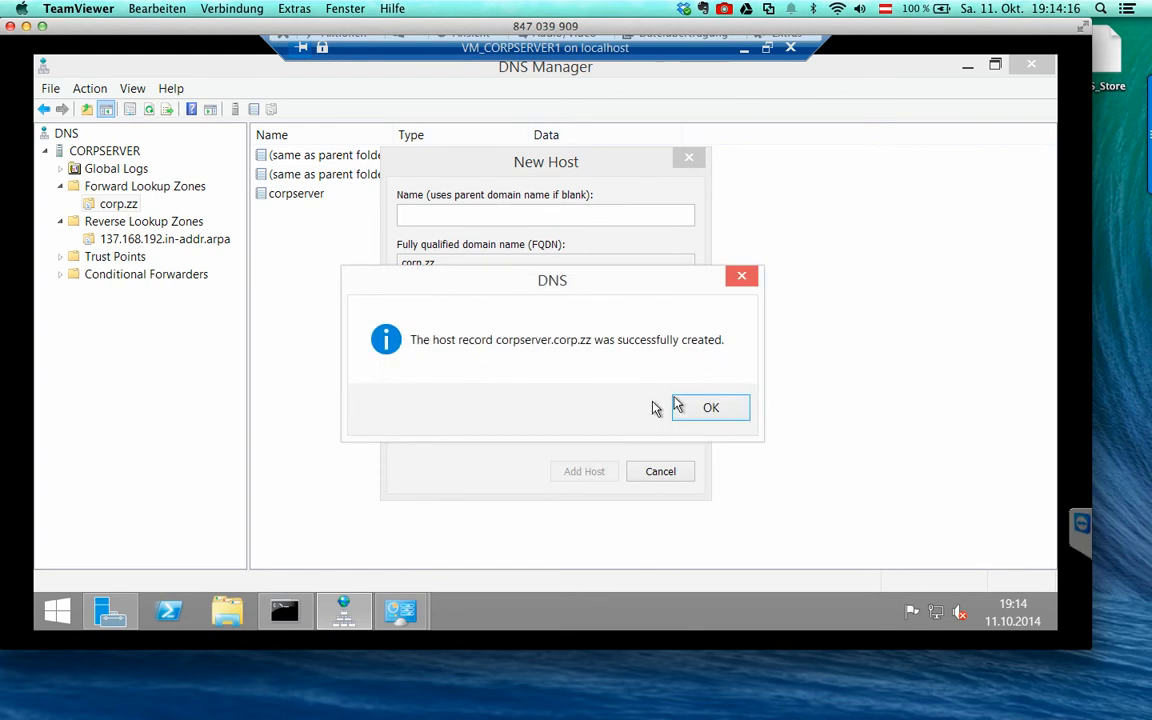
left_click(695, 418)
left_click(645, 471)
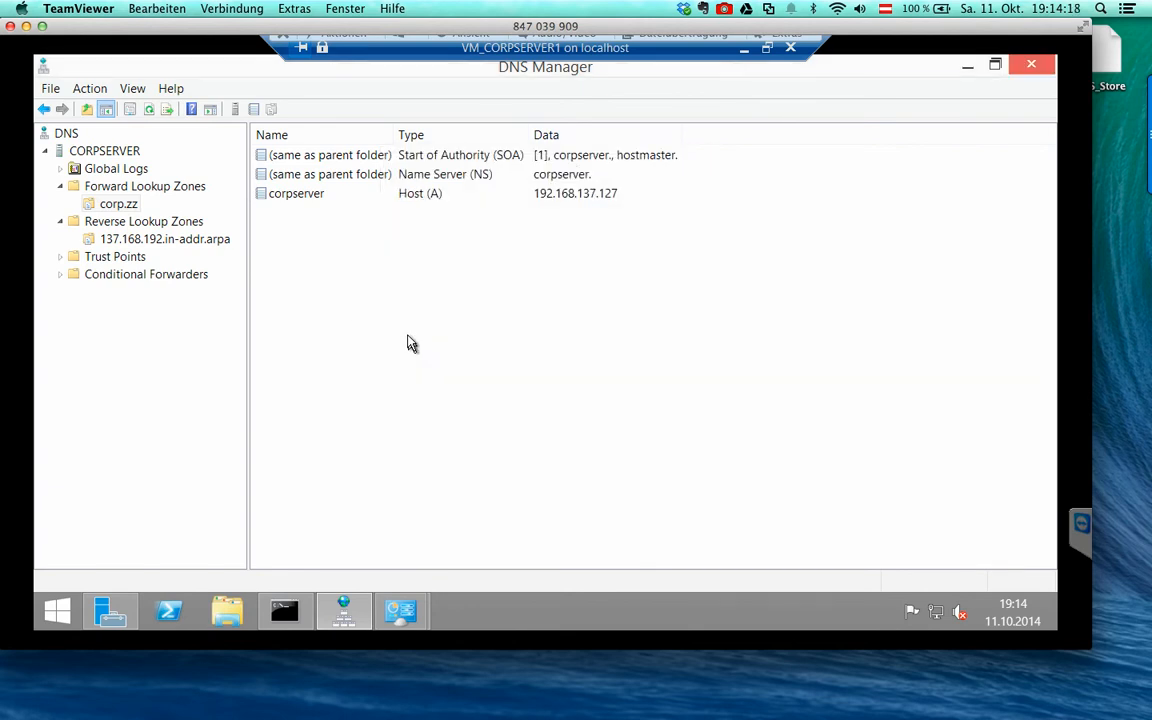
- Run nslookup on corpserver.corp.zz in the Command Prompt to test the forward lookup
left_click(284, 608)
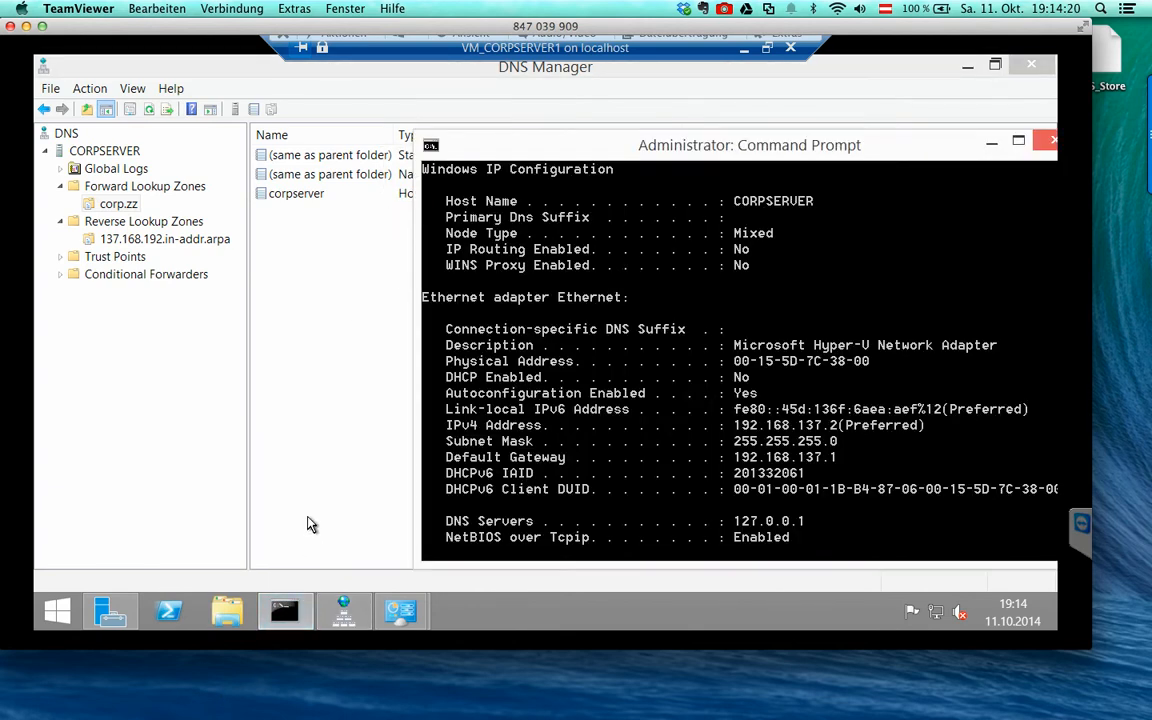
type("nslookup corpserver.")
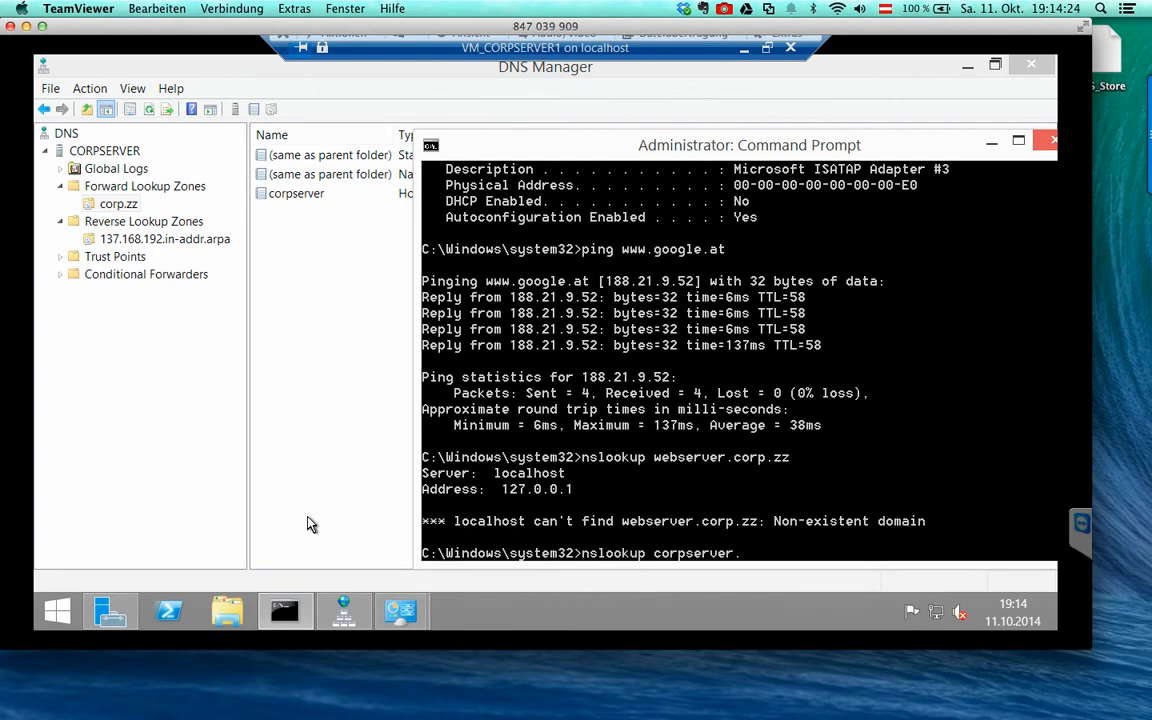
type("cro")
key("BackSpace")
key("BackSpace")
key("BackSpace")
key("BackSpace")
type("orp")
key("Return")
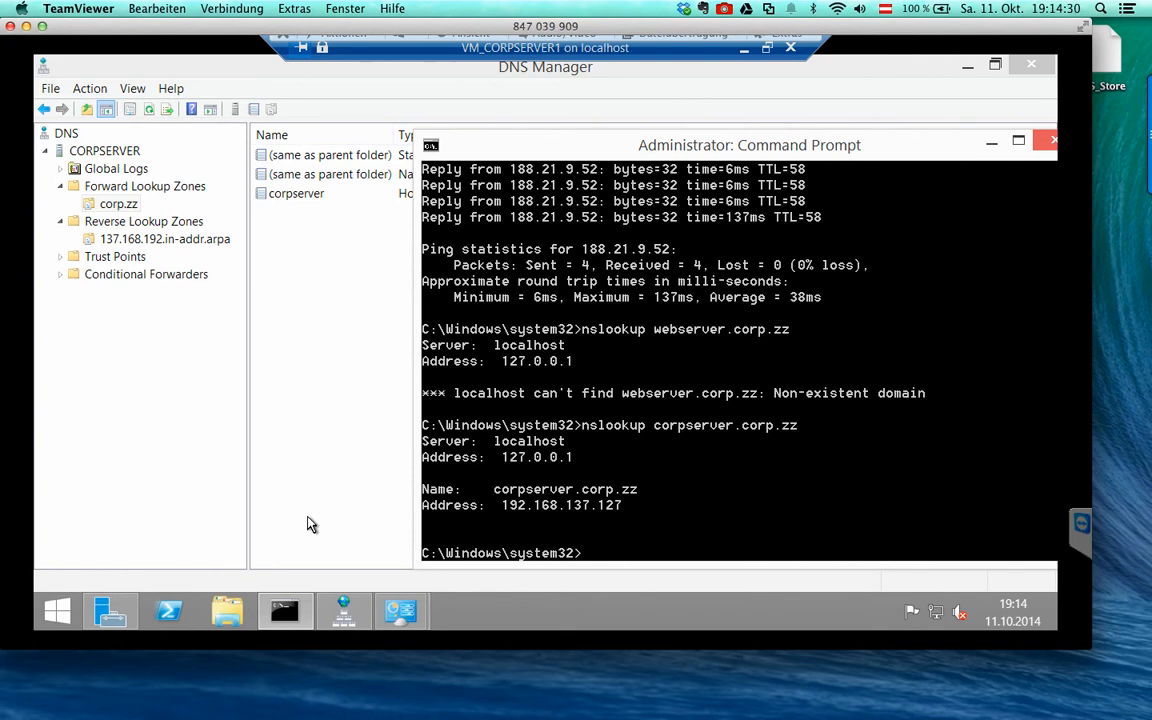
- Replace the host name in the last query with 192.168.137.127 and run nslookup to test the reverse lookup
key("Up")
key("BackSpace")
key("BackSpace")
key("BackSpace")
key("BackSpace")
key("BackSpace")
key("BackSpace")
key("BackSpace")
key("BackSpace")
key("BackSpace")
key("BackSpace")
key("BackSpace")
key("BackSpace")
key("BackSpace")
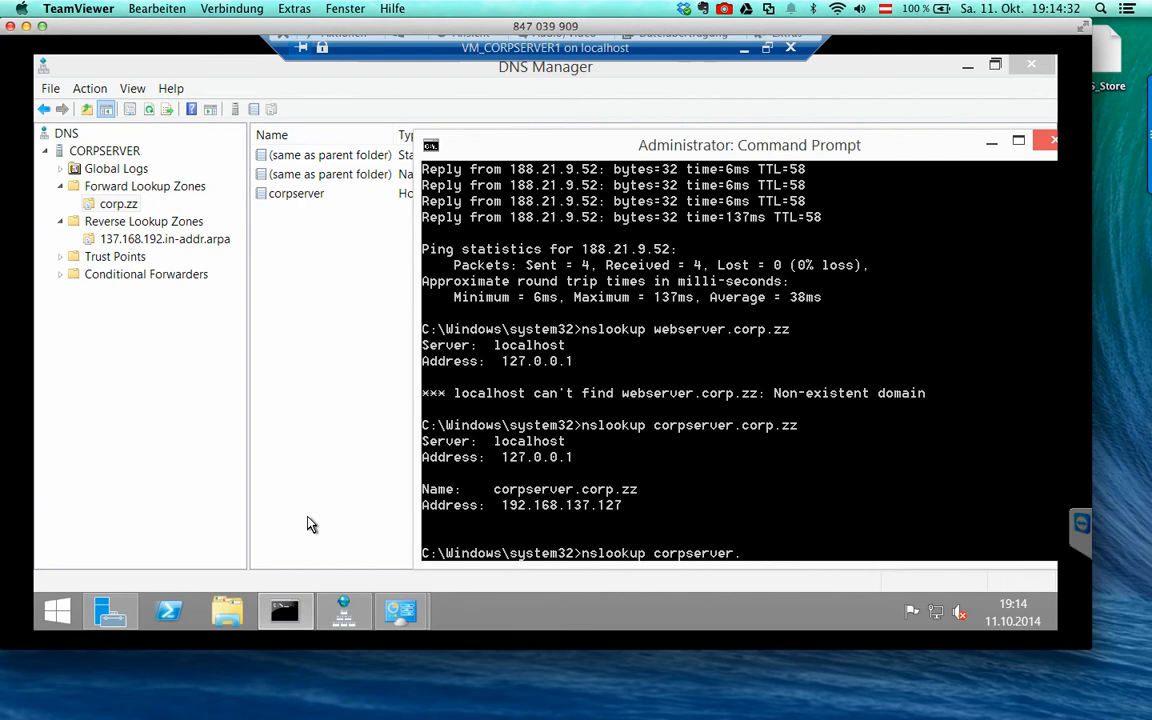
key("BackSpace")
key("BackSpace")
key("BackSpace")
key("BackSpace")
right_click(464, 144)
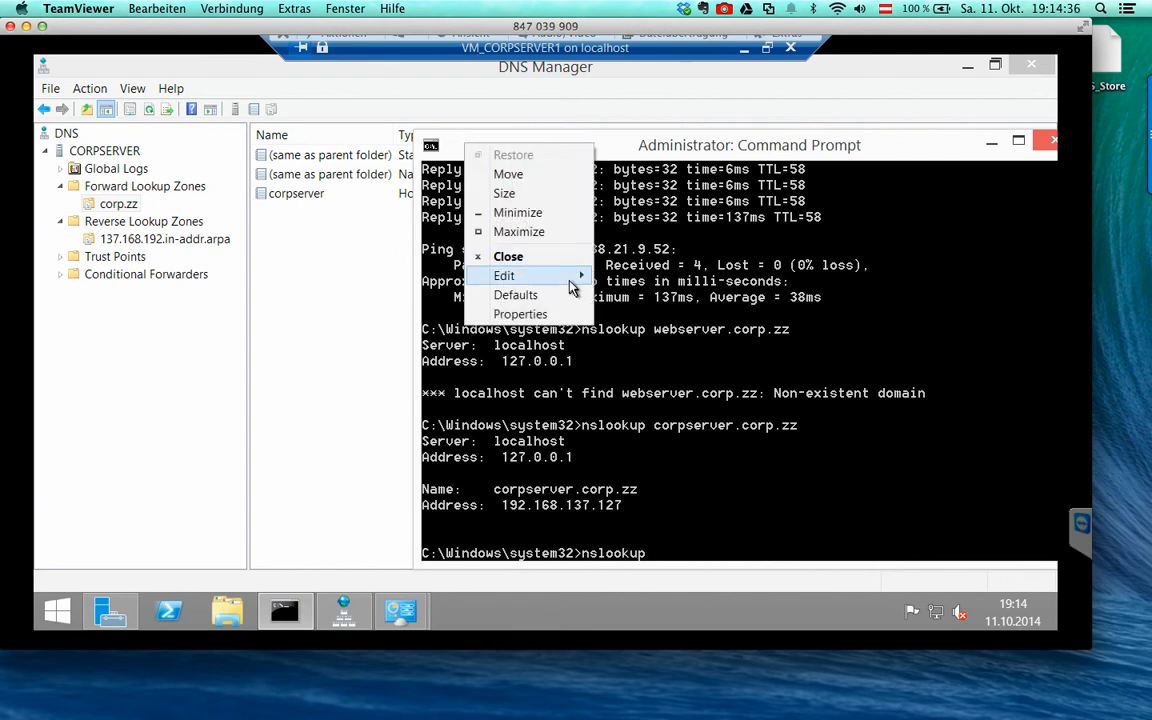
mouse_move(516, 275)
left_click(596, 313)
key("Return")
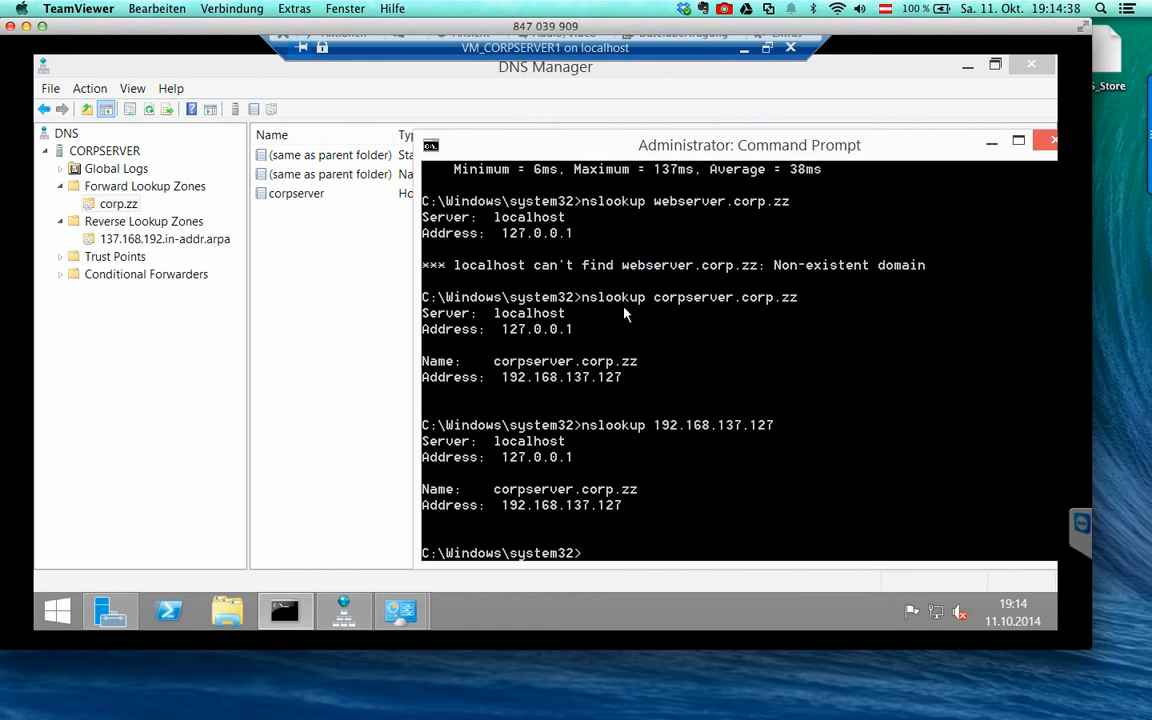
- Switch to DNS Manager and start a new alias (CNAME) record named webserver in the corp.zz zone
left_click(308, 245)
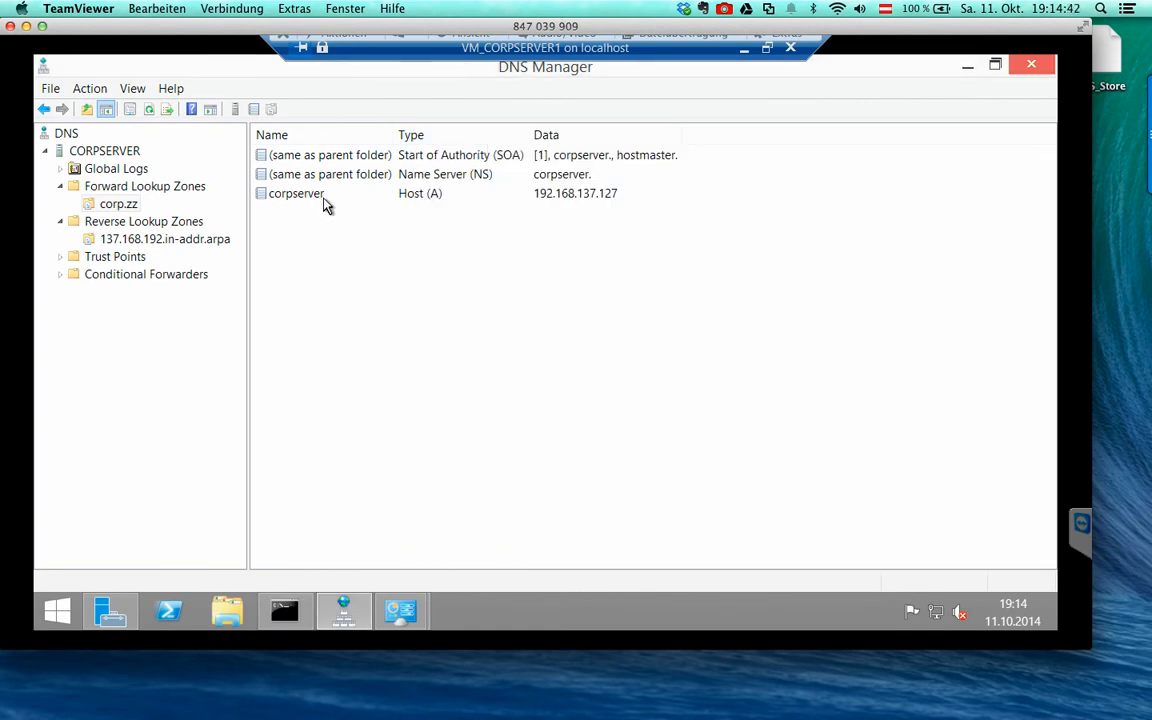
left_click(323, 197)
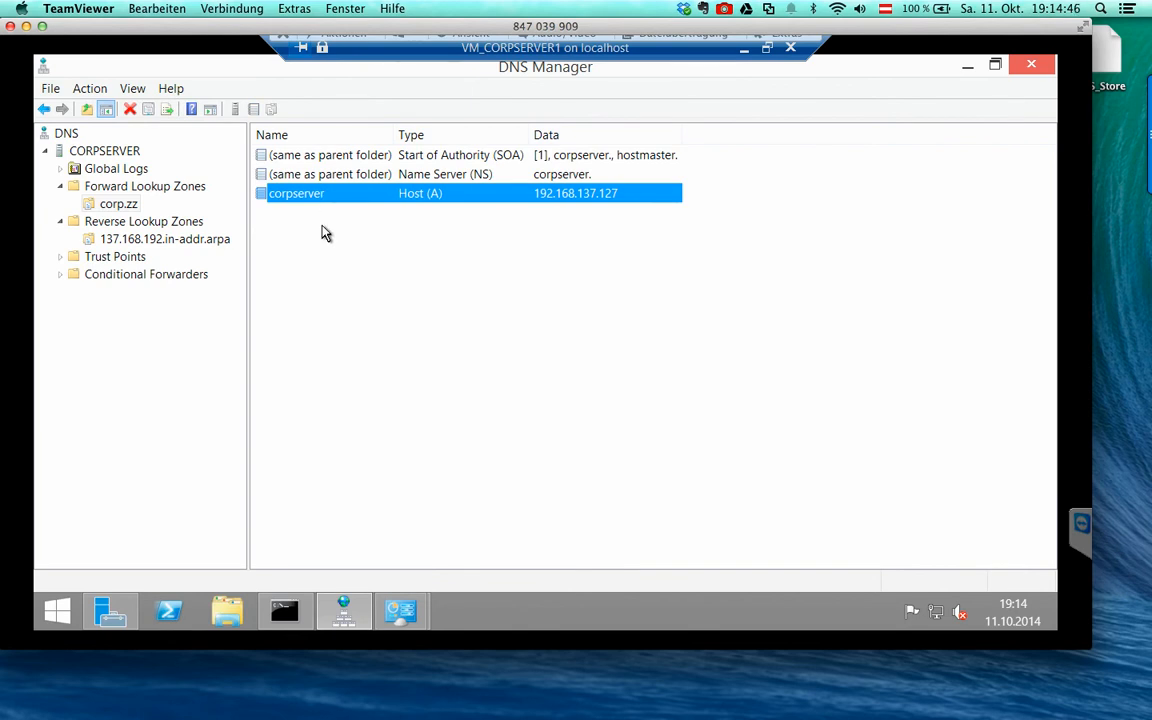
right_click(323, 233)
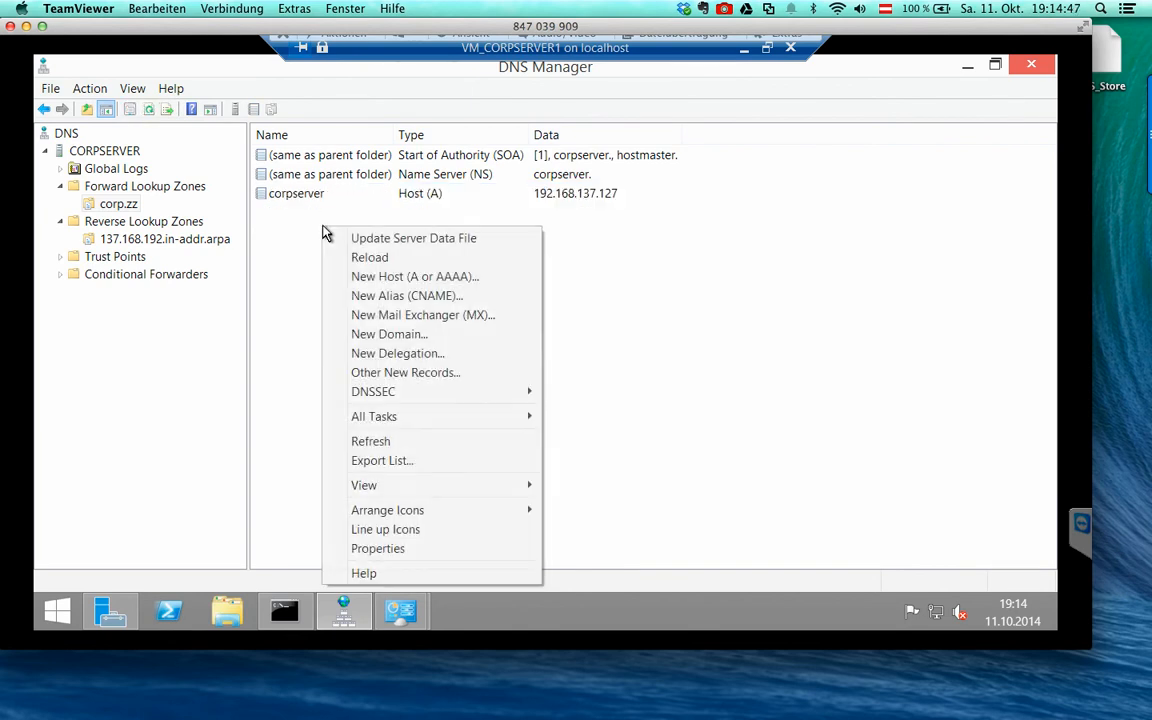
left_click(422, 293)
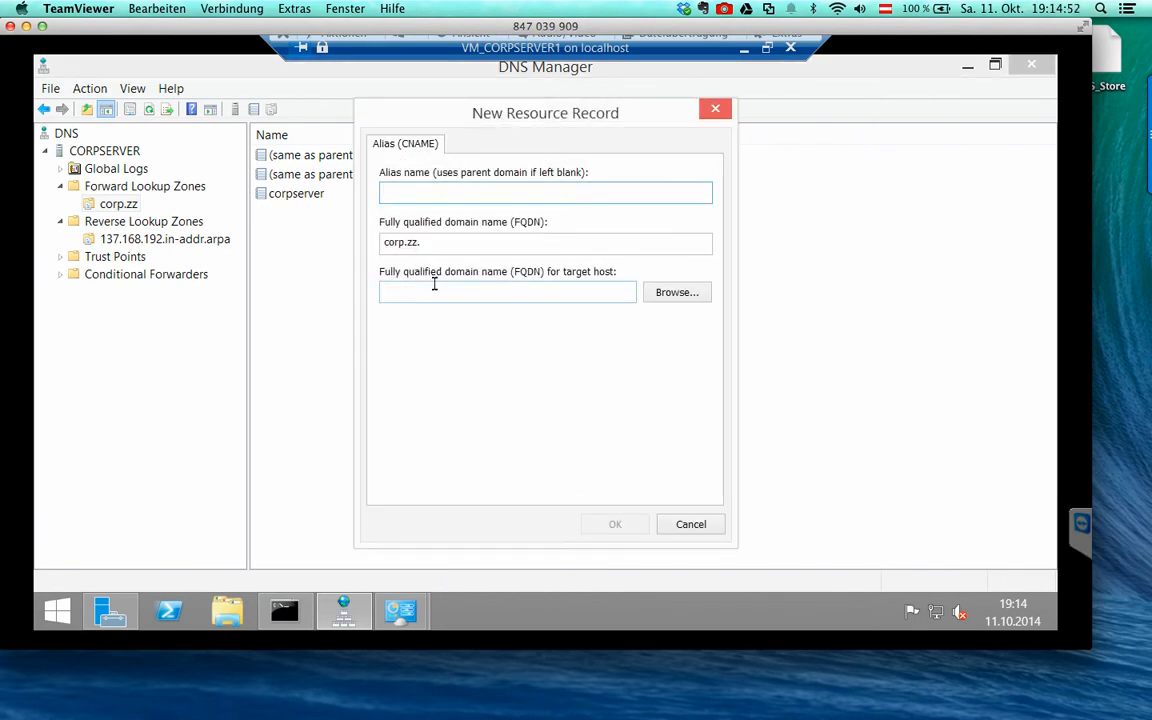
type("w")
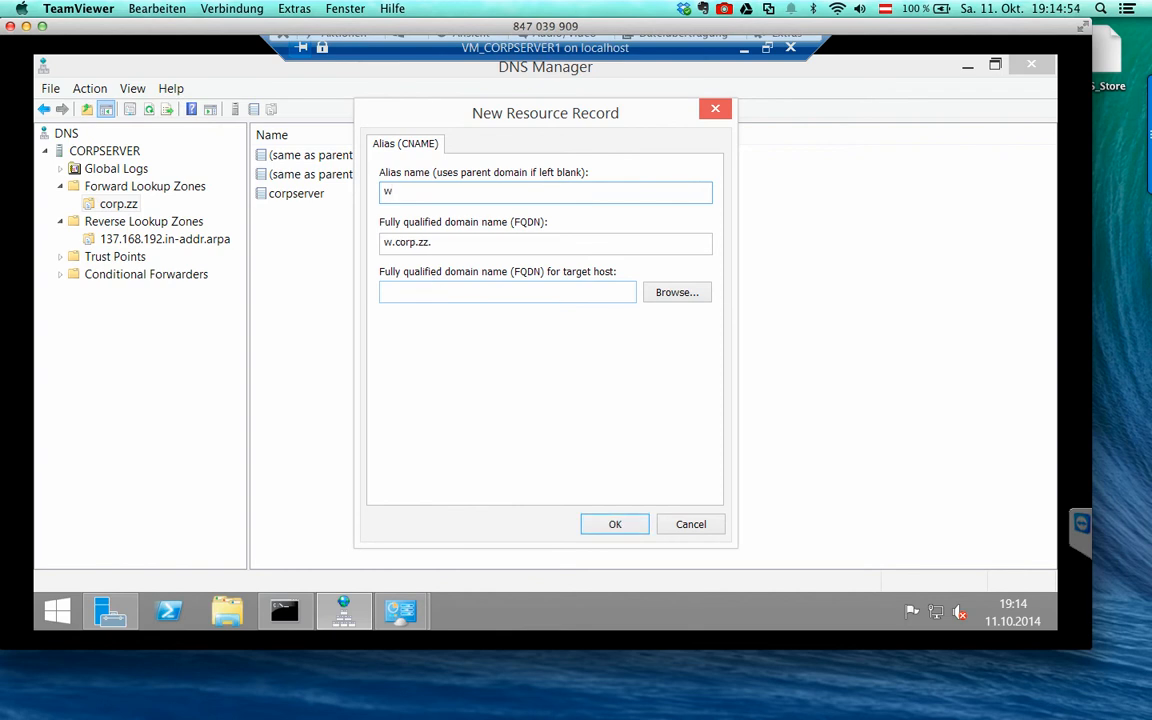
type("ebserver")
key("Tab")
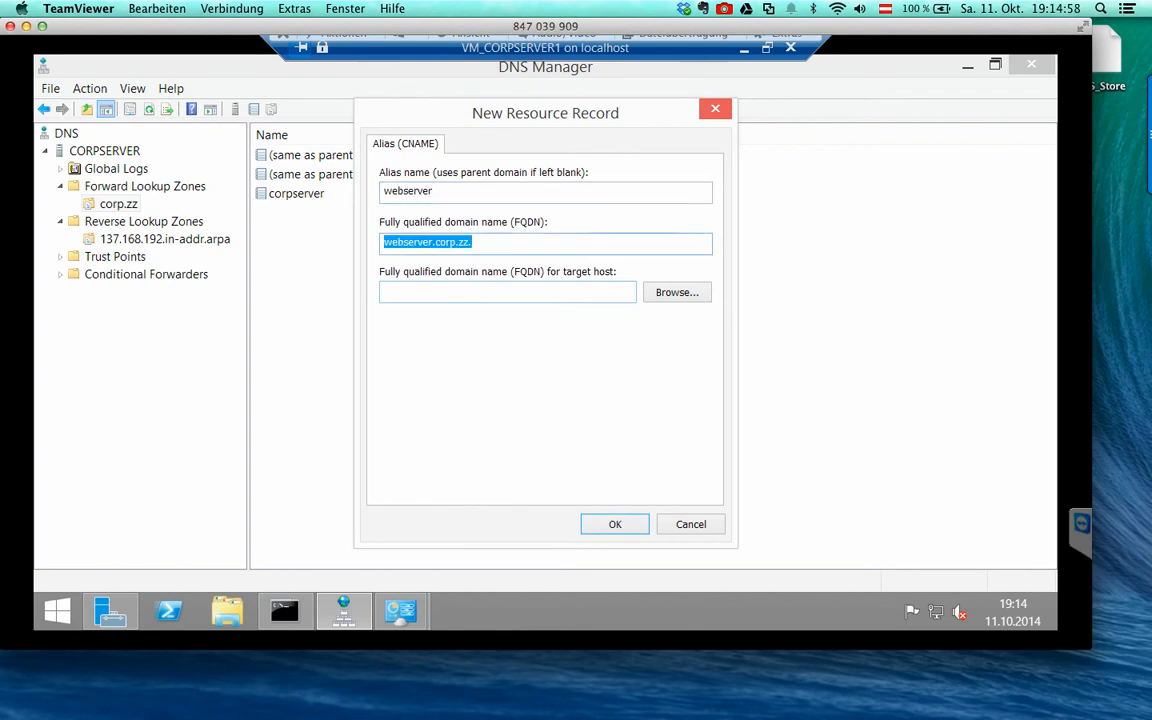
- Browse the corp.zz forward zone for the corpserver record, set it as the alias's target host, and create the alias
left_click(672, 294)
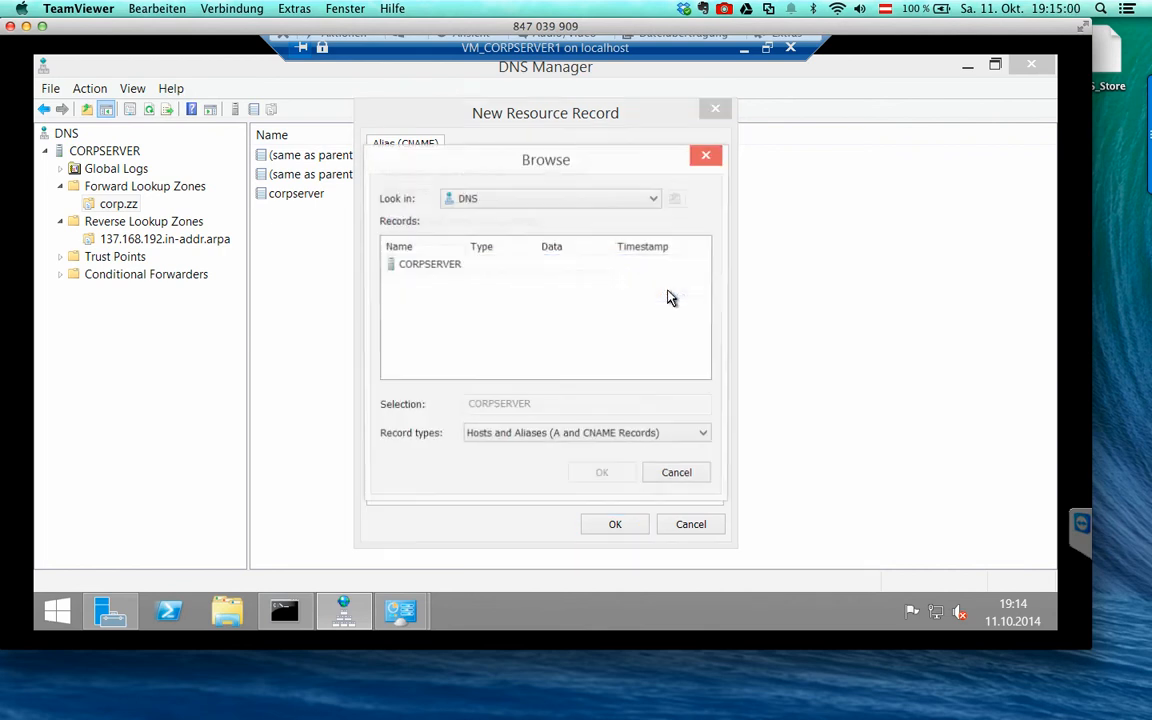
double_click(424, 276)
double_click(424, 275)
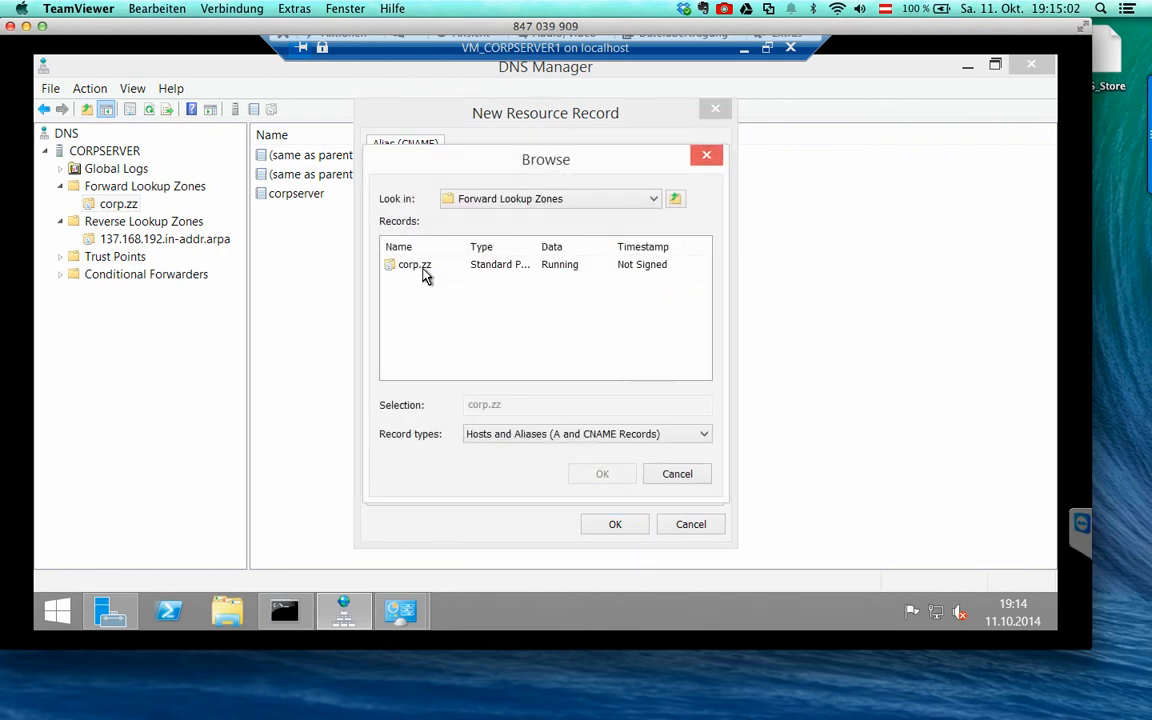
double_click(424, 272)
double_click(424, 270)
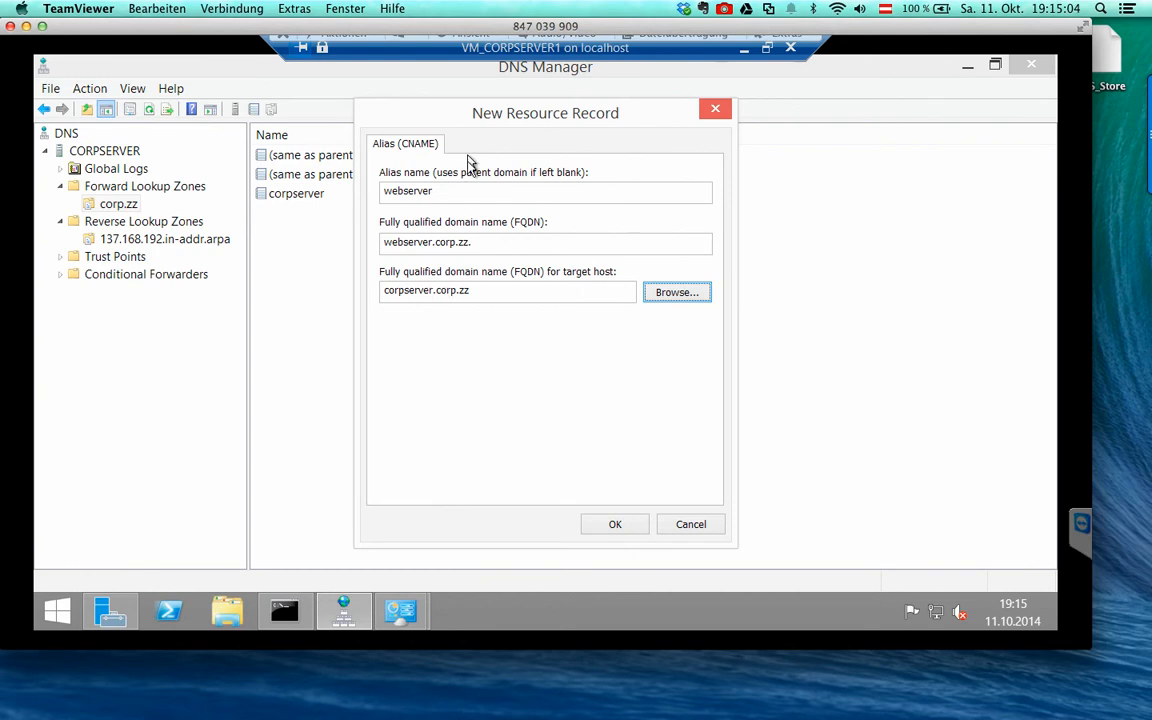
left_click(612, 524)
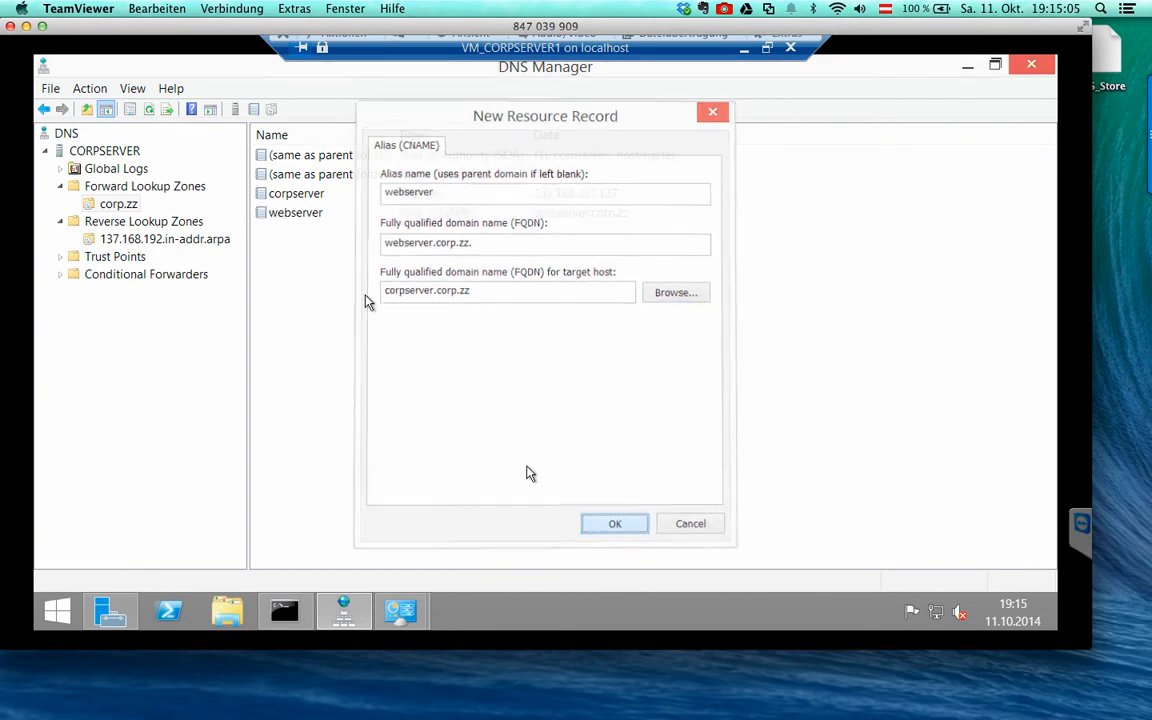
- Examine how the webserver alias and the corpserver host record relate in the corp.zz zone
left_click(283, 196)
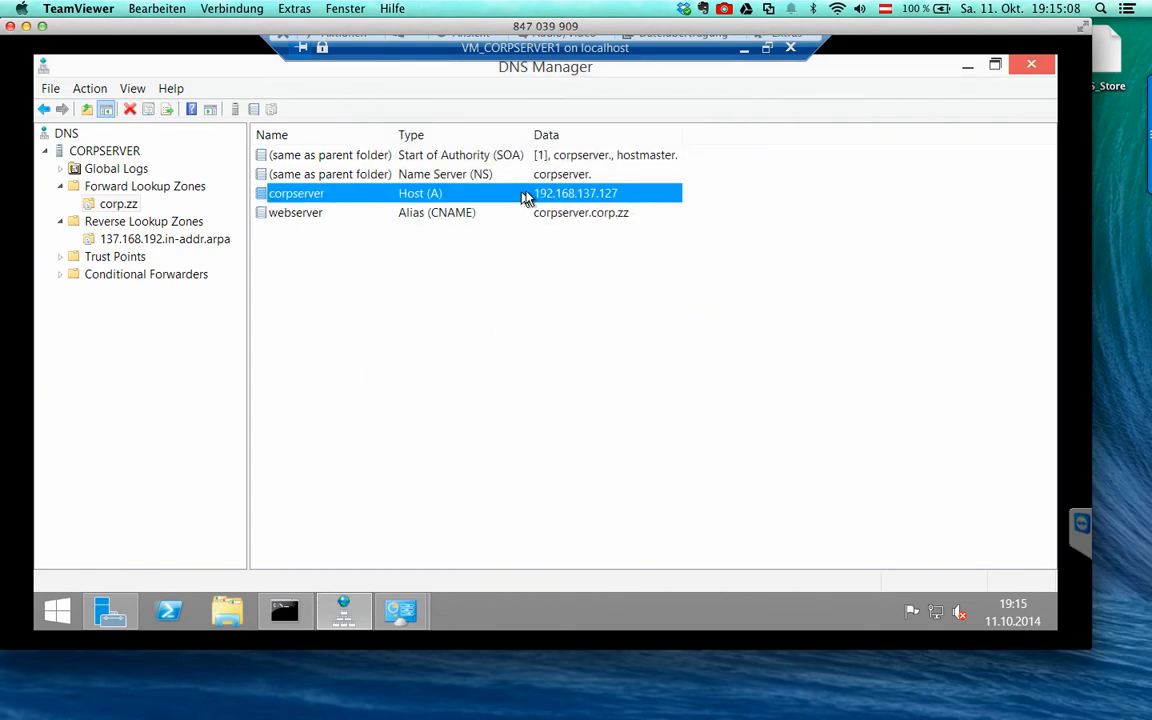
left_click(310, 214)
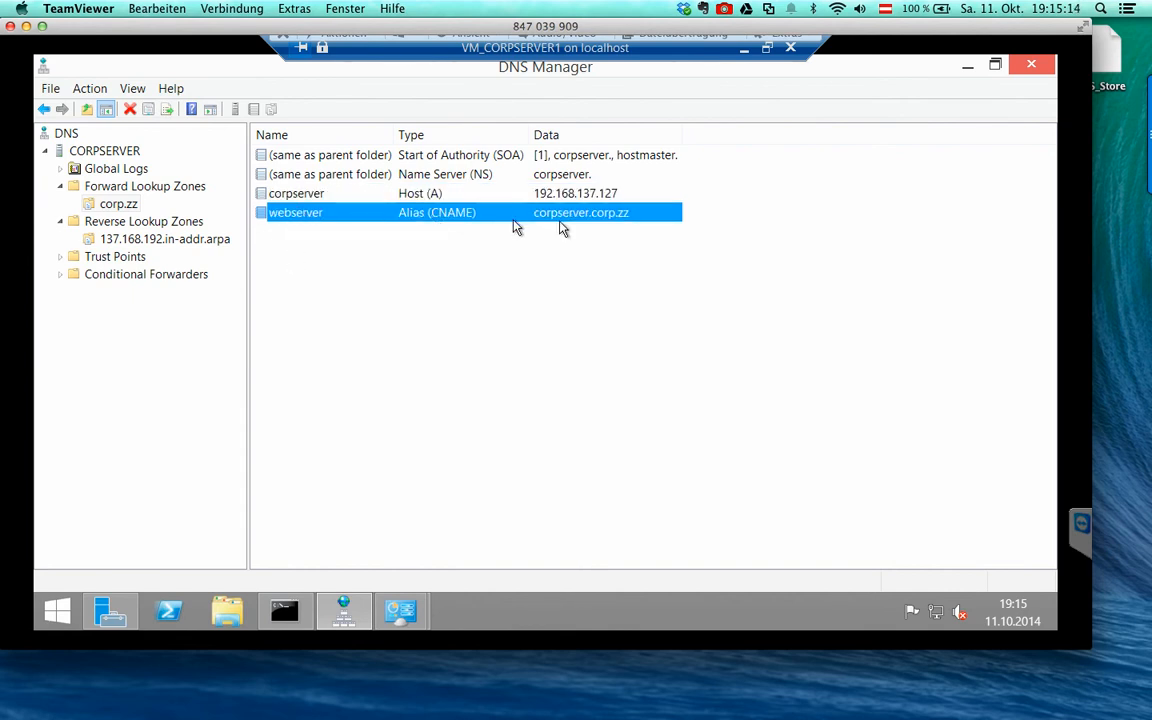
left_click(591, 278)
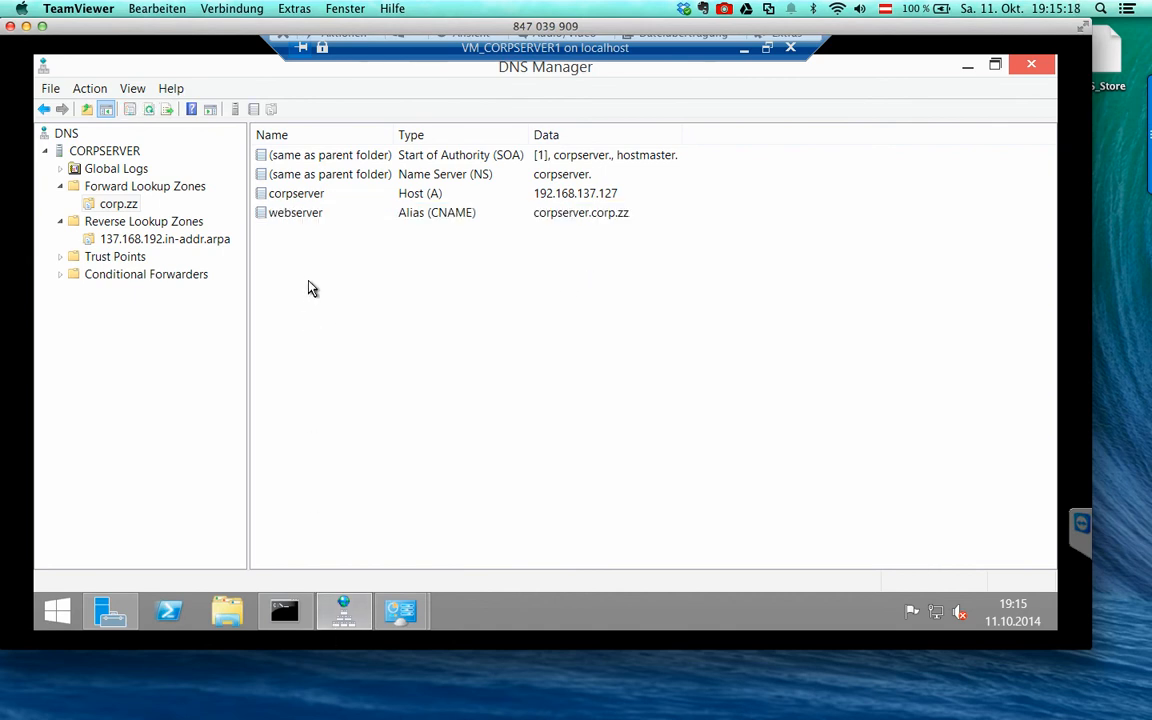
left_click(286, 215)
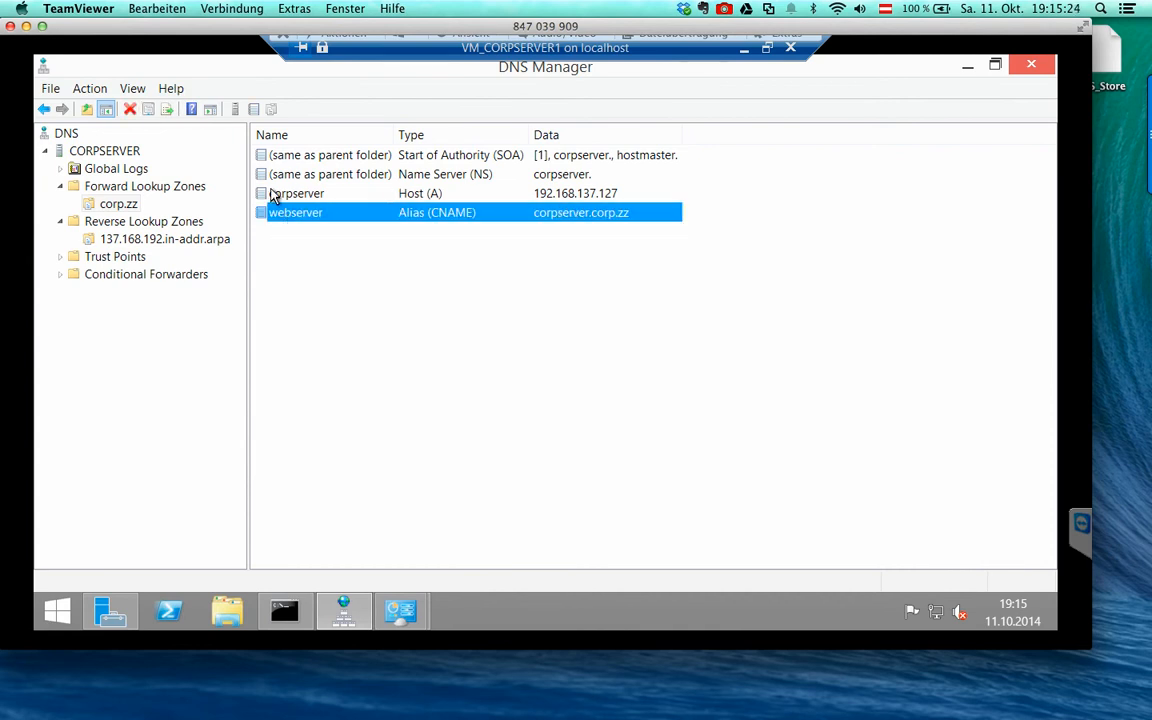
left_click(593, 191)
left_click(609, 314)
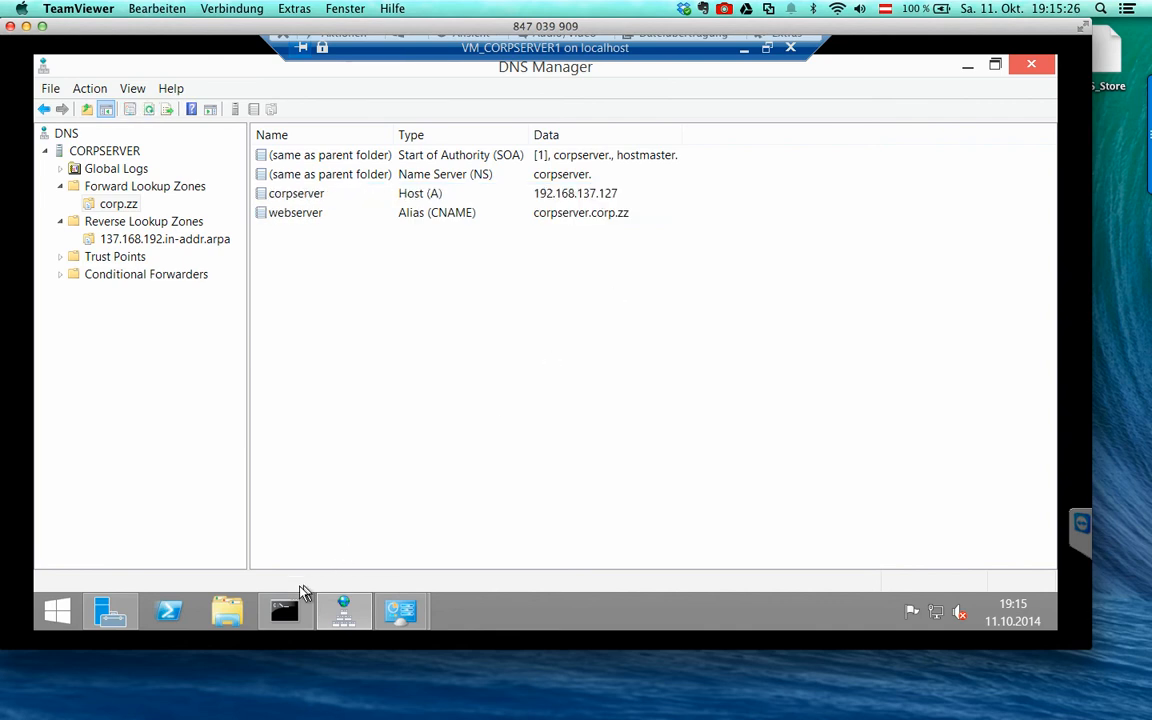
- Switch to the Command Prompt and run nslookup on webserver.corp.zz to test the alias
left_click(311, 589)
type("nslookup")
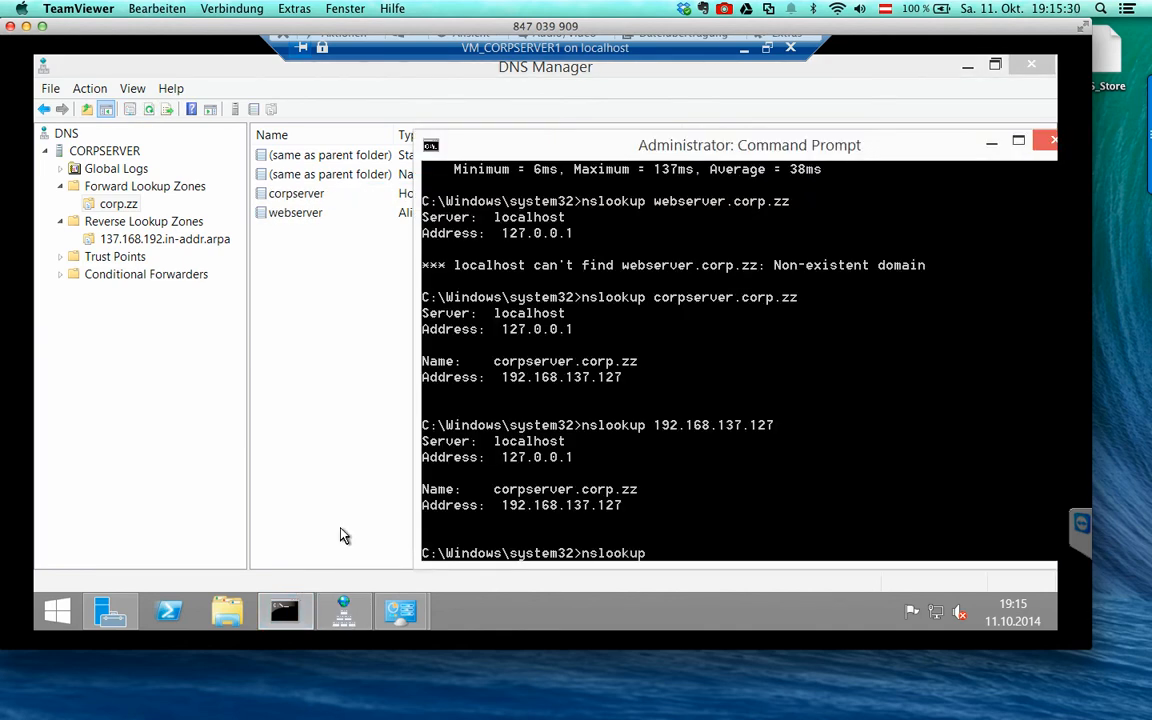
type(" webserver.corp.zz")
key("Return")
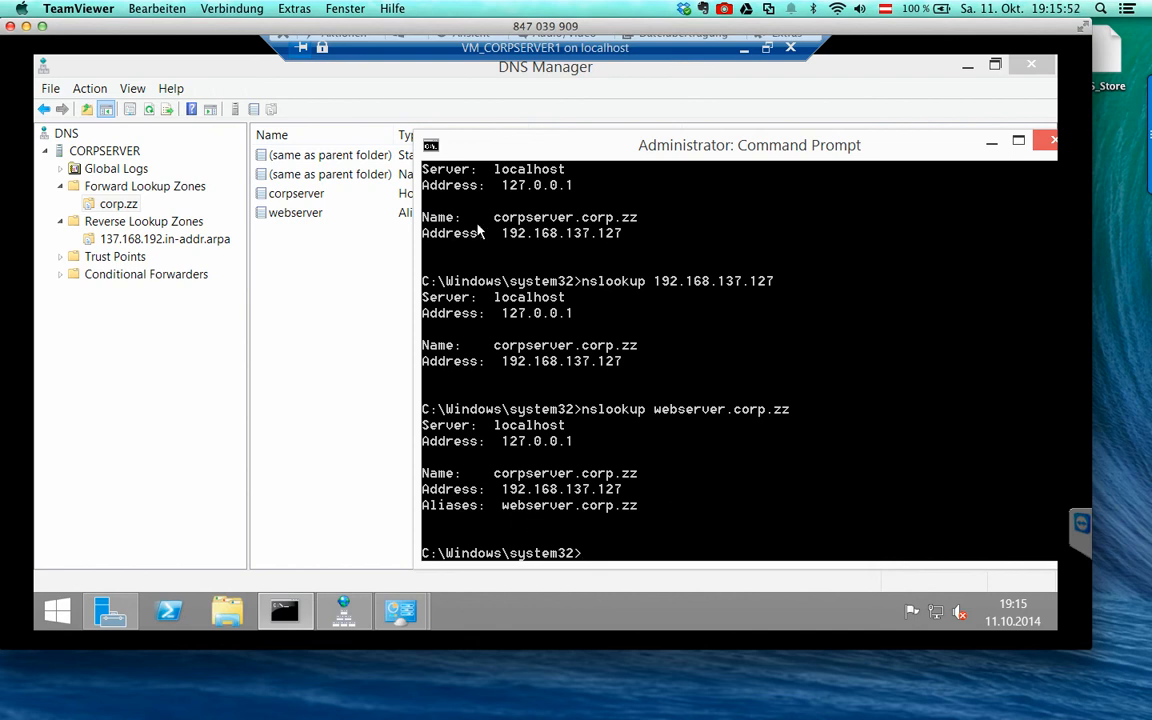
- Return to DNS Manager, open the 137.168.192.in-addr.arpa reverse zone, and refresh its records
left_click(298, 258)
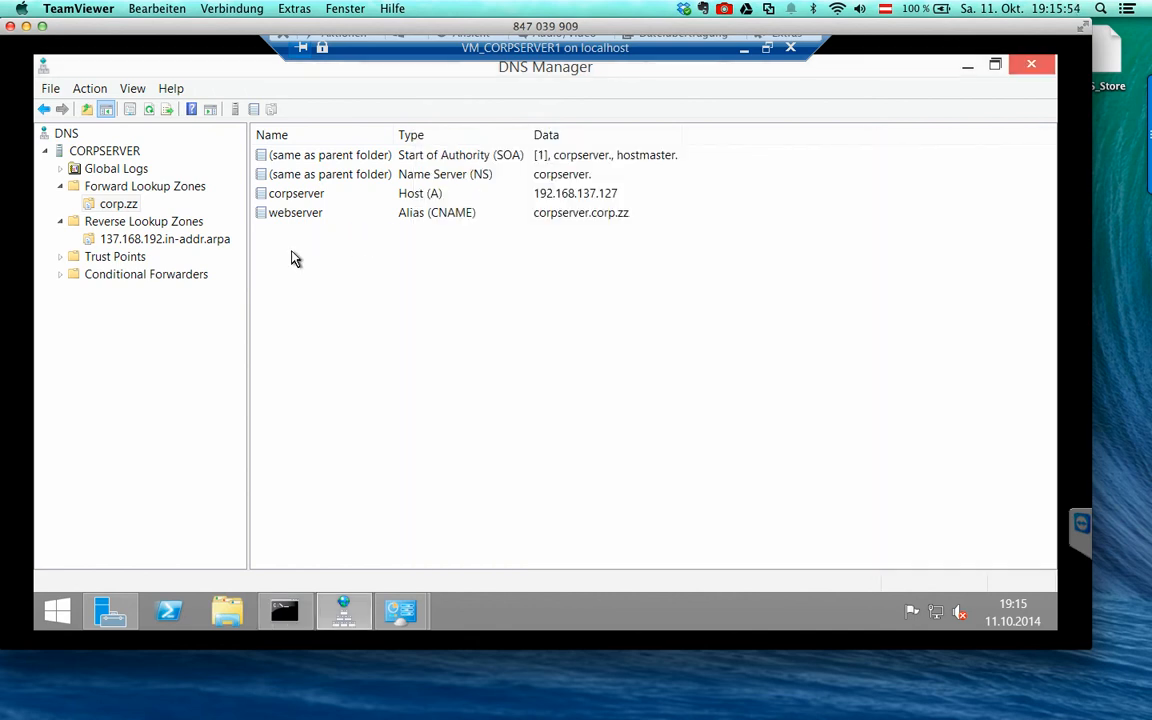
left_click(229, 246)
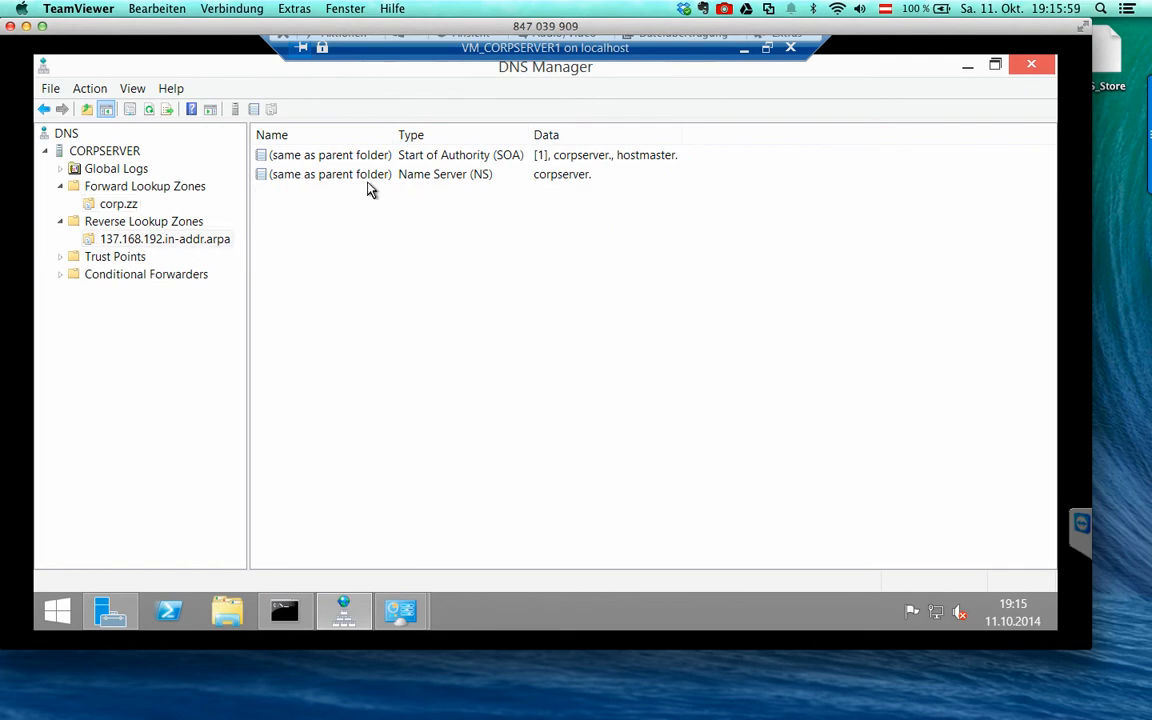
left_click(463, 176)
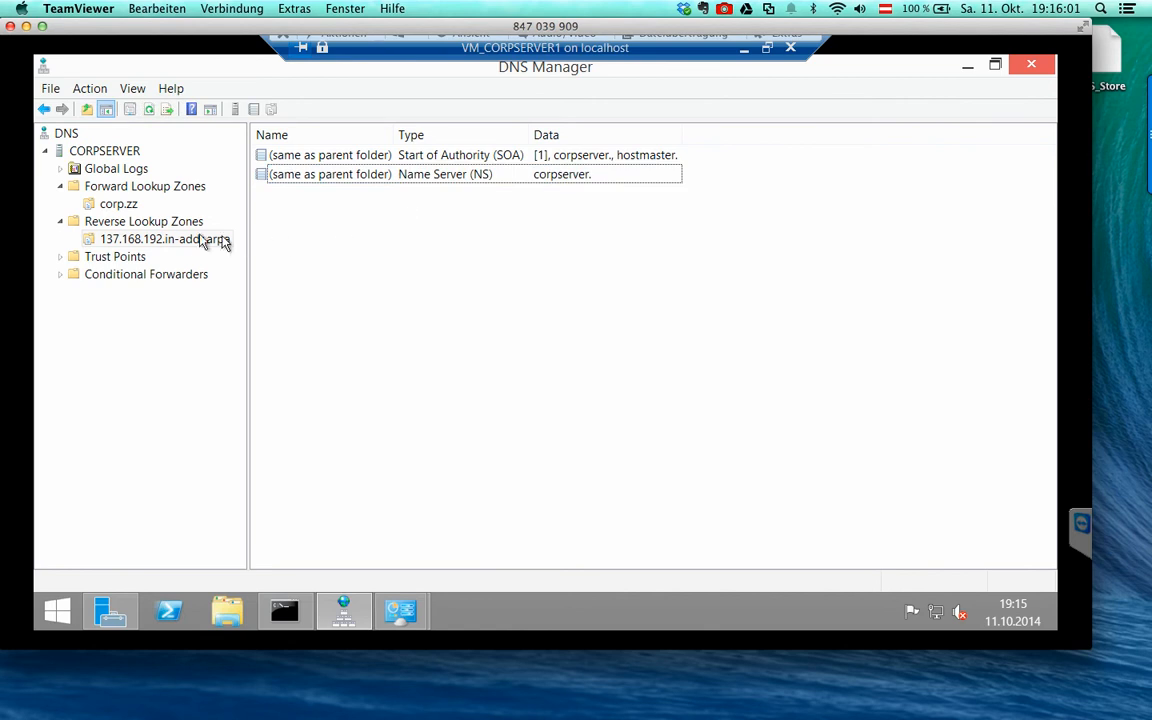
left_click(185, 239)
left_click(170, 111)
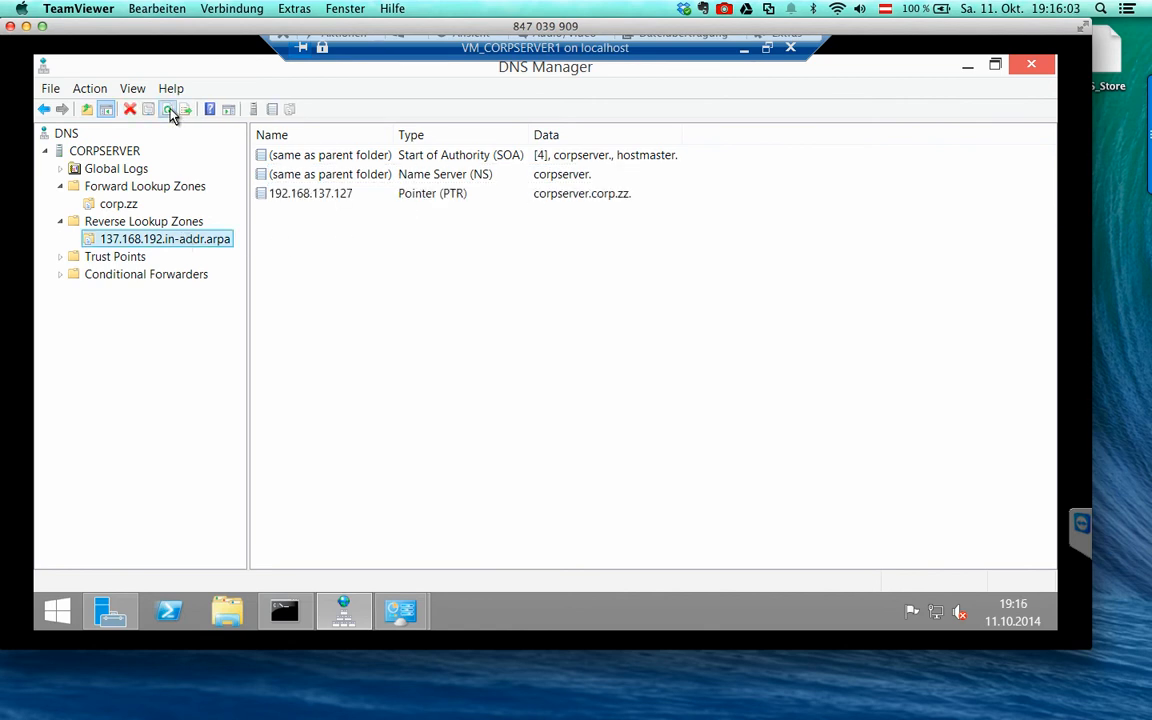
- Inspect the properties of the 192.168.137.127 pointer record in the reverse zone and close them without changes
left_click(395, 258)
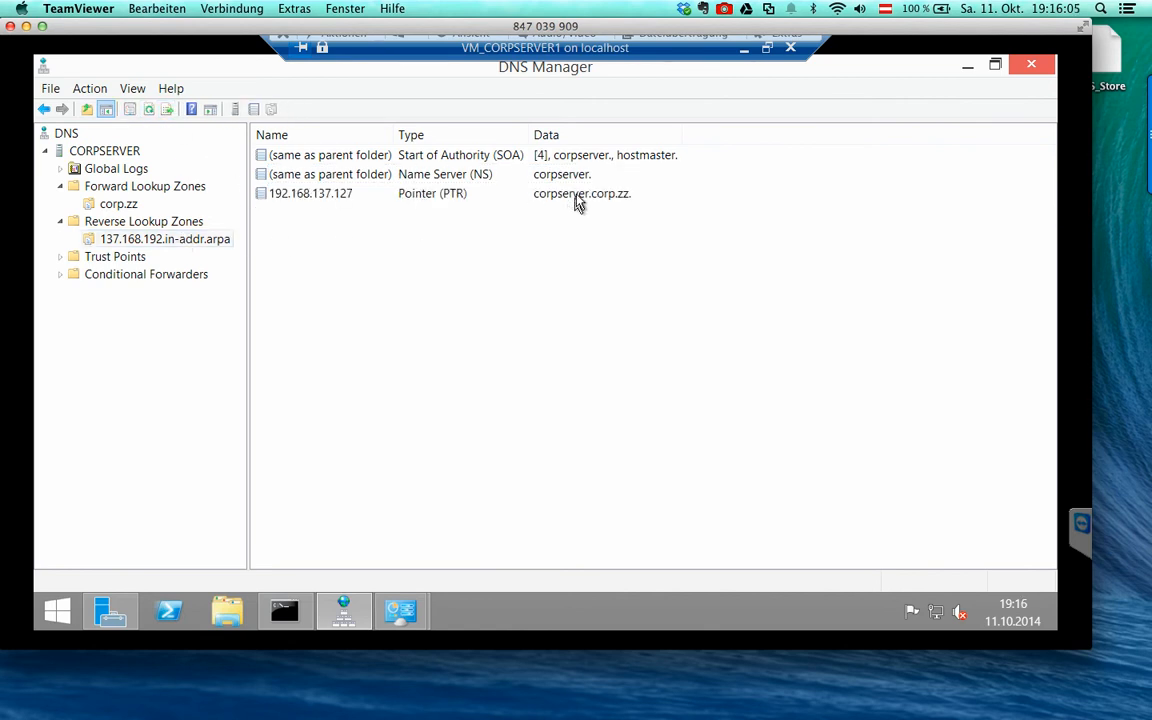
left_click(344, 197)
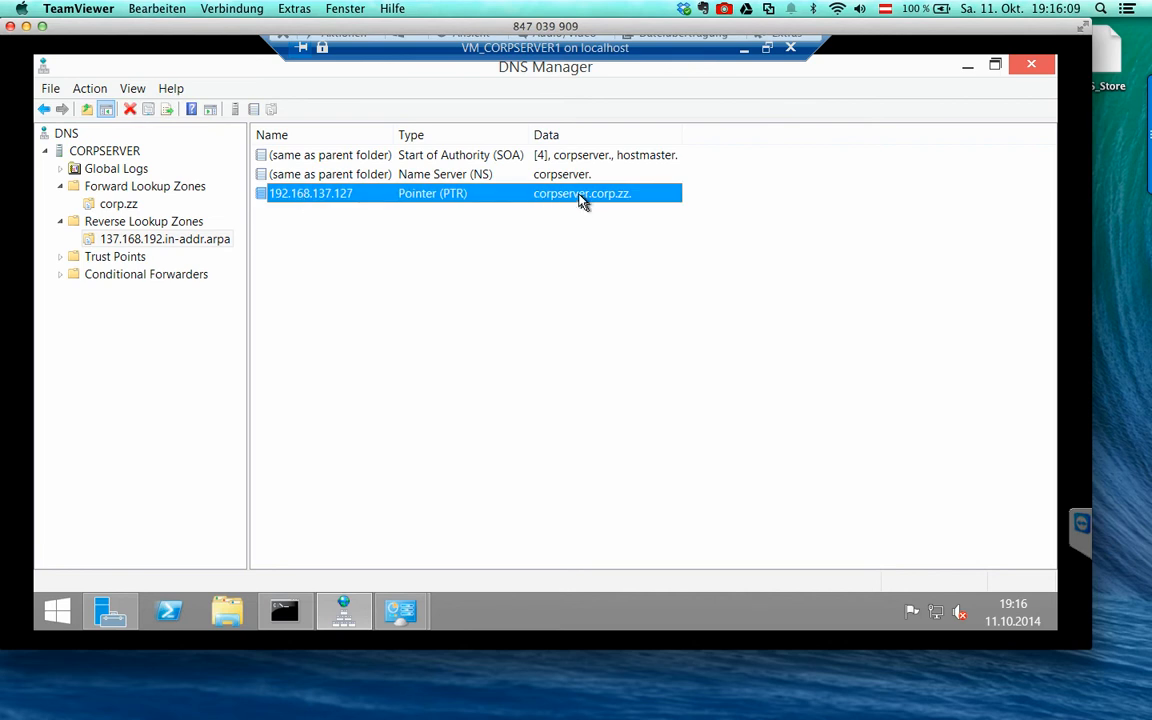
double_click(455, 197)
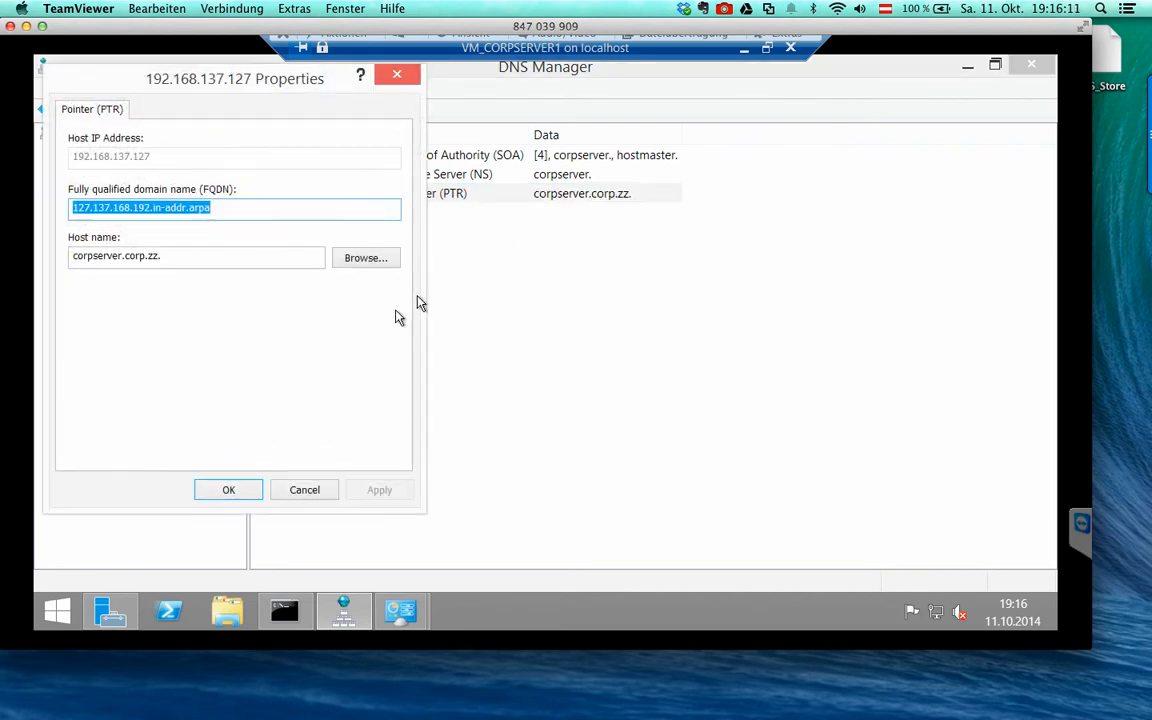
left_click(305, 490)
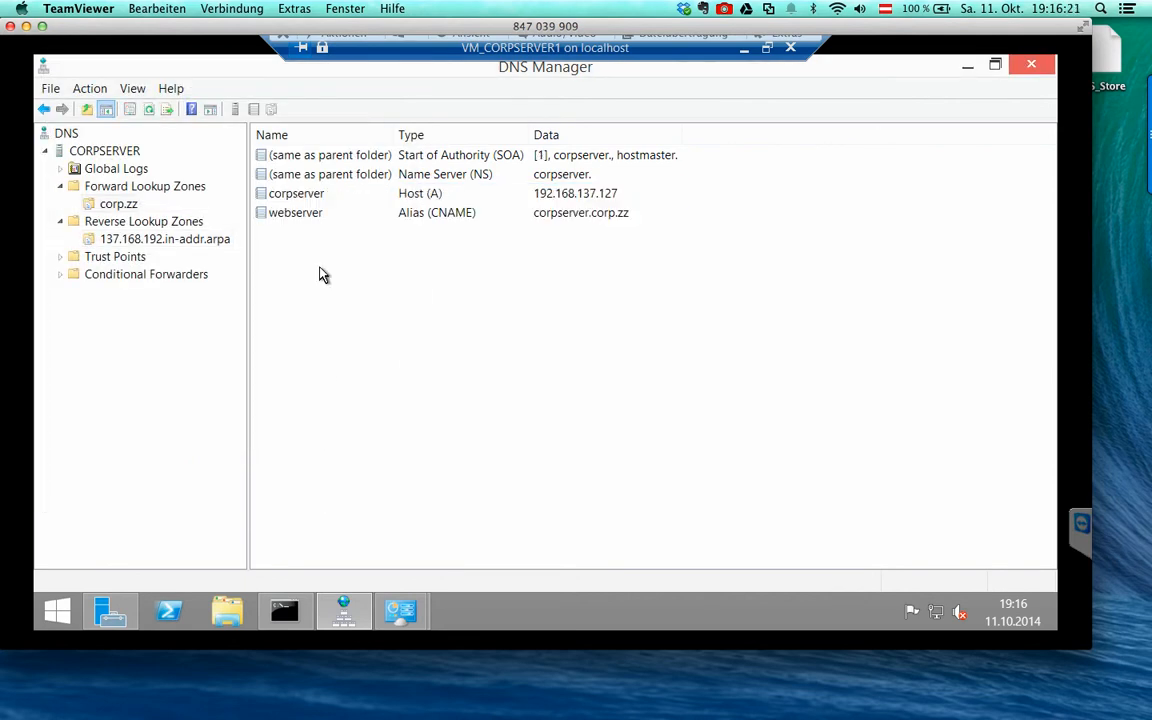
- Open the new Mail Exchanger (MX) record form for corp.zz, examine its mail server priority, and cancel it
right_click(322, 275)
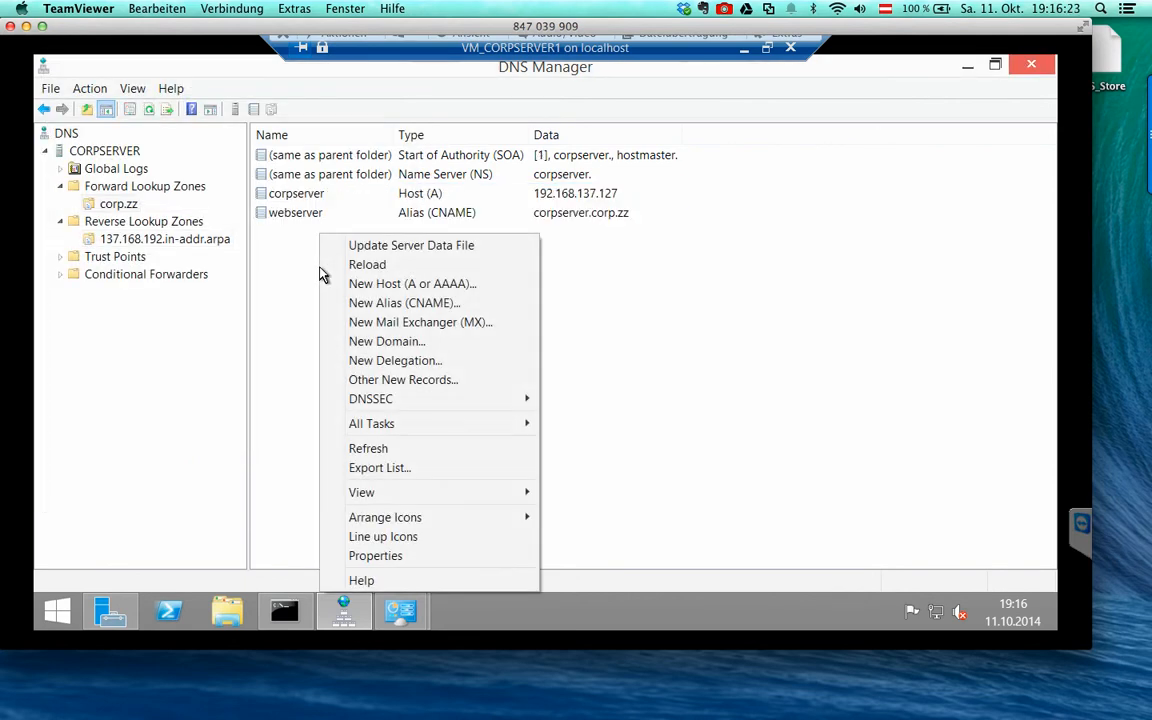
left_click(440, 322)
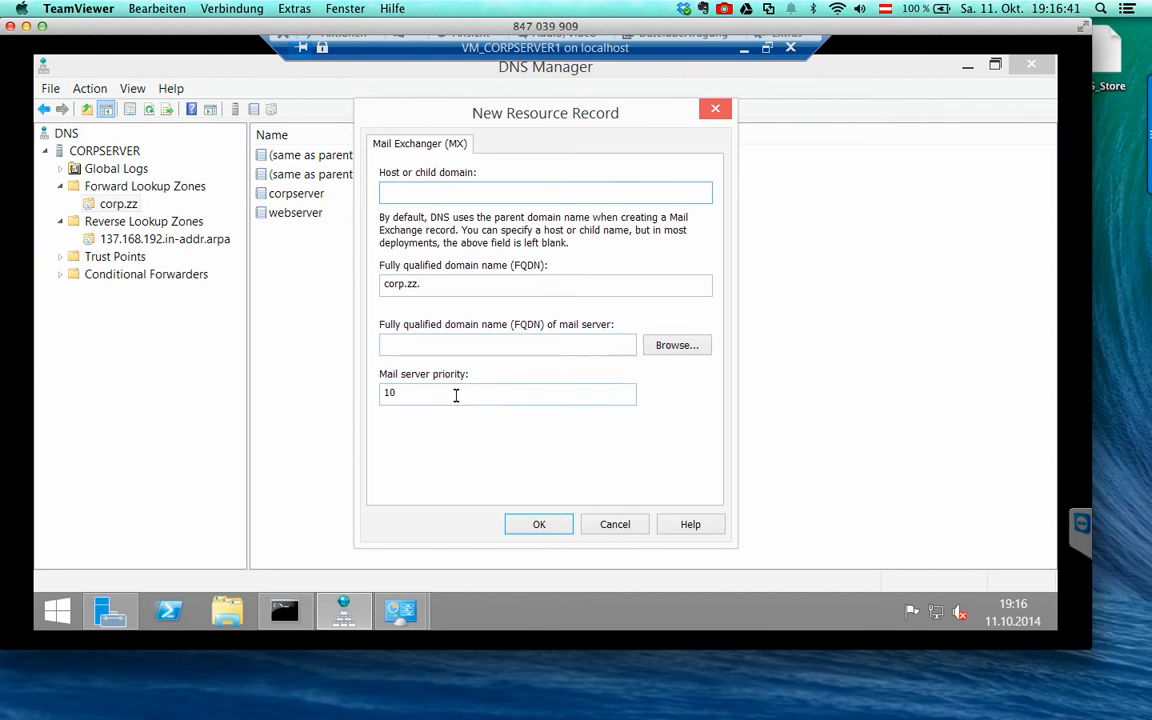
left_click_drag(437, 393, 381, 393)
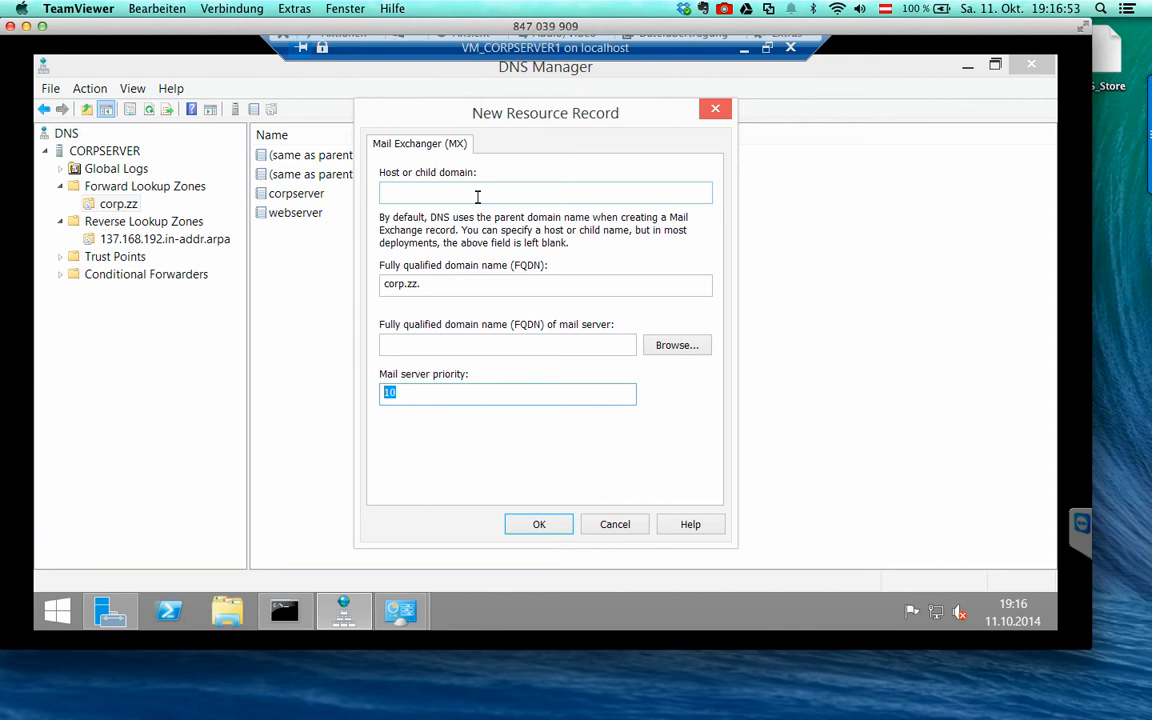
left_click(636, 527)
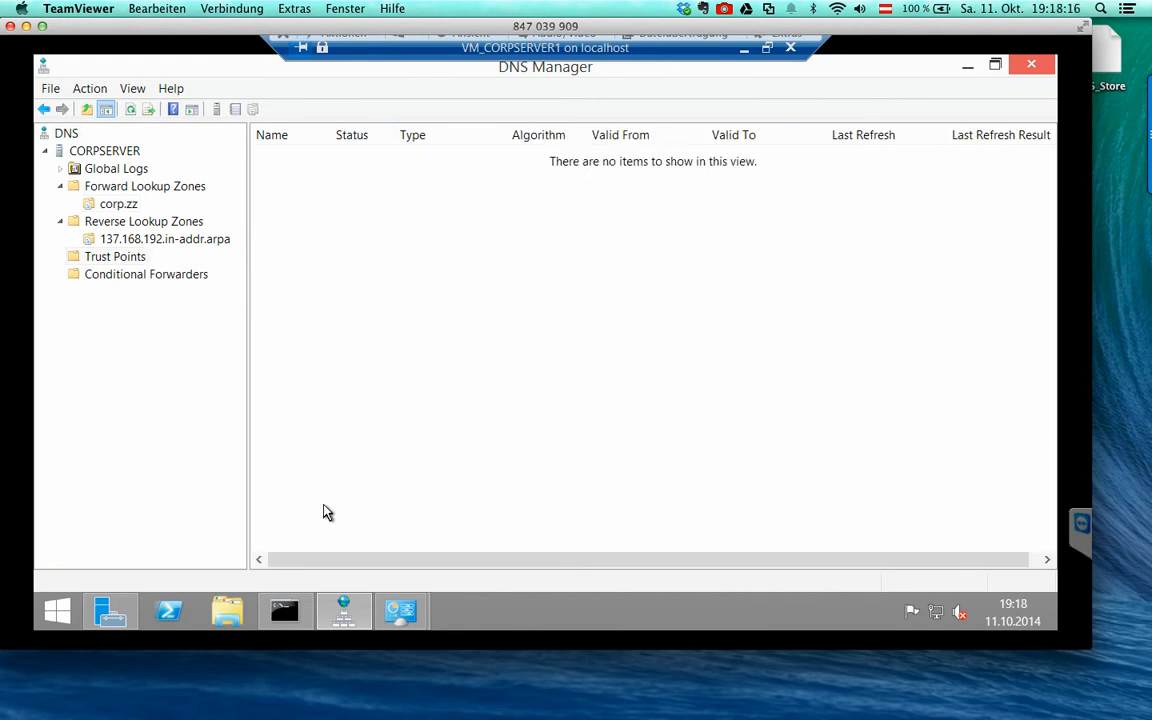
- Delete both forwarders, 8.8.8.8 and 8.8.4.4, in the CORPSERVER properties and apply the change
right_click(110, 150)
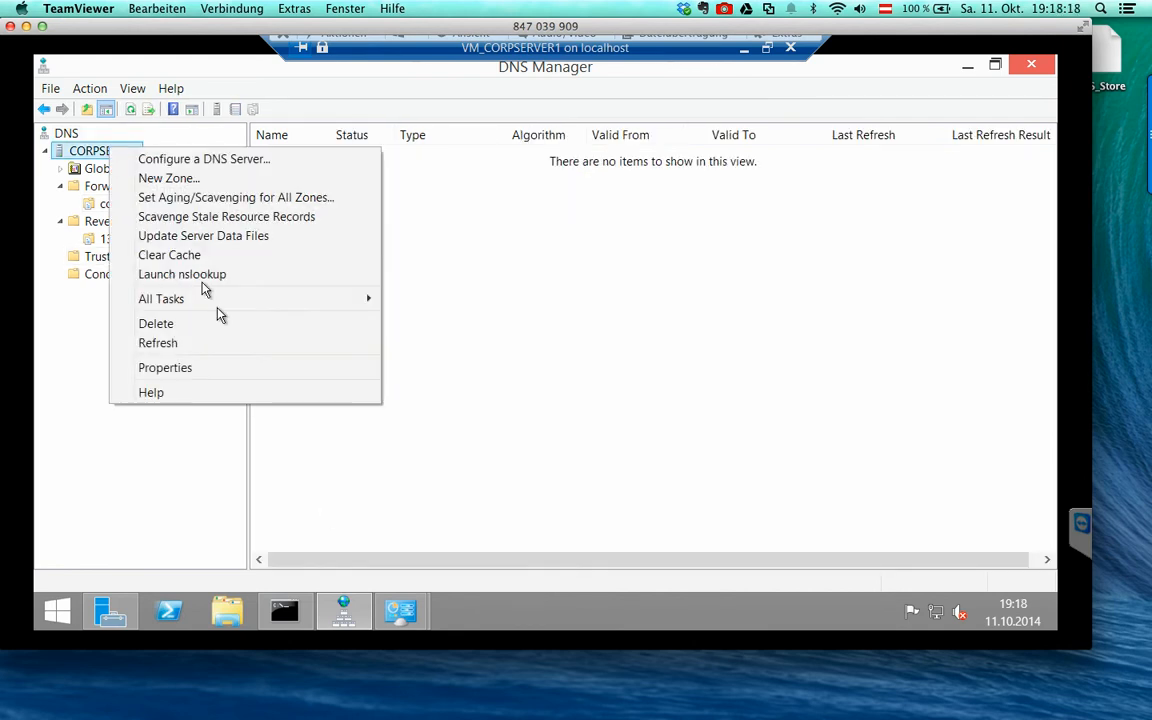
left_click(240, 367)
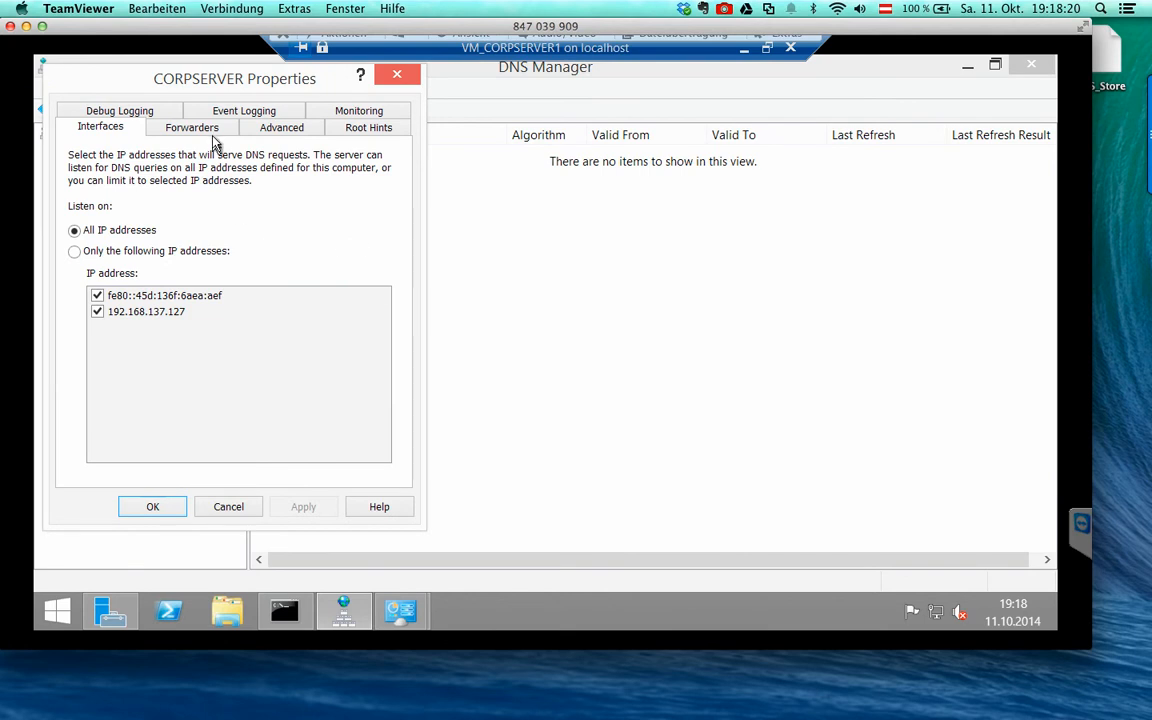
left_click(213, 134)
left_click(373, 390)
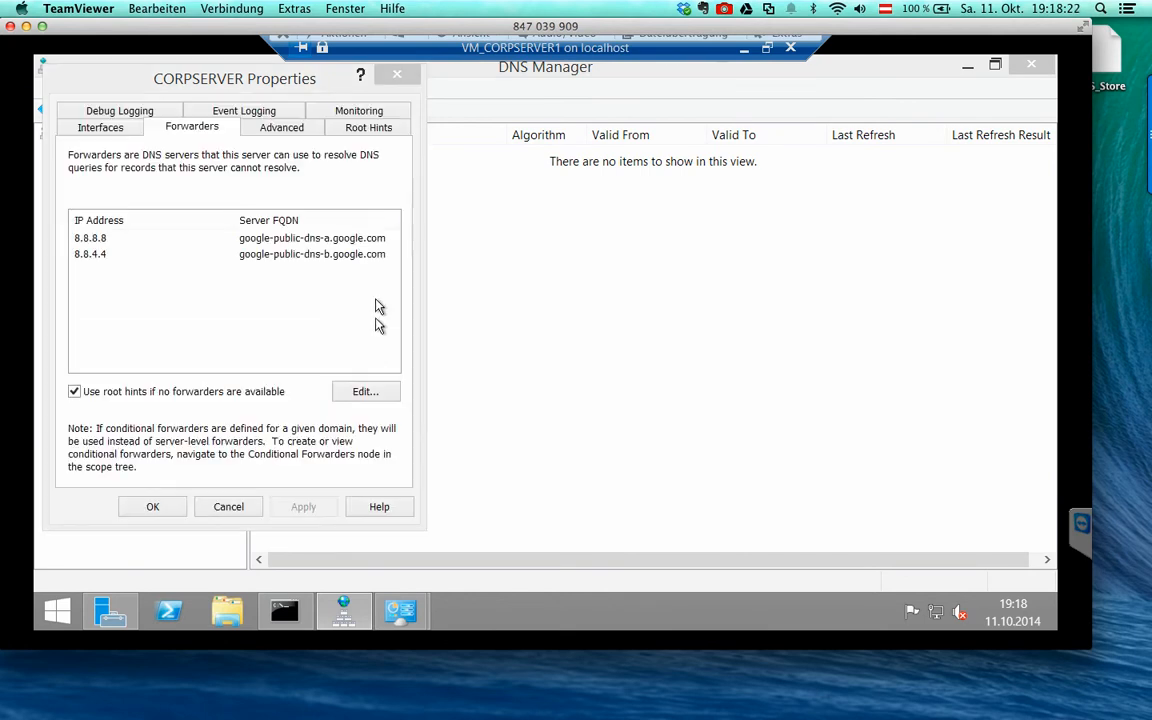
left_click(380, 184)
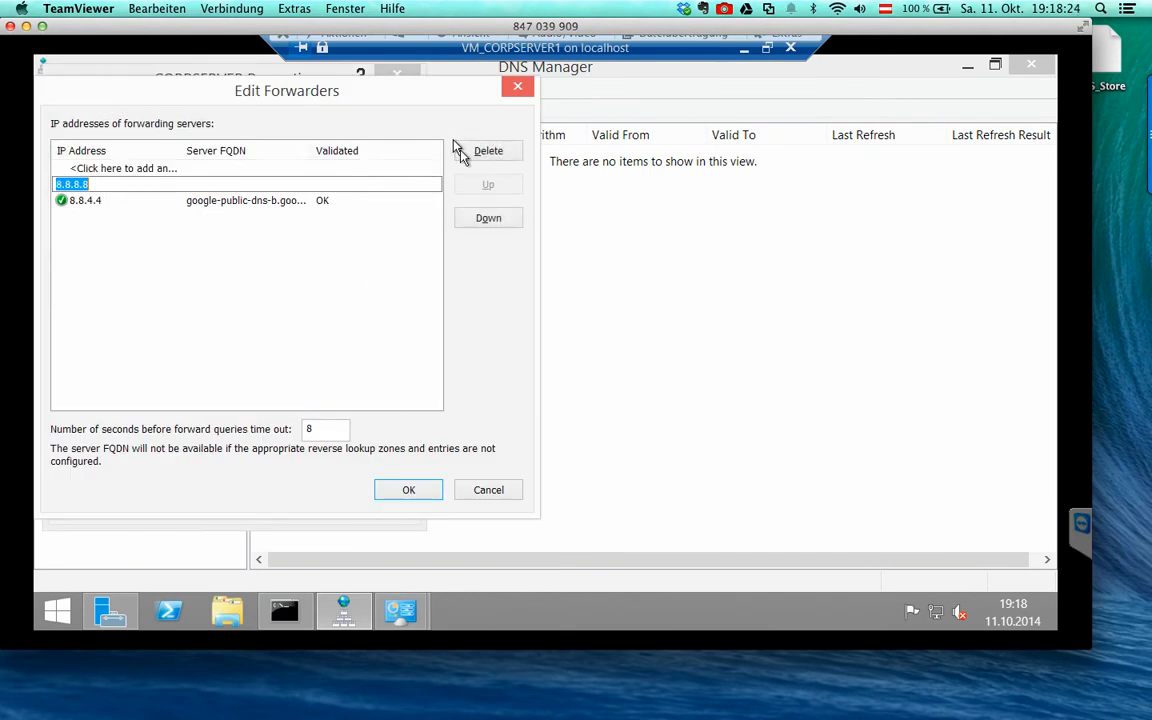
left_click(465, 152)
left_click(465, 155)
left_click(409, 489)
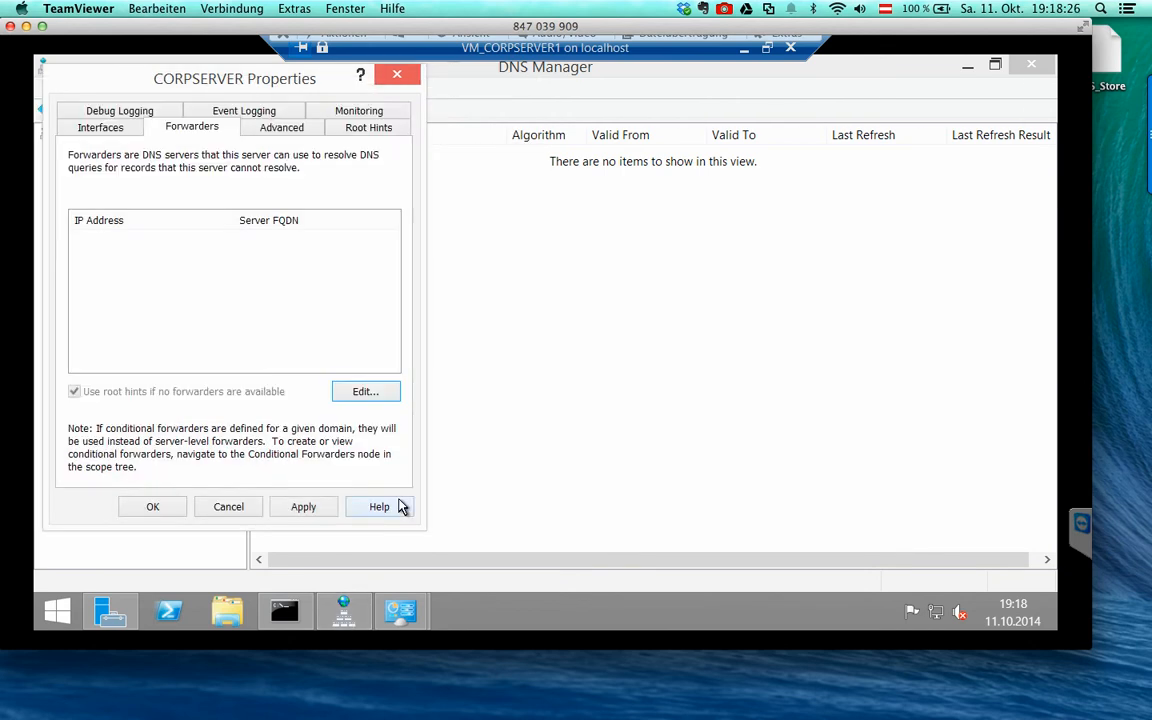
left_click(297, 507)
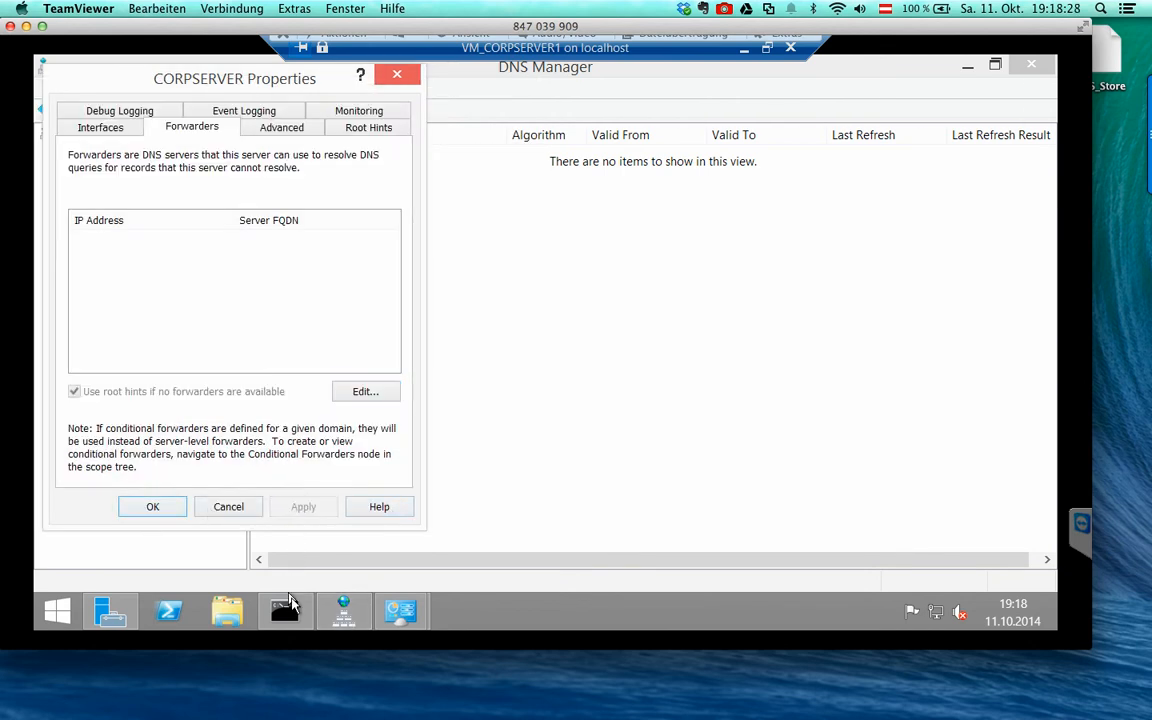
mouse_move(284, 610)
left_click(362, 535)
type("nsl")
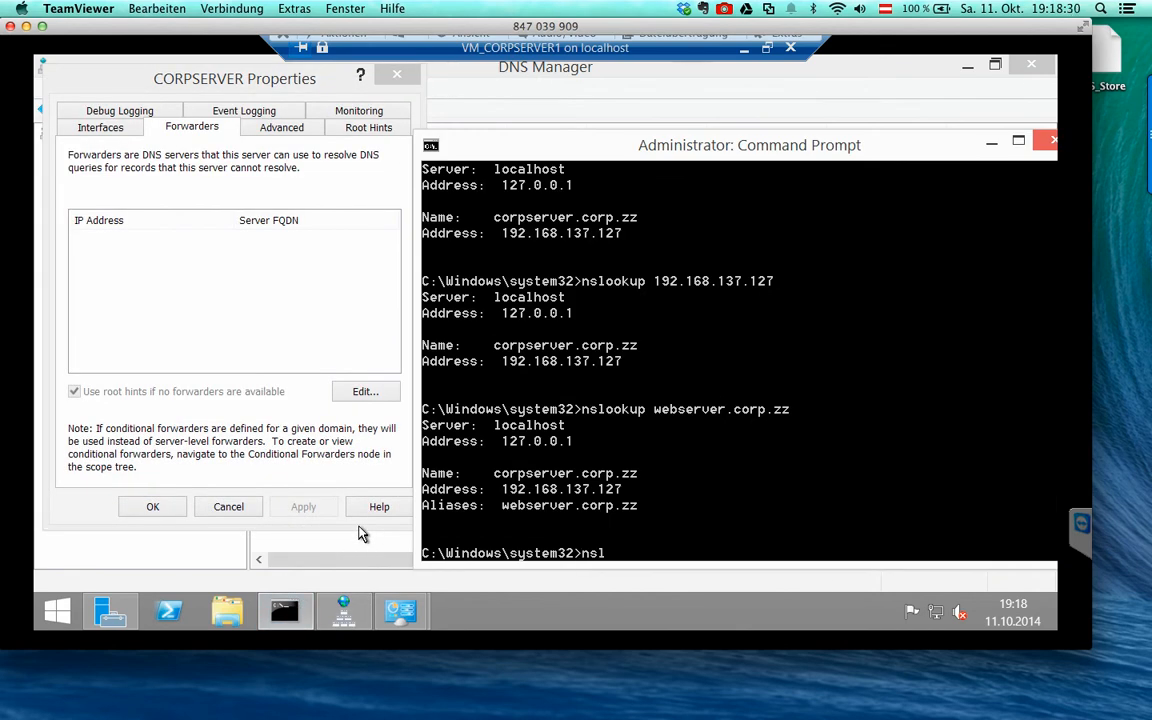
type("ookup www.google.at")
key("Return")
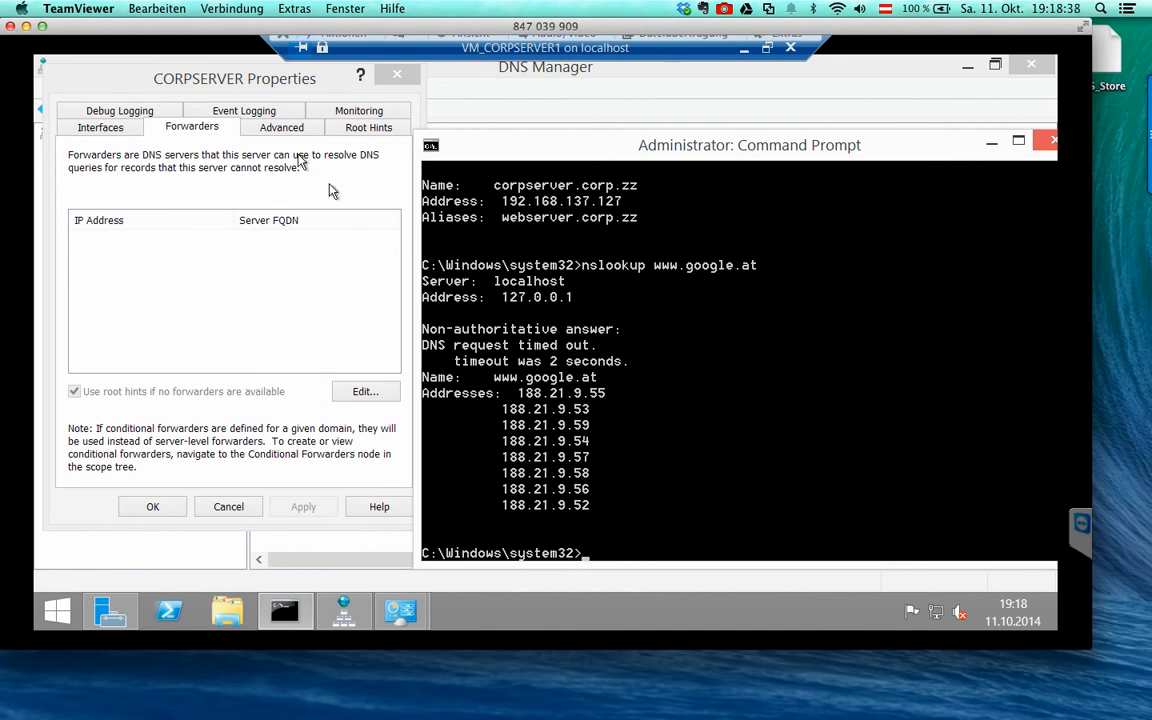
- Remove all root-servers.net entries from the CORPSERVER root hints, apply the change, and accept removing the last root hint
left_click(340, 127)
scroll(355, 278, "down", 2)
scroll(352, 280, "up", 2)
scroll(360, 317, "down", 2)
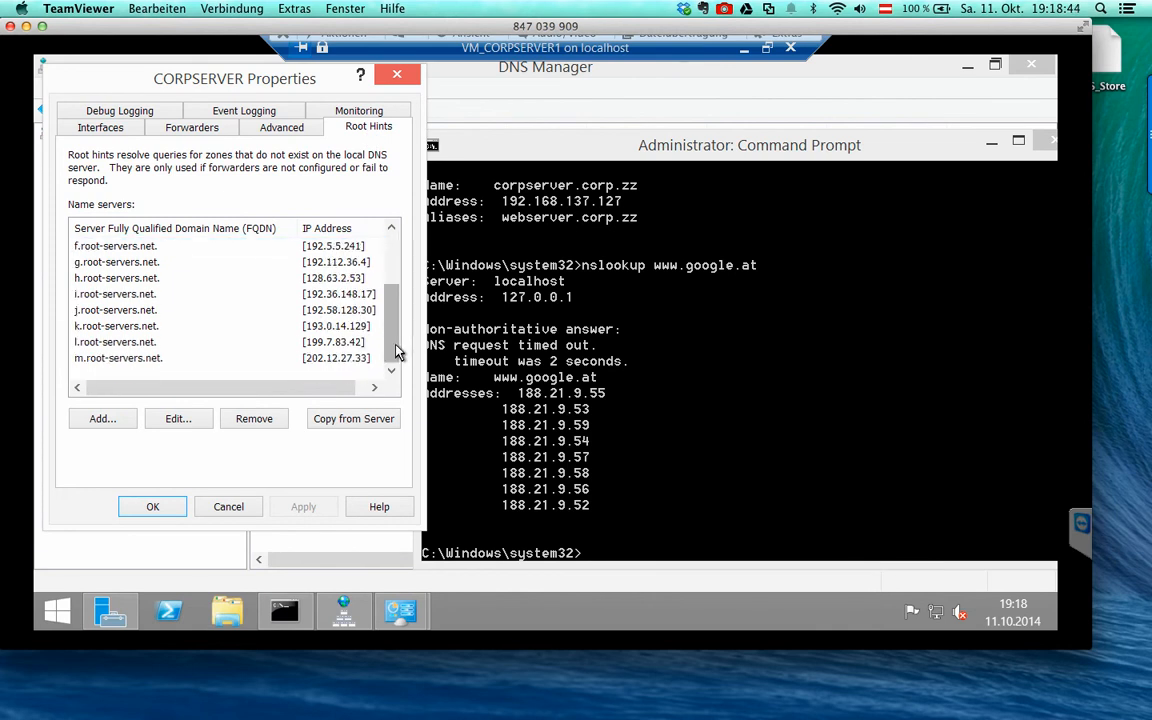
scroll(392, 258, "up", 2)
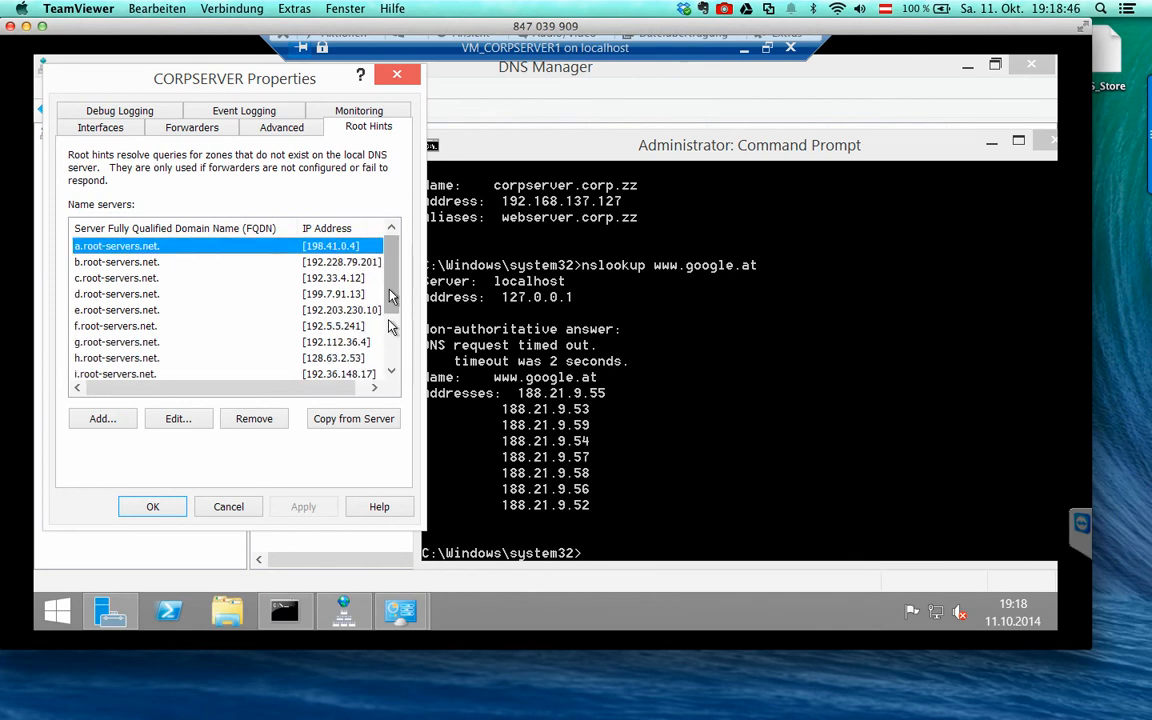
scroll(352, 300, "down", 2)
left_click(336, 360)
left_click(247, 422)
left_click(247, 422)
left_click(247, 422)
left_click(246, 424)
left_click(246, 424)
left_click(246, 424)
left_click(247, 424)
left_click(247, 424)
left_click(247, 424)
left_click(247, 424)
left_click(247, 424)
left_click(247, 424)
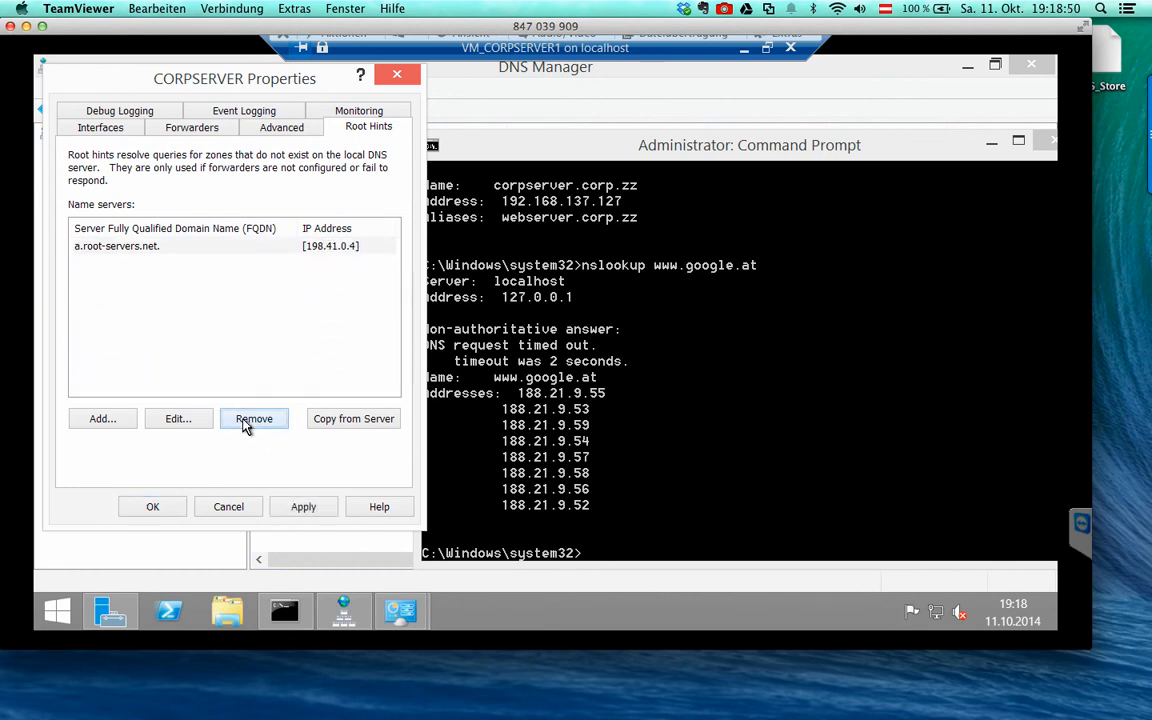
left_click(247, 424)
left_click(303, 506)
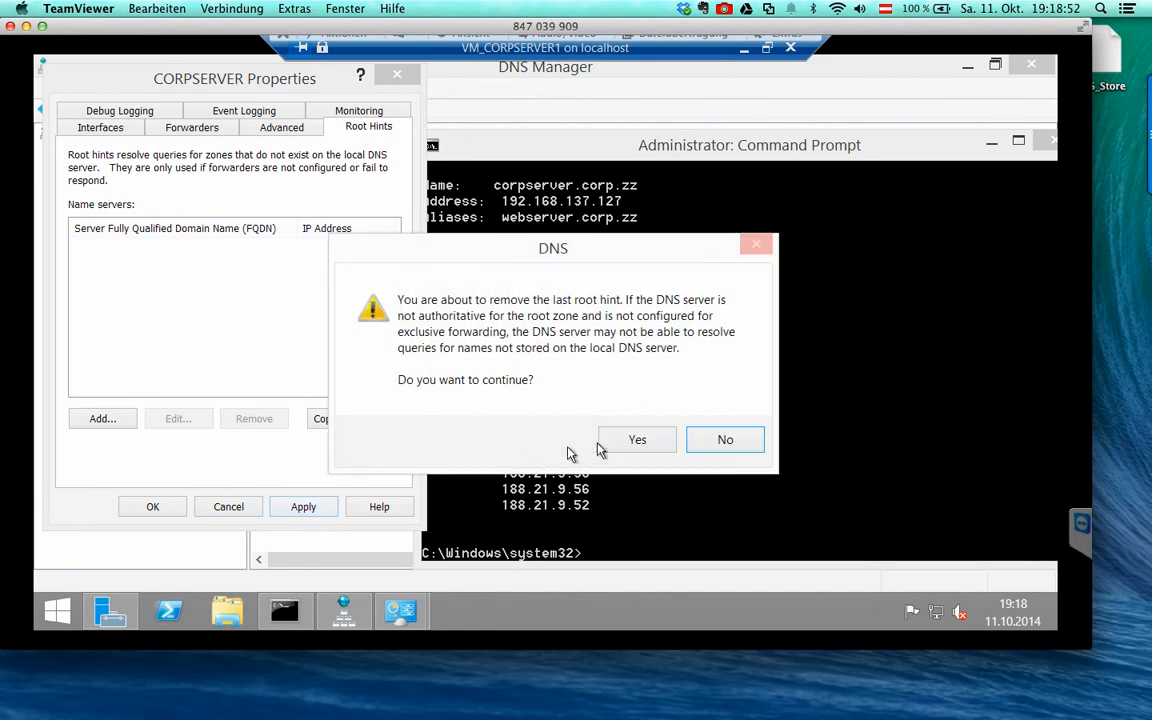
left_click(613, 447)
left_click(628, 430)
key("Up")
key("Return")
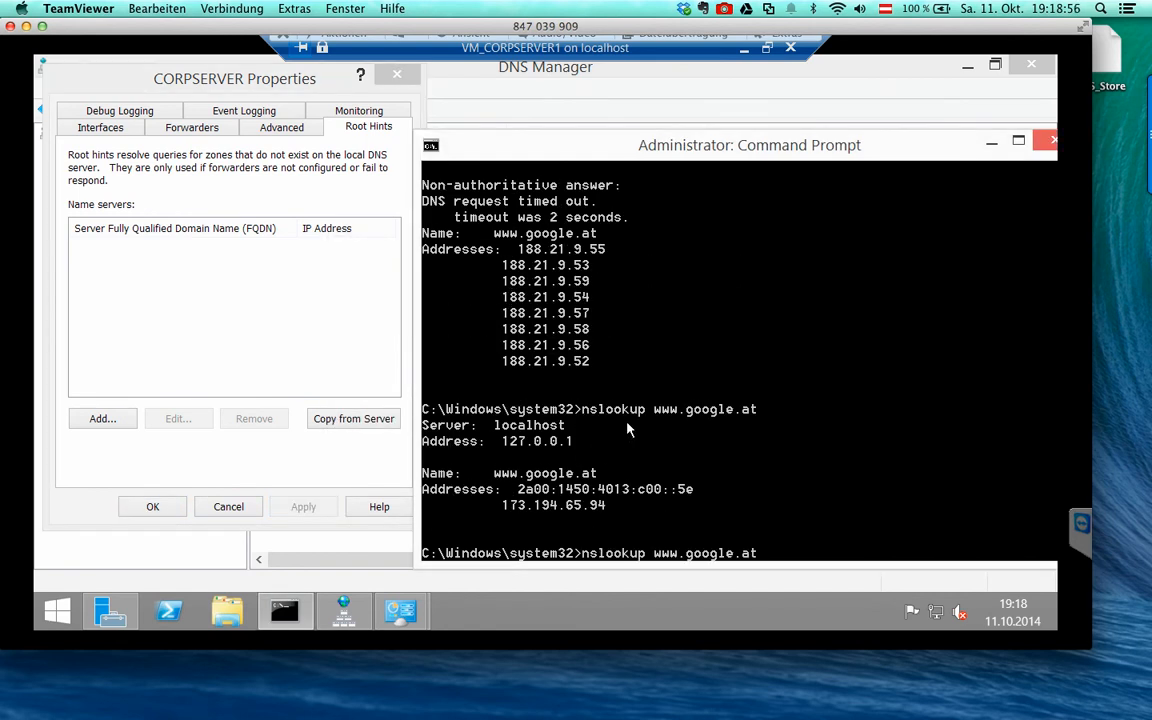
key("Up")
key("Return")
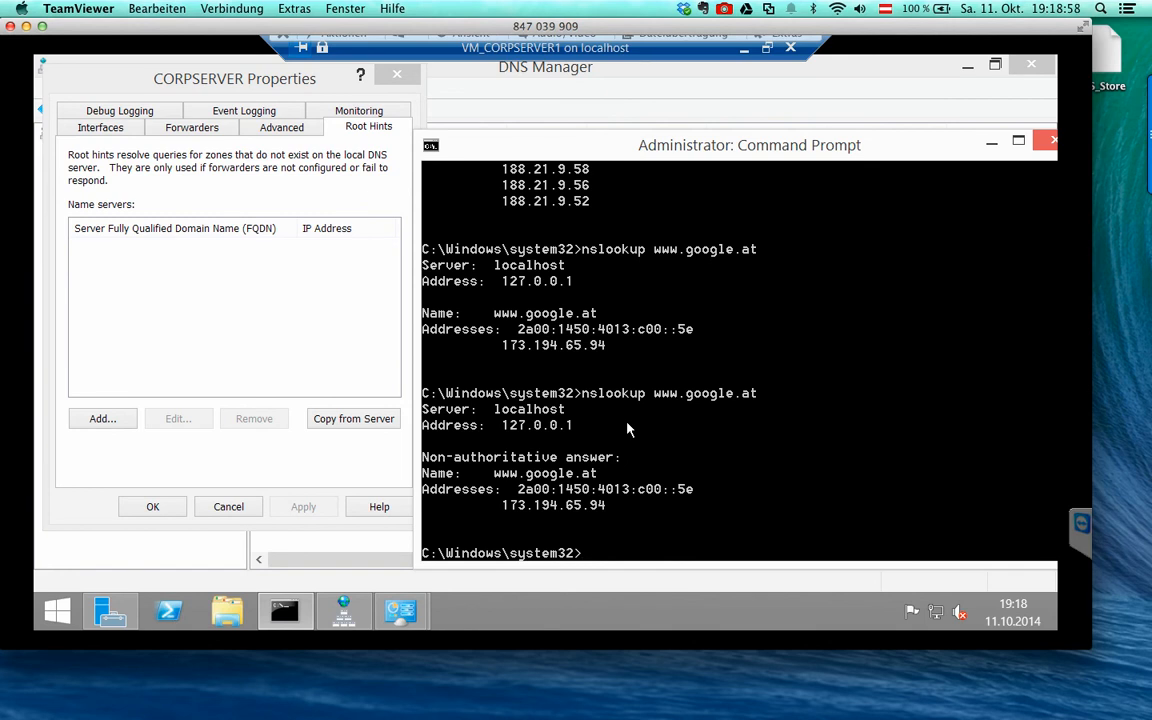
type("nslookup www.ccn.com")
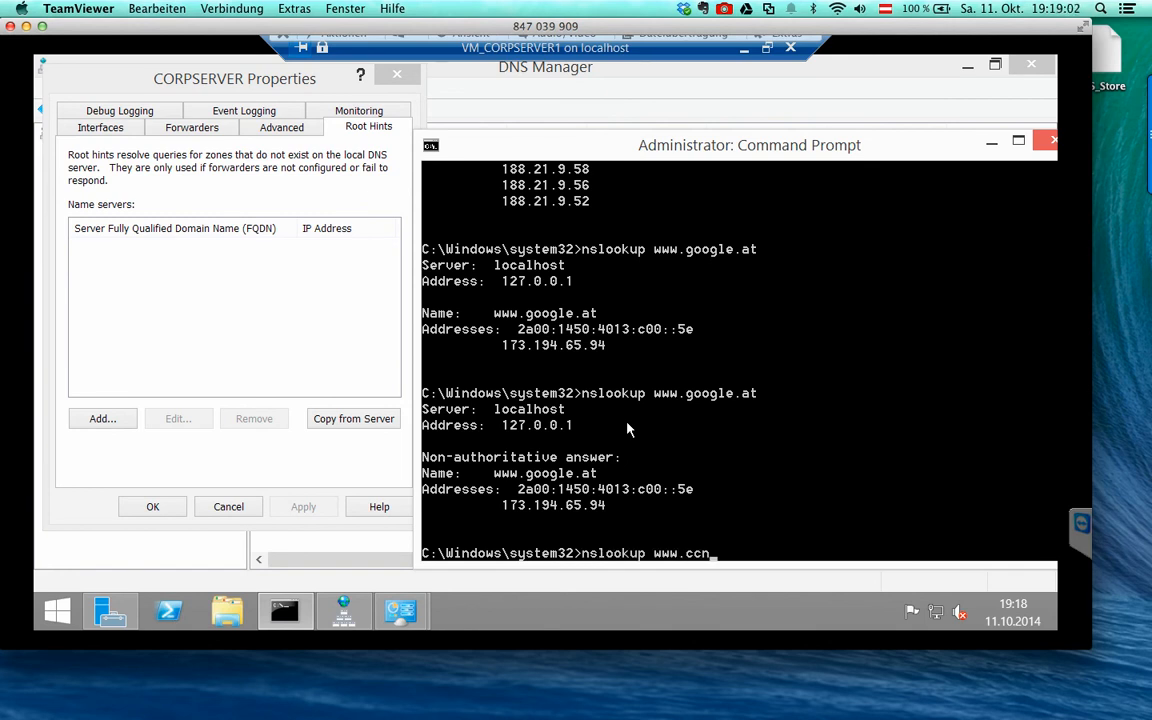
key("Return")
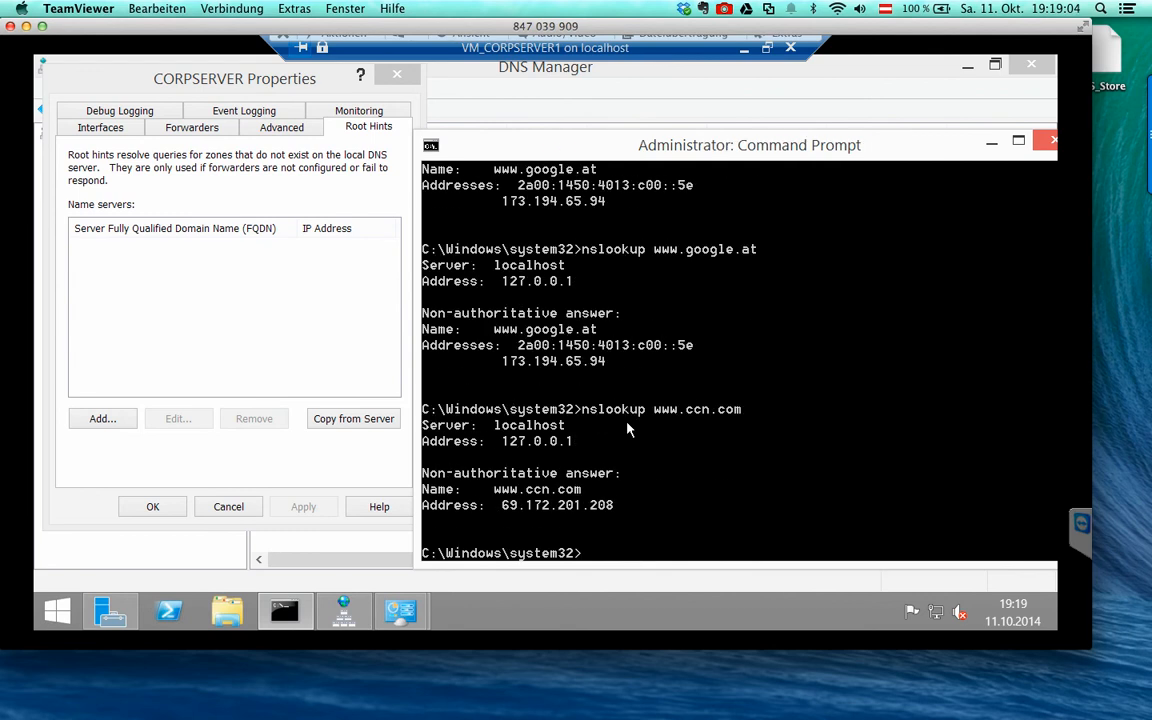
- Check the forwarders list in the CORPSERVER properties and close the dialog
left_click(330, 250)
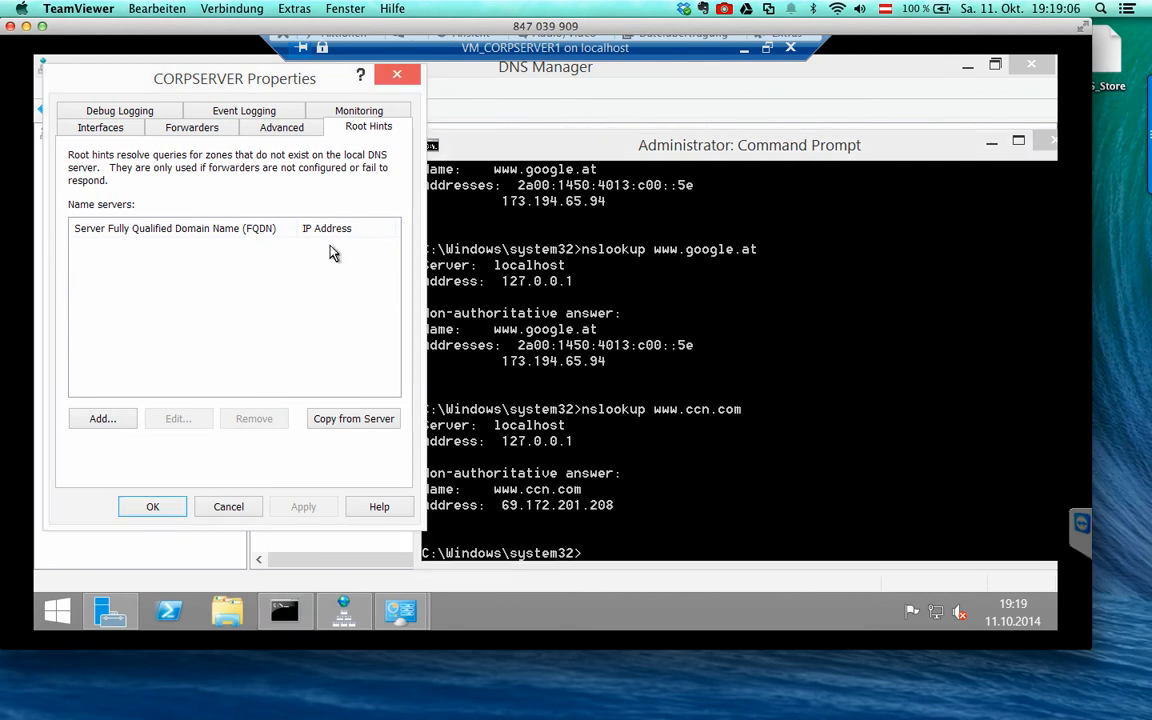
left_click(193, 124)
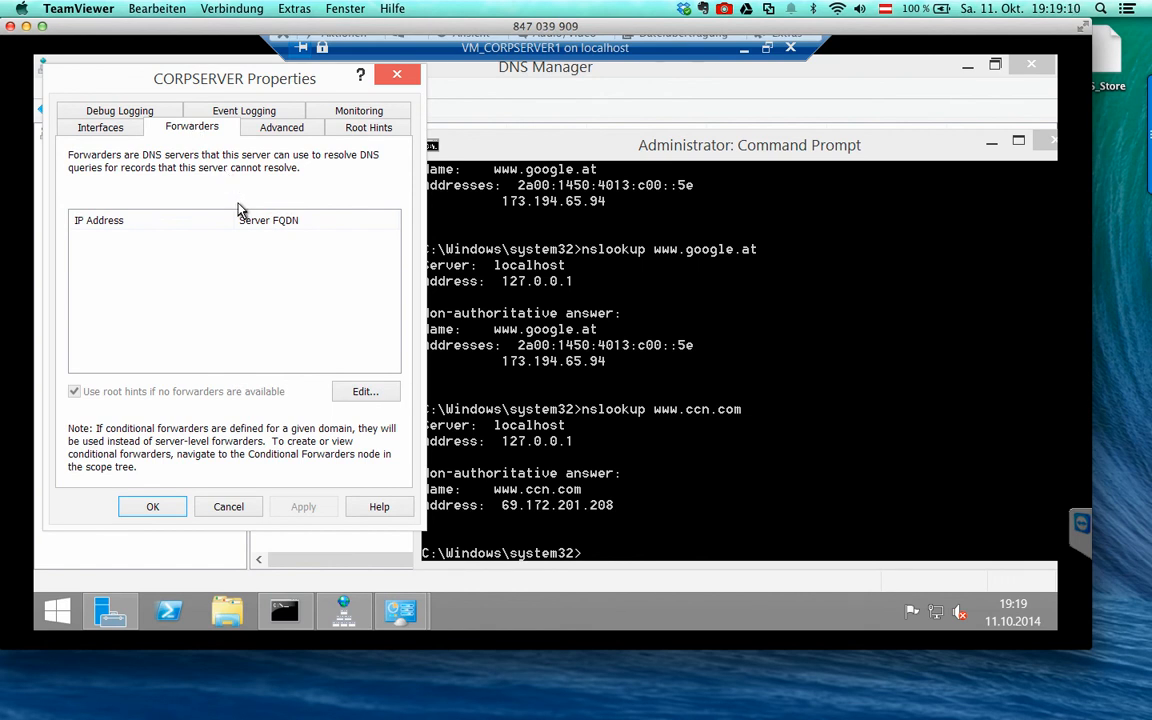
left_click(152, 506)
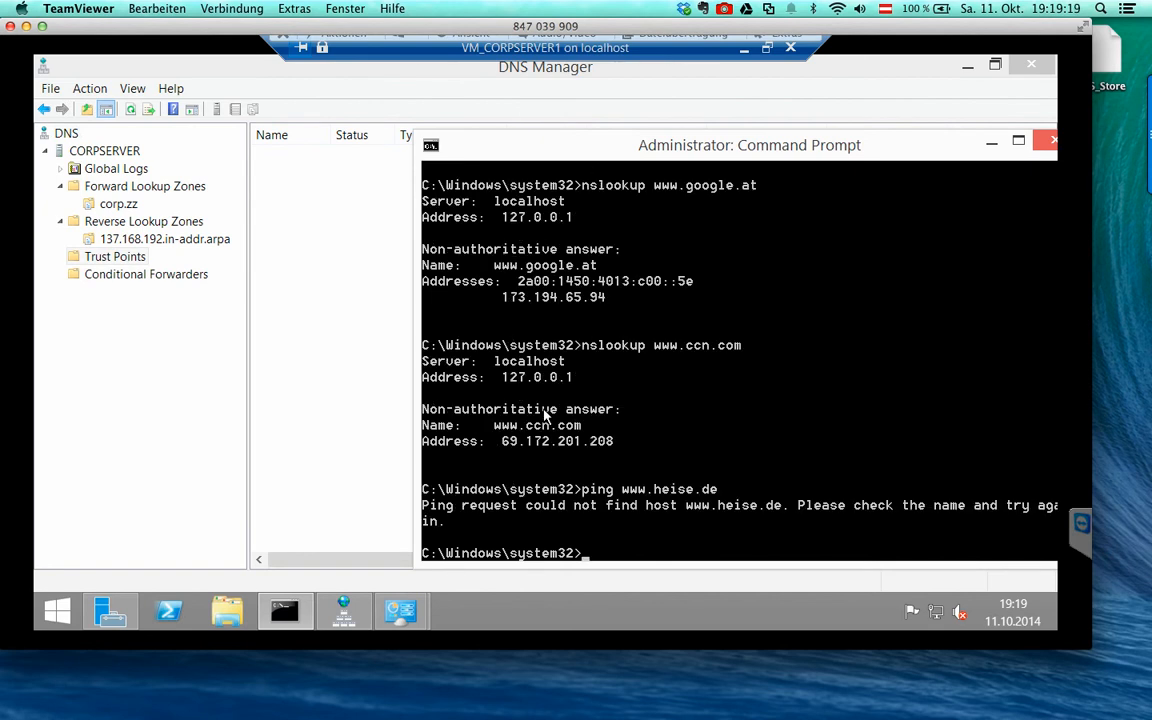
type("ping www.google.at")
key("Return")
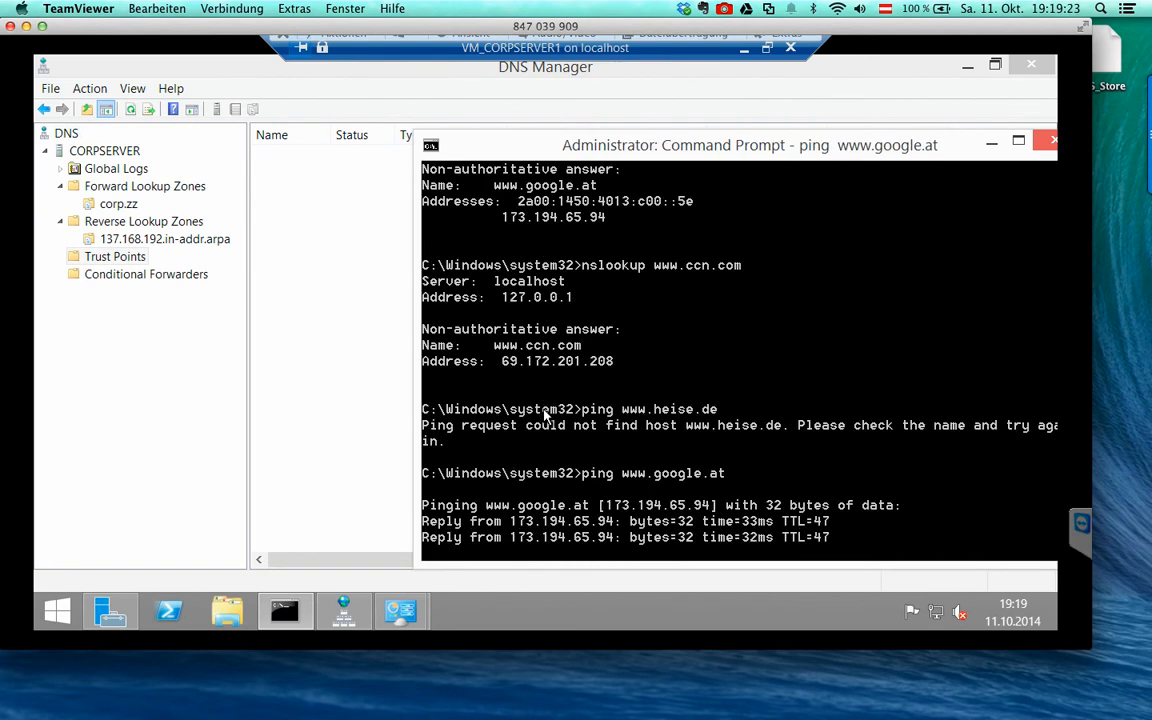
key("ctrl+c")
key("Up")
key("BackSpace")
key("BackSpace")
key("BackSpace")
key("BackSpace")
key("BackSpace")
key("BackSpace")
key("BackSpace")
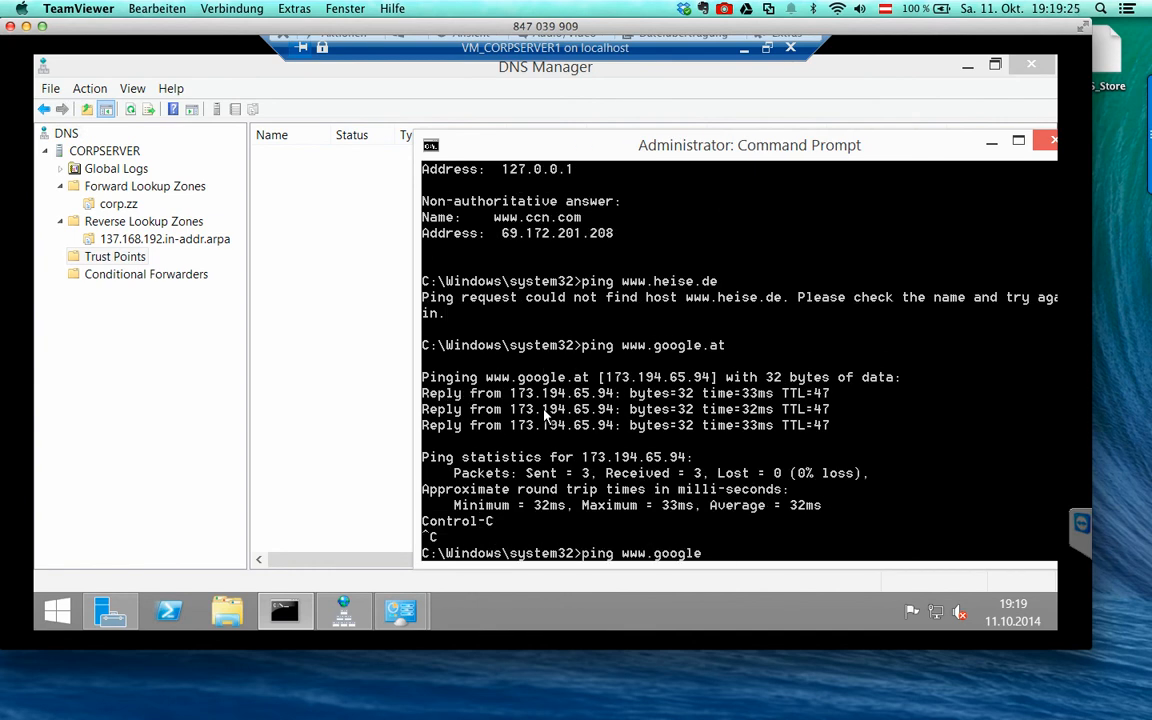
key("BackSpace")
key("BackSpace")
type("cnn.com")
key("Return")
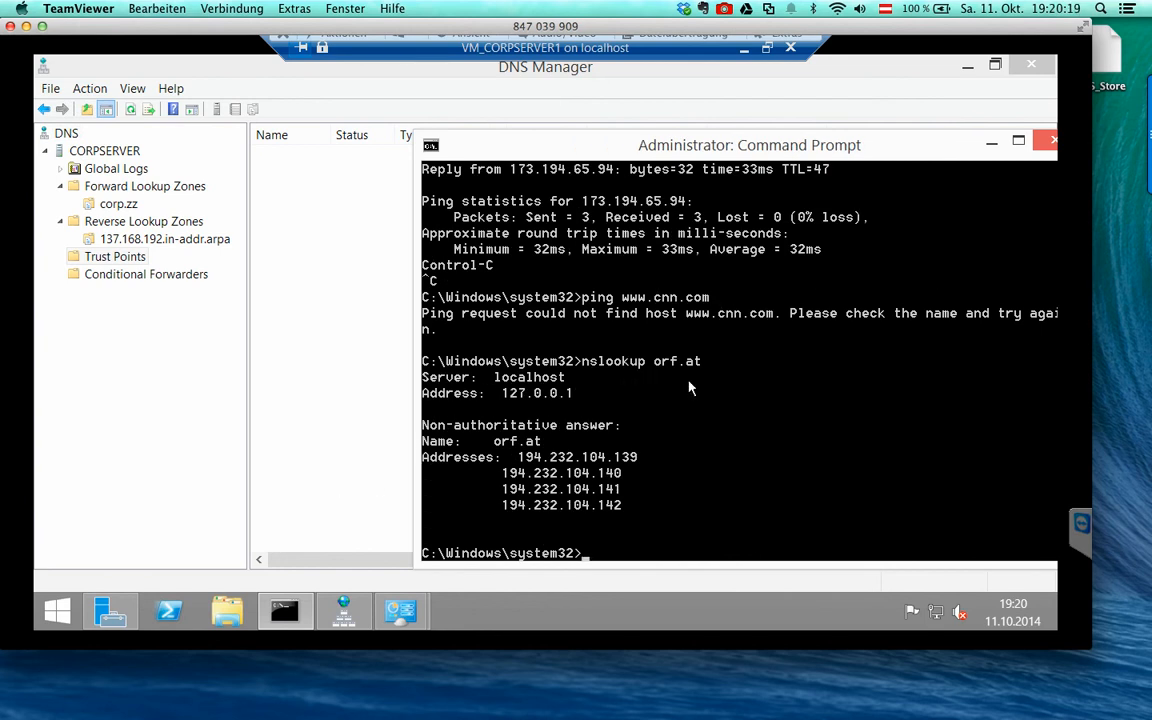
- Flush the DNS resolver cache with ipconfig /flushdns
type("pconfig /flusdhd")
key("BackSpace")
key("BackSpace")
key("BackSpace")
type("hdns")
key("Return")
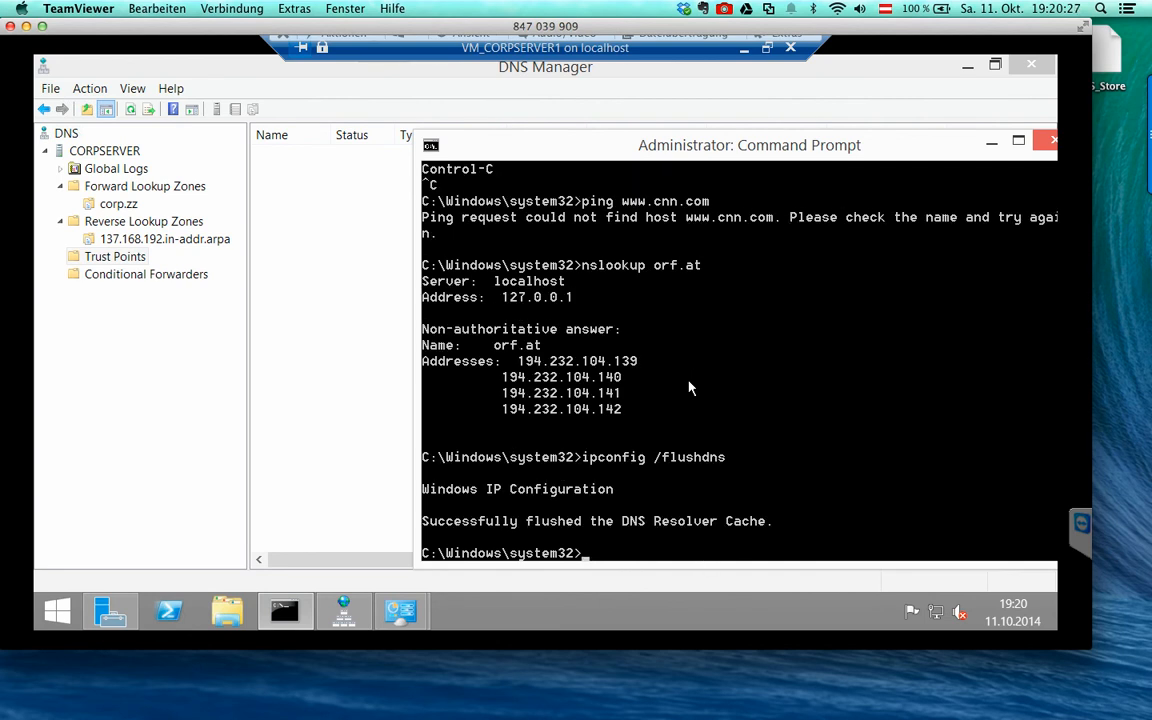
key("Up")
key("Up")
key("Up")
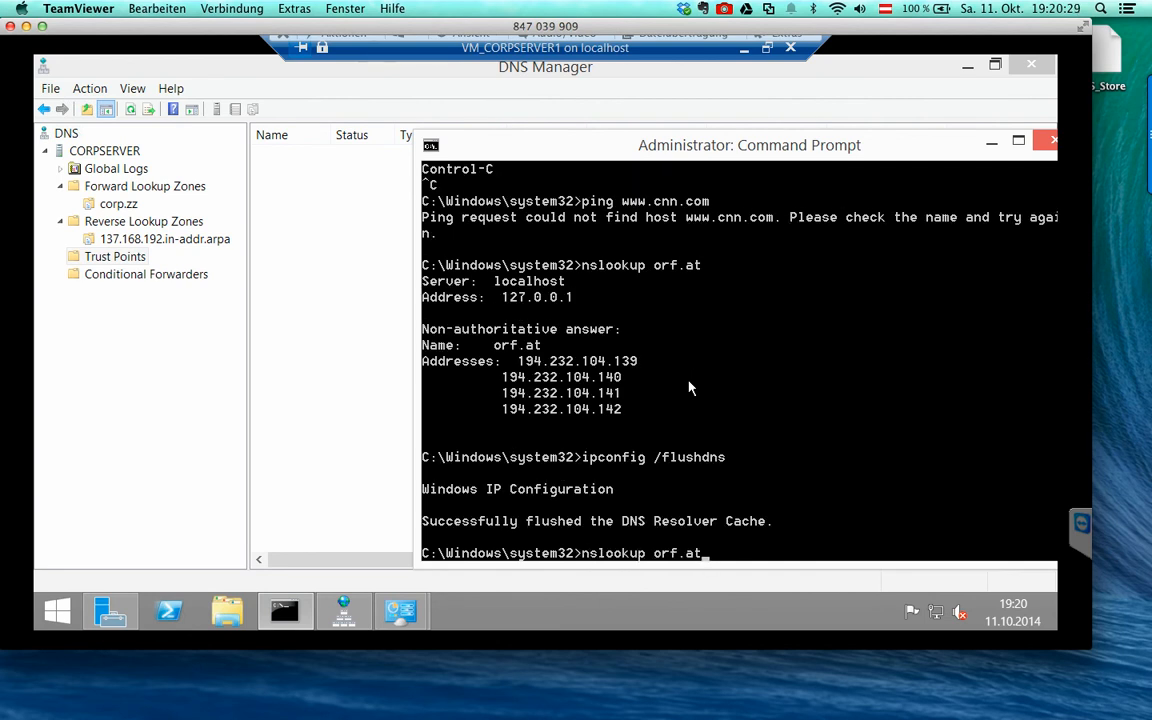
key("Down")
key("Return")
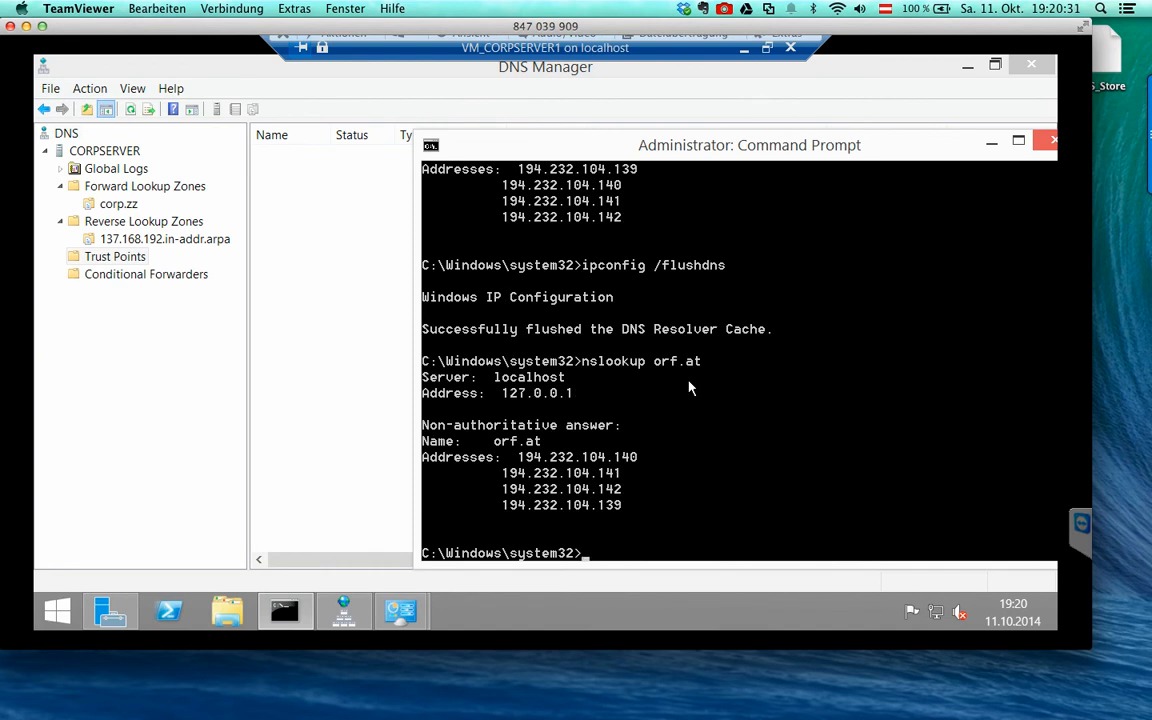
type("ping www.orf.at")
key("Return")
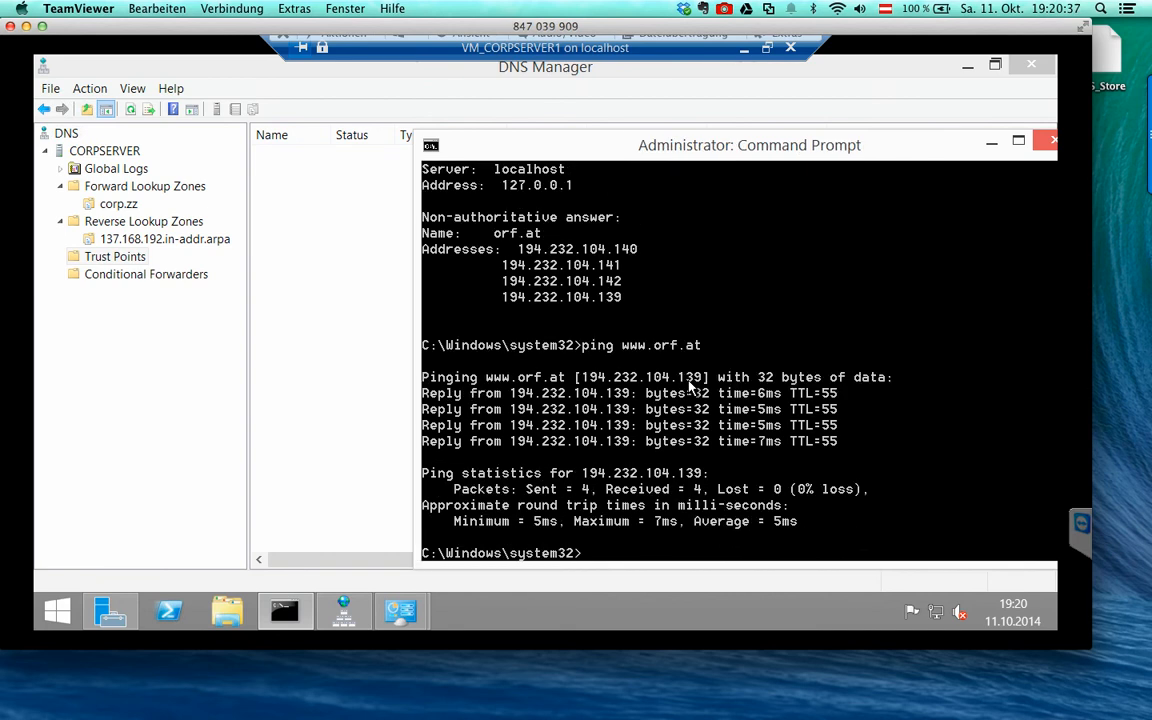
- Run ipconfig -all and examine the Ethernet adapter's IP address, gateway, and DNS server settings
type("ipconfig -all")
key("Return")
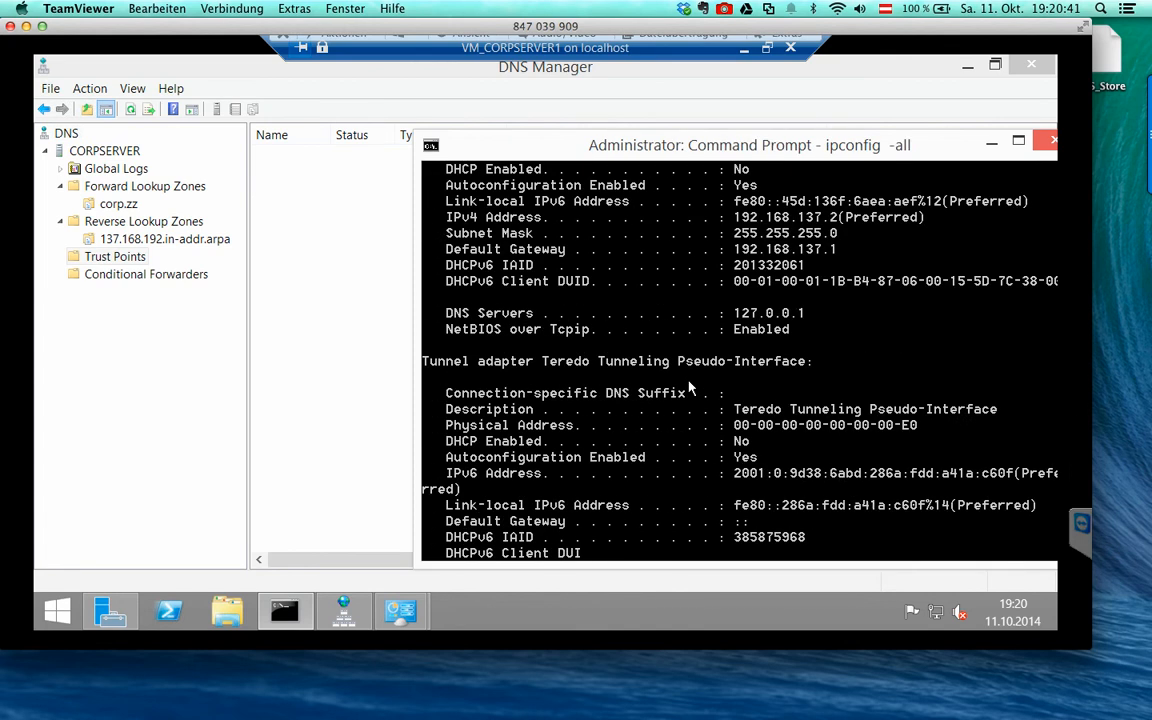
scroll(697, 372, "up", 7)
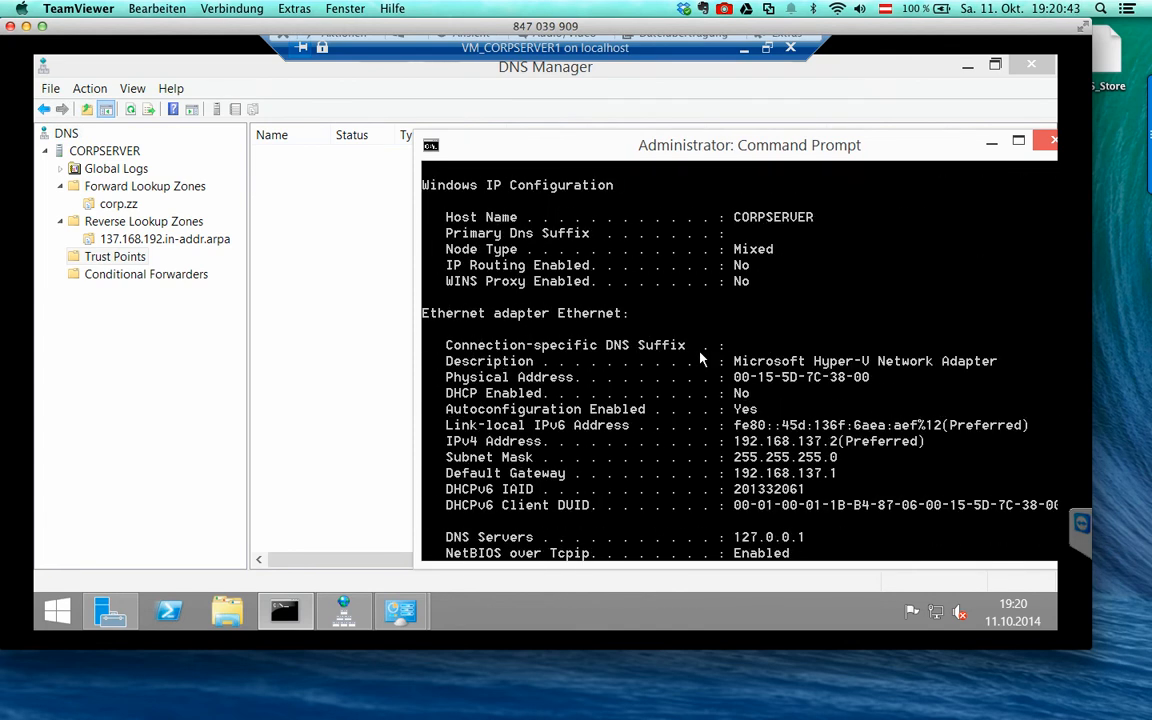
scroll(700, 358, "down", 3)
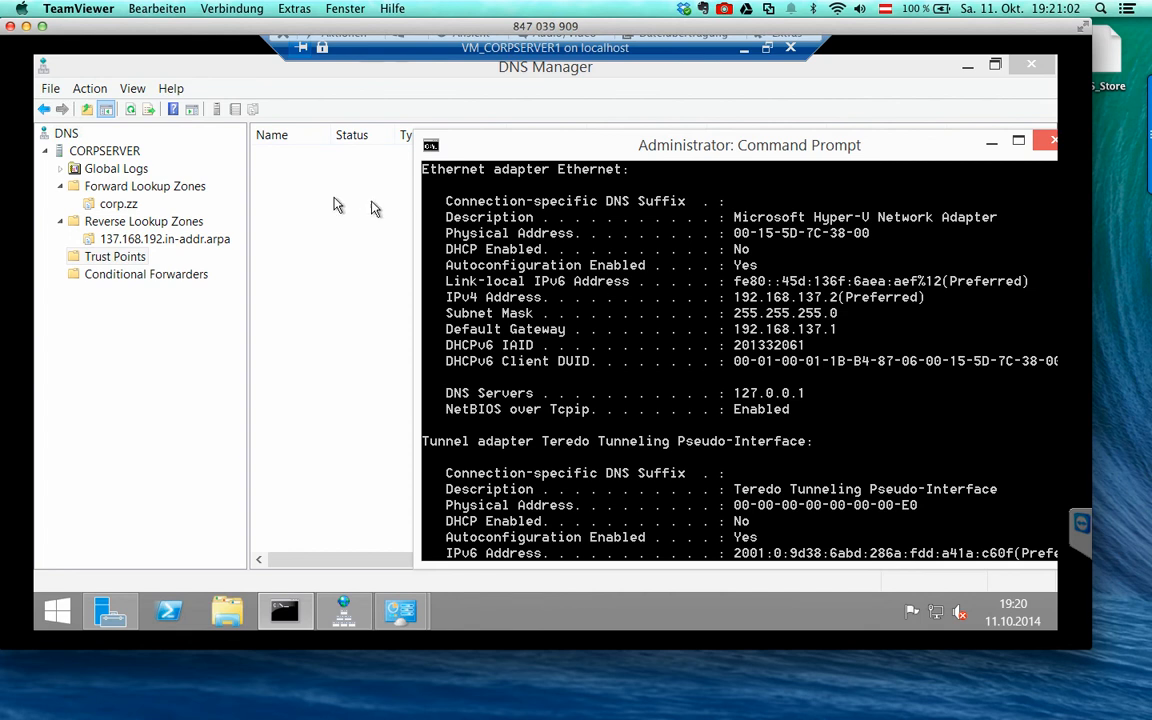
- Review the CORPSERVER node, the 137.168.192.in-addr.arpa zone, and the corp.zz records in DNS Manager, and bring back the Command Prompt
left_click(162, 150)
left_click(105, 151)
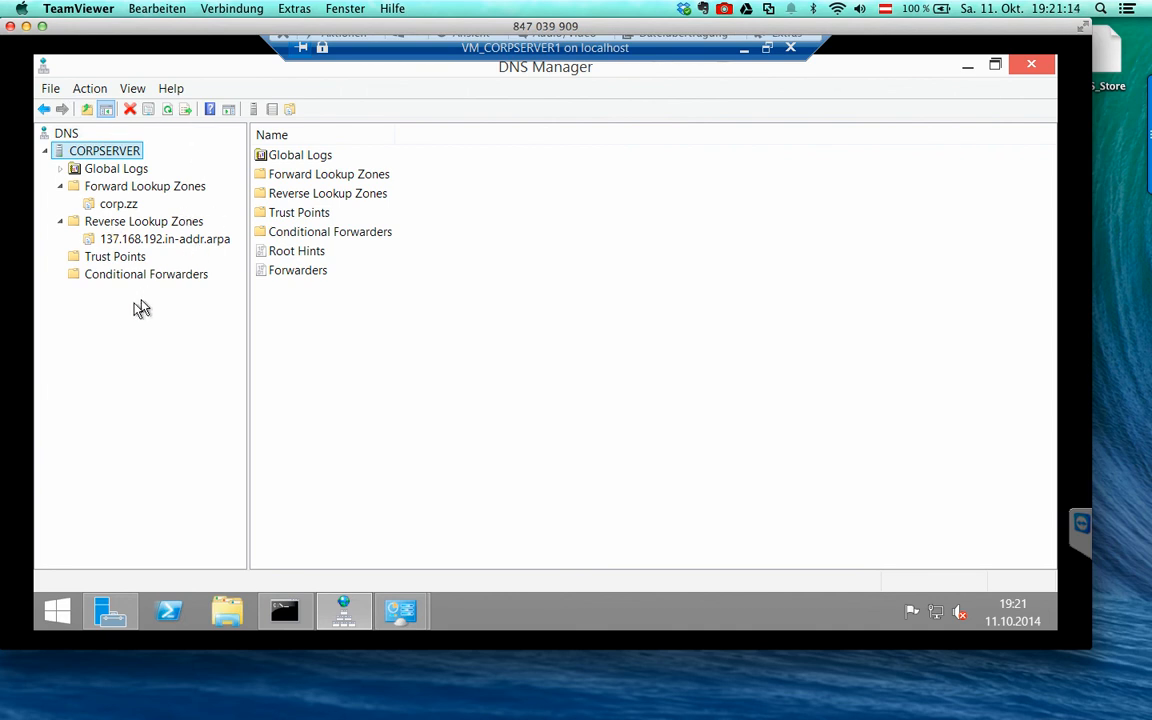
left_click(118, 203)
left_click(129, 239)
left_click(118, 204)
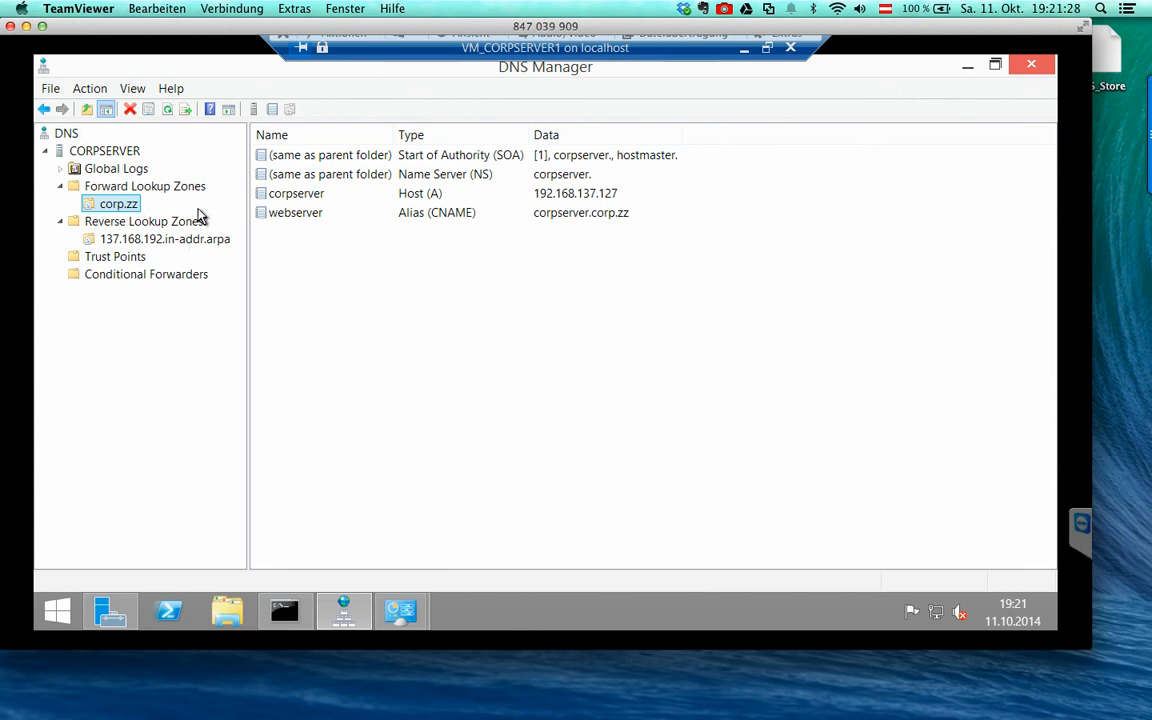
left_click(284, 610)
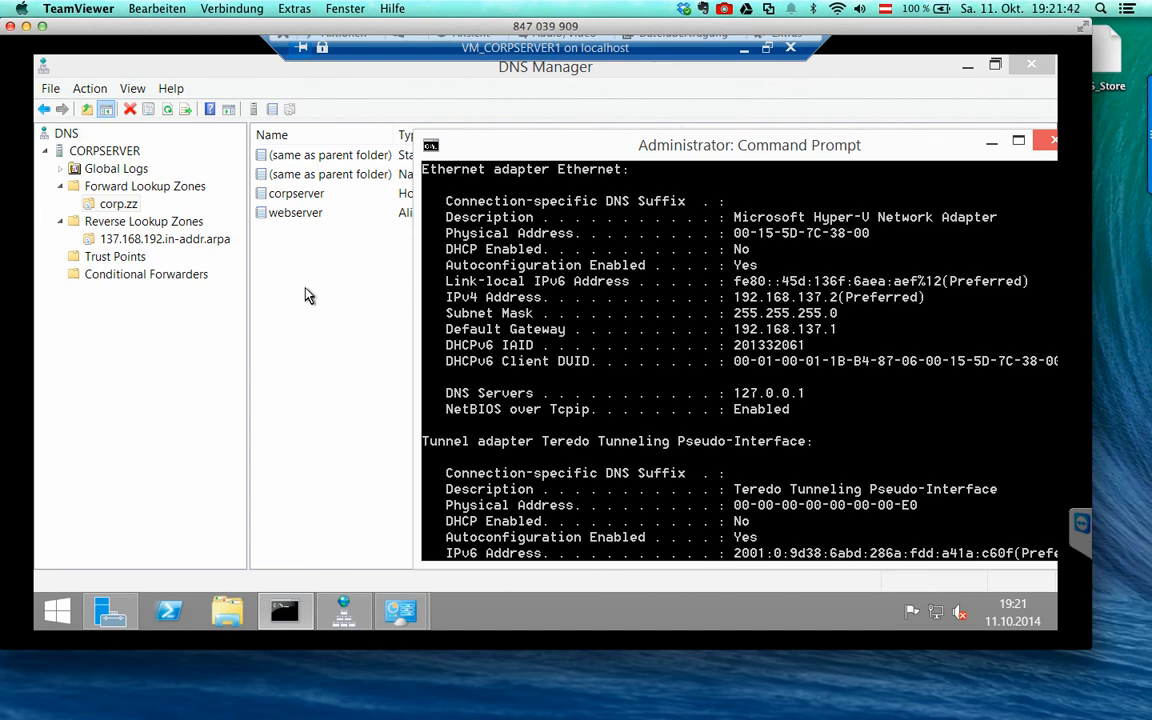
- Open the CORPSERVER properties for editing forwarders and add 8.8.8.8 as a forwarding server
right_click(95, 152)
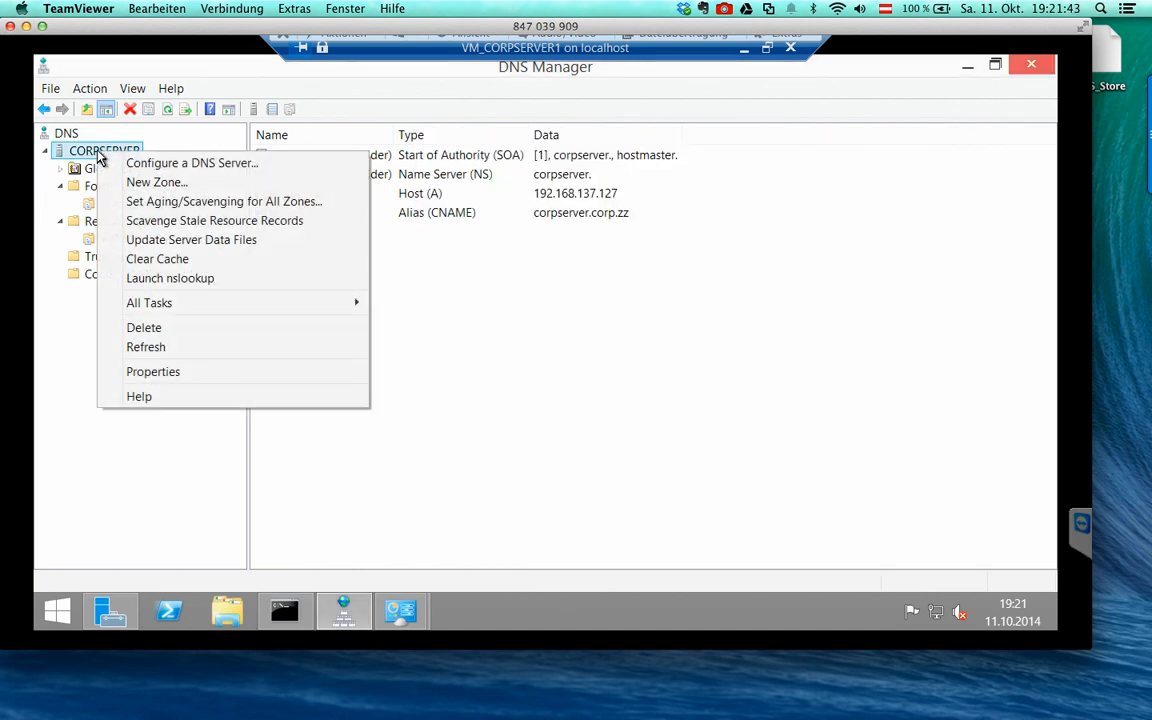
left_click(165, 371)
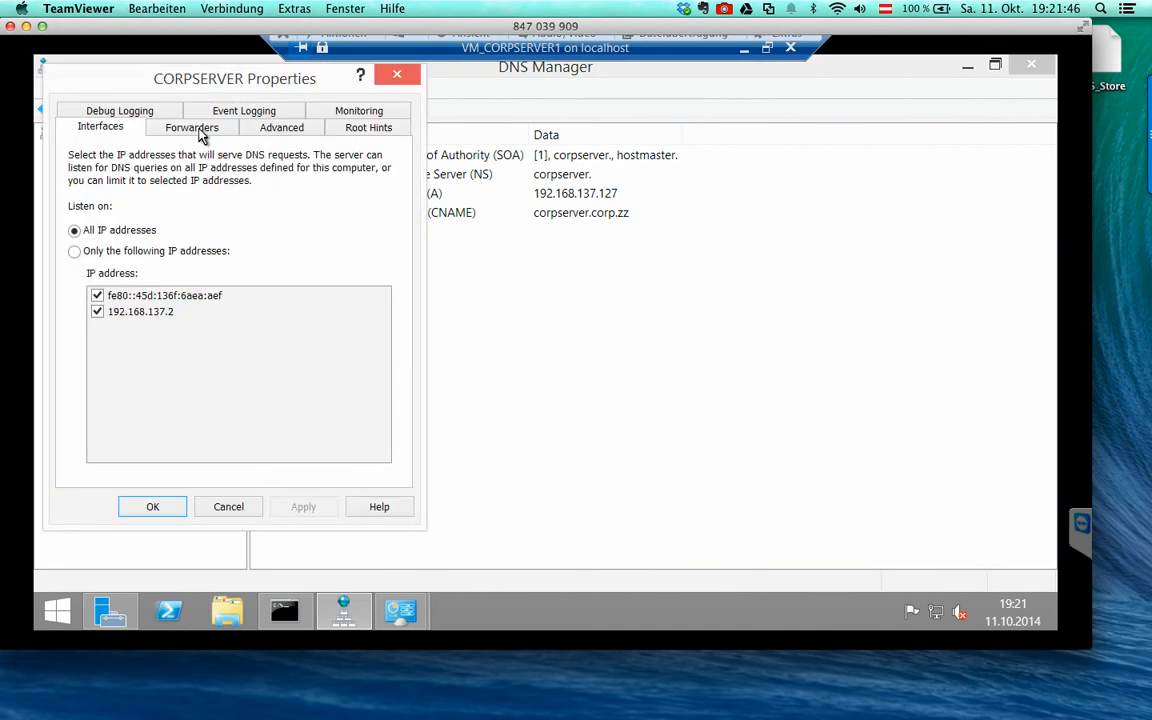
left_click(192, 128)
left_click(362, 390)
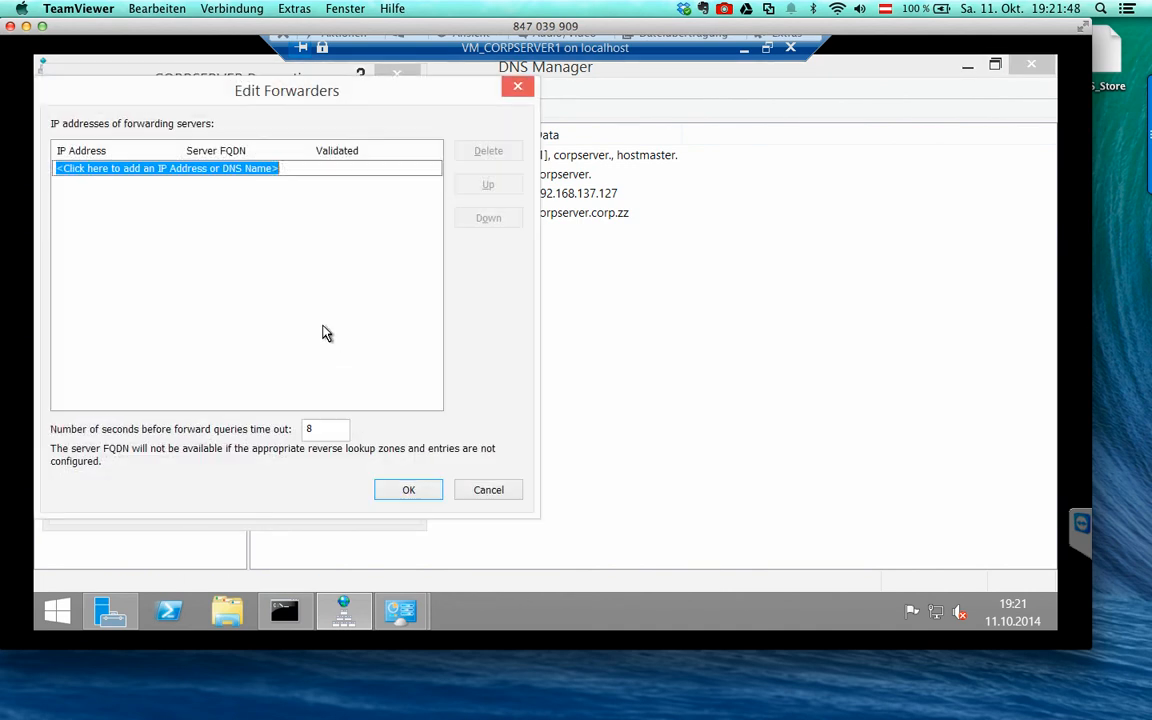
type("8.8.8.")
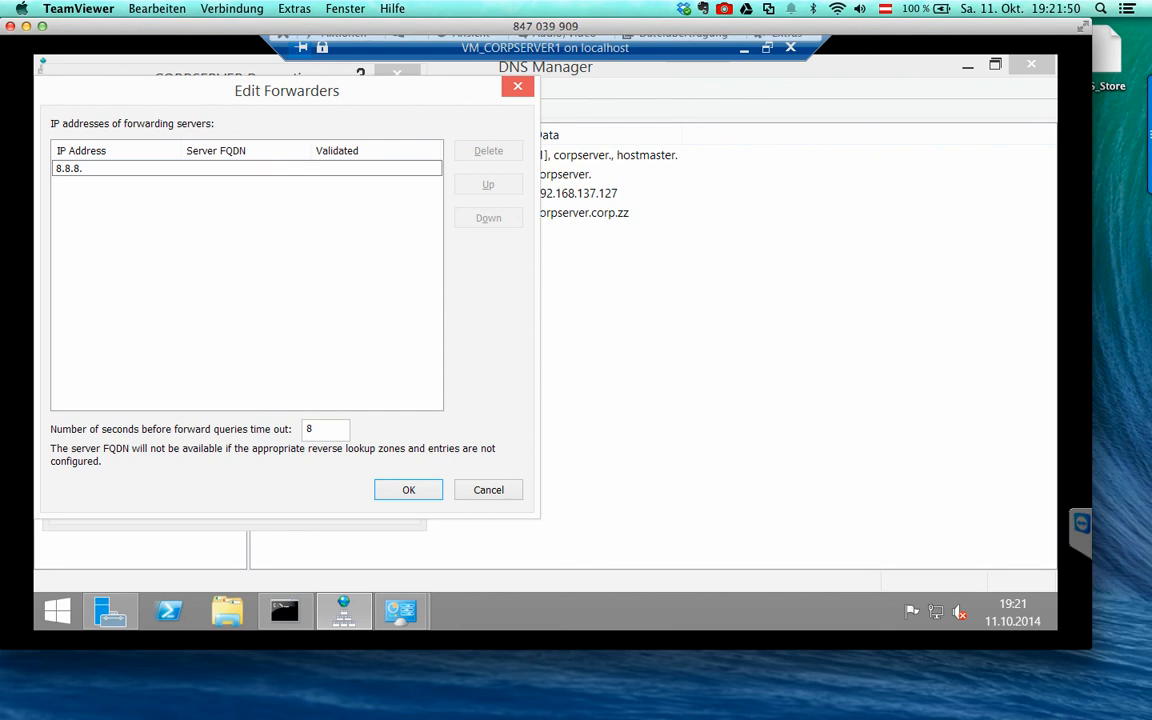
type("8")
key("Tab")
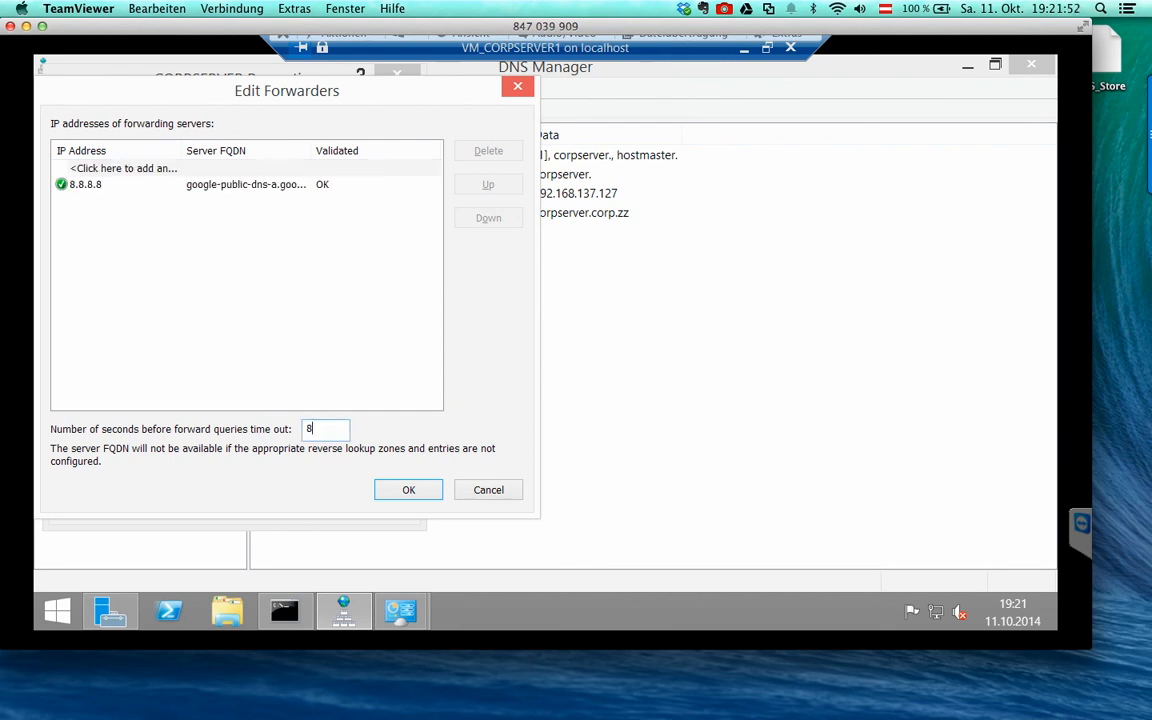
- Add 8.8.4.4 as a second forwarding server, save the forwarders list, and close the CORPSERVER properties
left_click(197, 170)
type("8.8.8")
key("BackSpace")
type("4.4.")
key("Return")
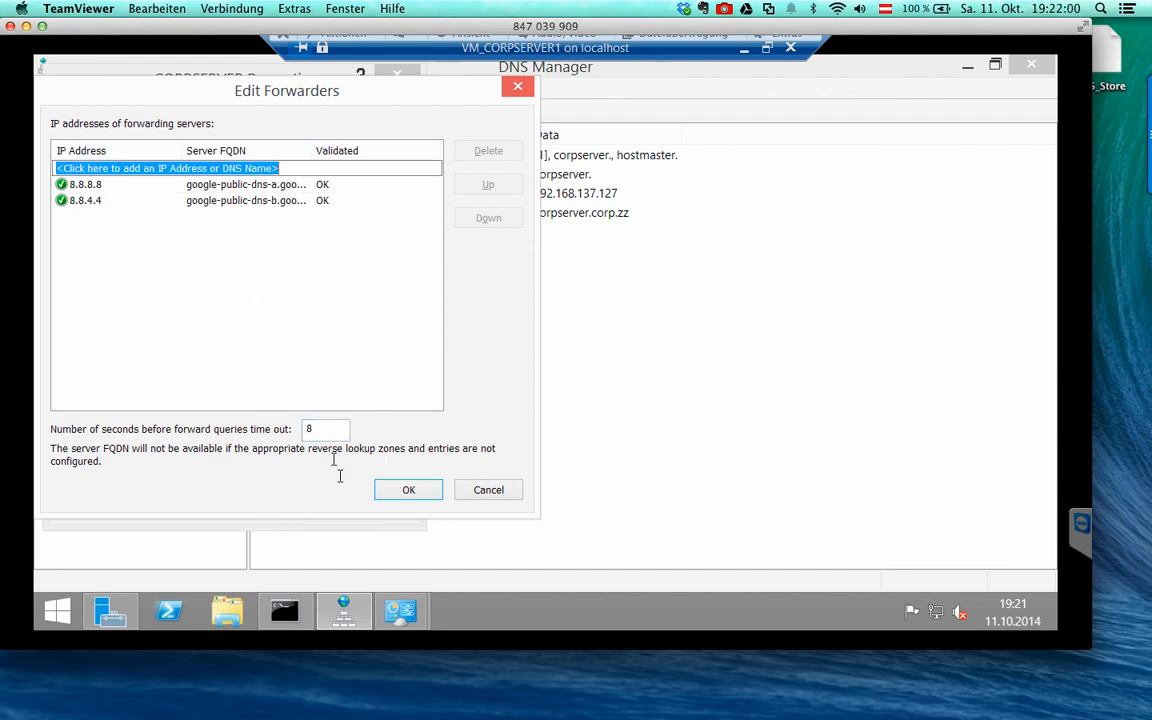
left_click(405, 492)
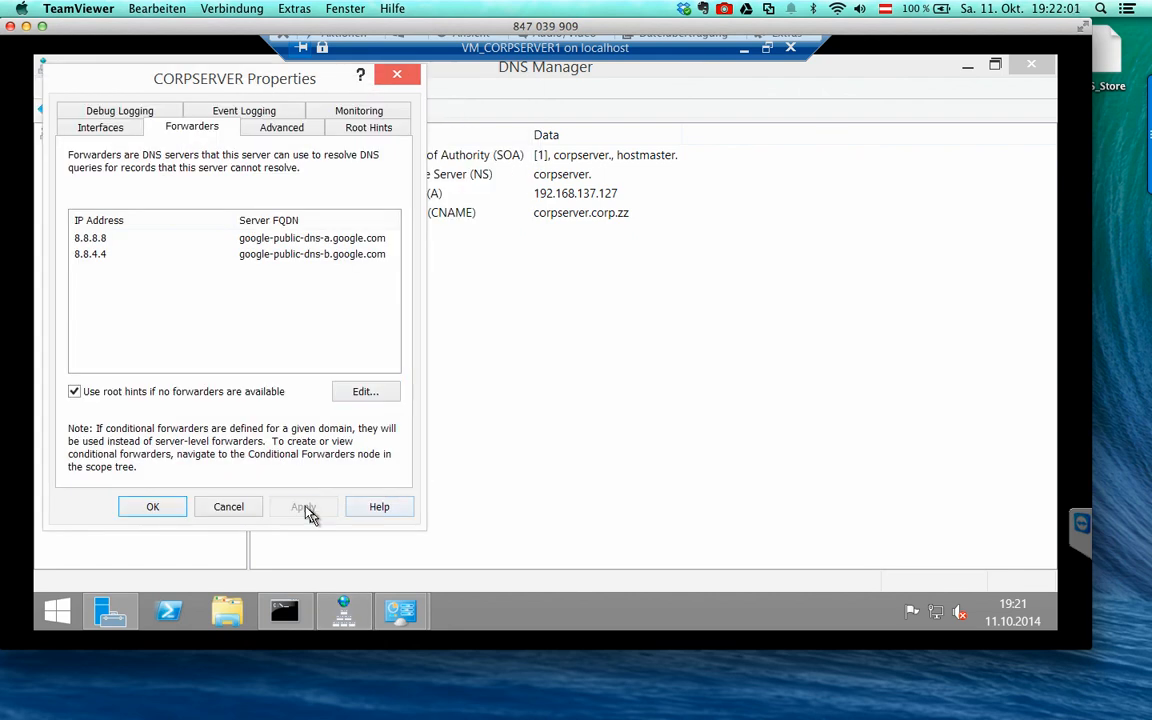
left_click(157, 507)
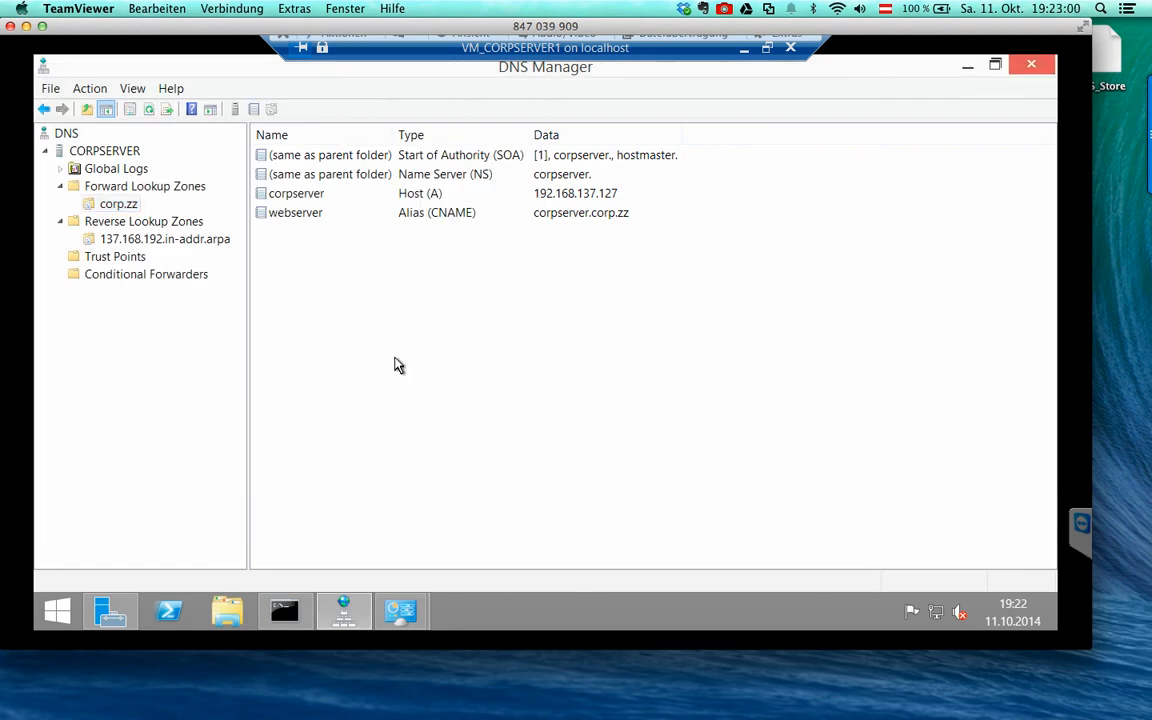